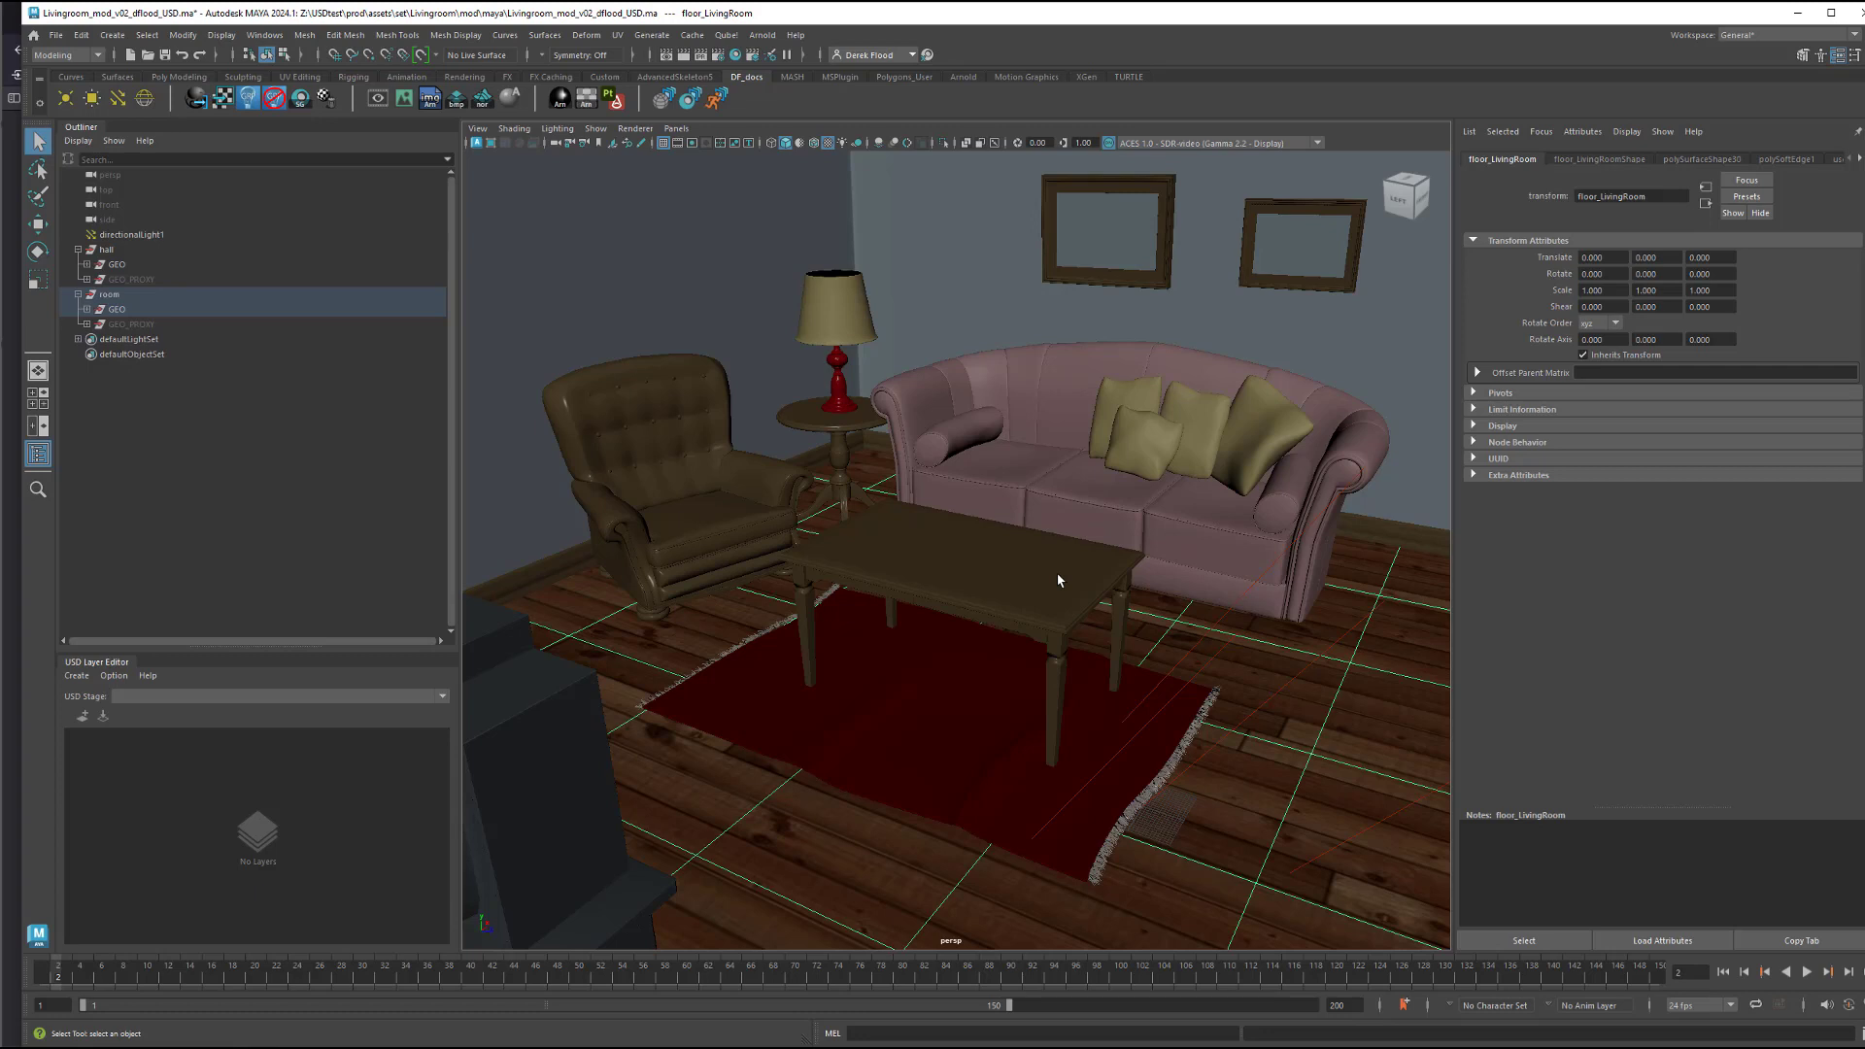
Switch from Maya to the Firefox window showing the Animal Logic ALab Open Source Scene page
key("alt+Tab")
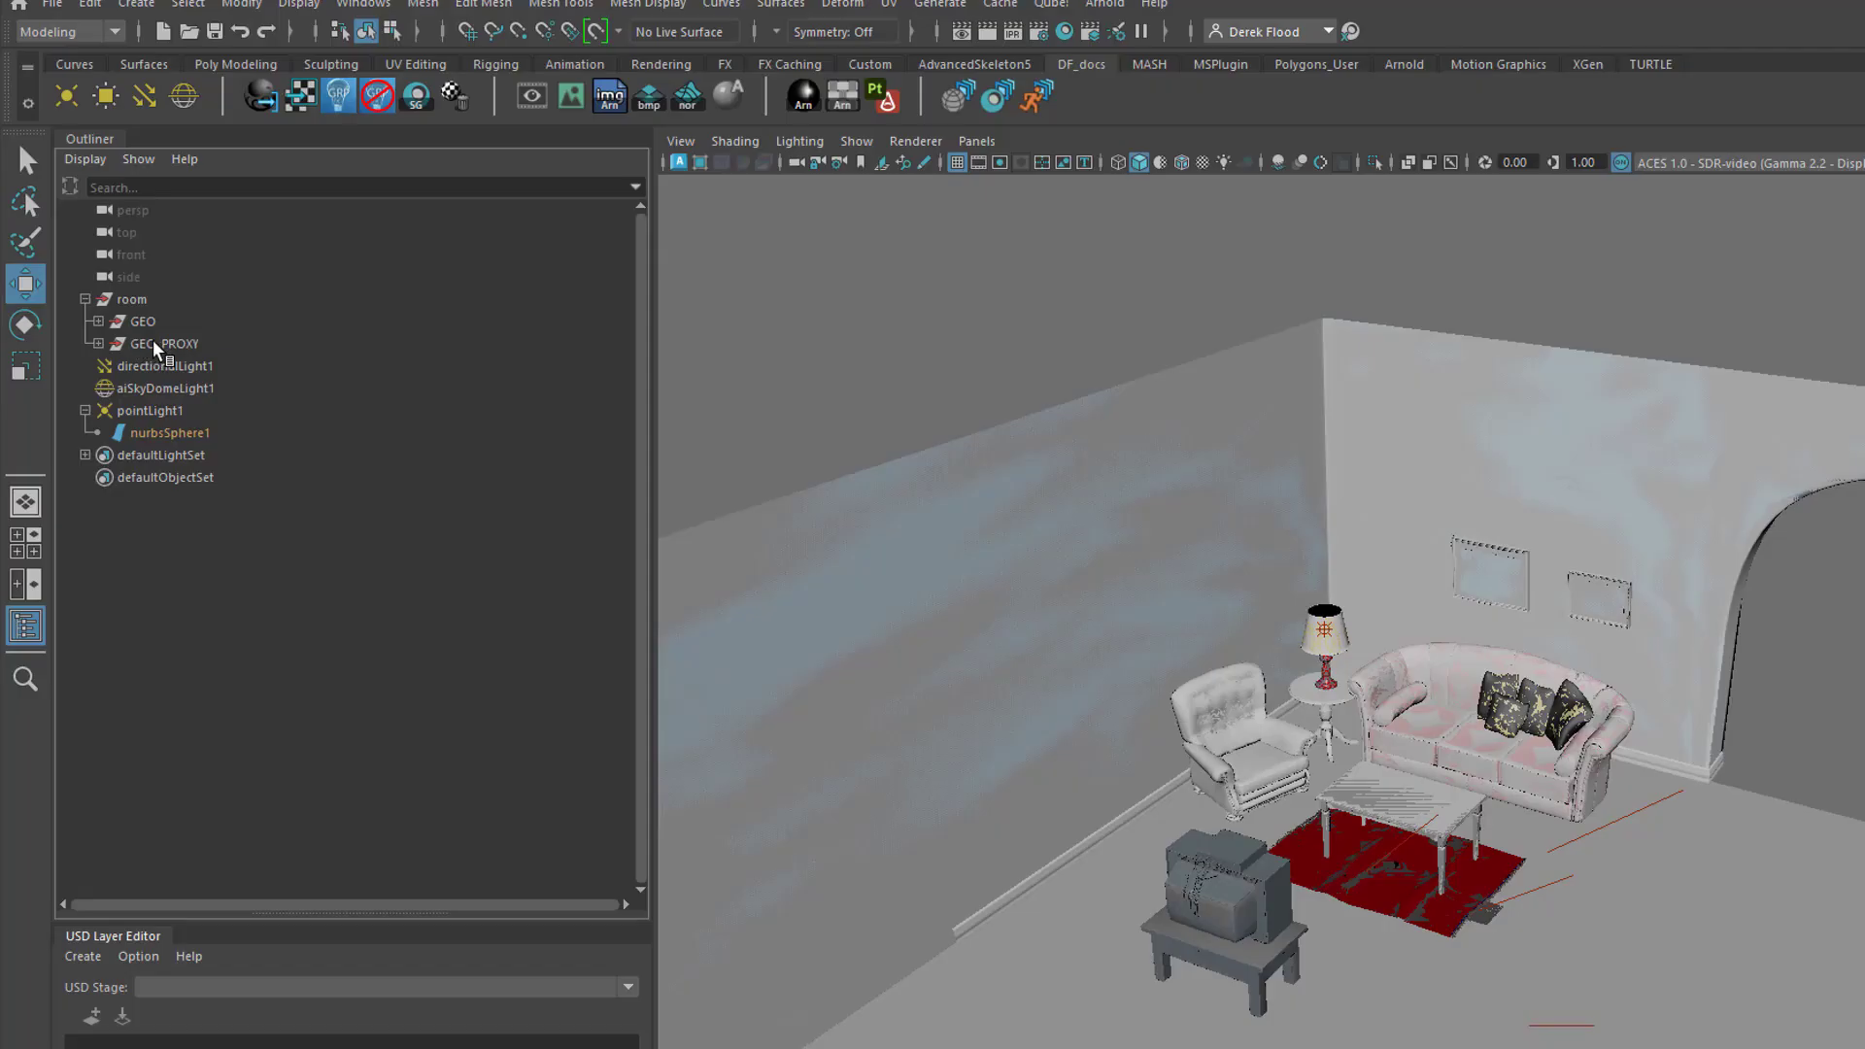
Select the room's GEO and GEO_PROXY groups, then the low_EasyChairGrp through low_couchGrp proxies
left_click(154, 342)
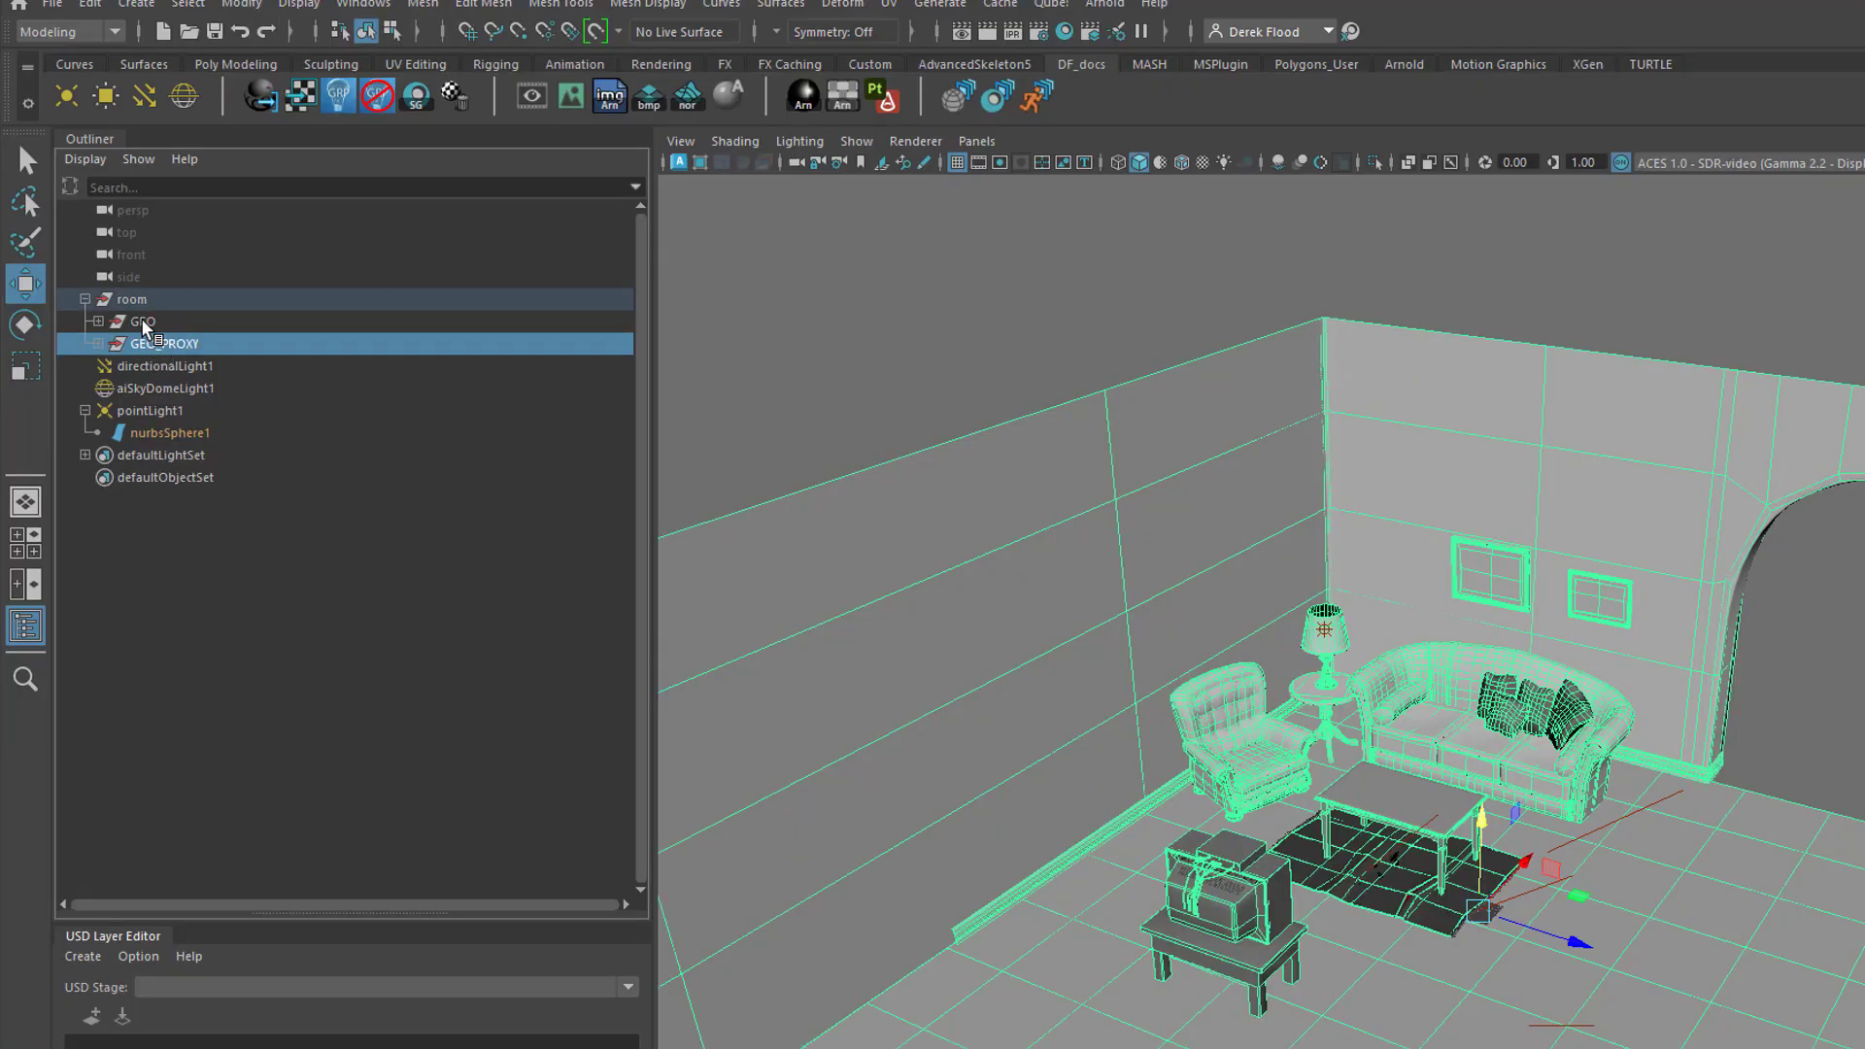
left_click(144, 322)
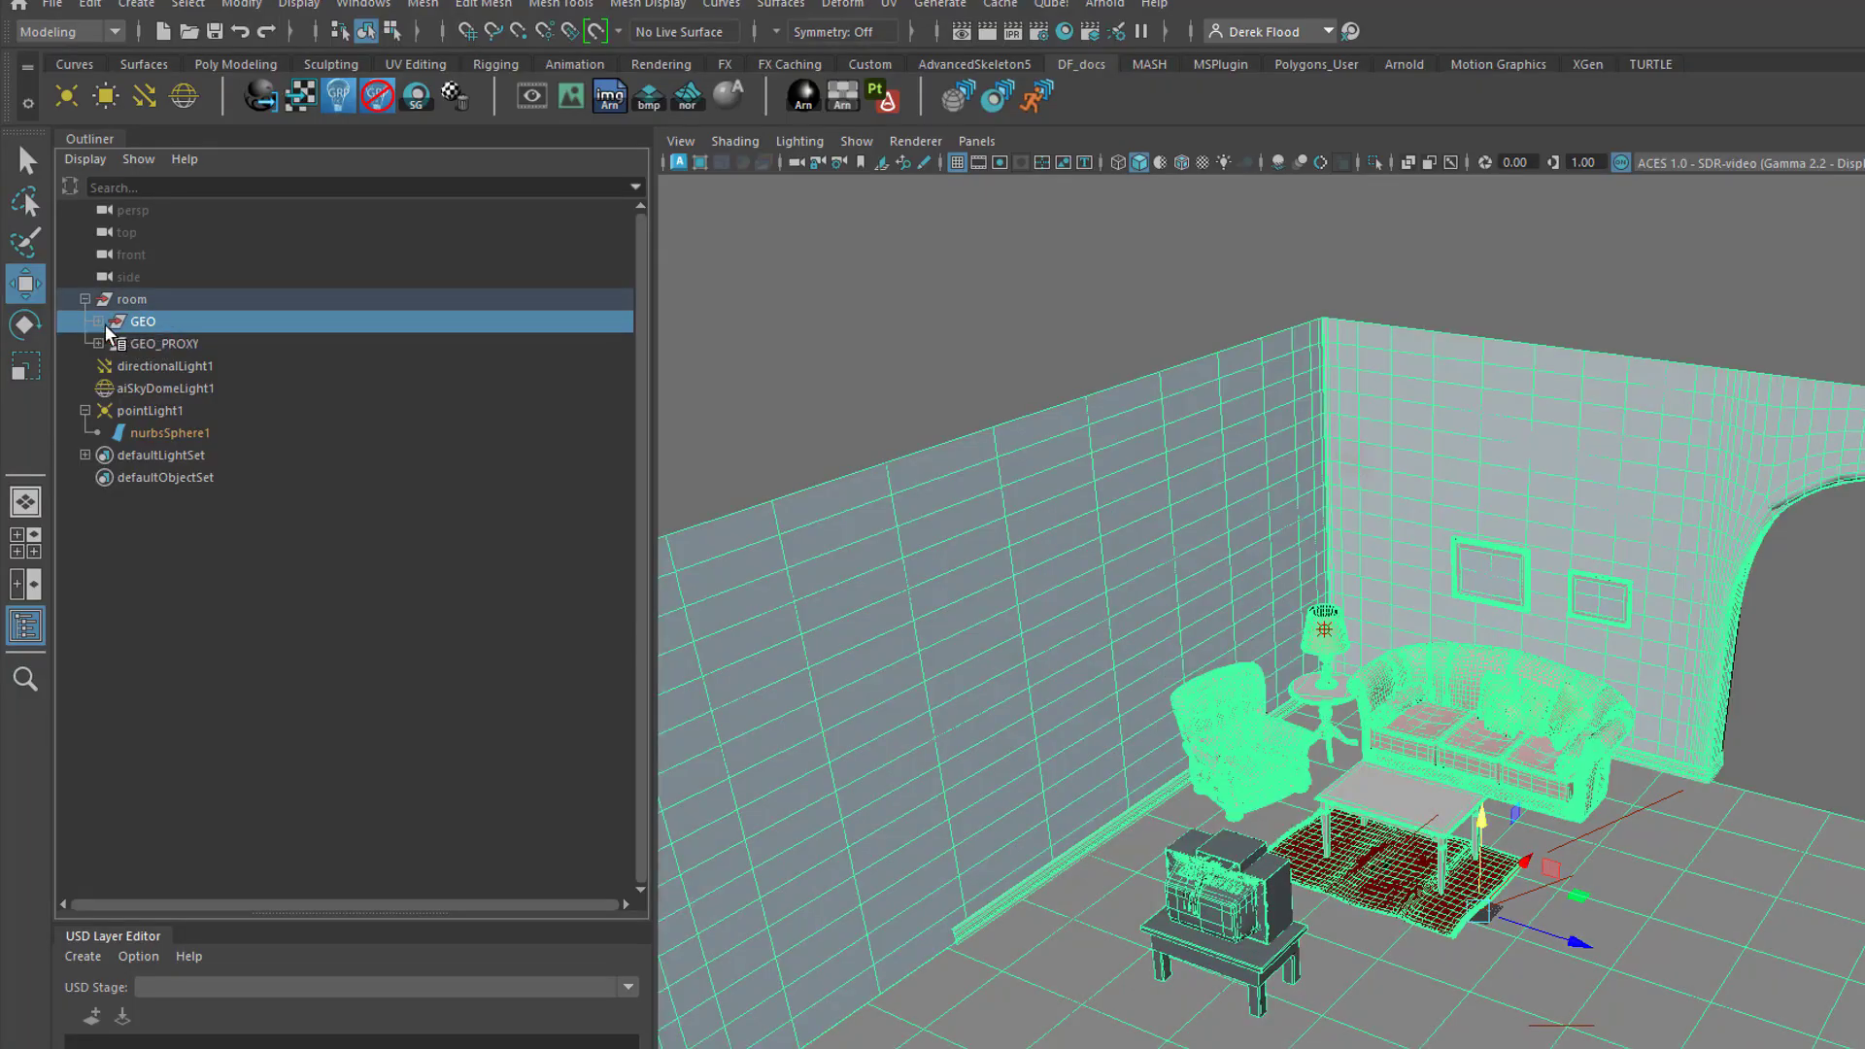
left_click(153, 346)
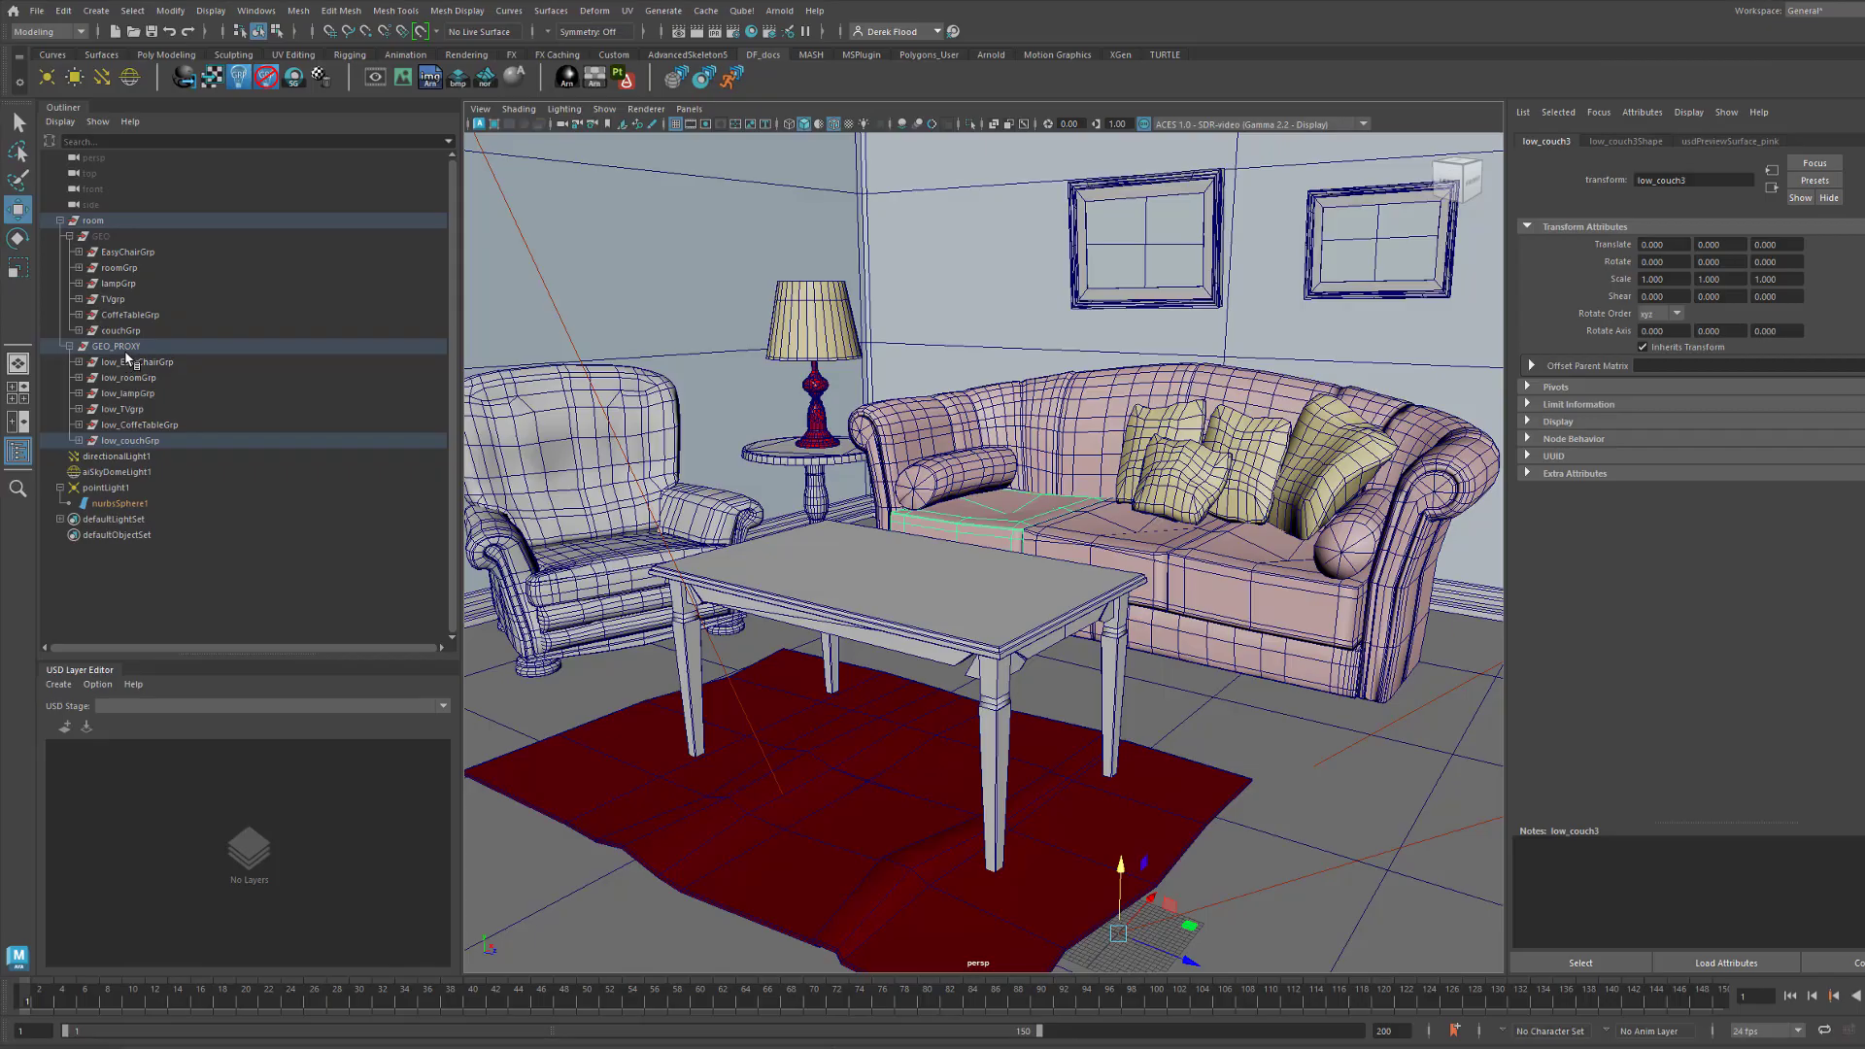
left_click(124, 348)
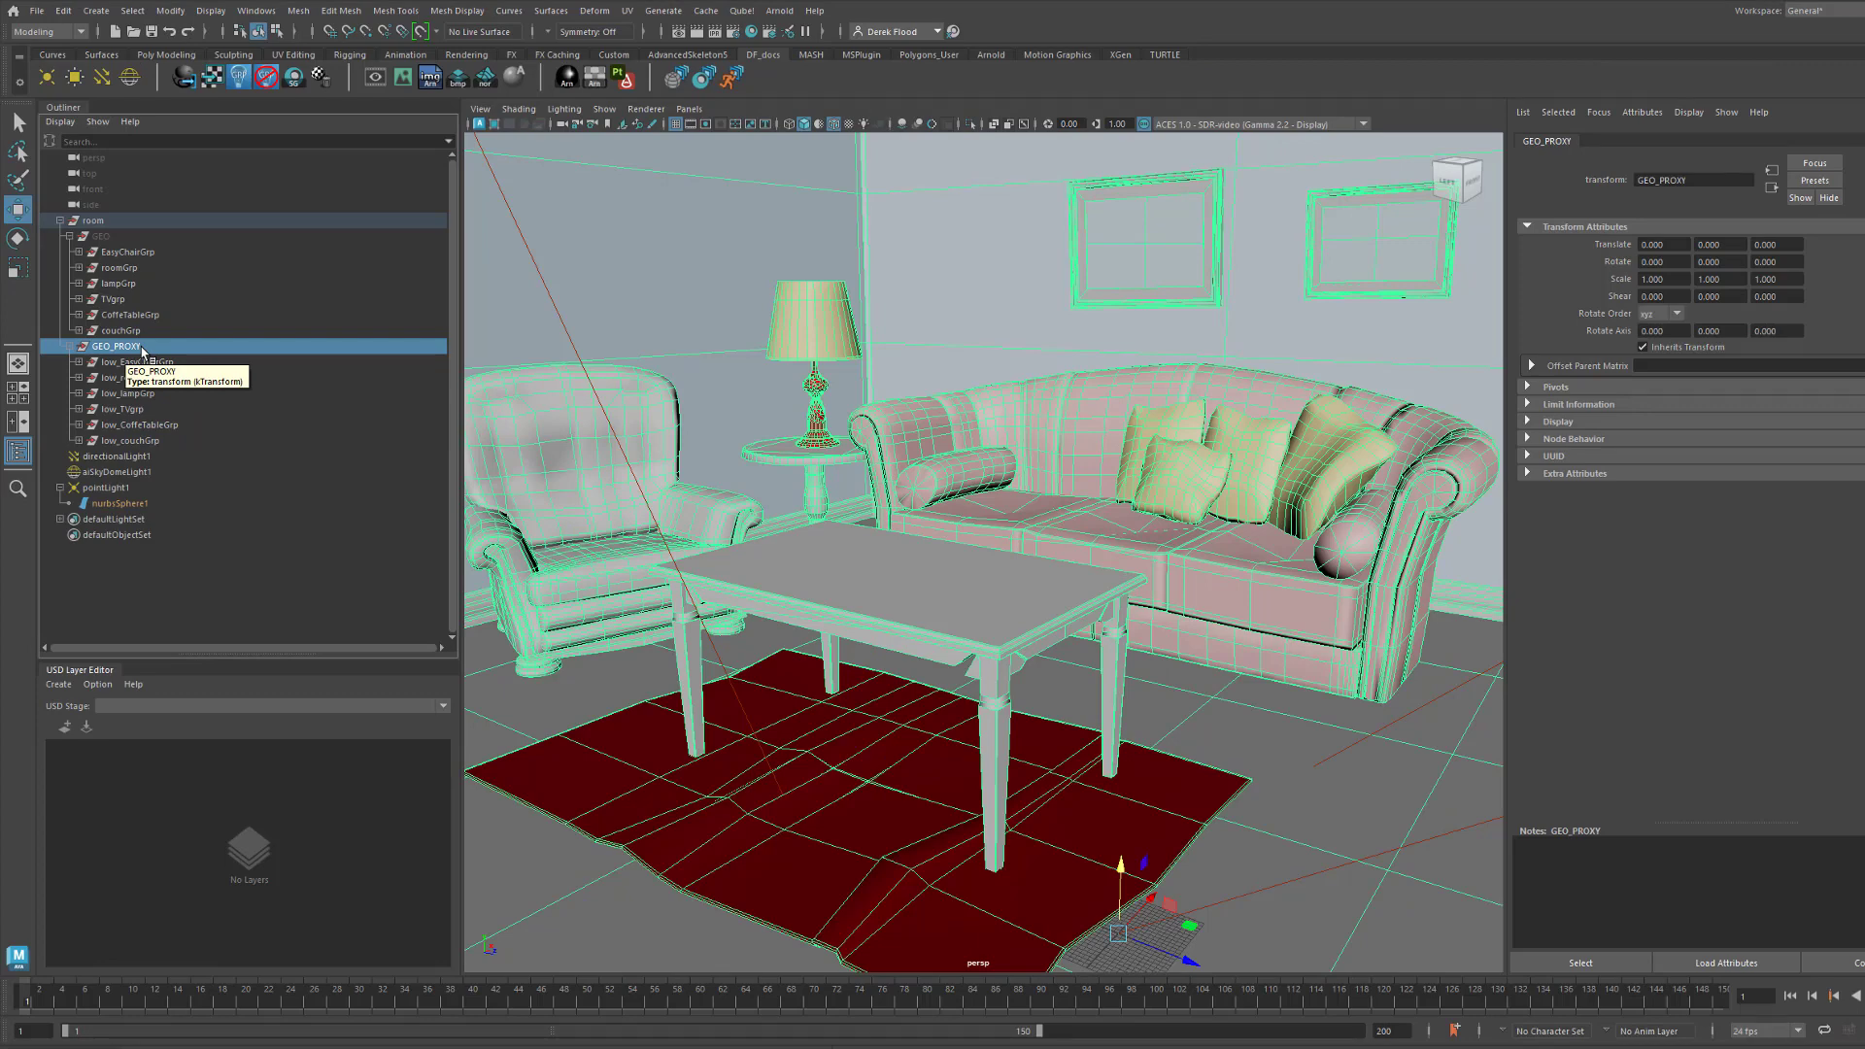
left_click(144, 362)
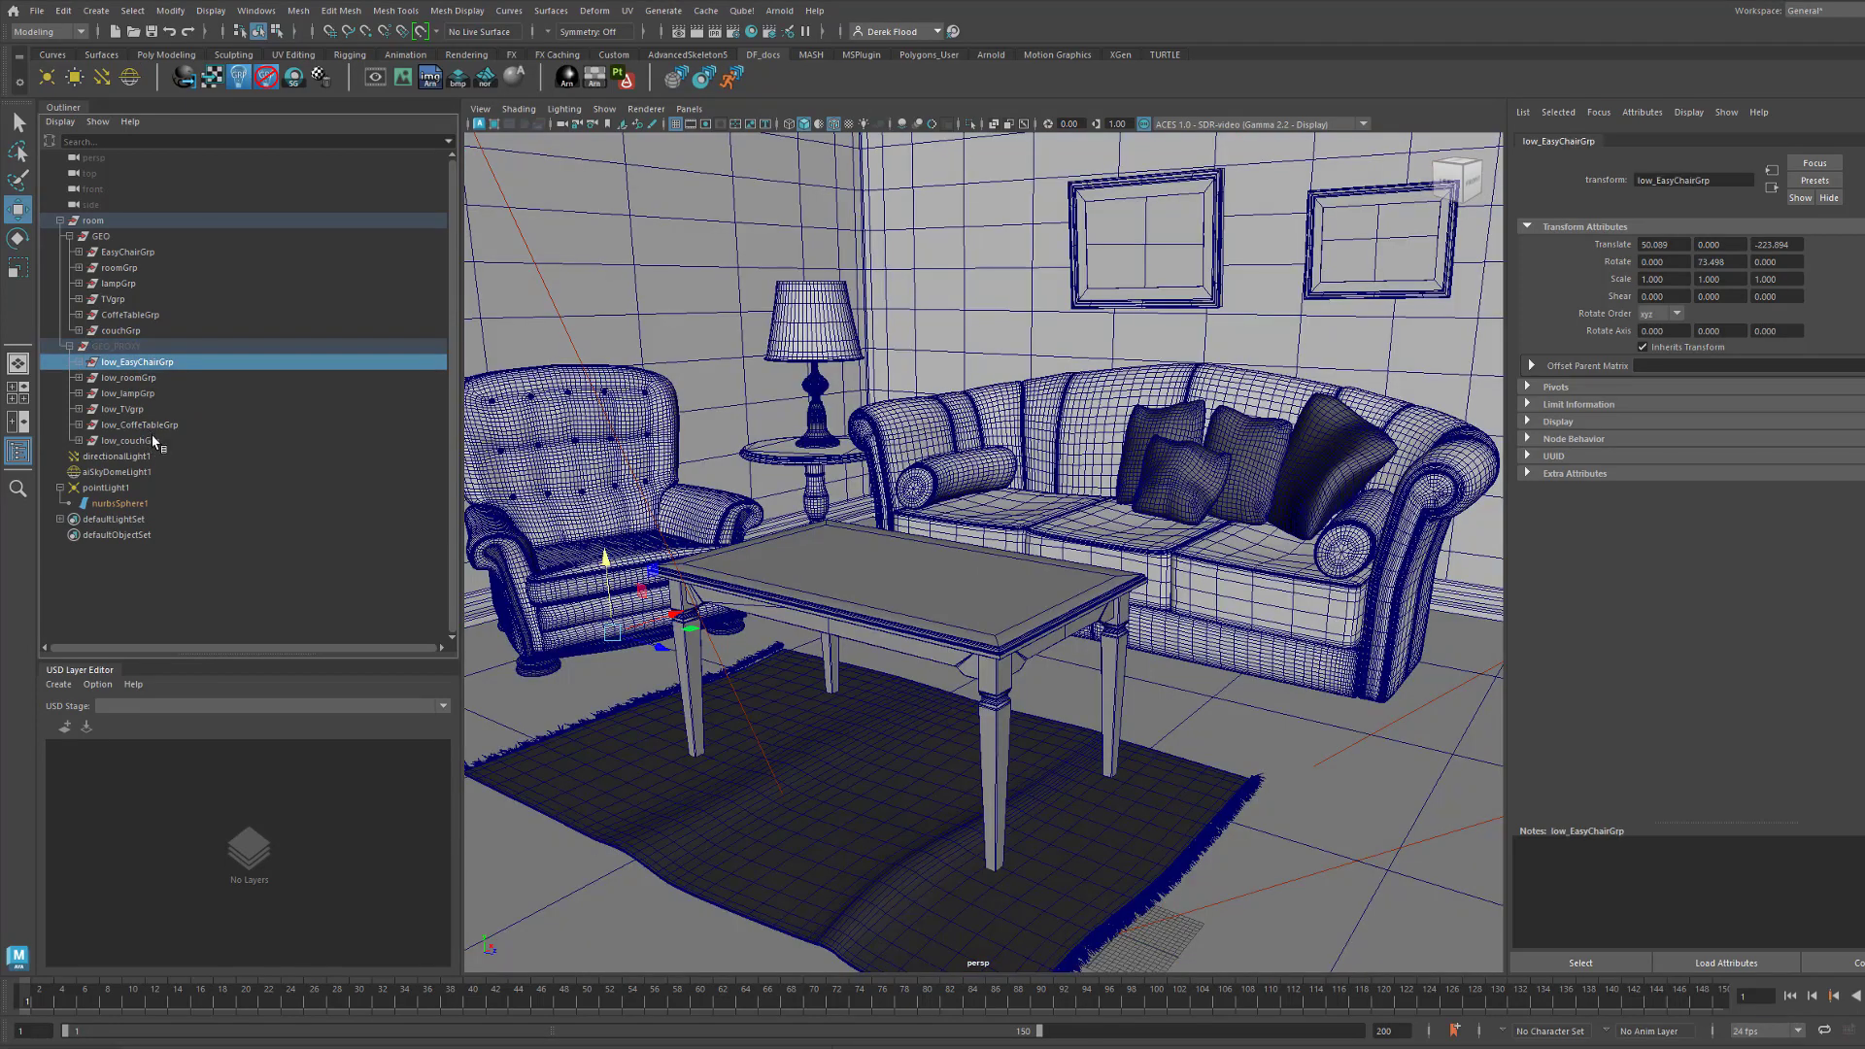
left_click(126, 440, "shift")
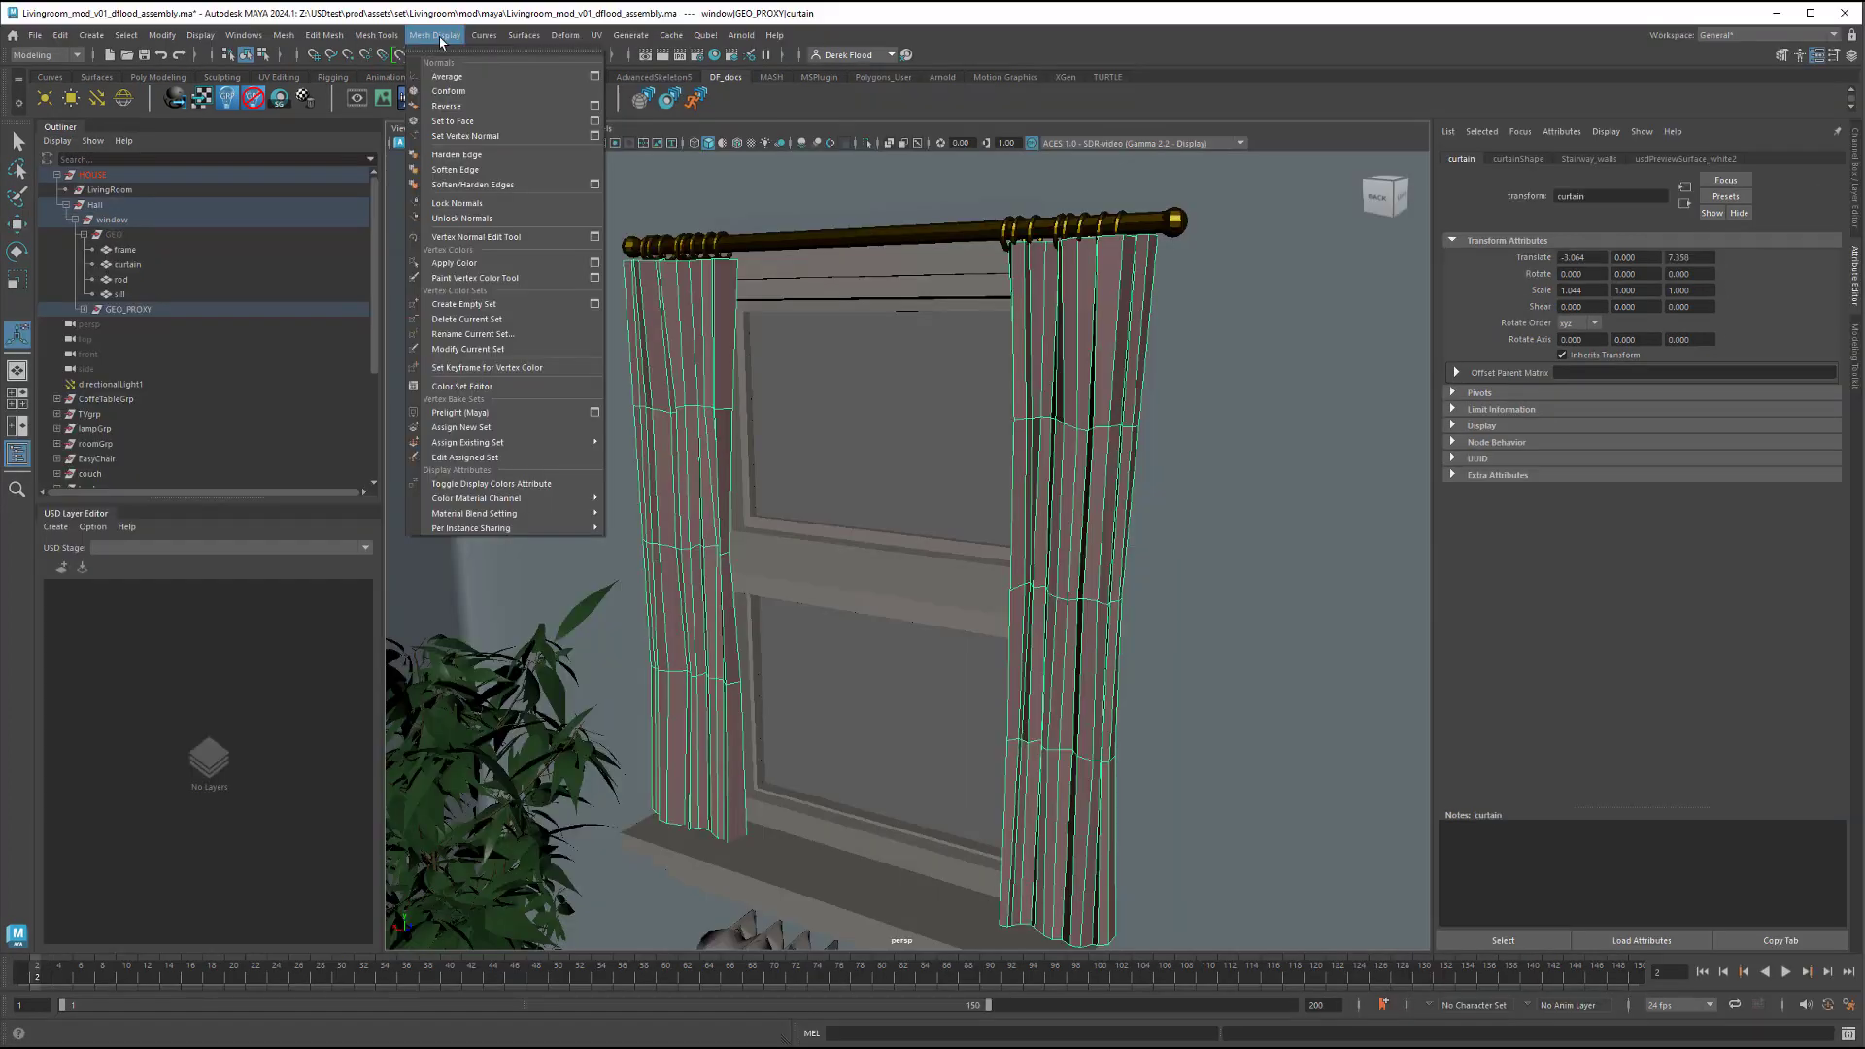
Soften the curtain's edges and repeat the edge softening on the curtain rod
left_click(454, 169)
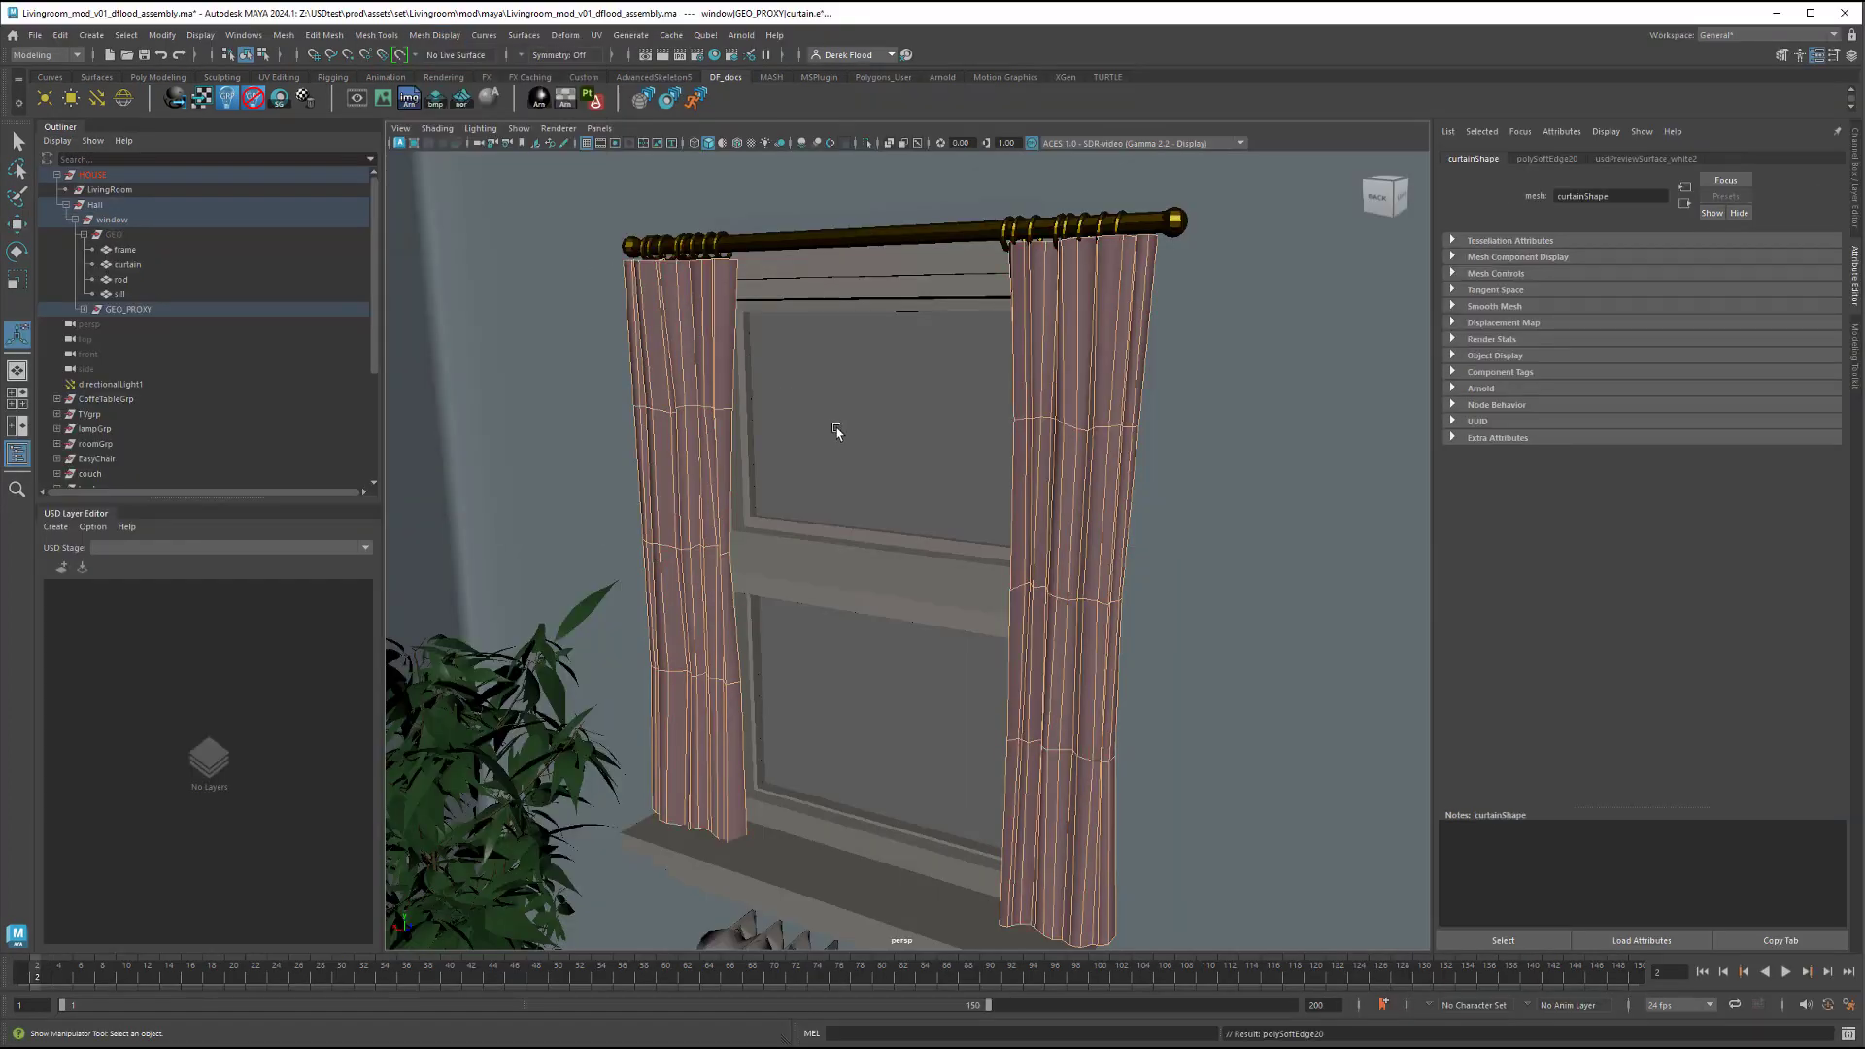
left_click(1105, 233)
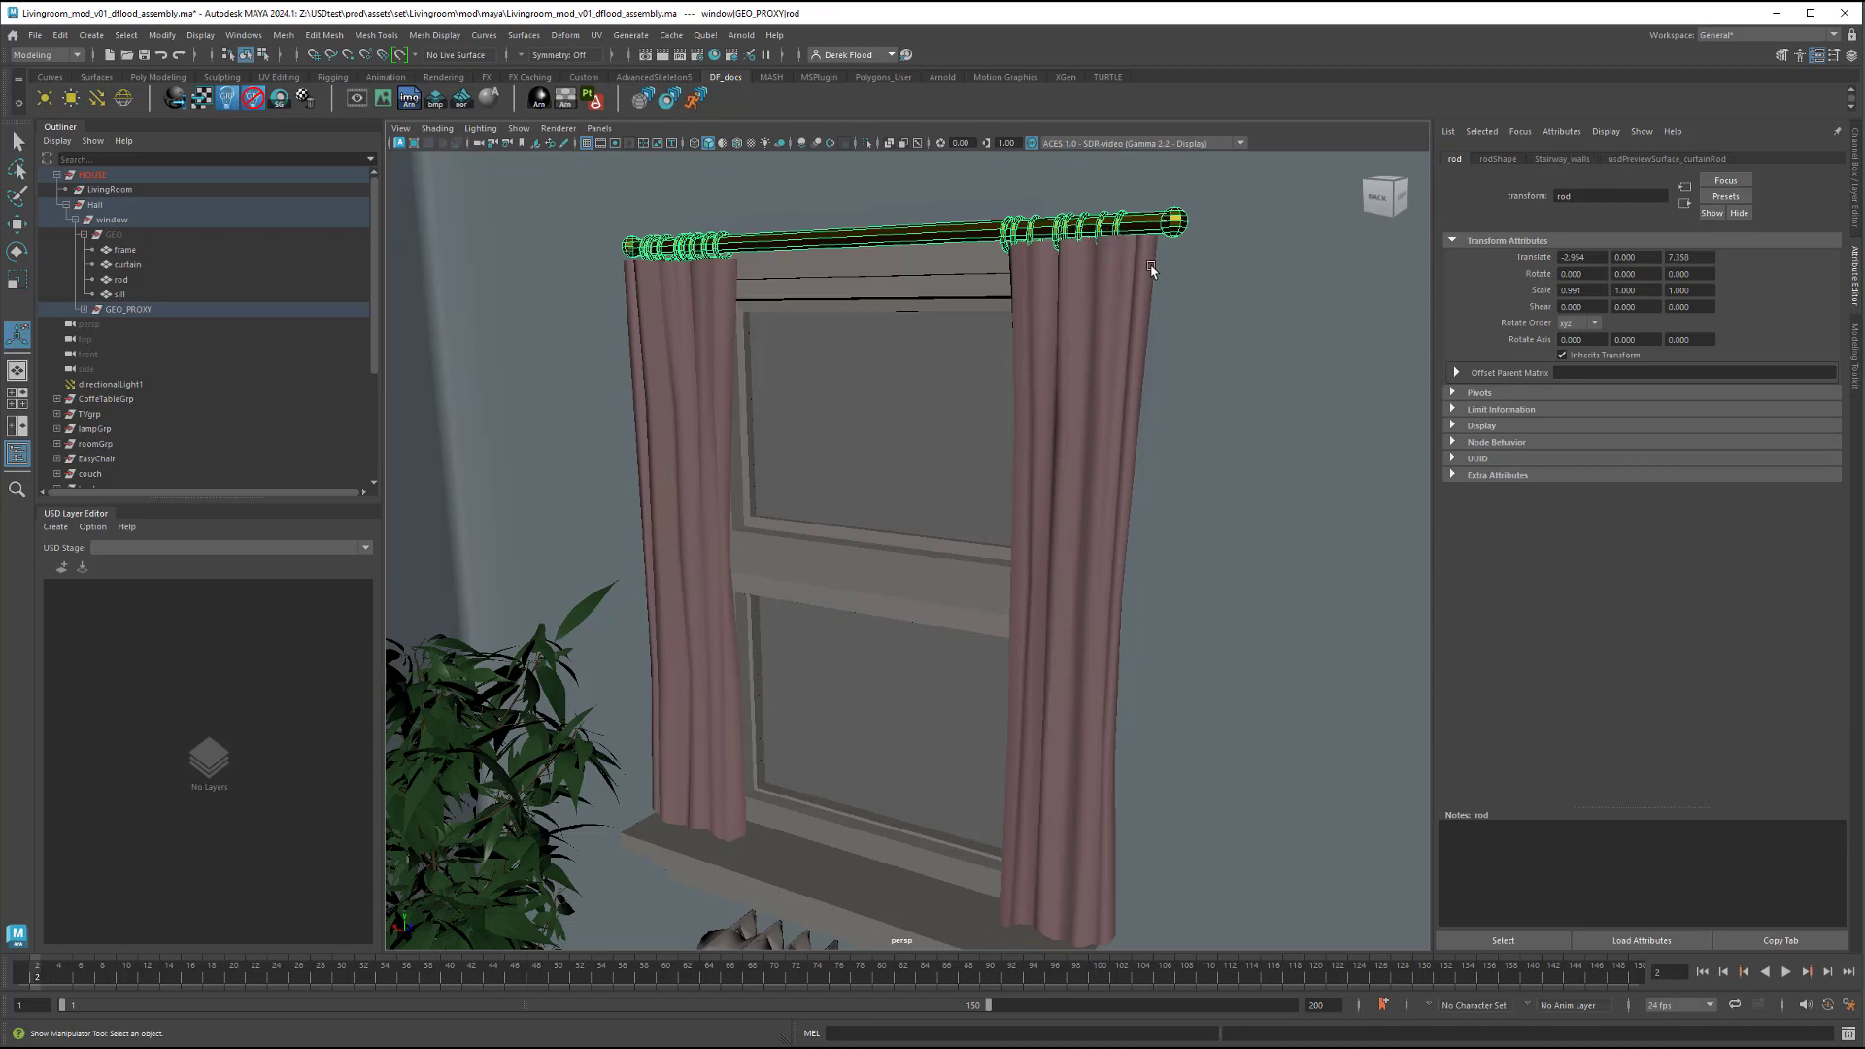
key("g")
left_click(1197, 427)
left_click_drag(1177, 458, 1187, 420, "alt")
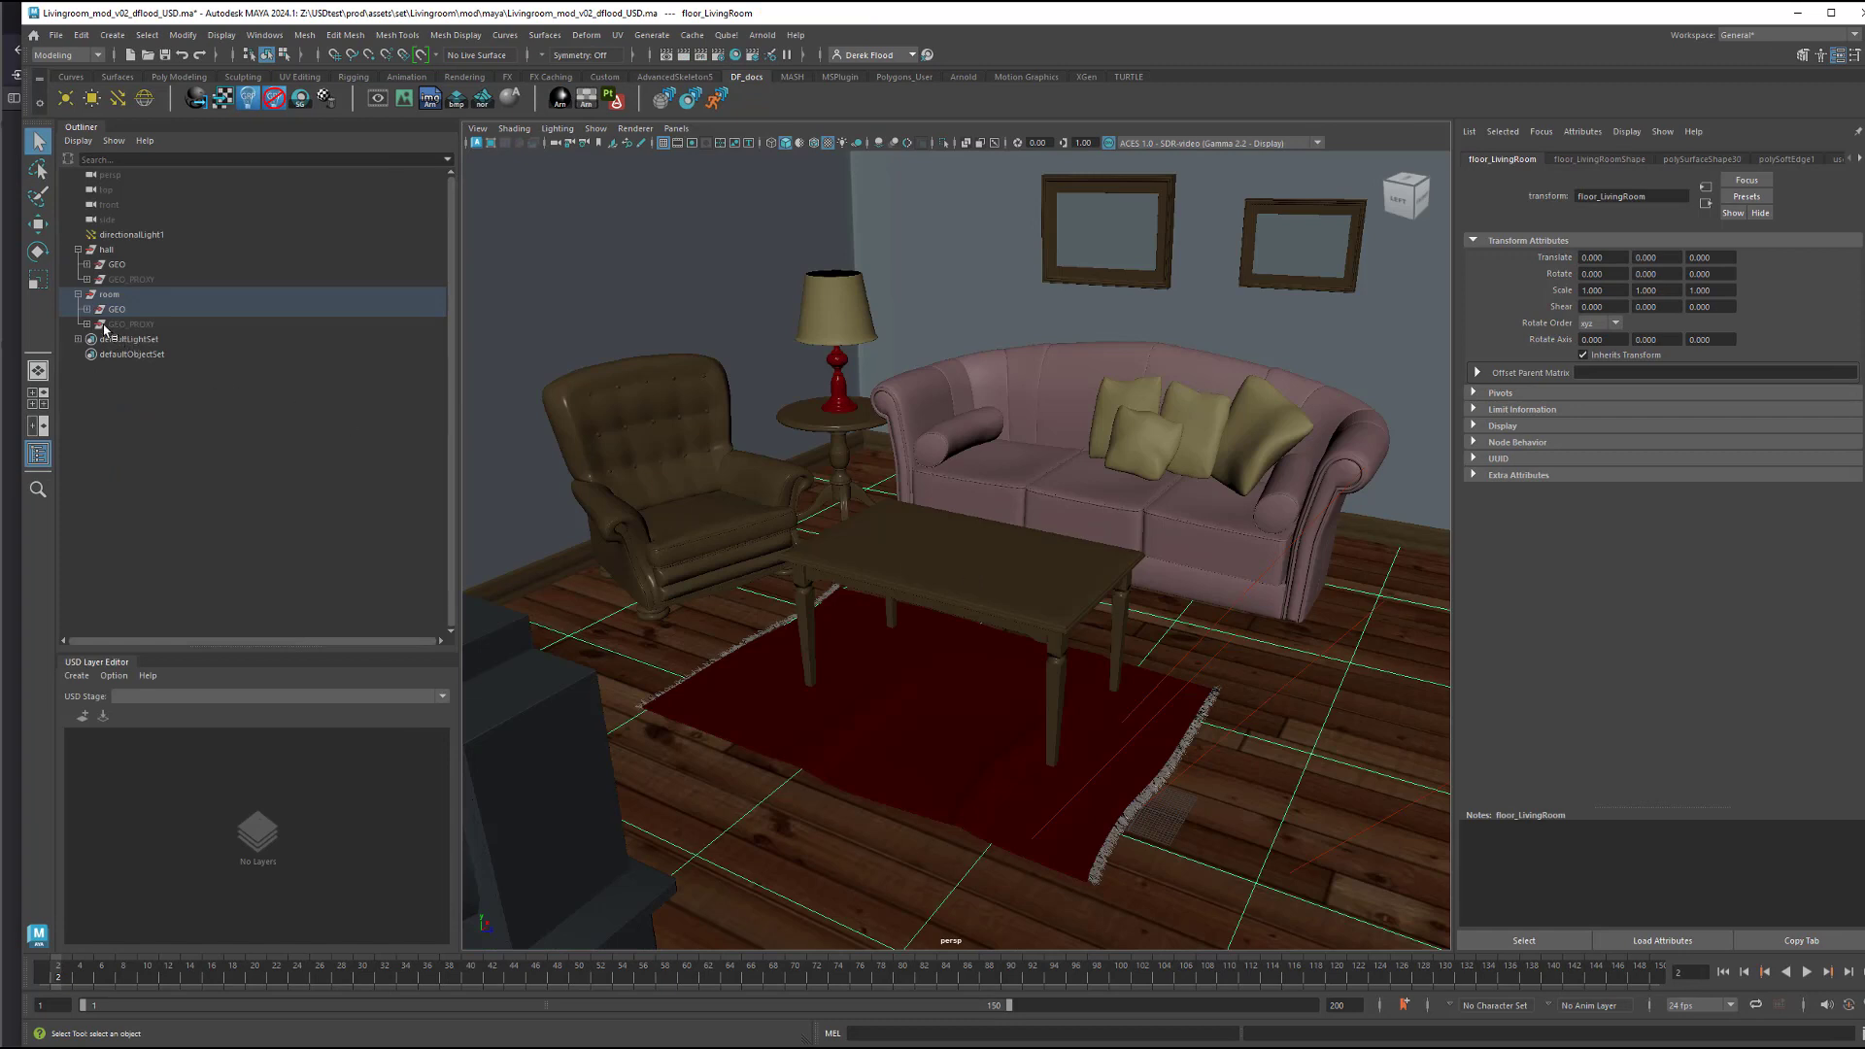
Unhide the room's GEO_PROXY geometry and expand GEO, GEO_PROXY and the chair groups in the Outliner
left_click(87, 323)
left_click(136, 324)
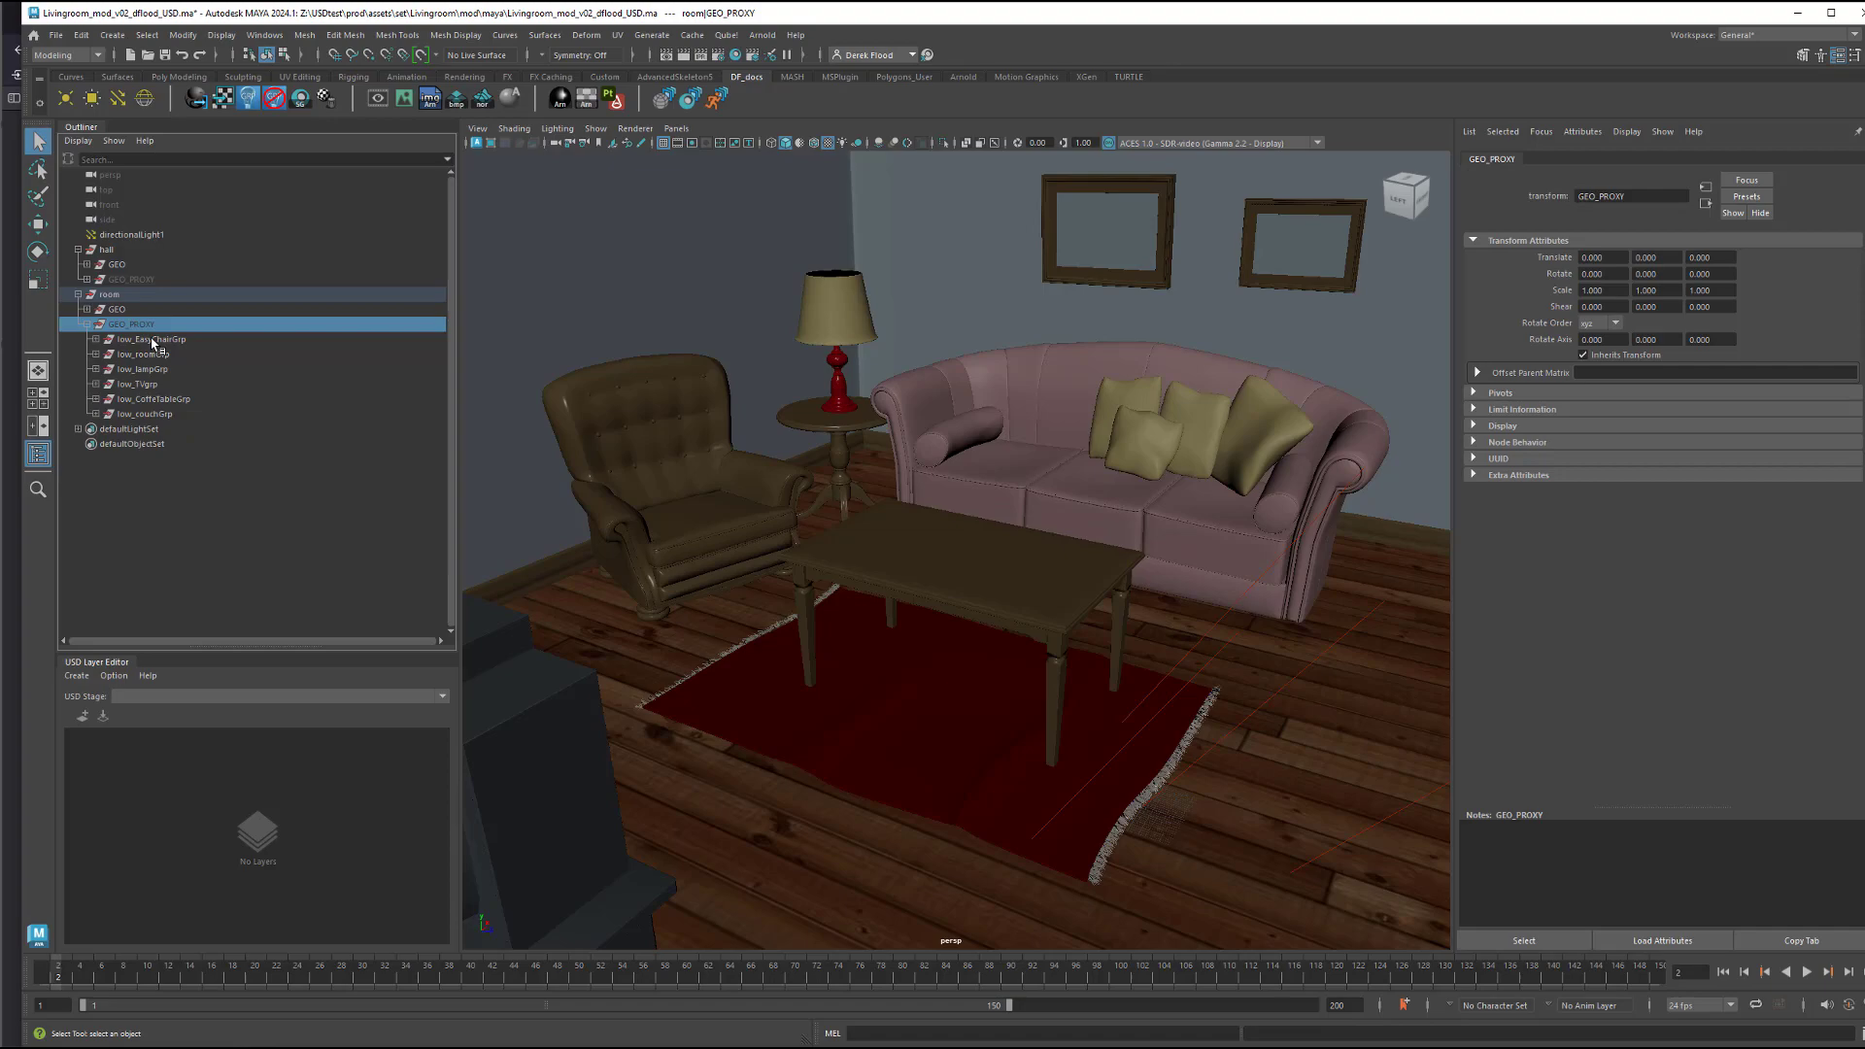
key("shift+h")
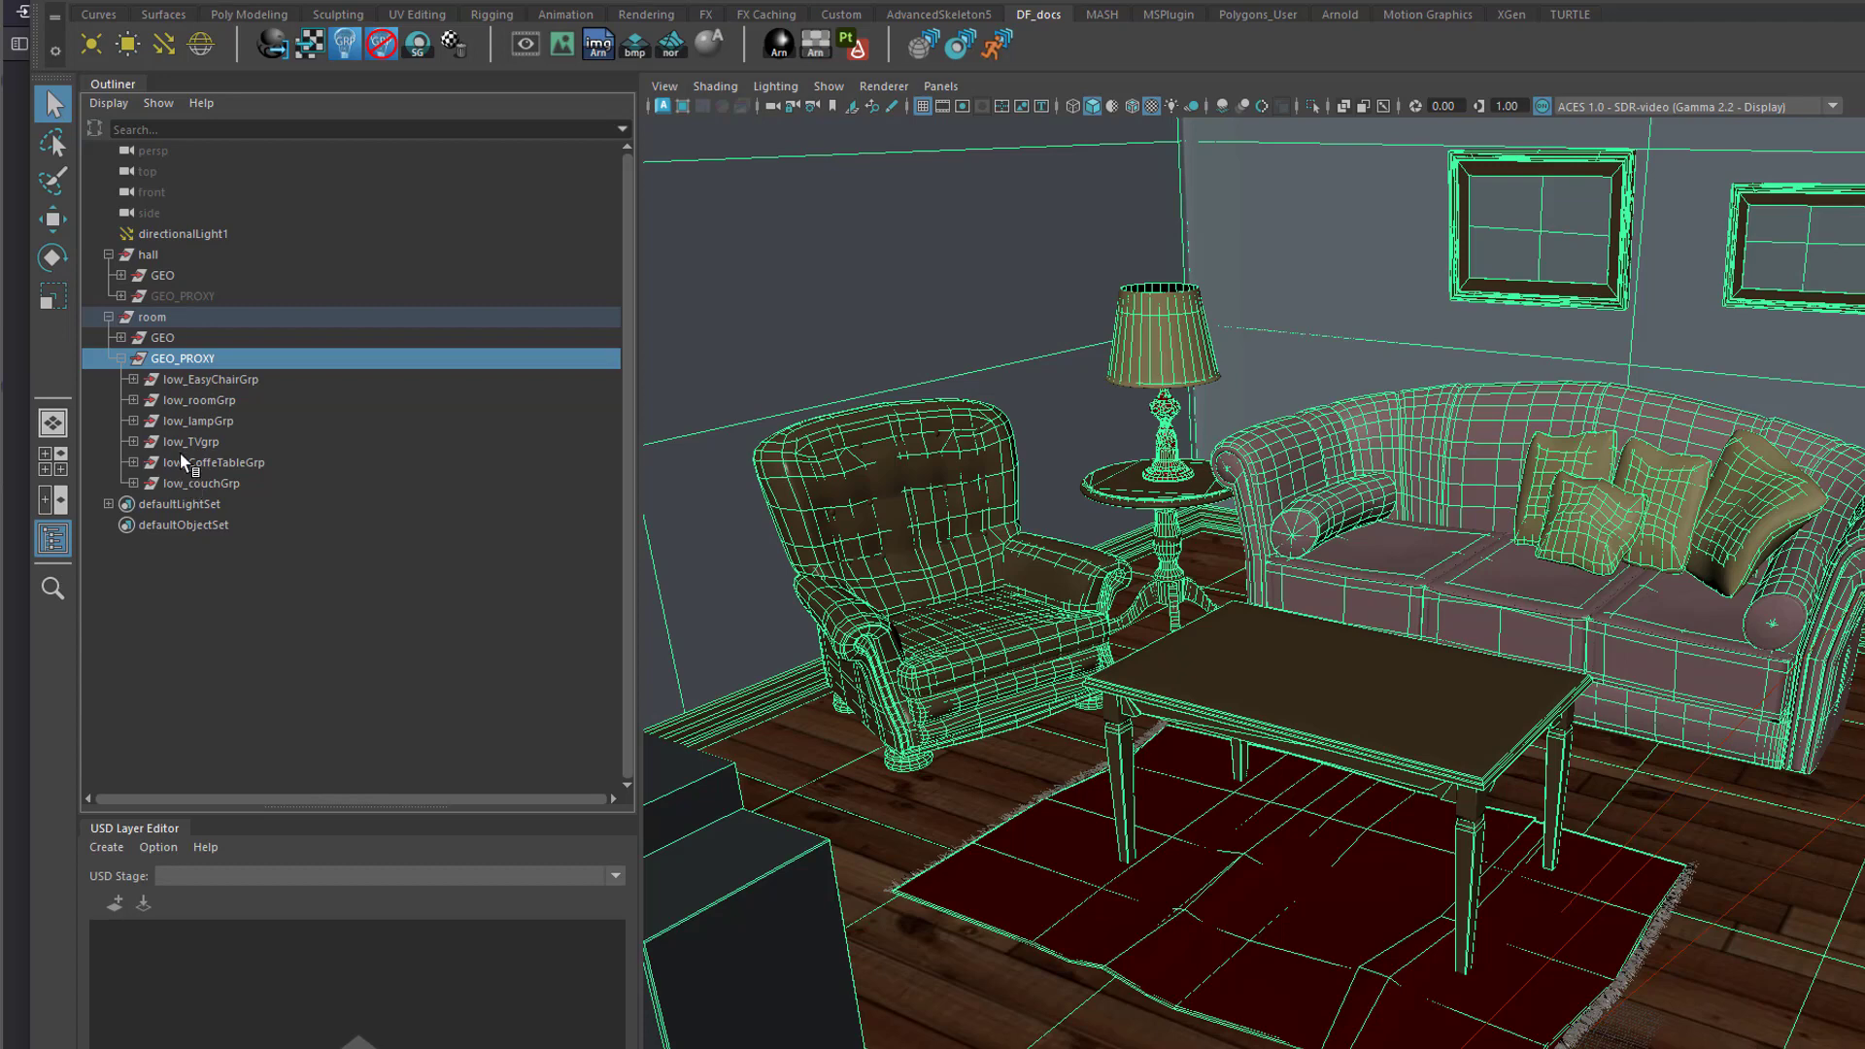
left_click(133, 380)
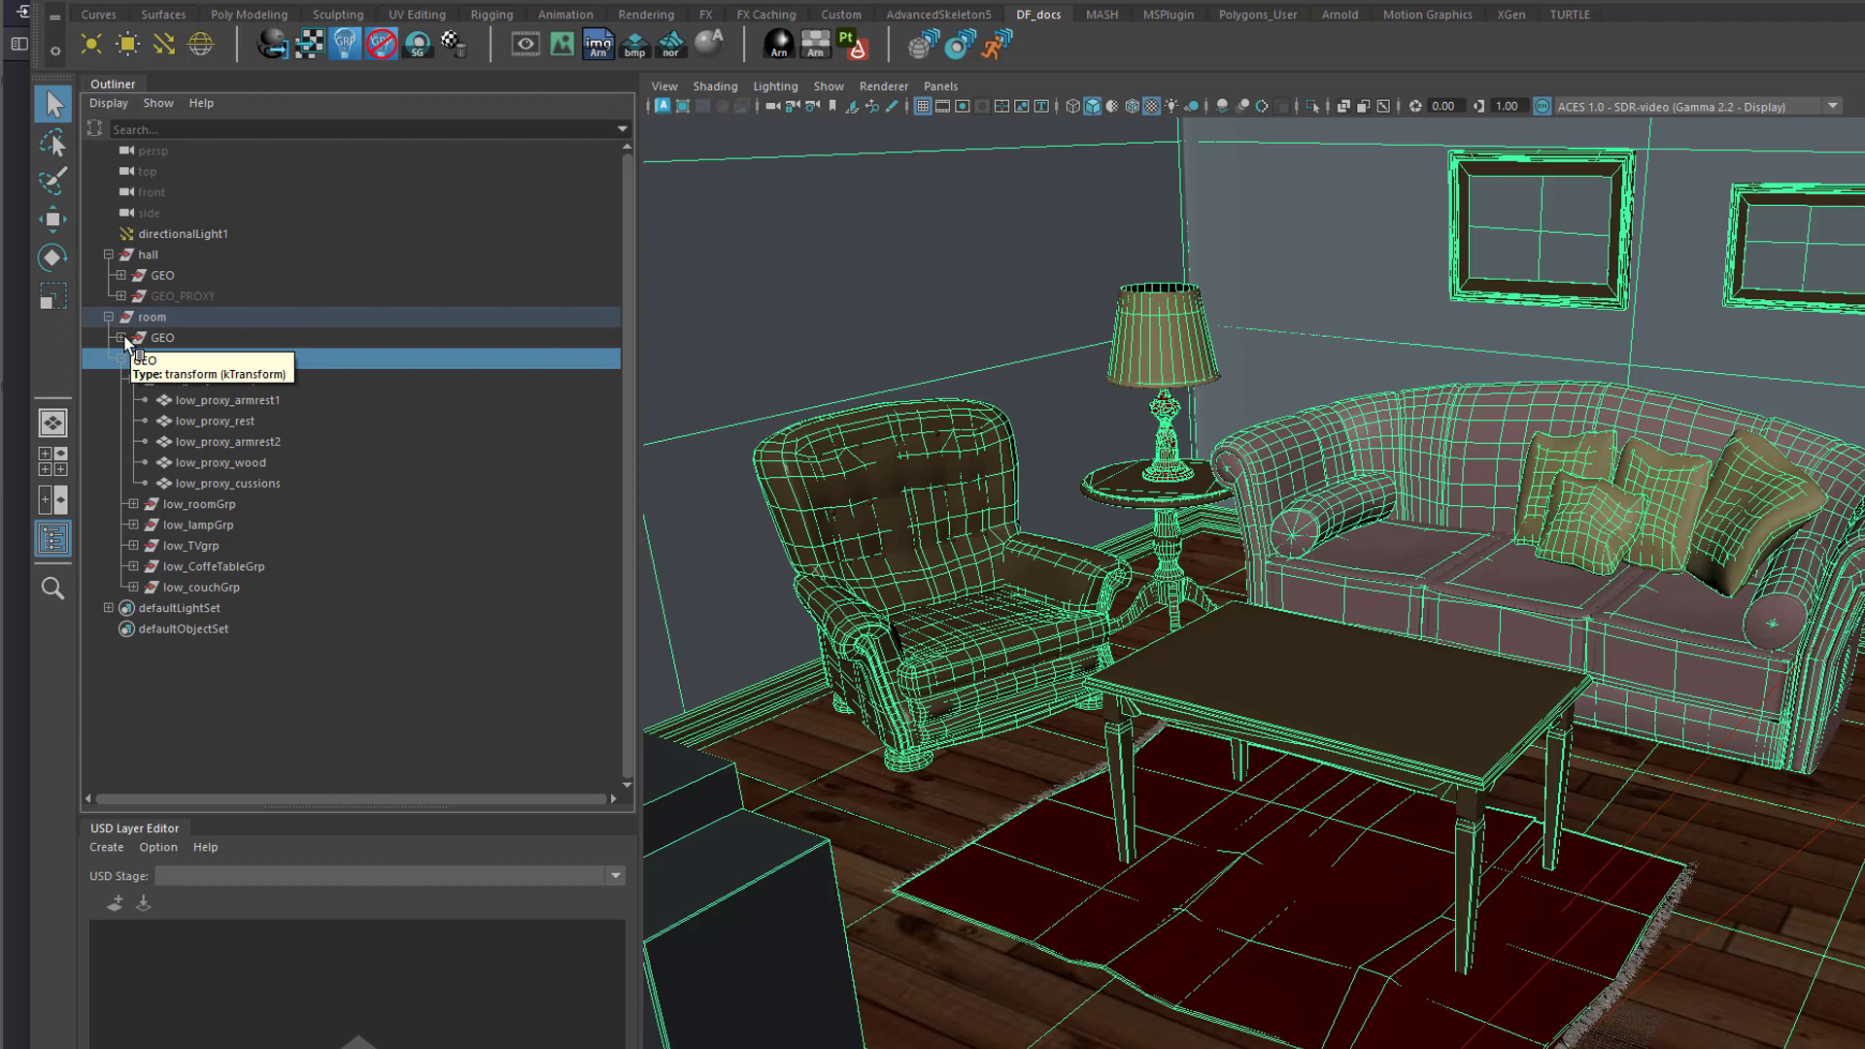
left_click(120, 337)
left_click(134, 359)
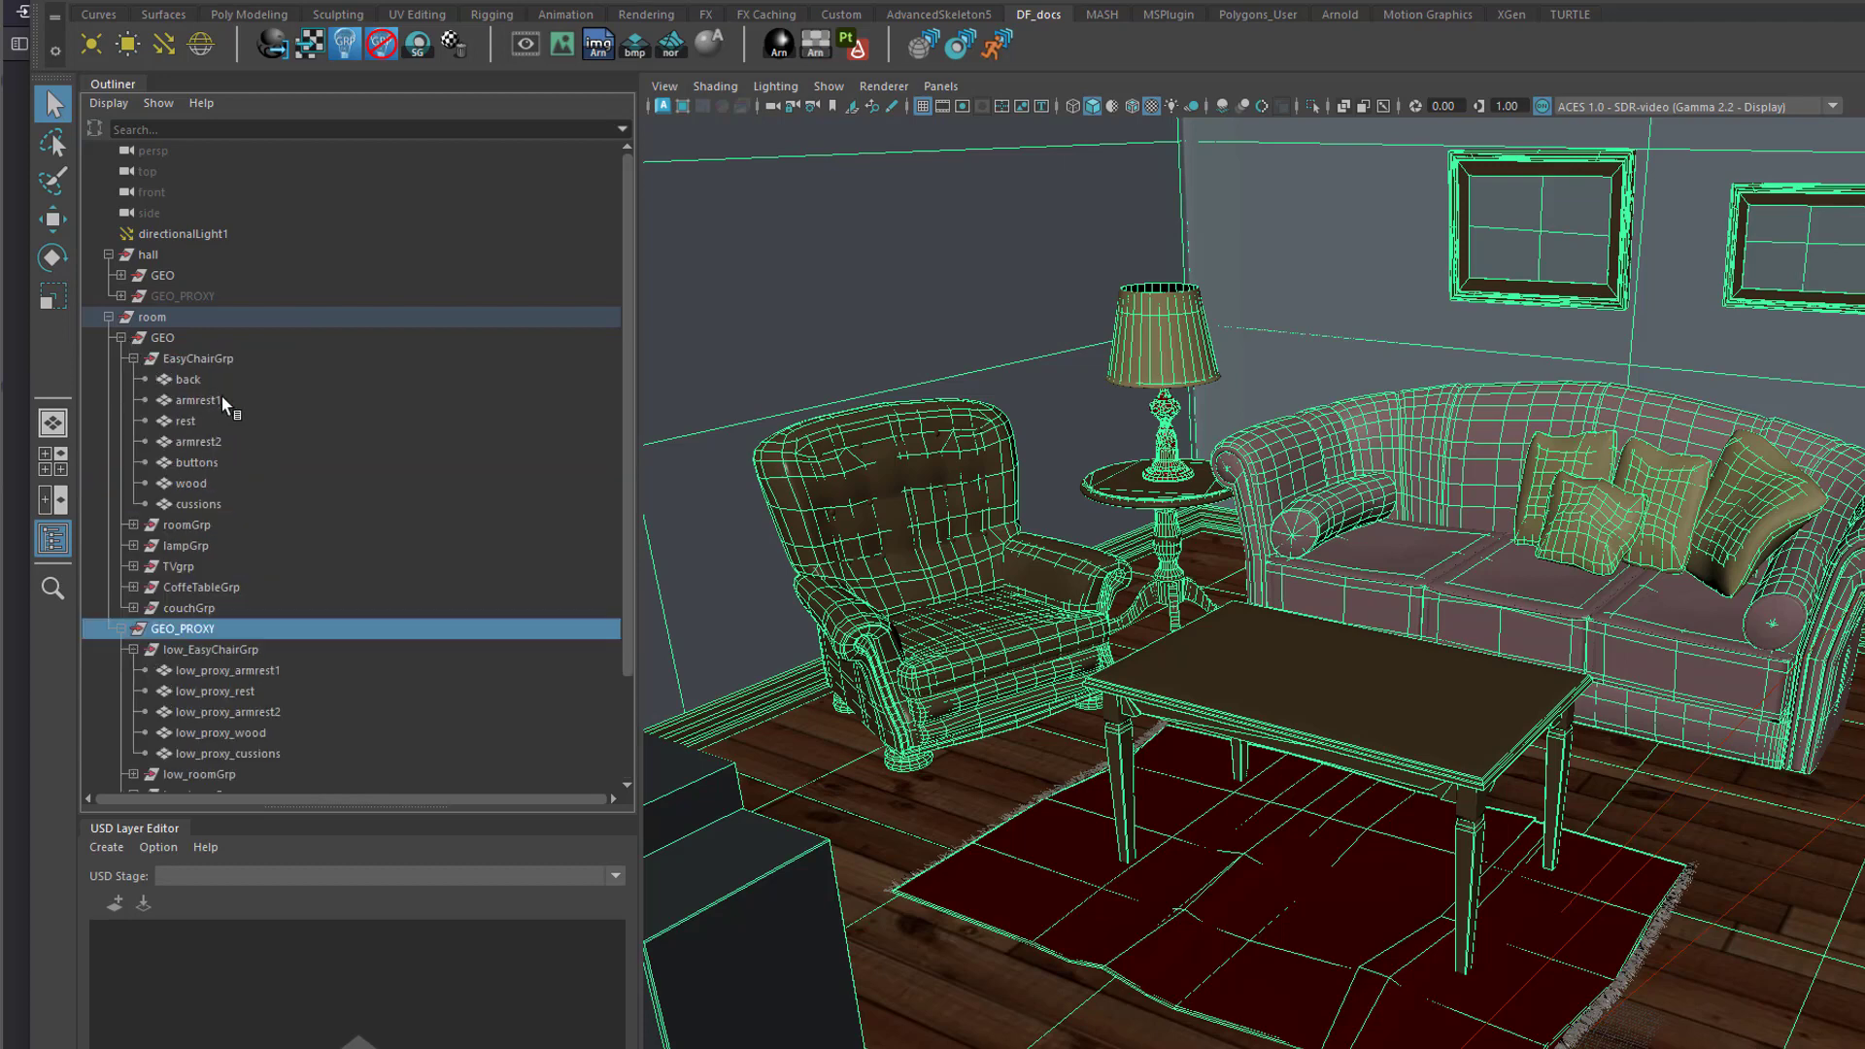
left_click(133, 650)
Select low_EasyChairGrp through low_couchGrp and try a 'low' Prefix Hierarchy Names, then dismiss it
left_click(192, 650)
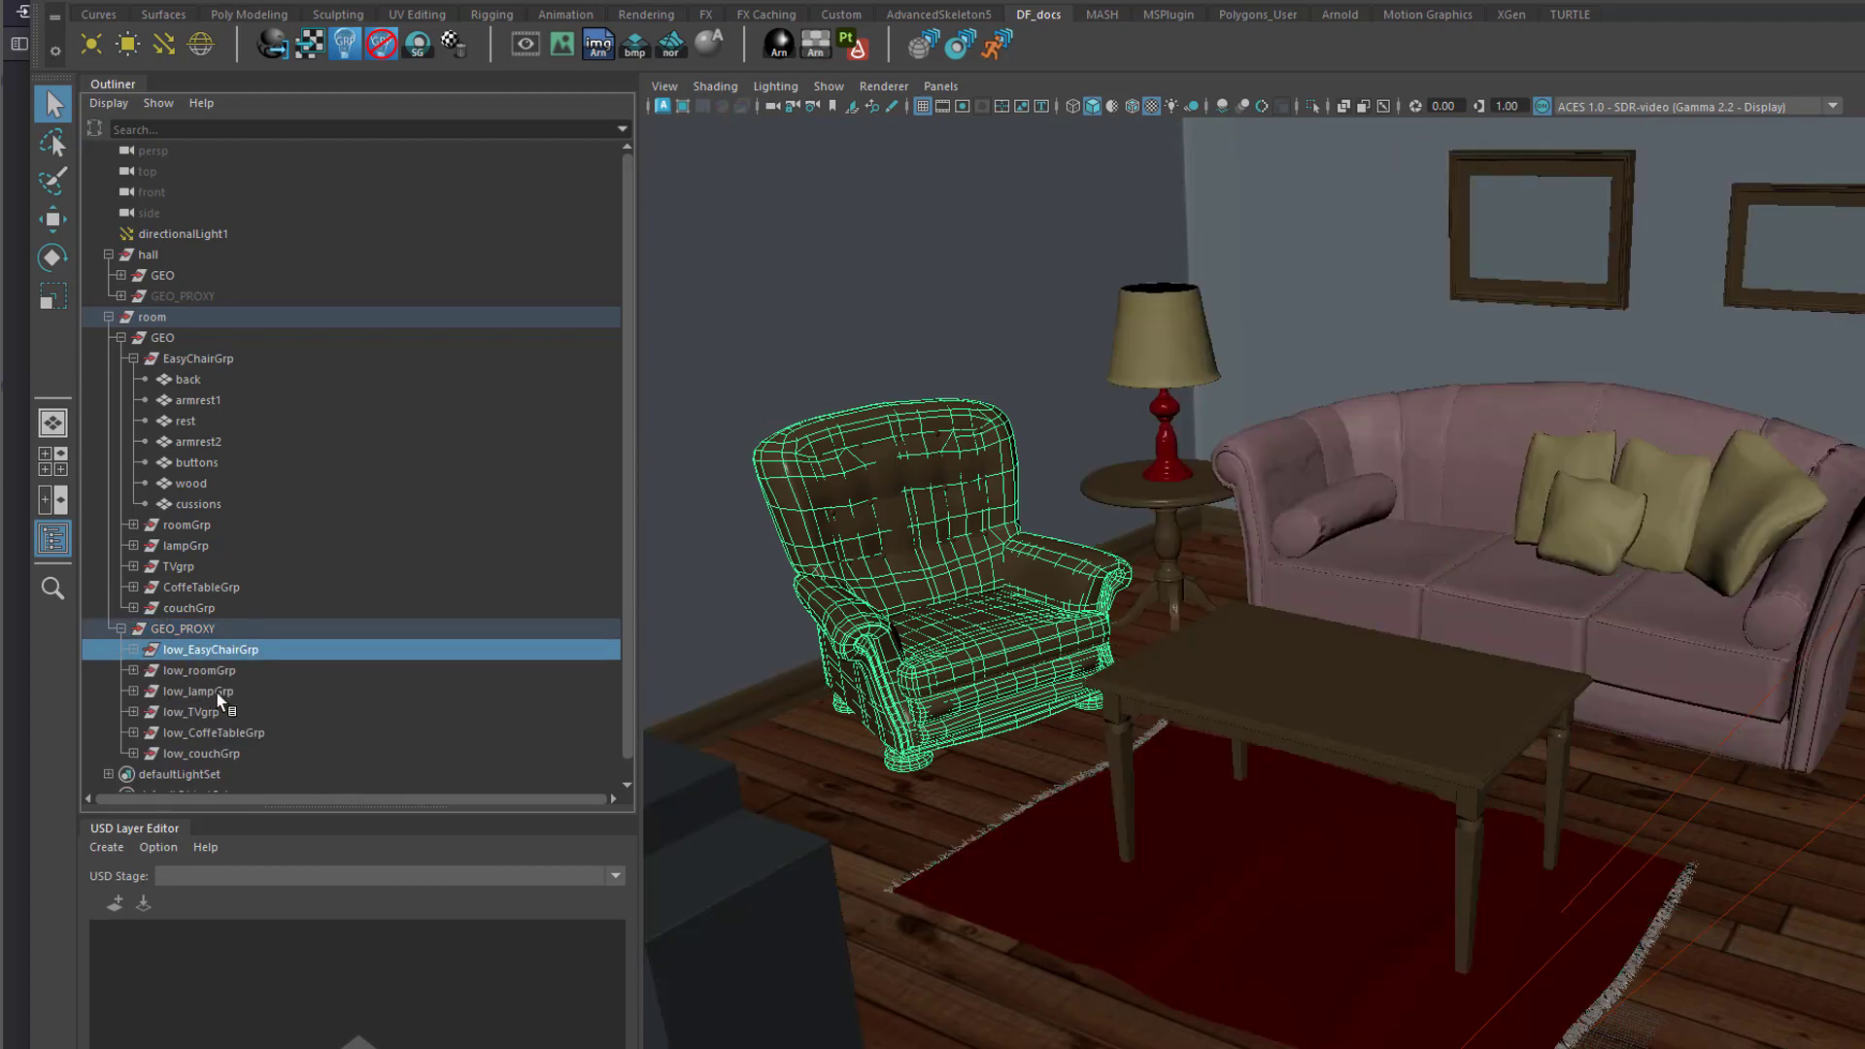
left_click(228, 752, "shift")
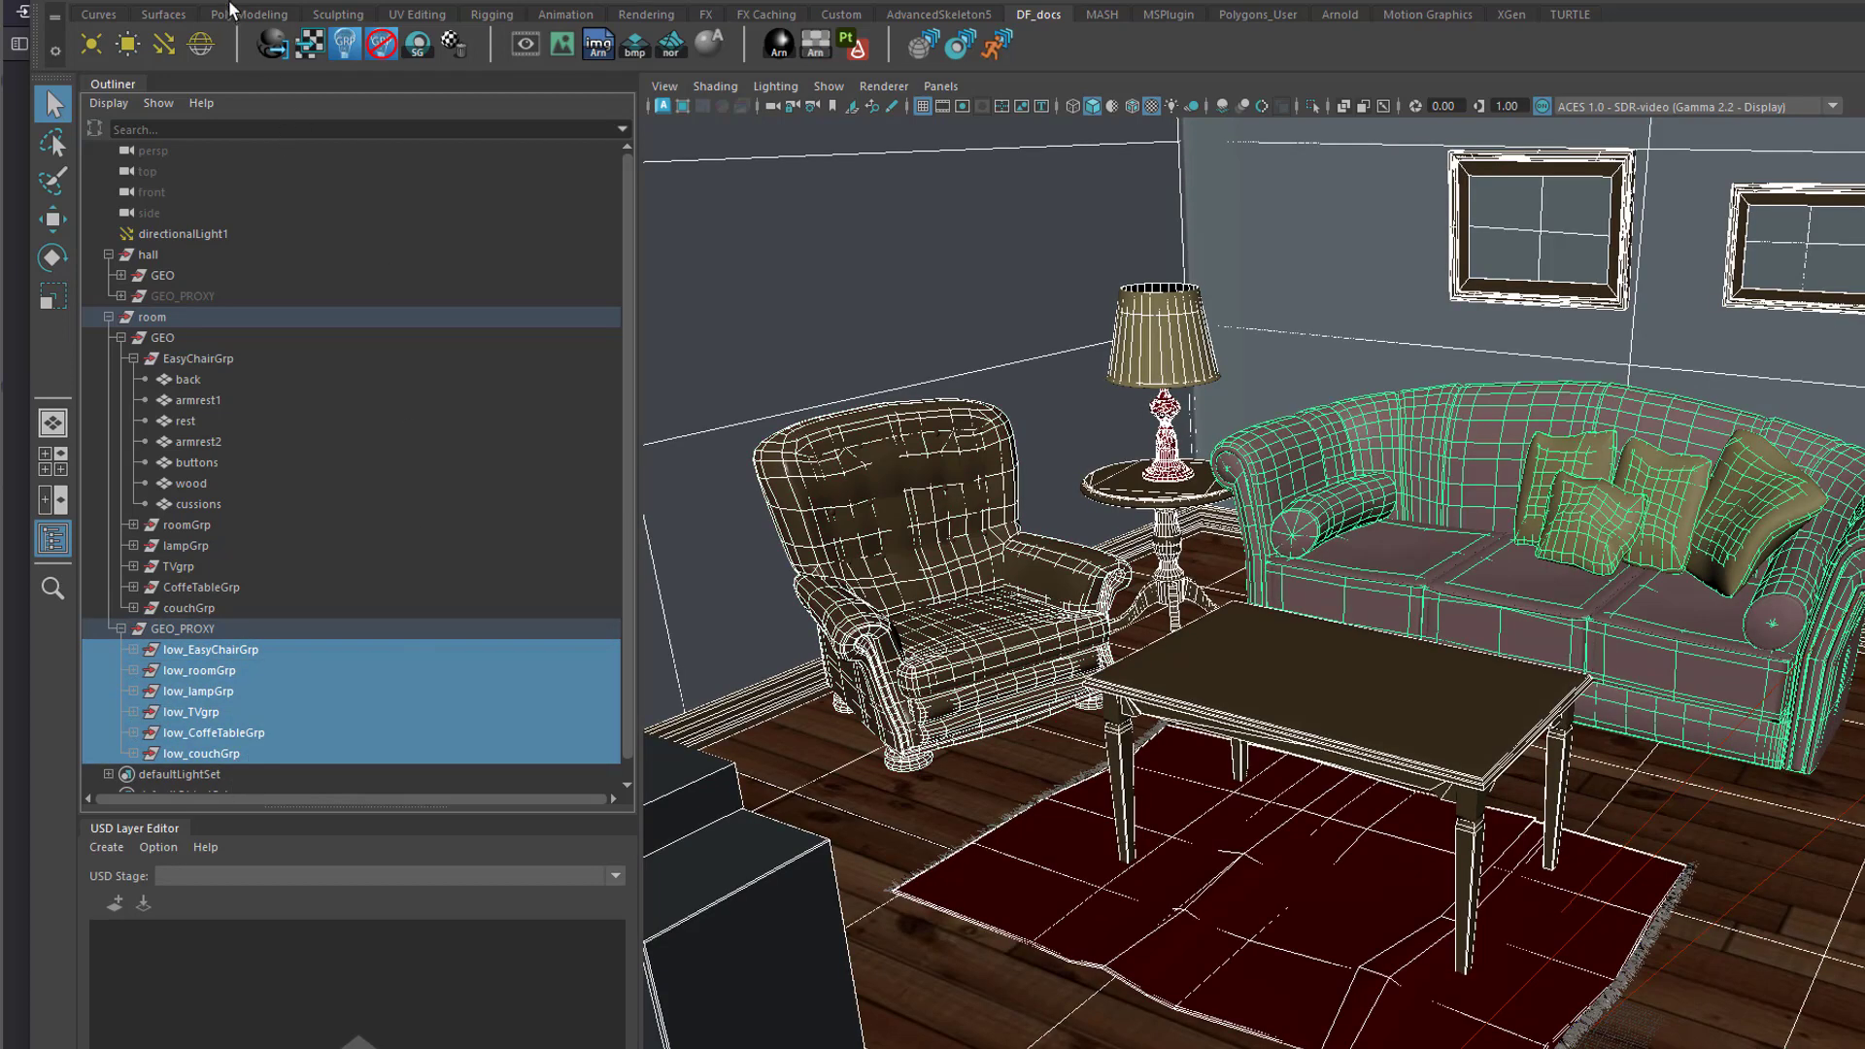
left_click(231, 7)
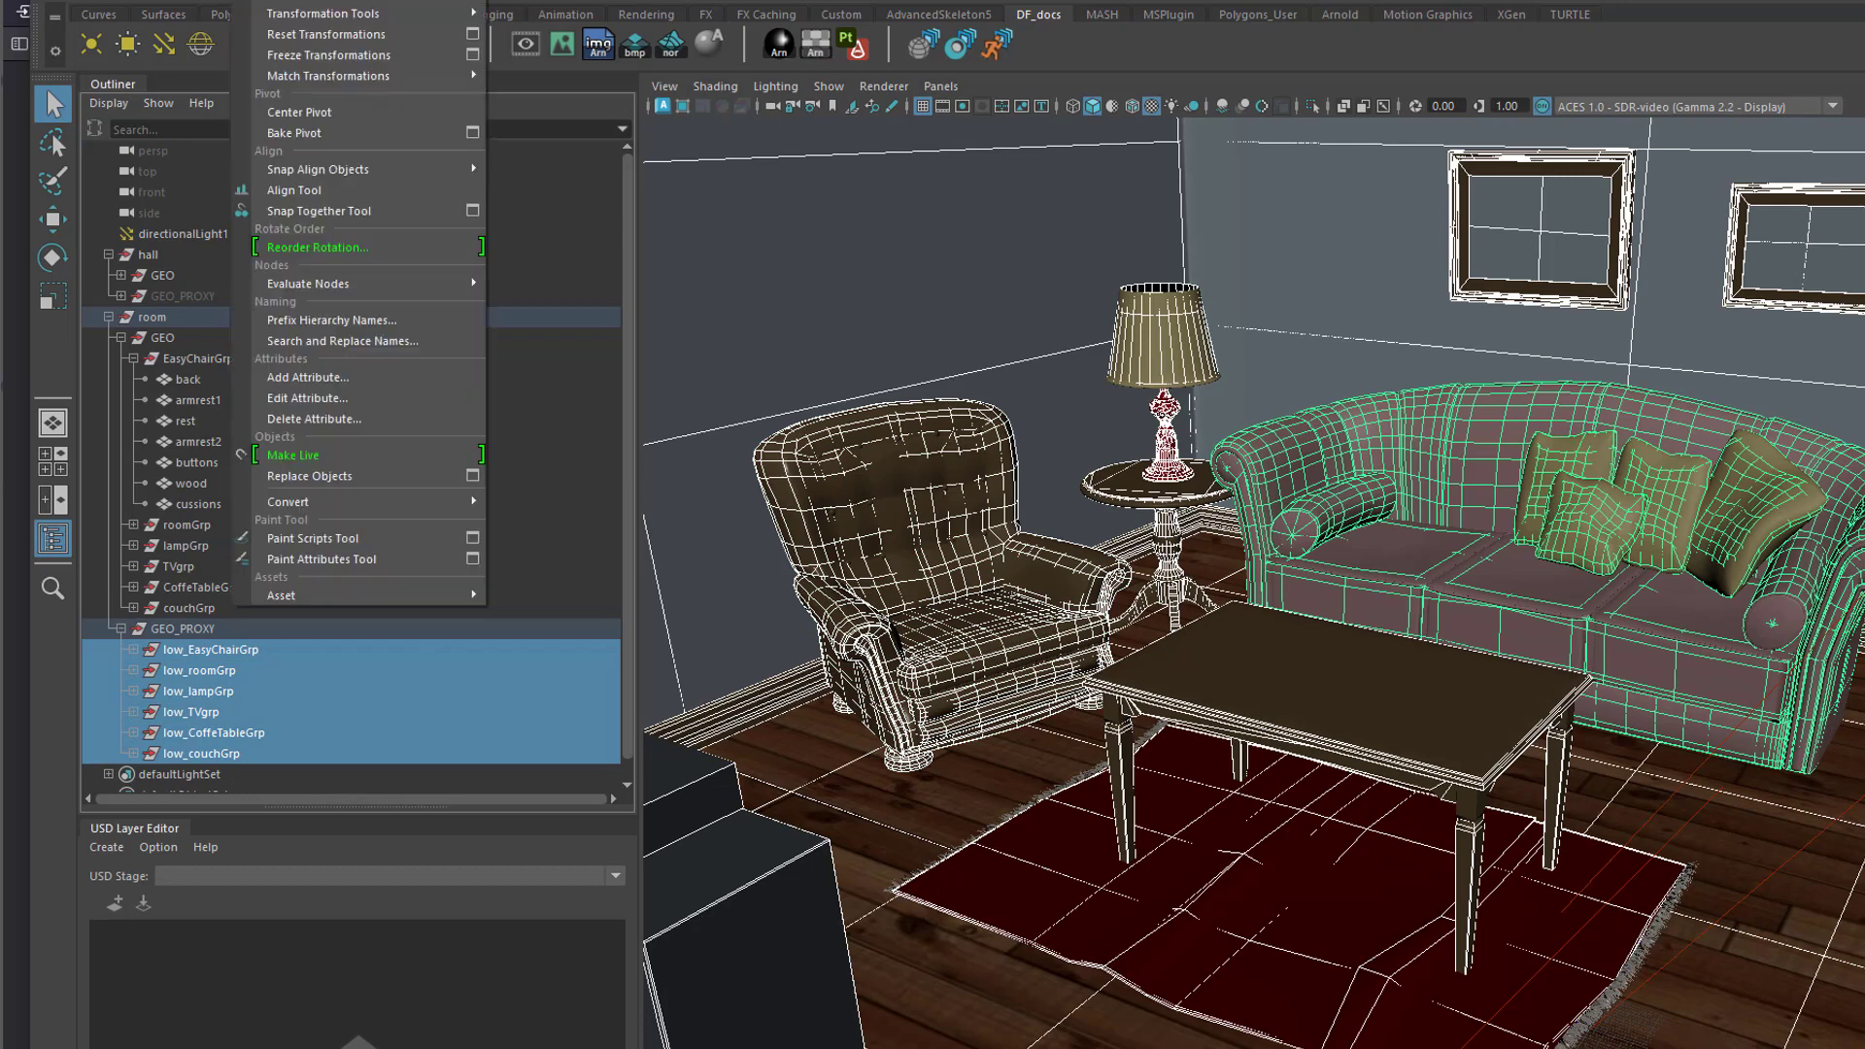
left_click(373, 321)
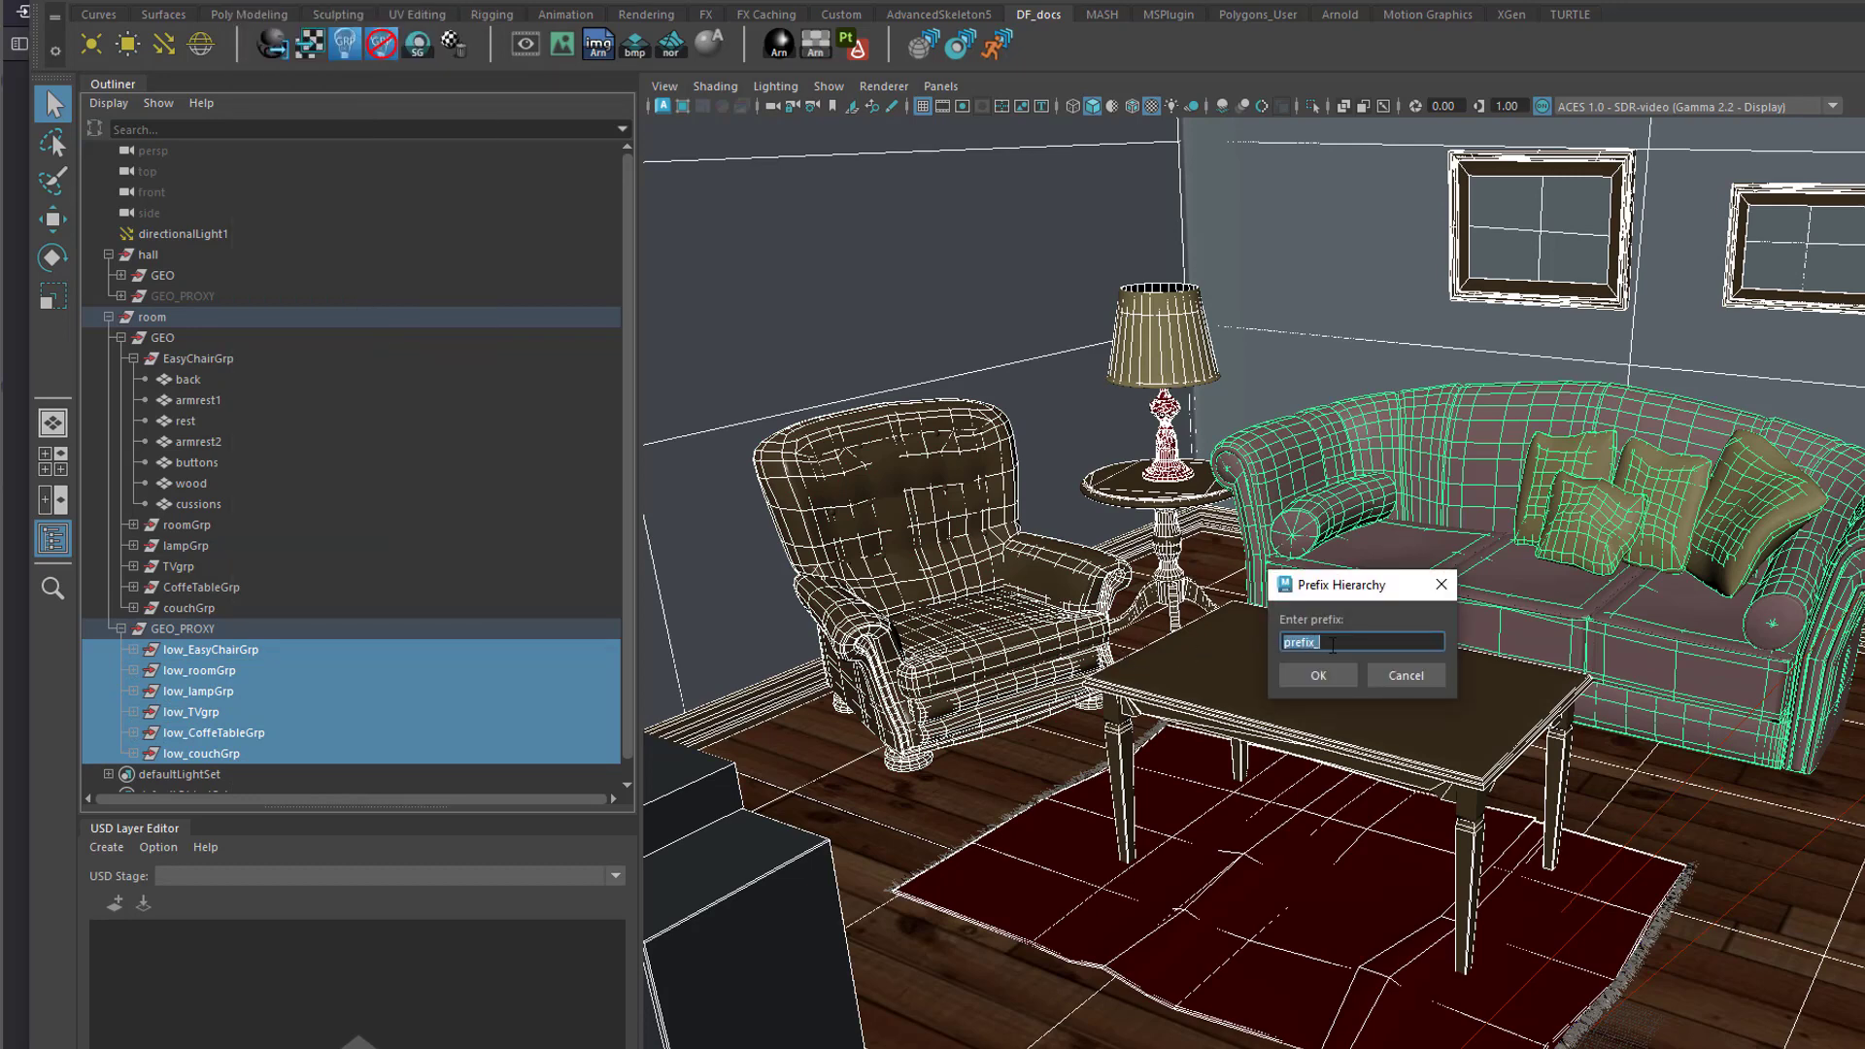
type("low_")
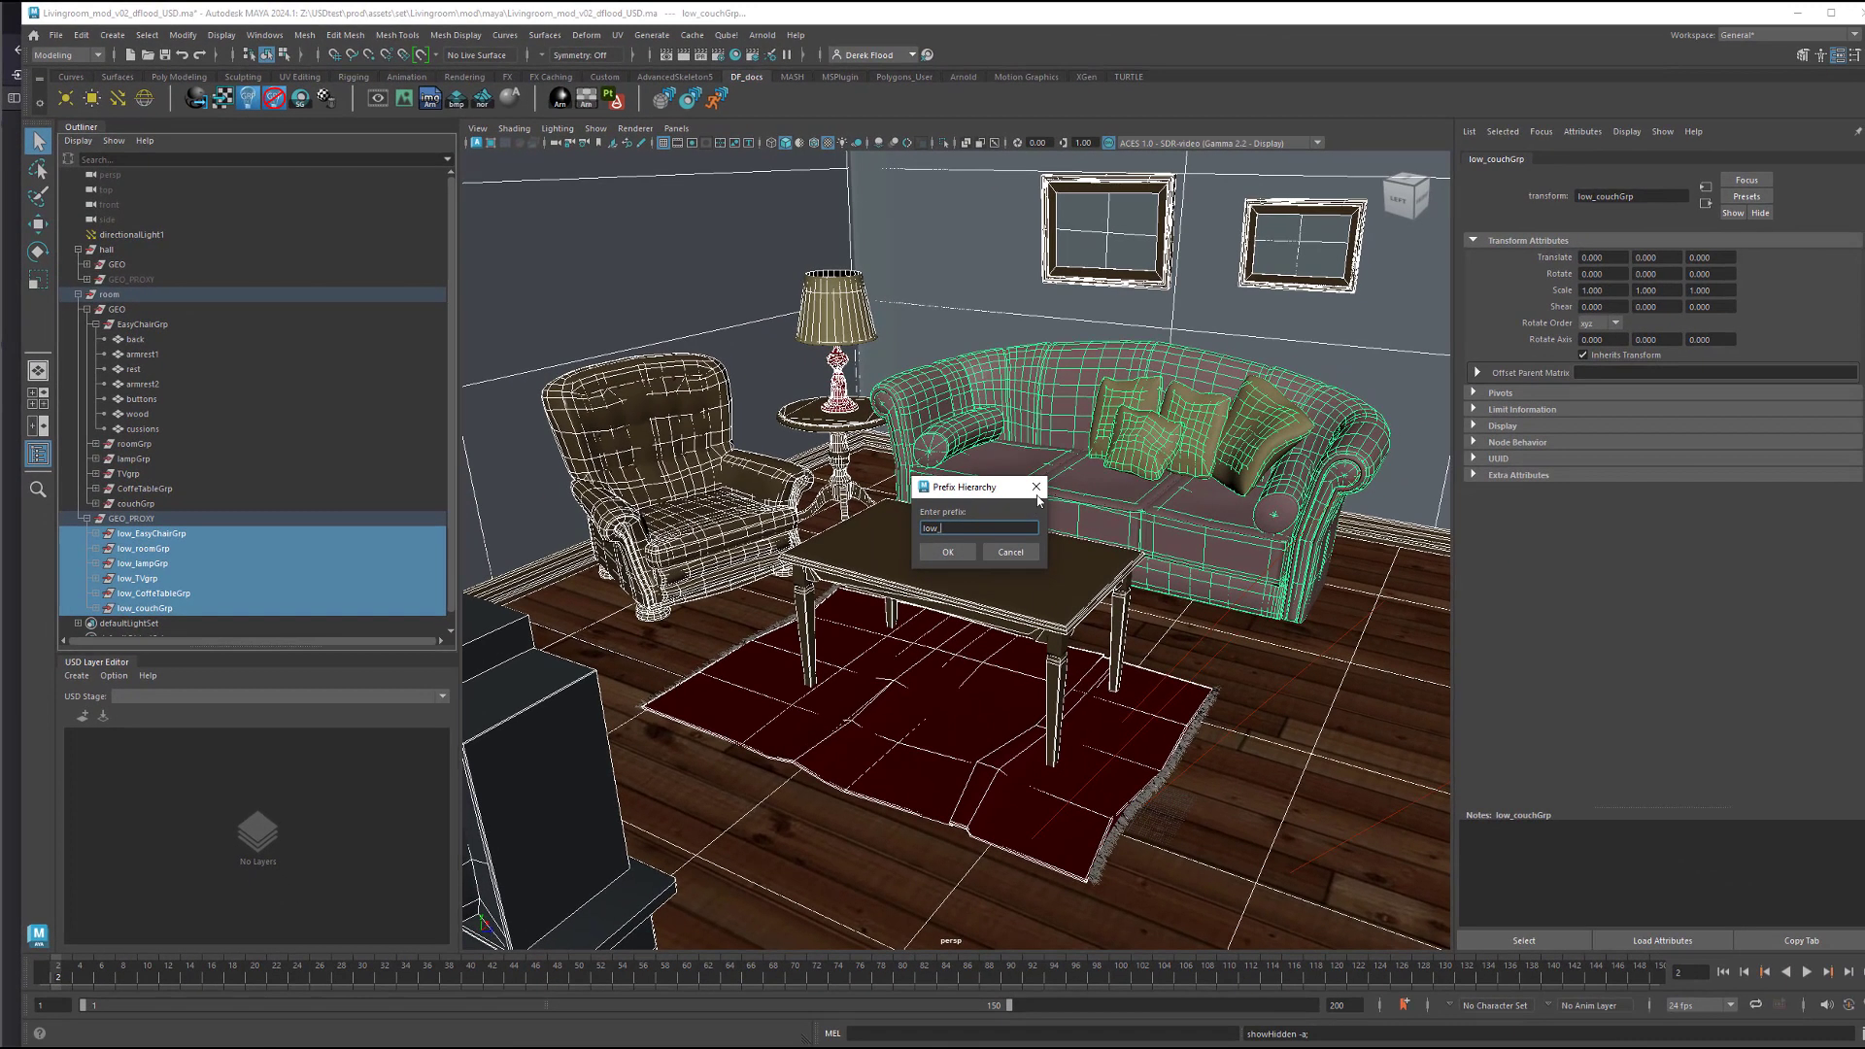
left_click(1037, 487)
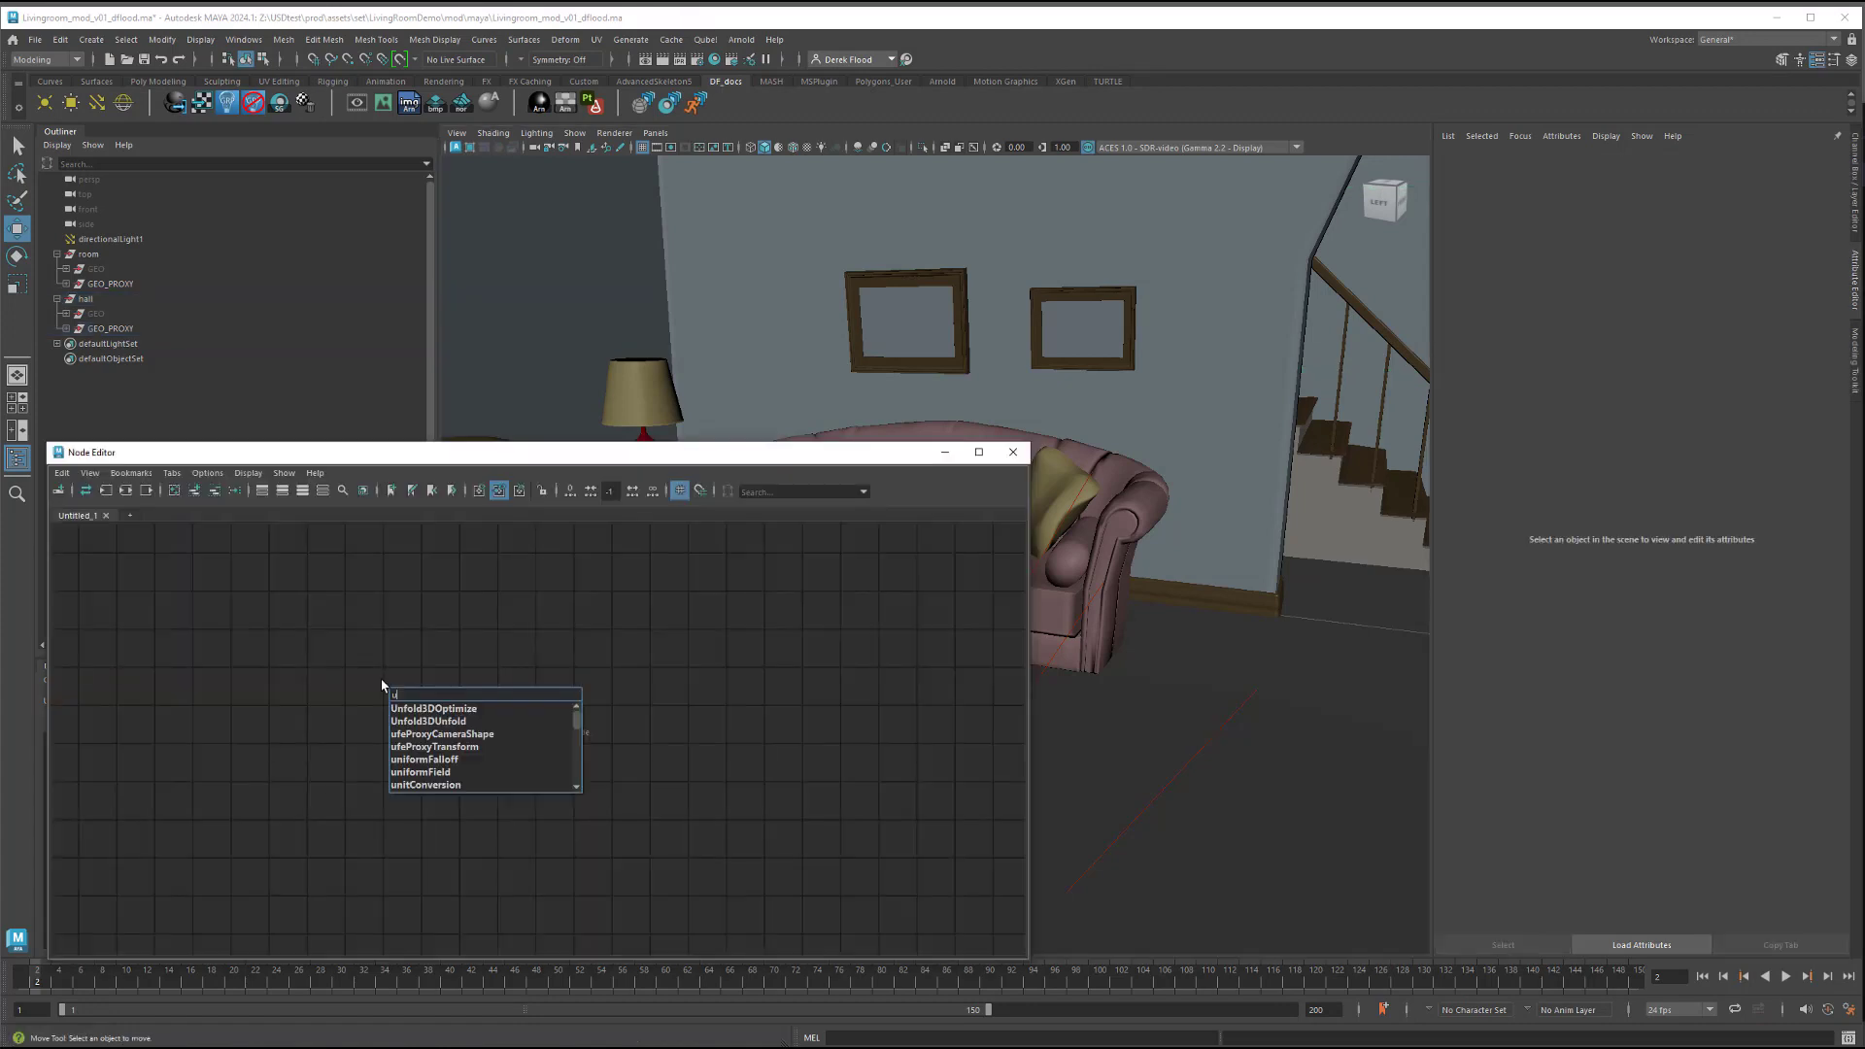
Create a usdPreviewSurface shader node through the Node Editor's node search
type("d")
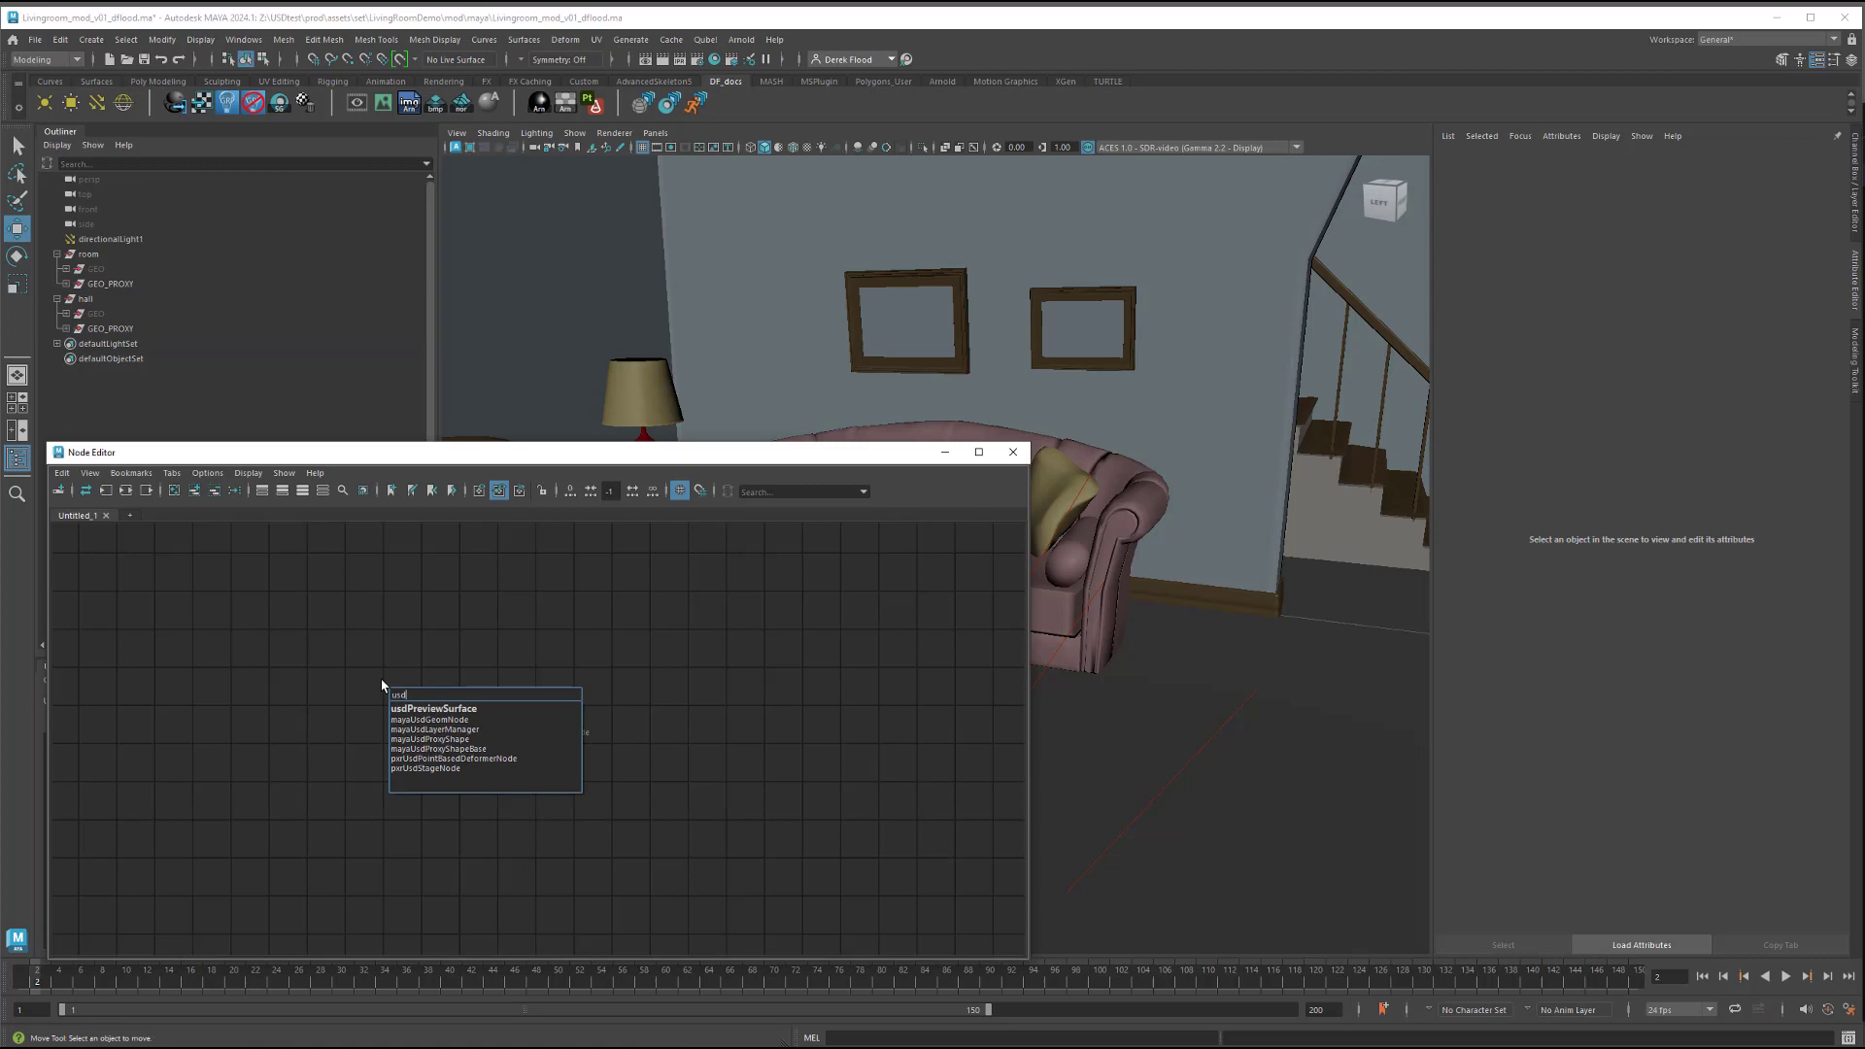
left_click(490, 710)
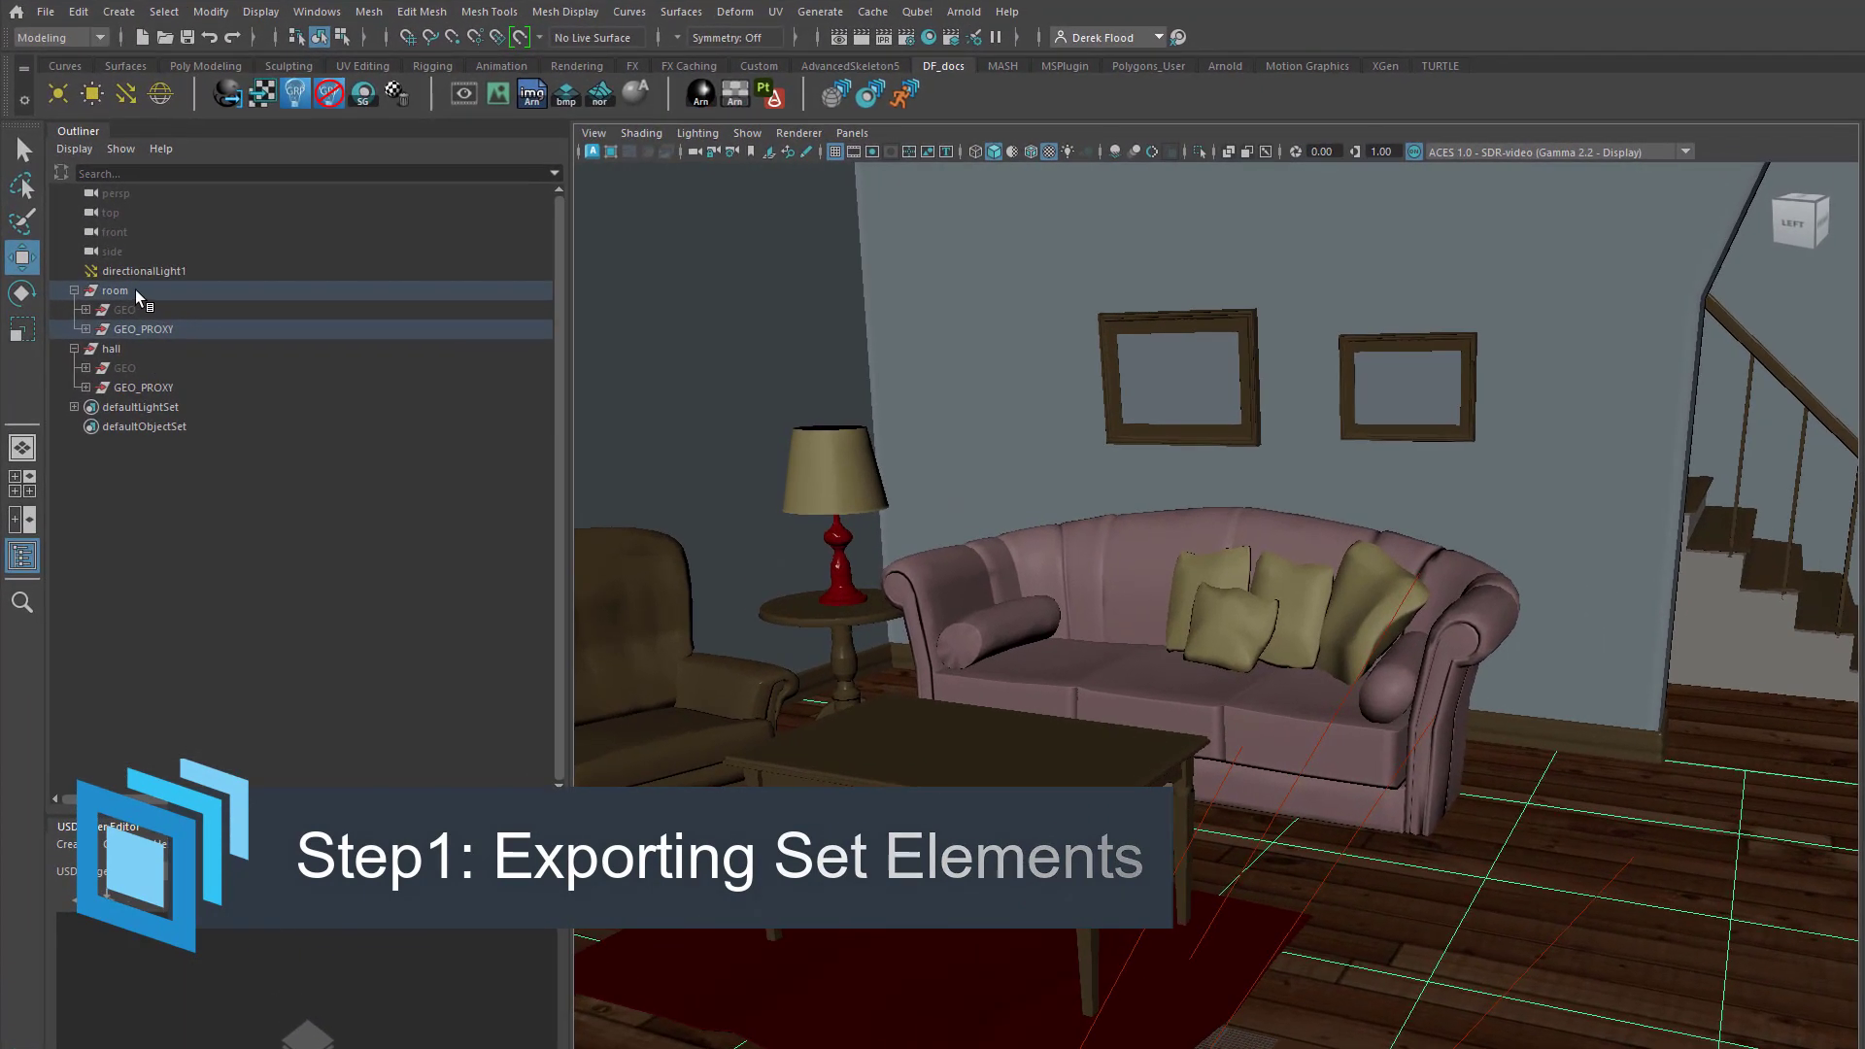
Select the room group and launch the DF_docs 'Export selected to USD with geometry payloaded' shelf tool
left_click(136, 290)
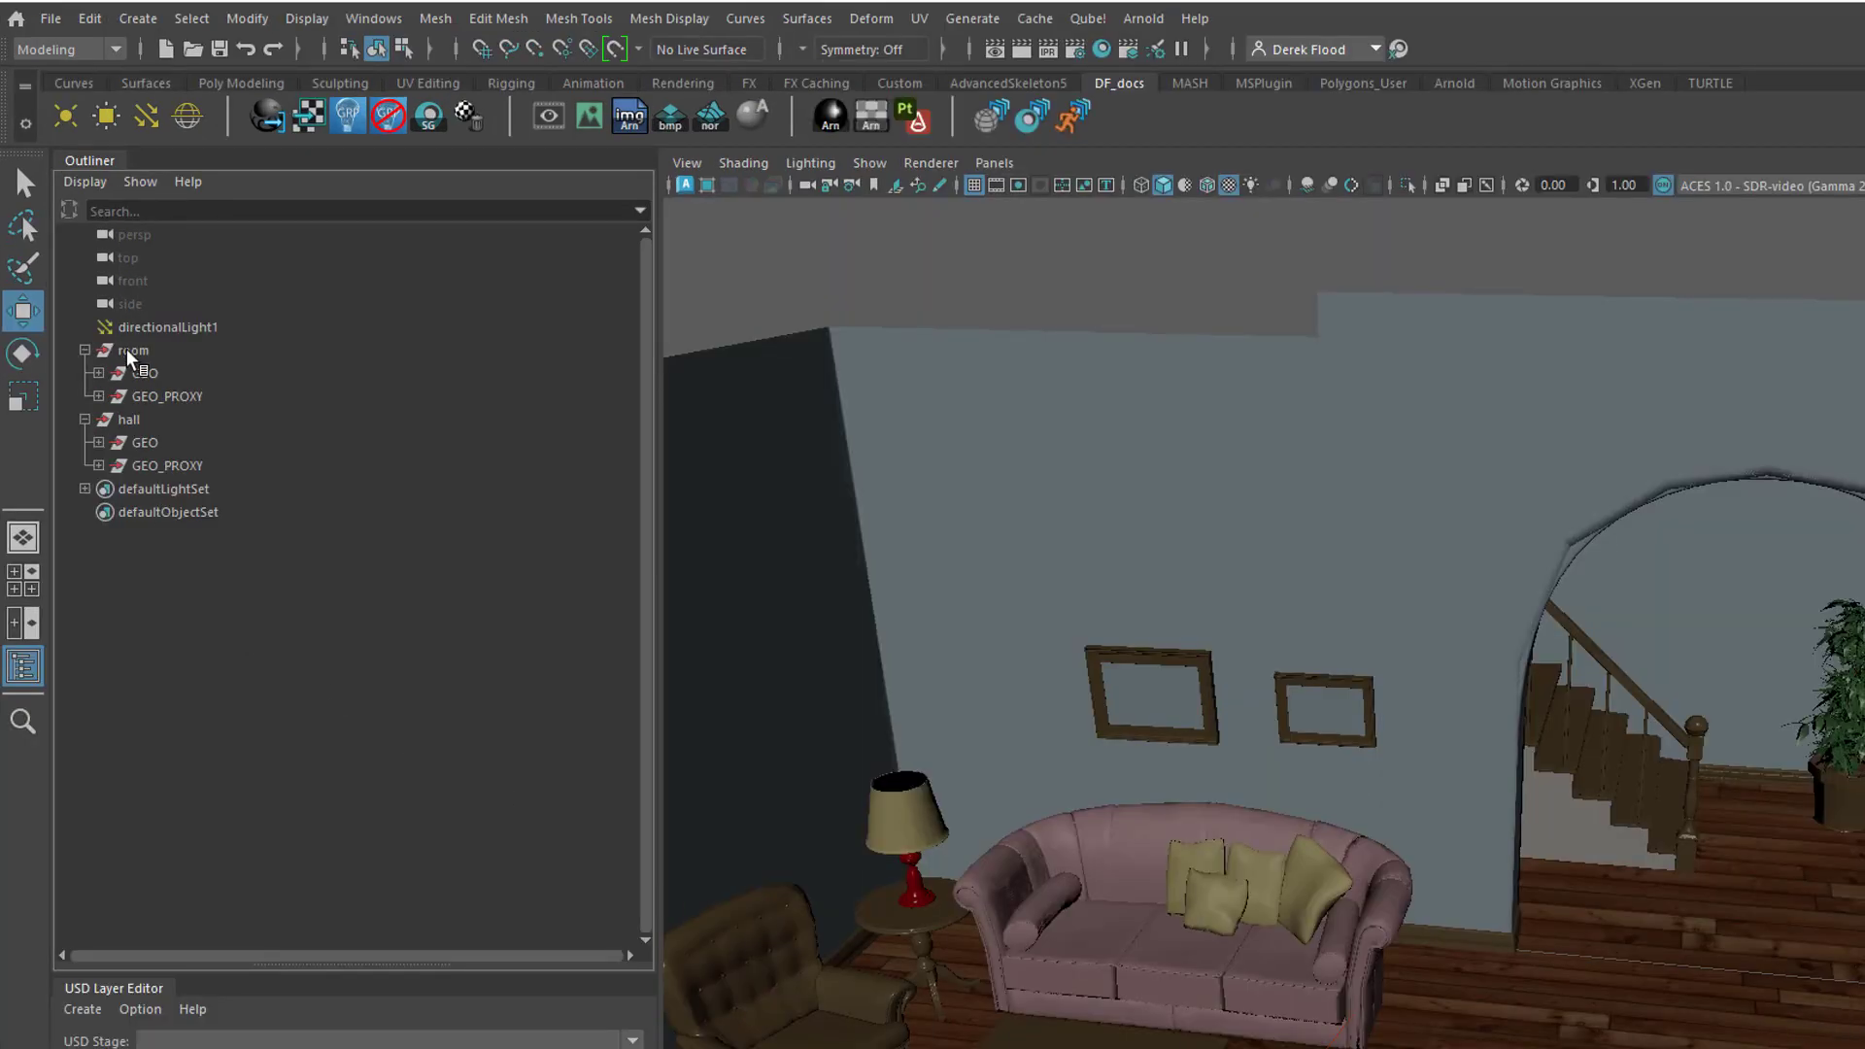
left_click(131, 352)
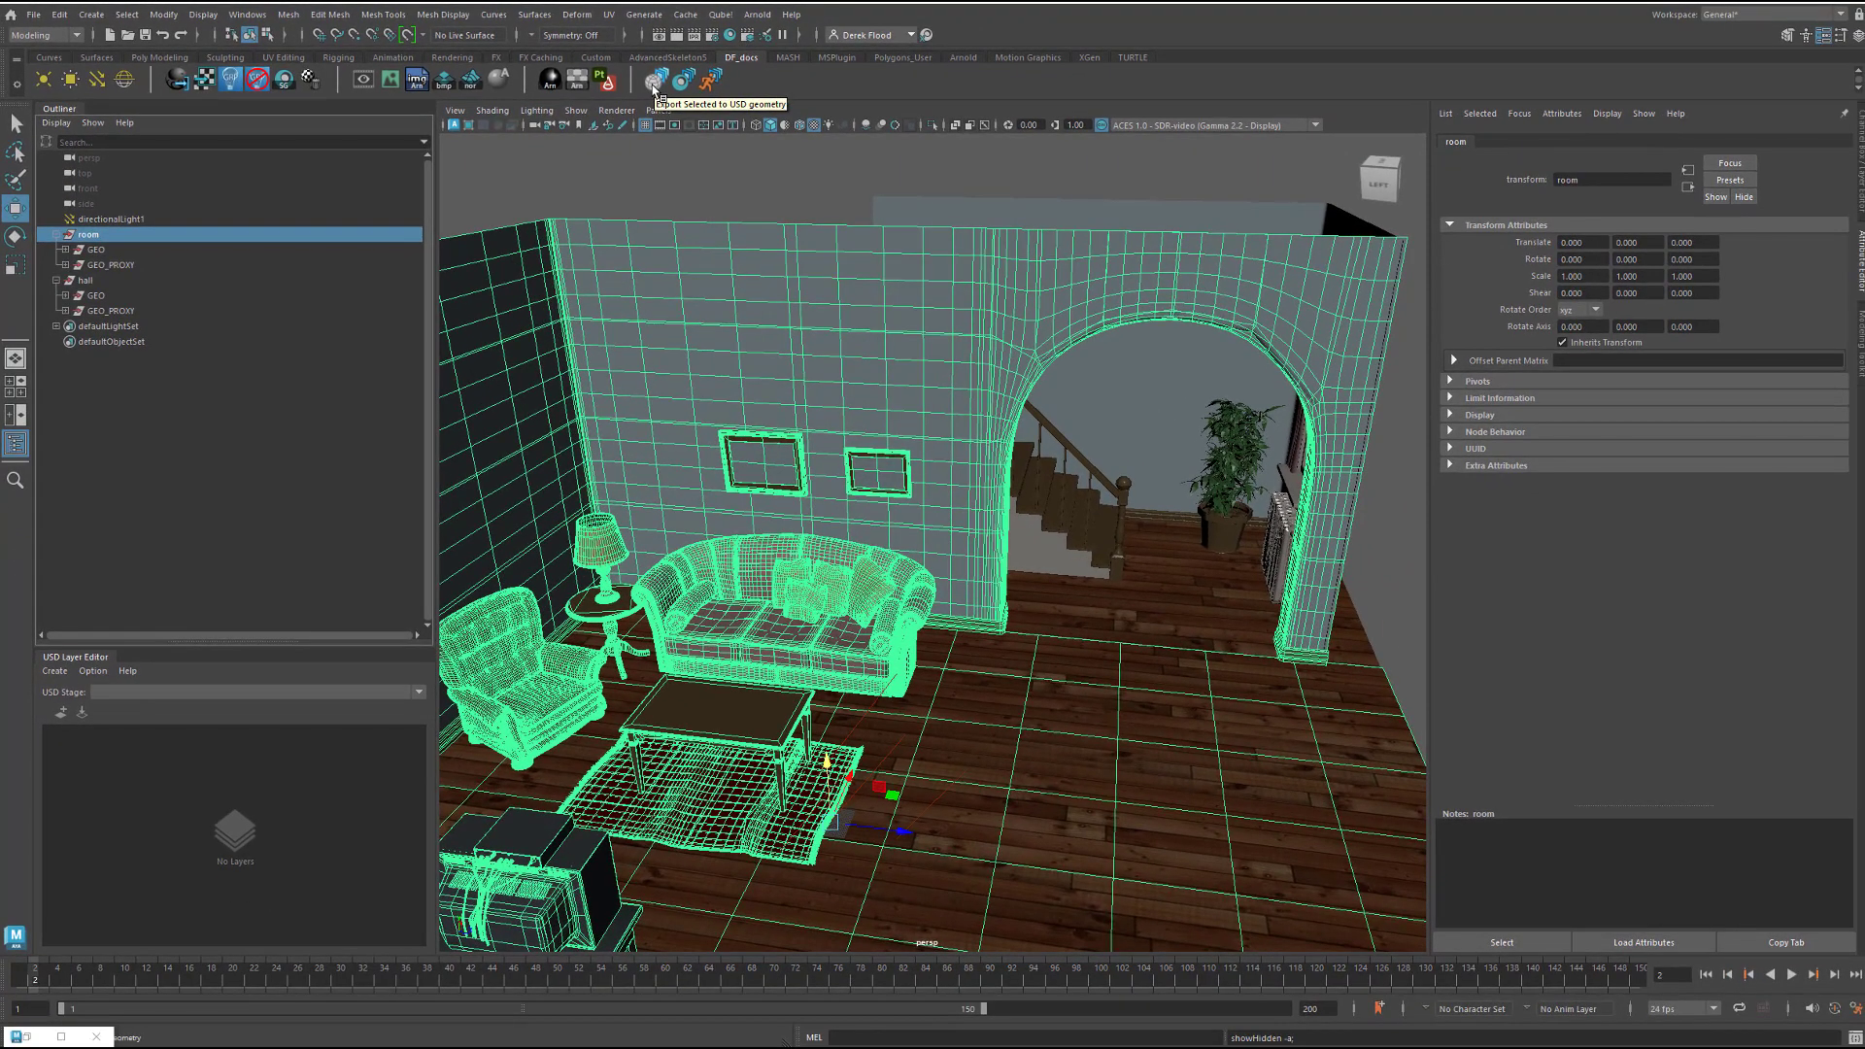
left_click(655, 82)
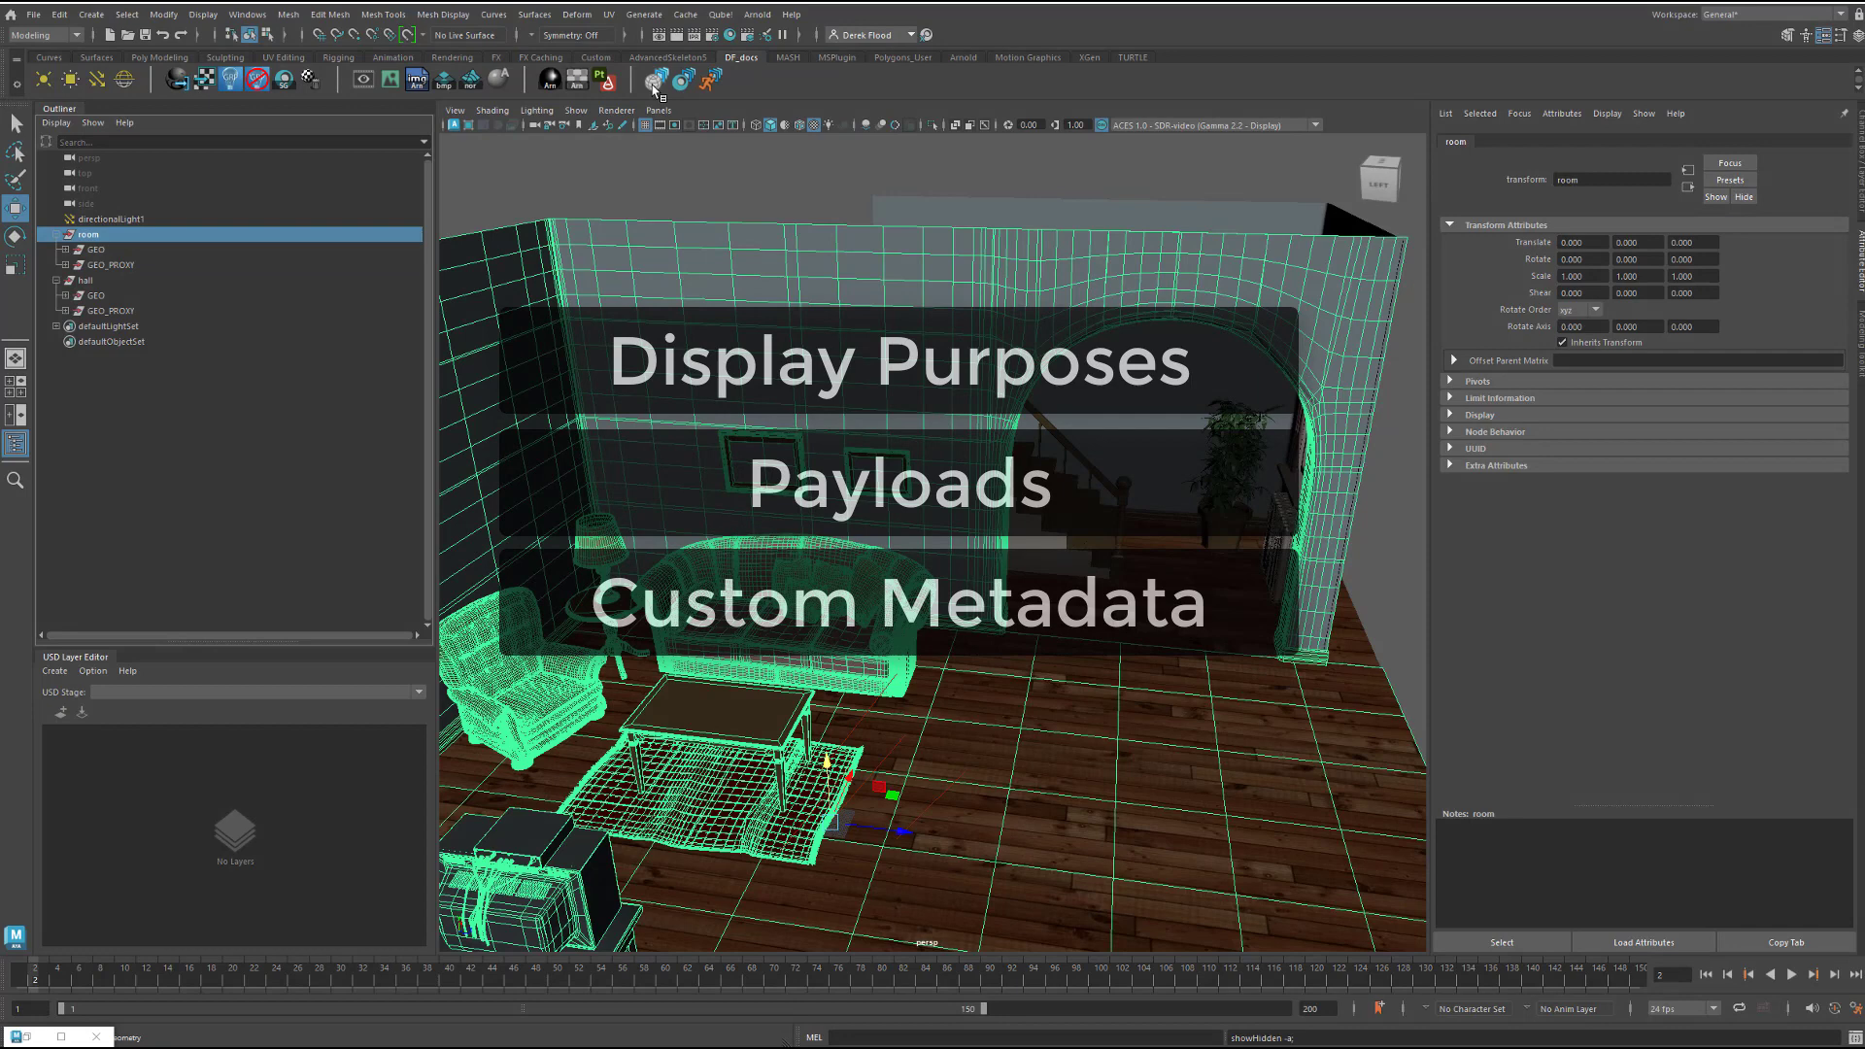
left_click(655, 83)
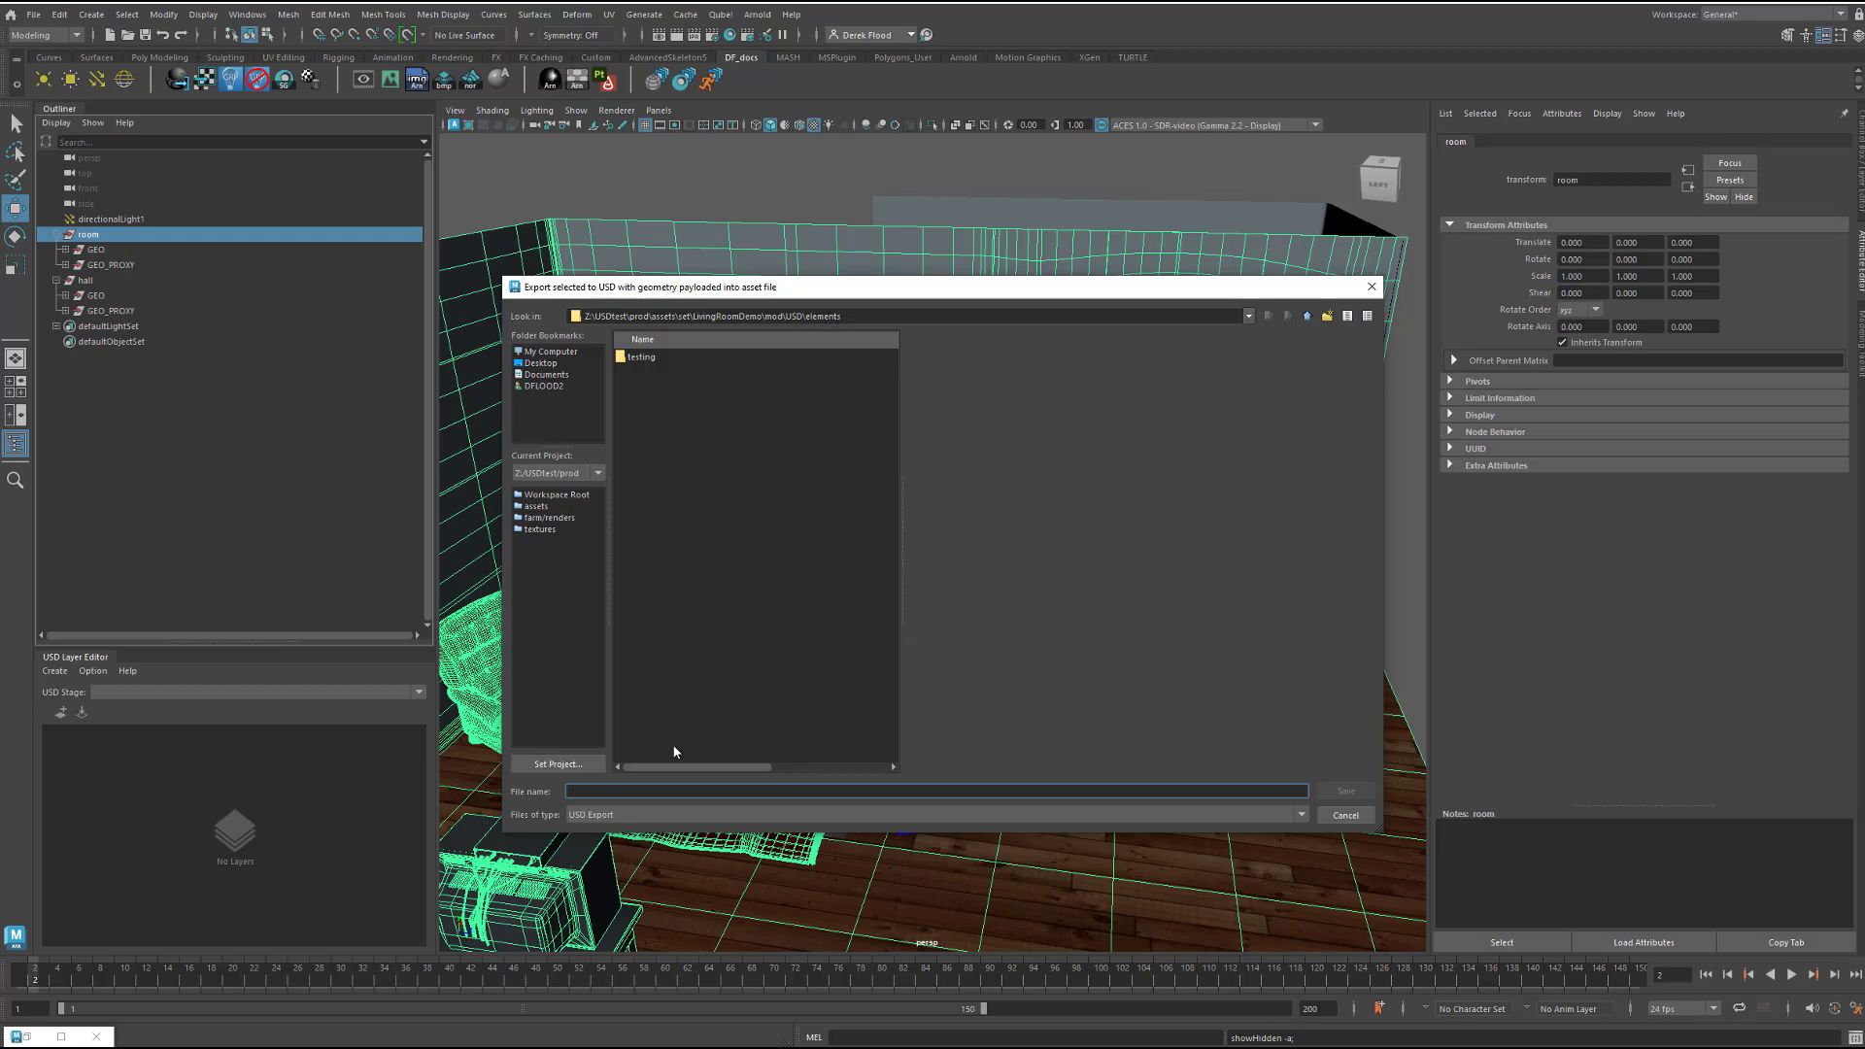
Save the room export as room_mod in the USD elements folder, then select the hall group
type("room_mod")
left_click(1341, 788)
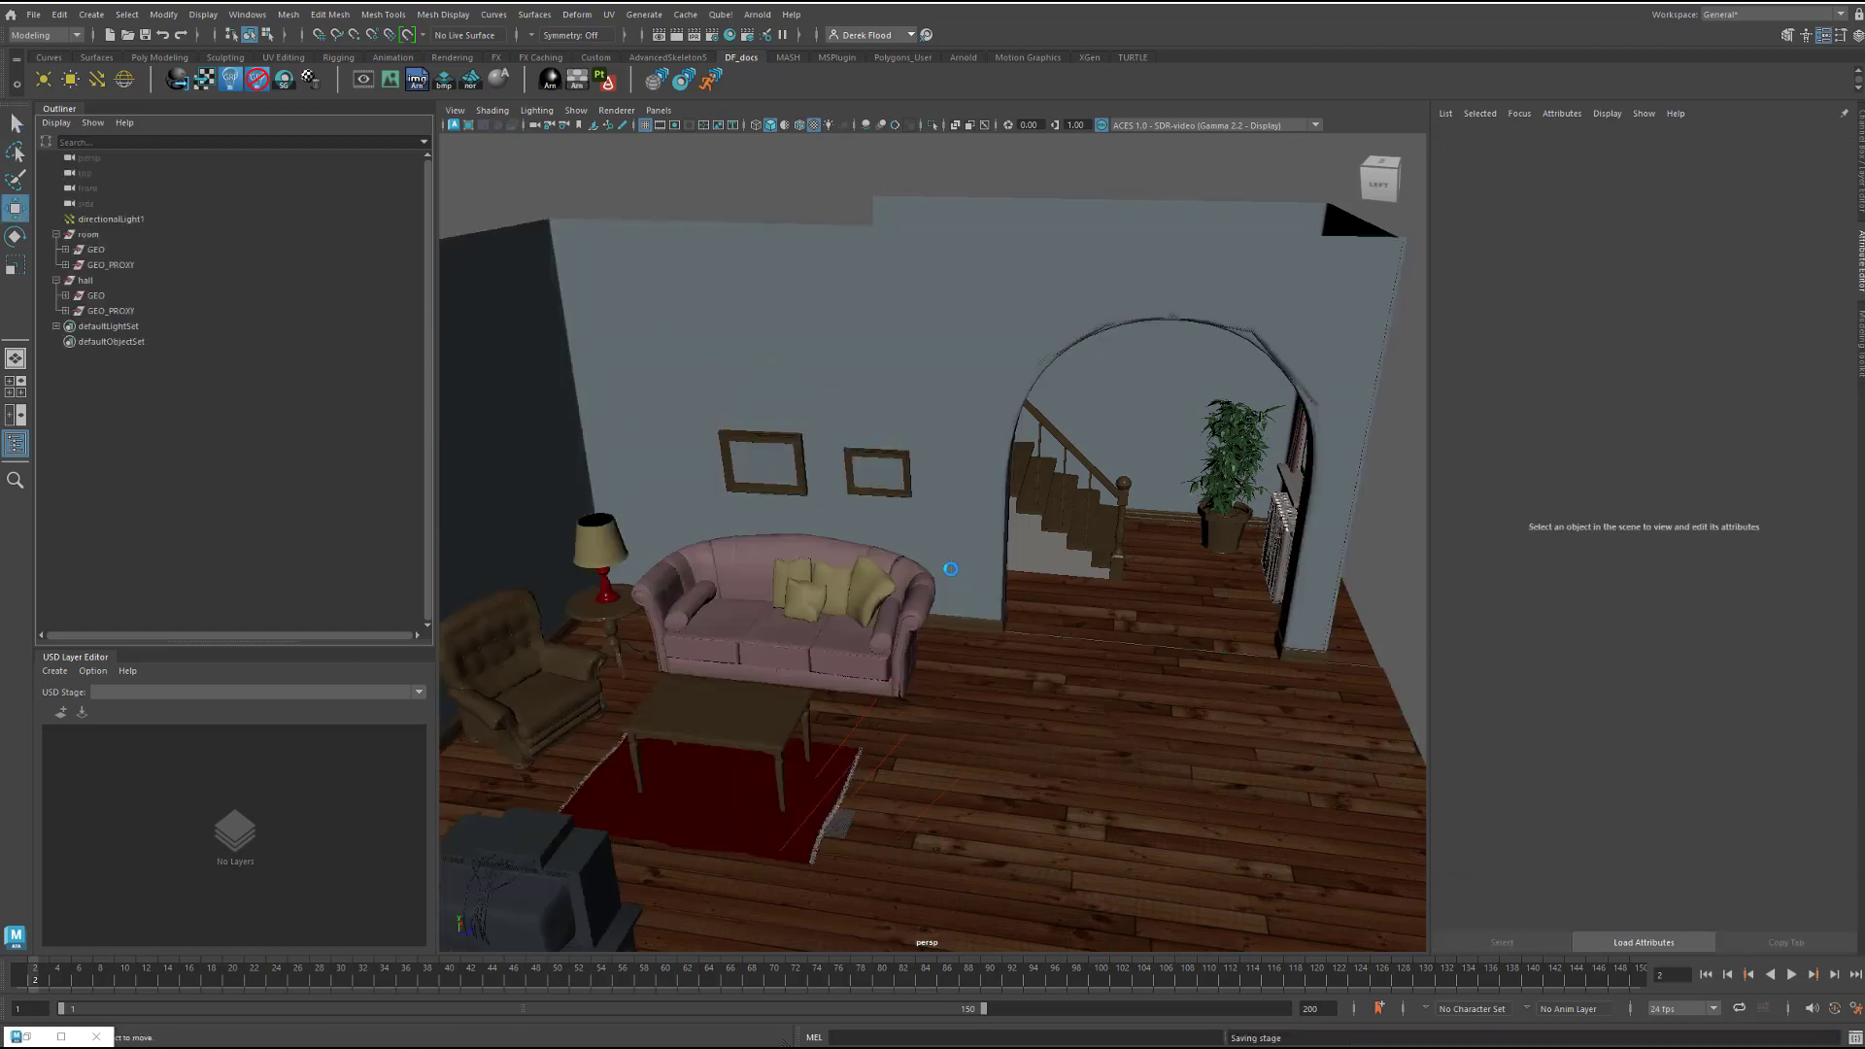
left_click(87, 281)
Run the payloaded USD export for the hall, naming the file hall_mod without .usda
left_click(658, 81)
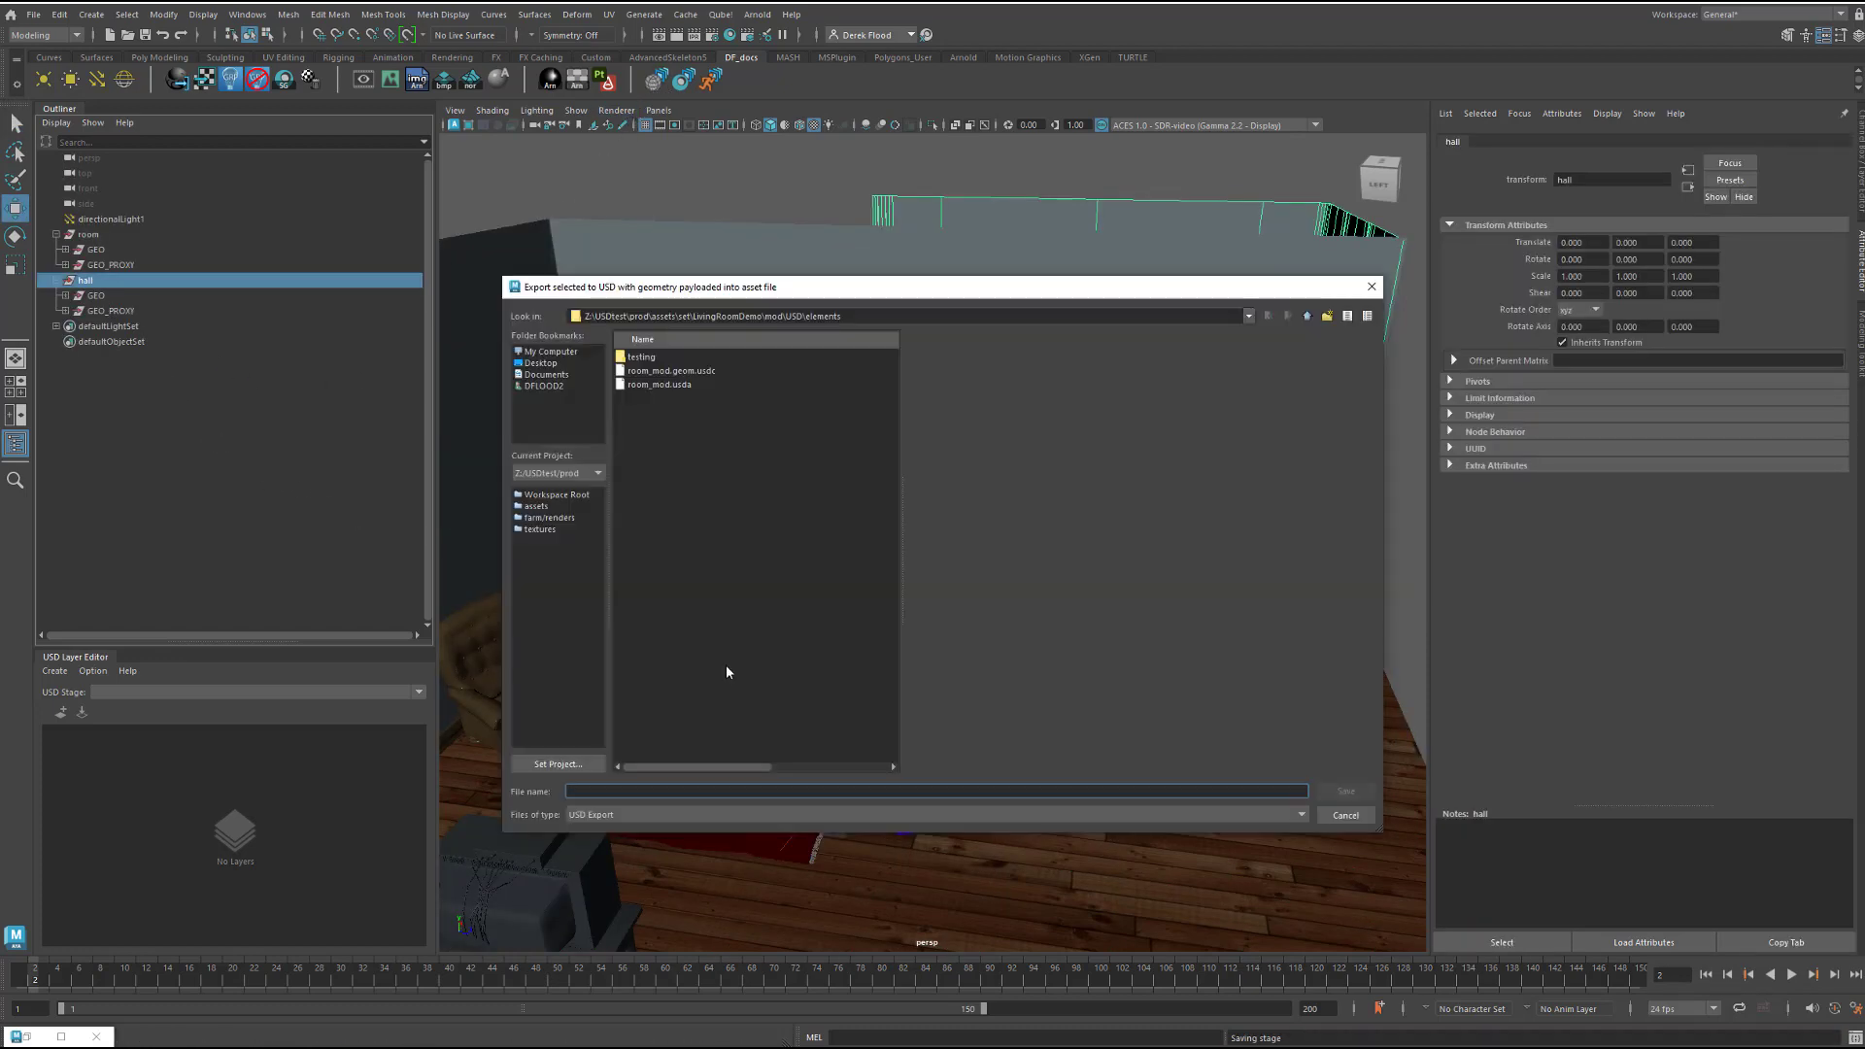
type("happ")
type("_mod")
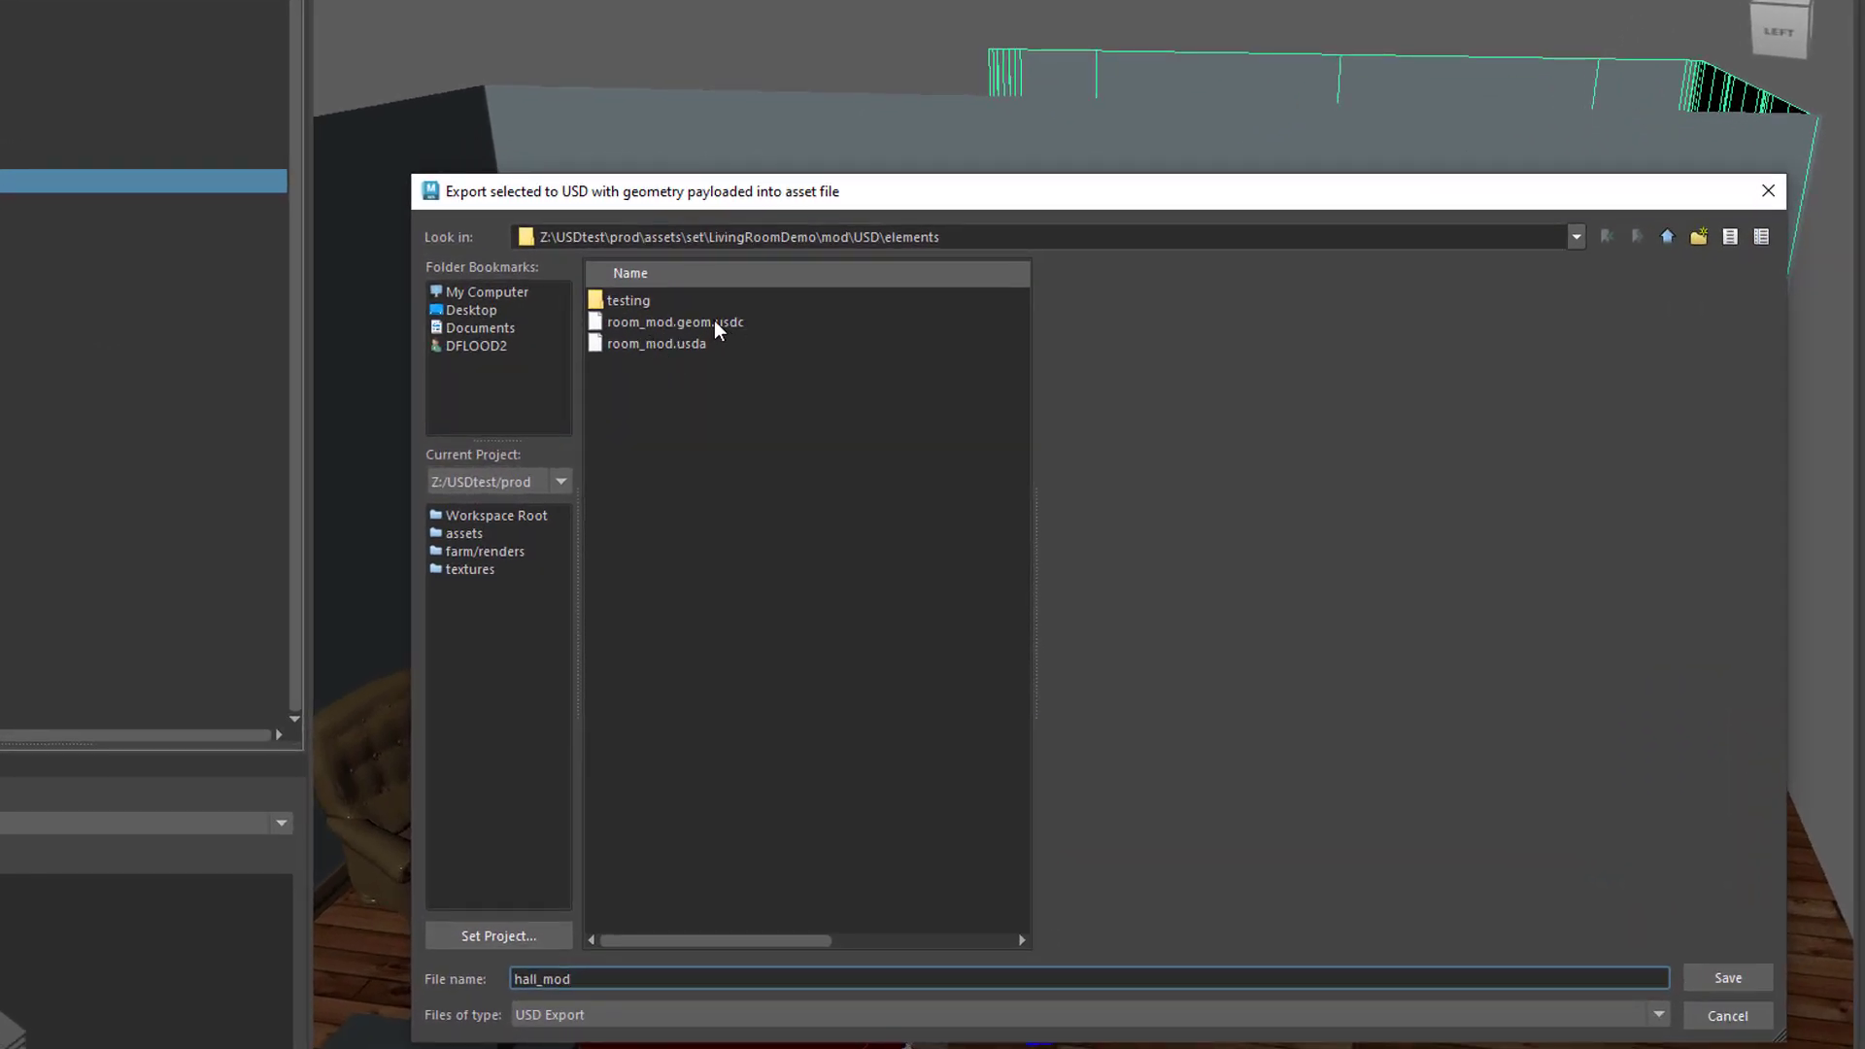
left_click(699, 324)
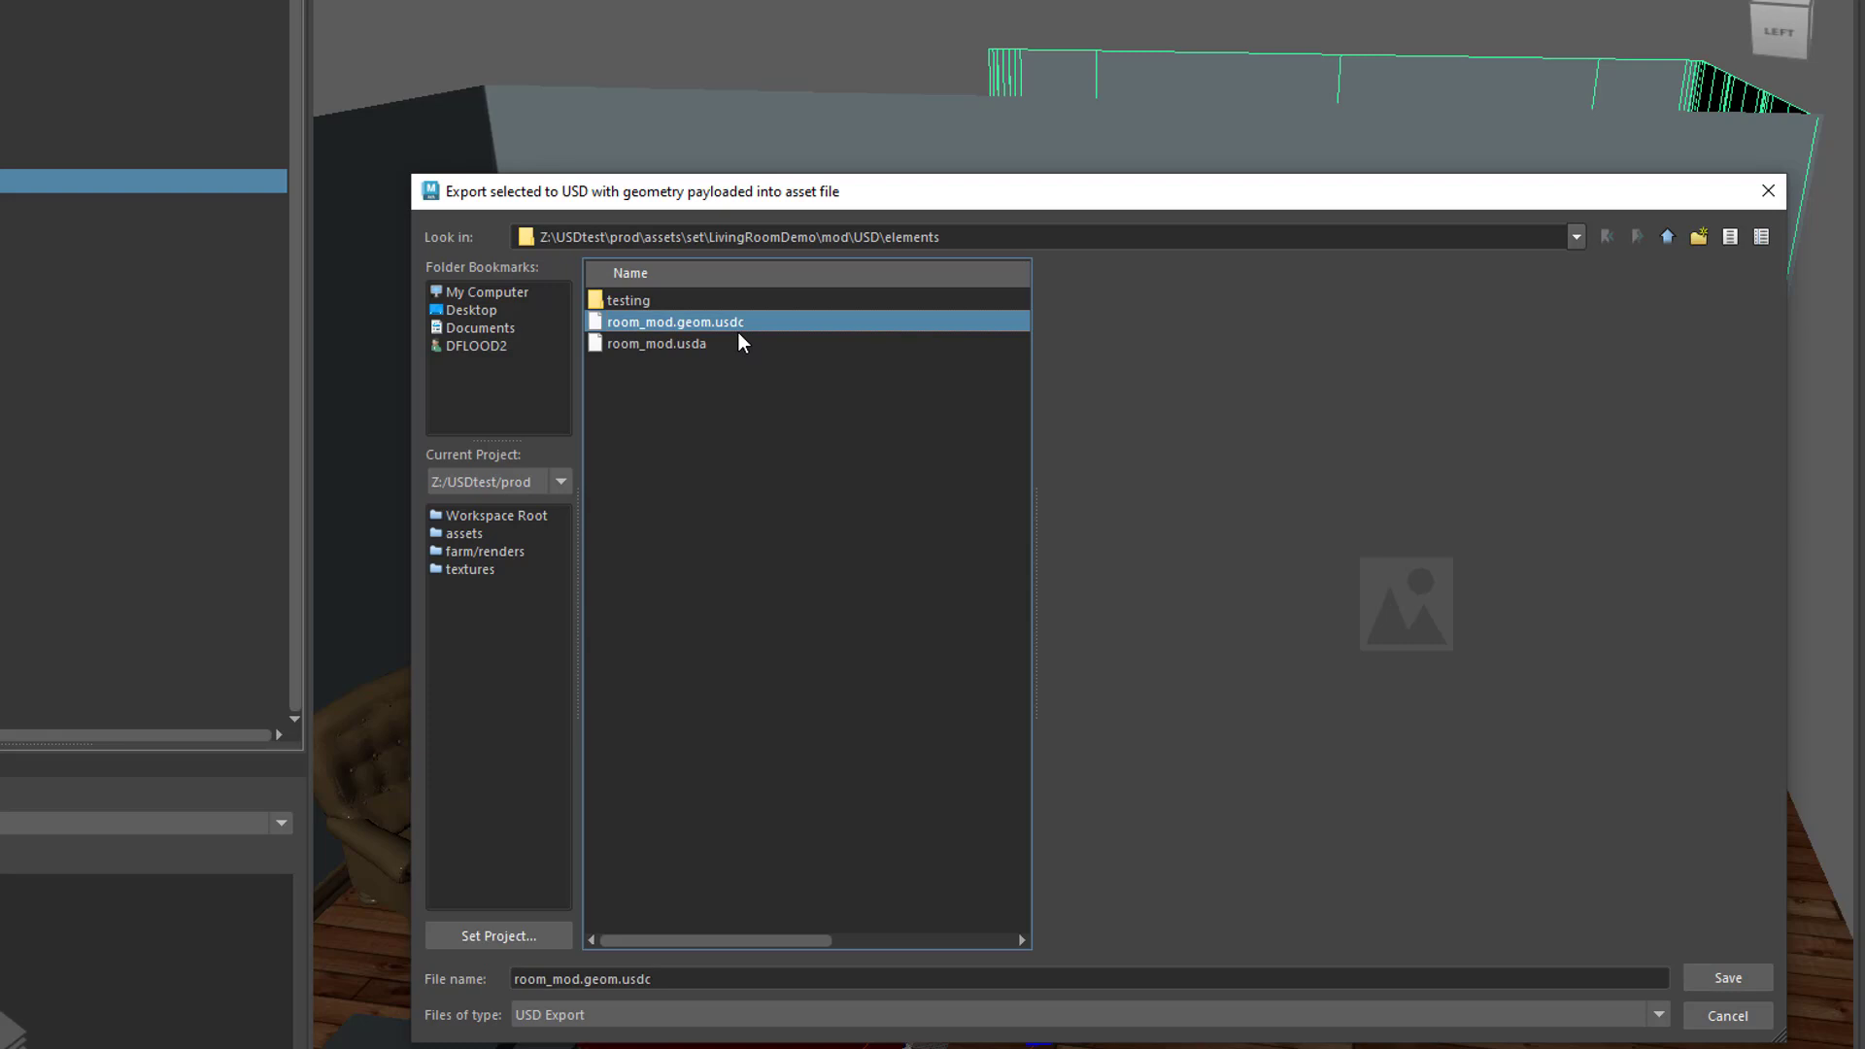
left_click(728, 343)
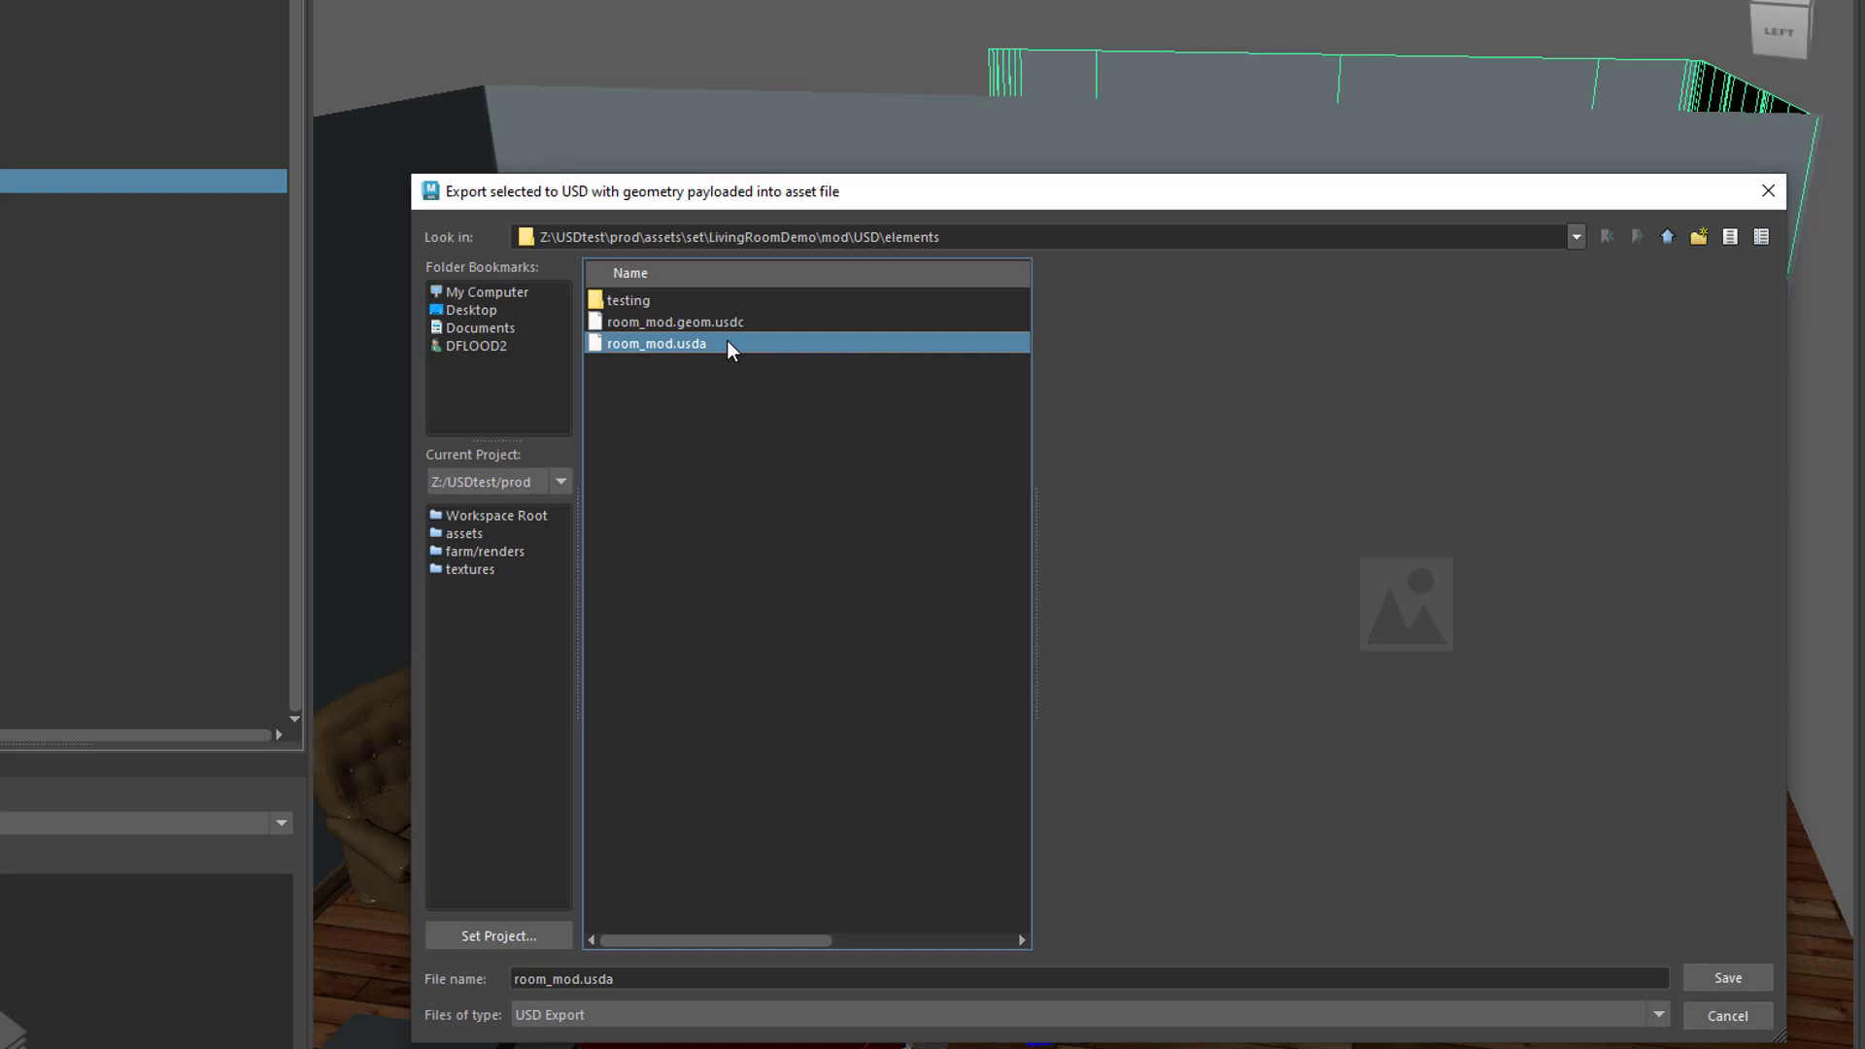
left_click(630, 979)
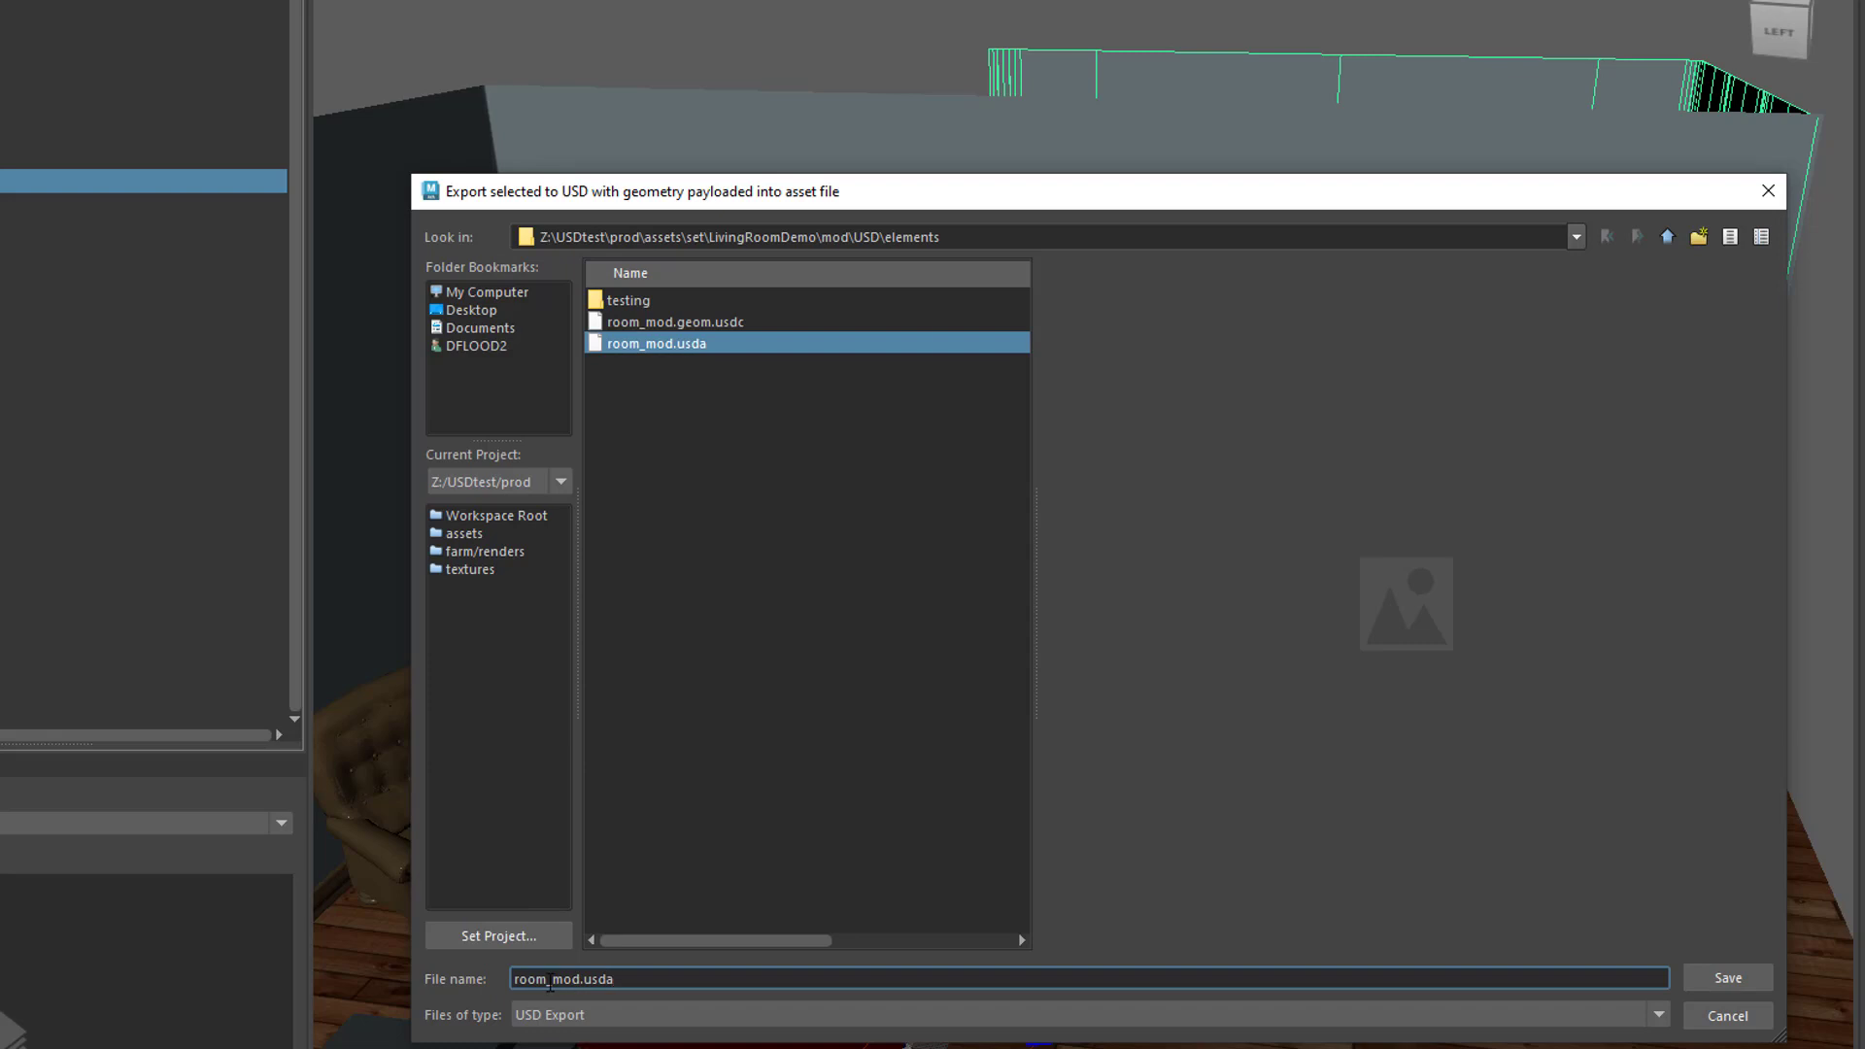
left_click_drag(549, 983, 499, 981)
type("hall")
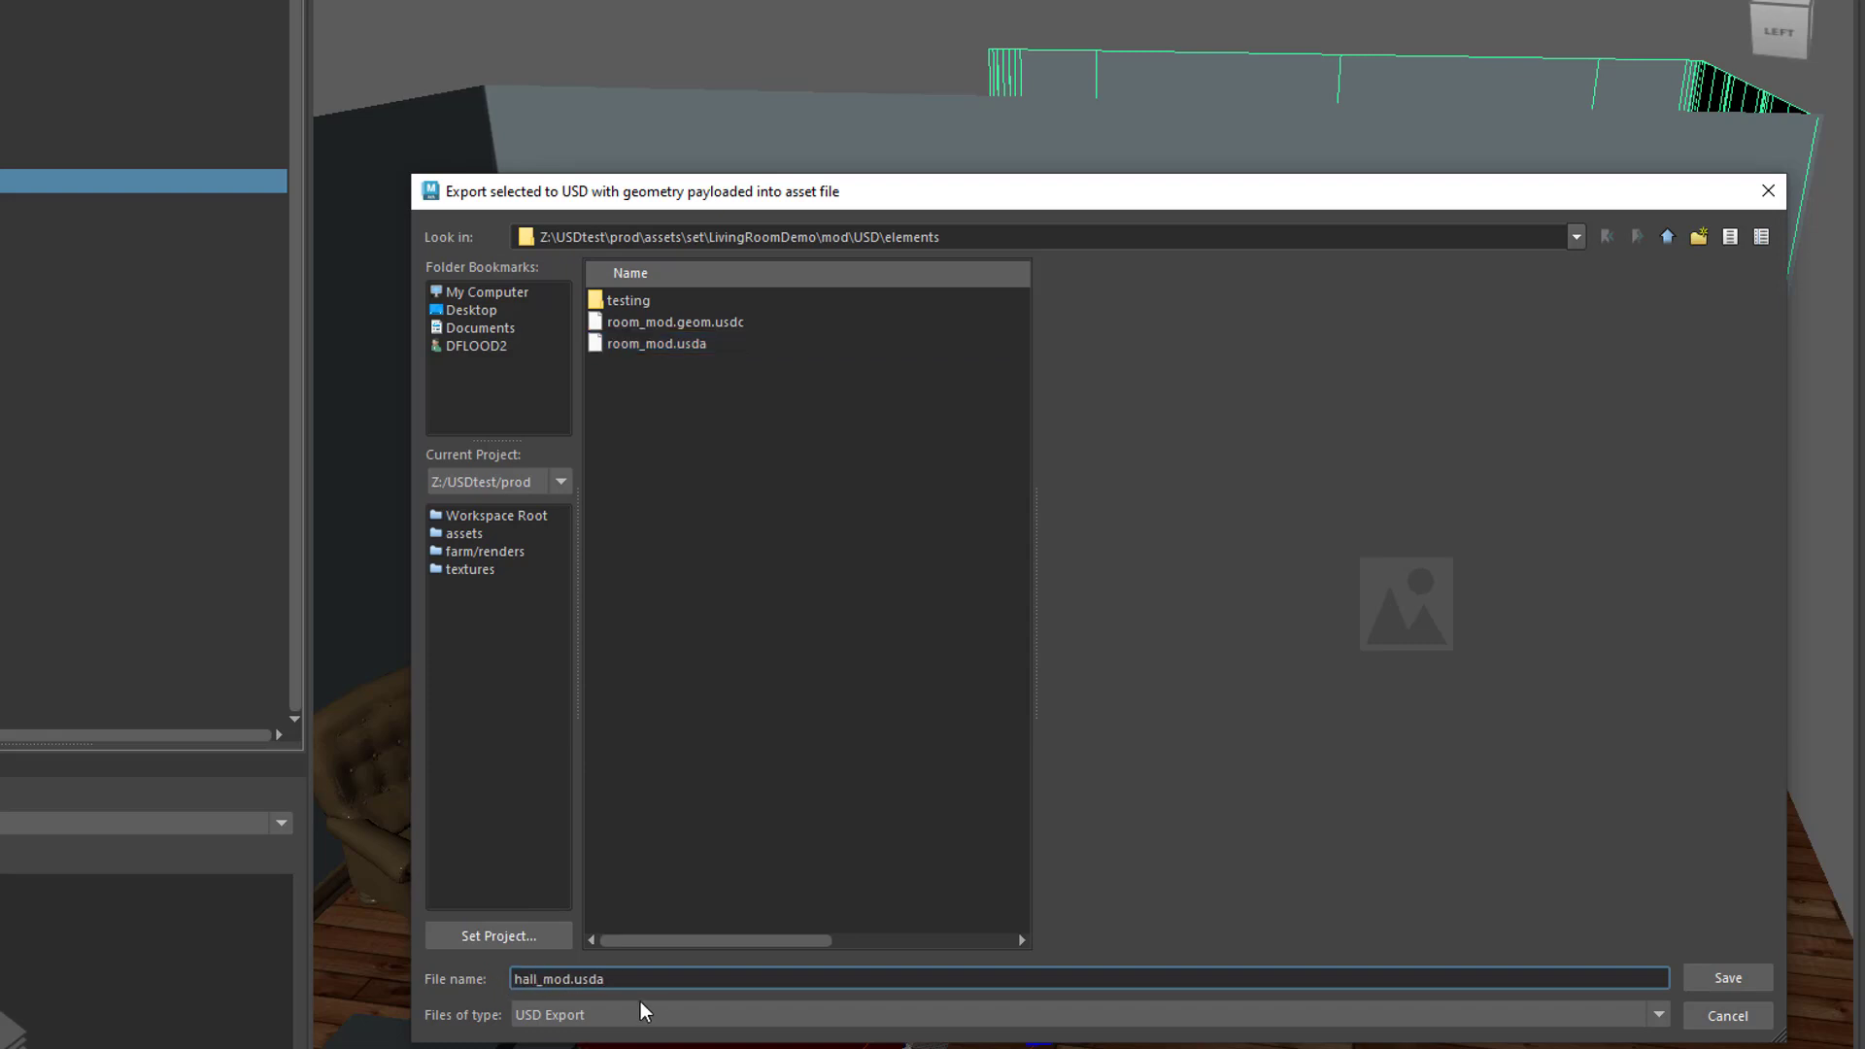
key("BackSpace")
key("BackSpace")
key("BackSpace")
key("BackSpace")
key("BackSpace")
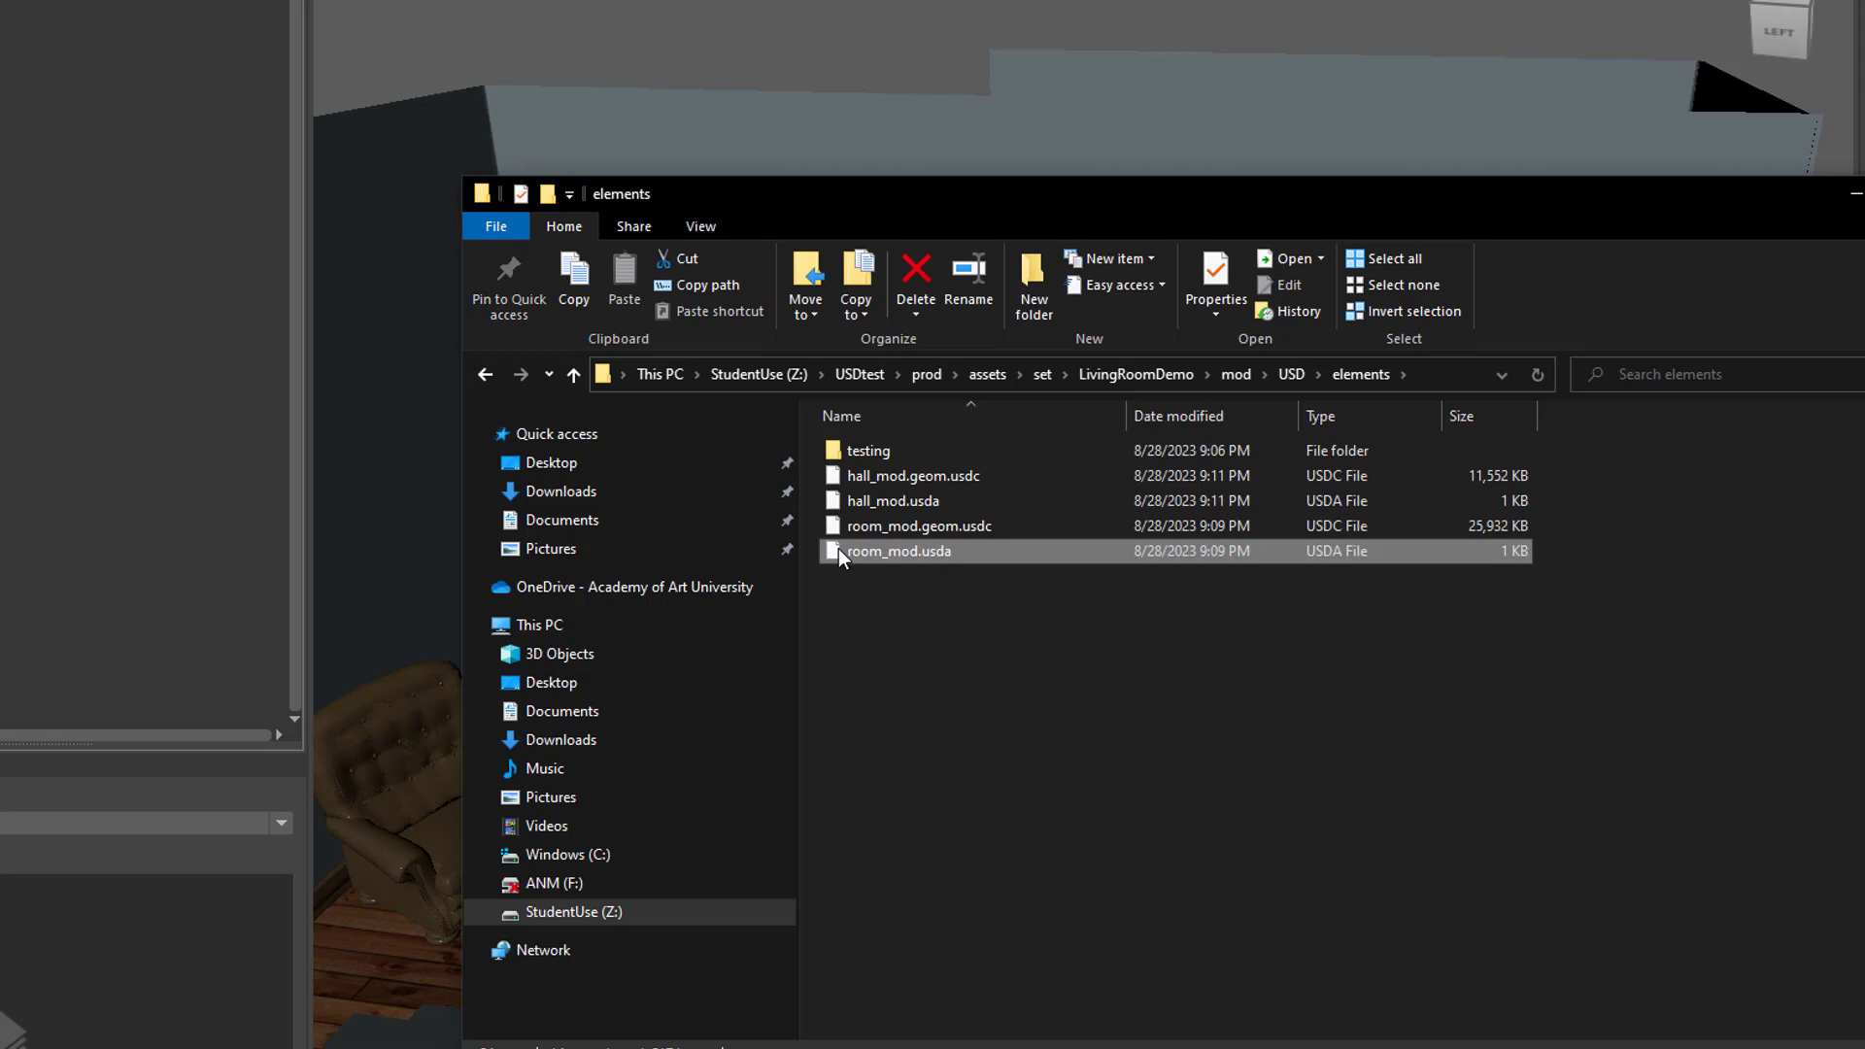
Open room_mod.usda in Notepad++ from its right-click menu in File Explorer
right_click(838, 550)
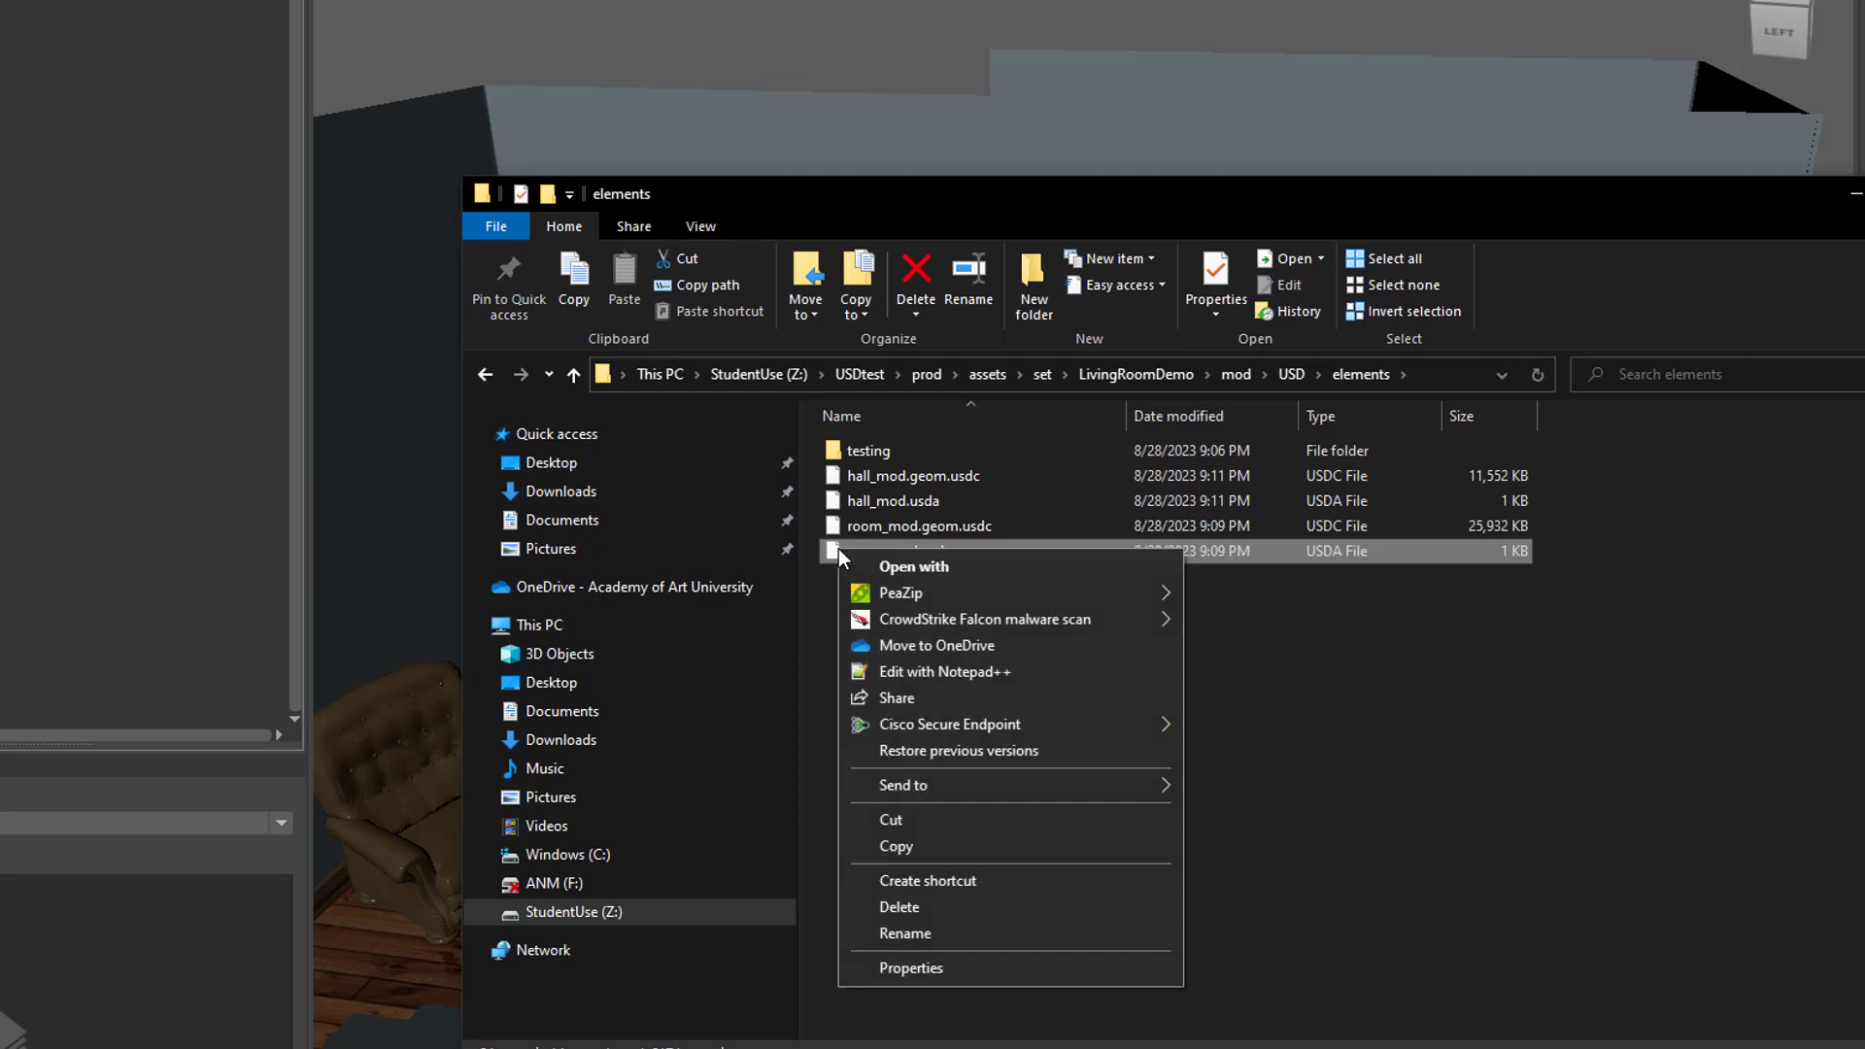
left_click(997, 672)
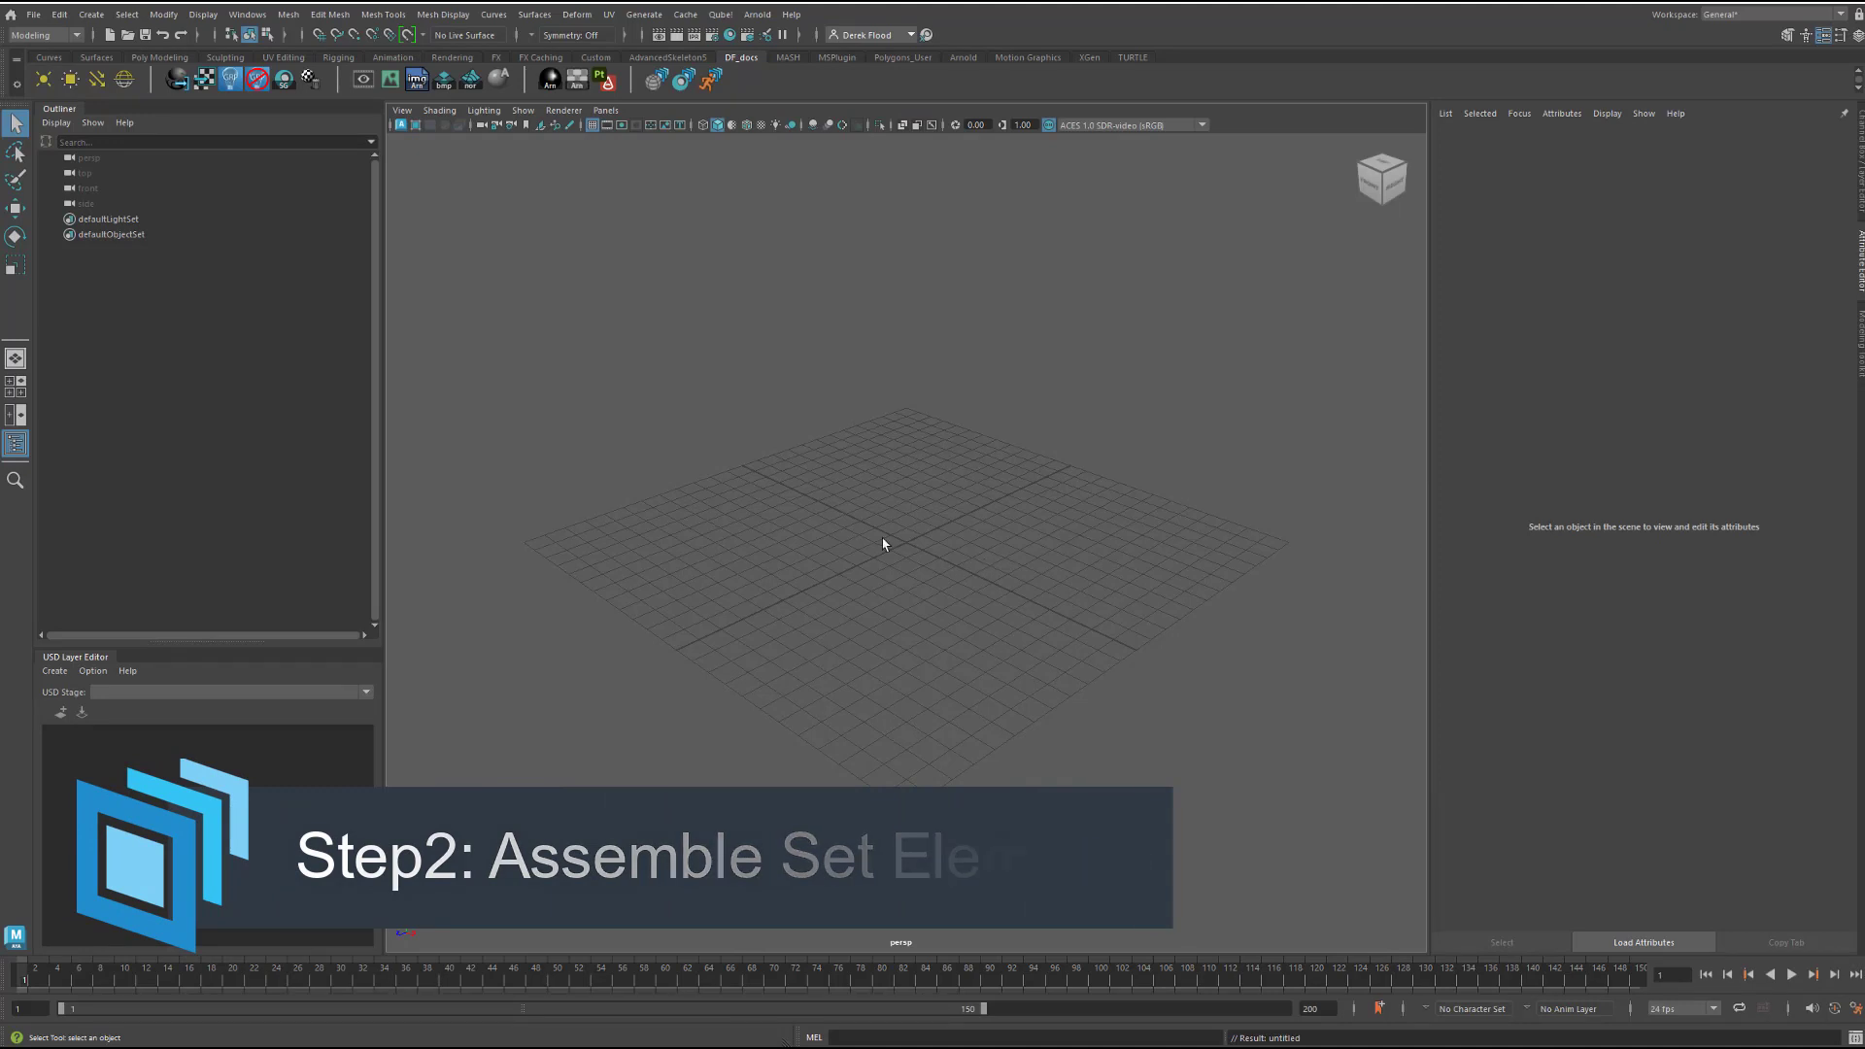
Create stage1 via Create > Universal Scene Description (USD) > Stage with New Layer
left_click(97, 13)
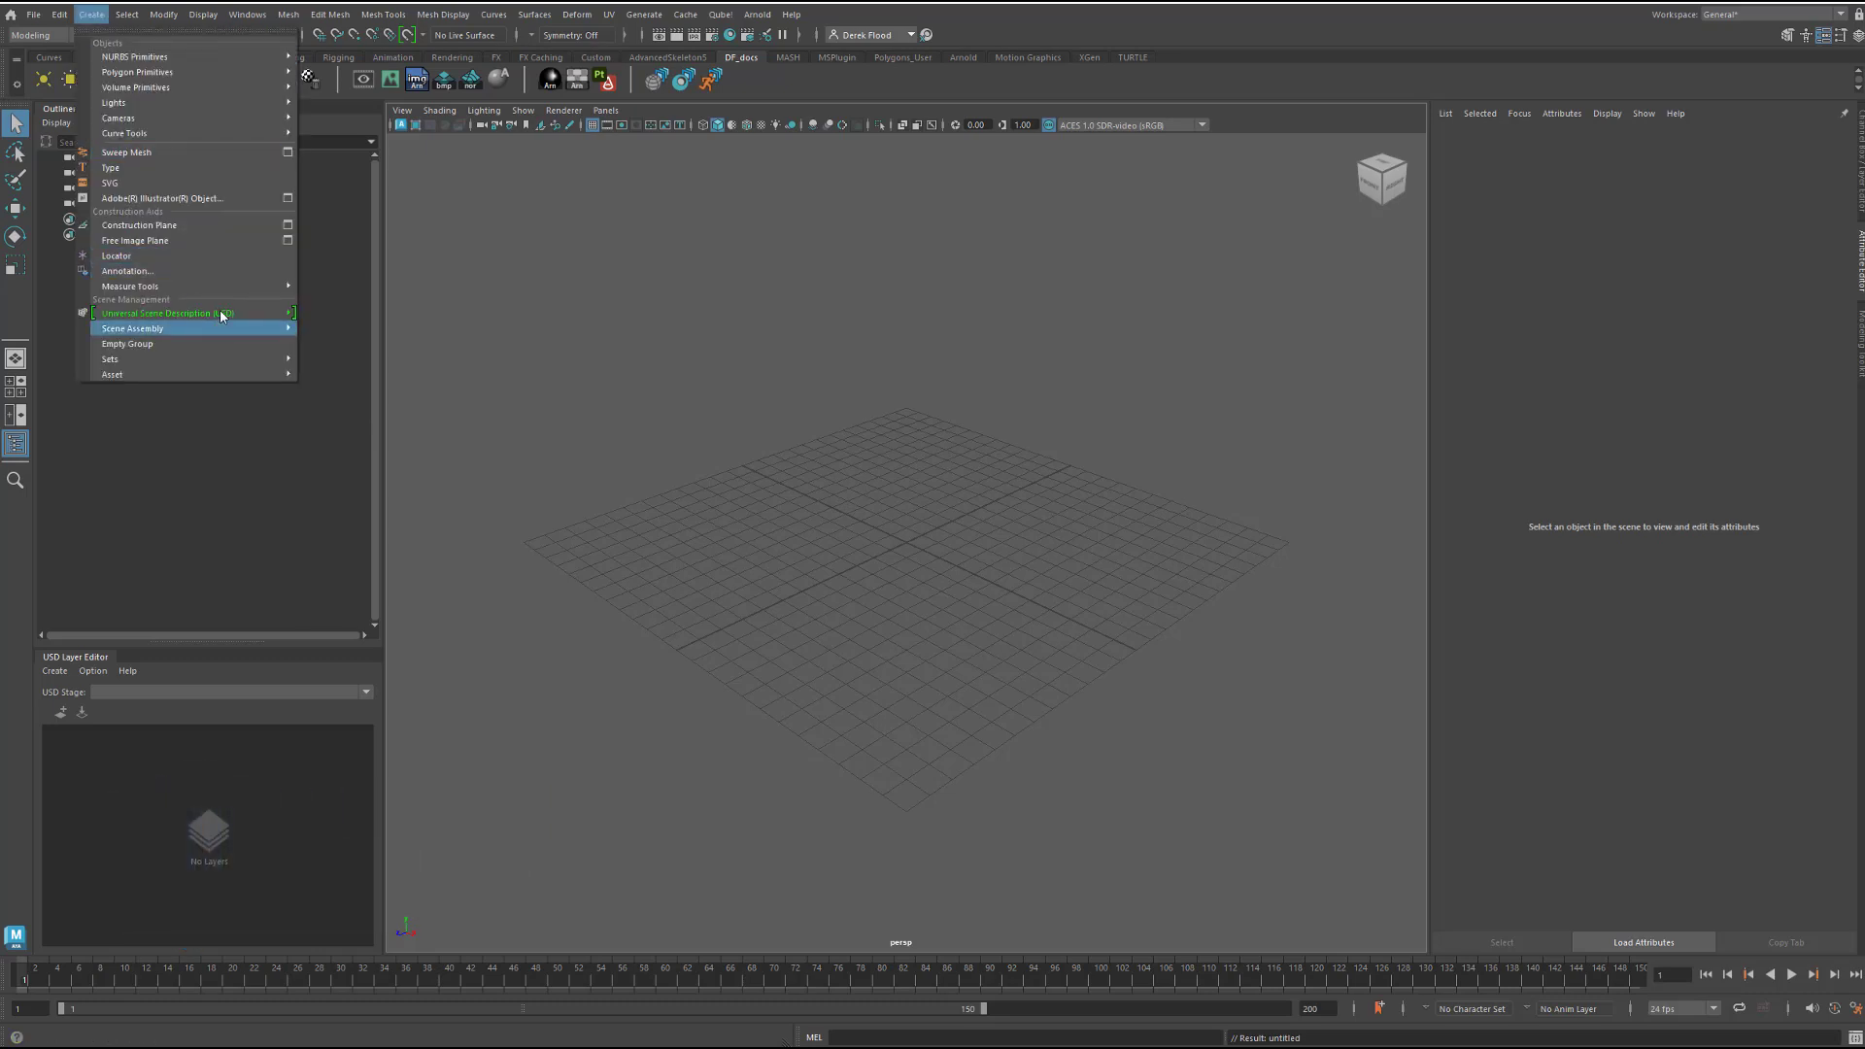
mouse_move(222, 313)
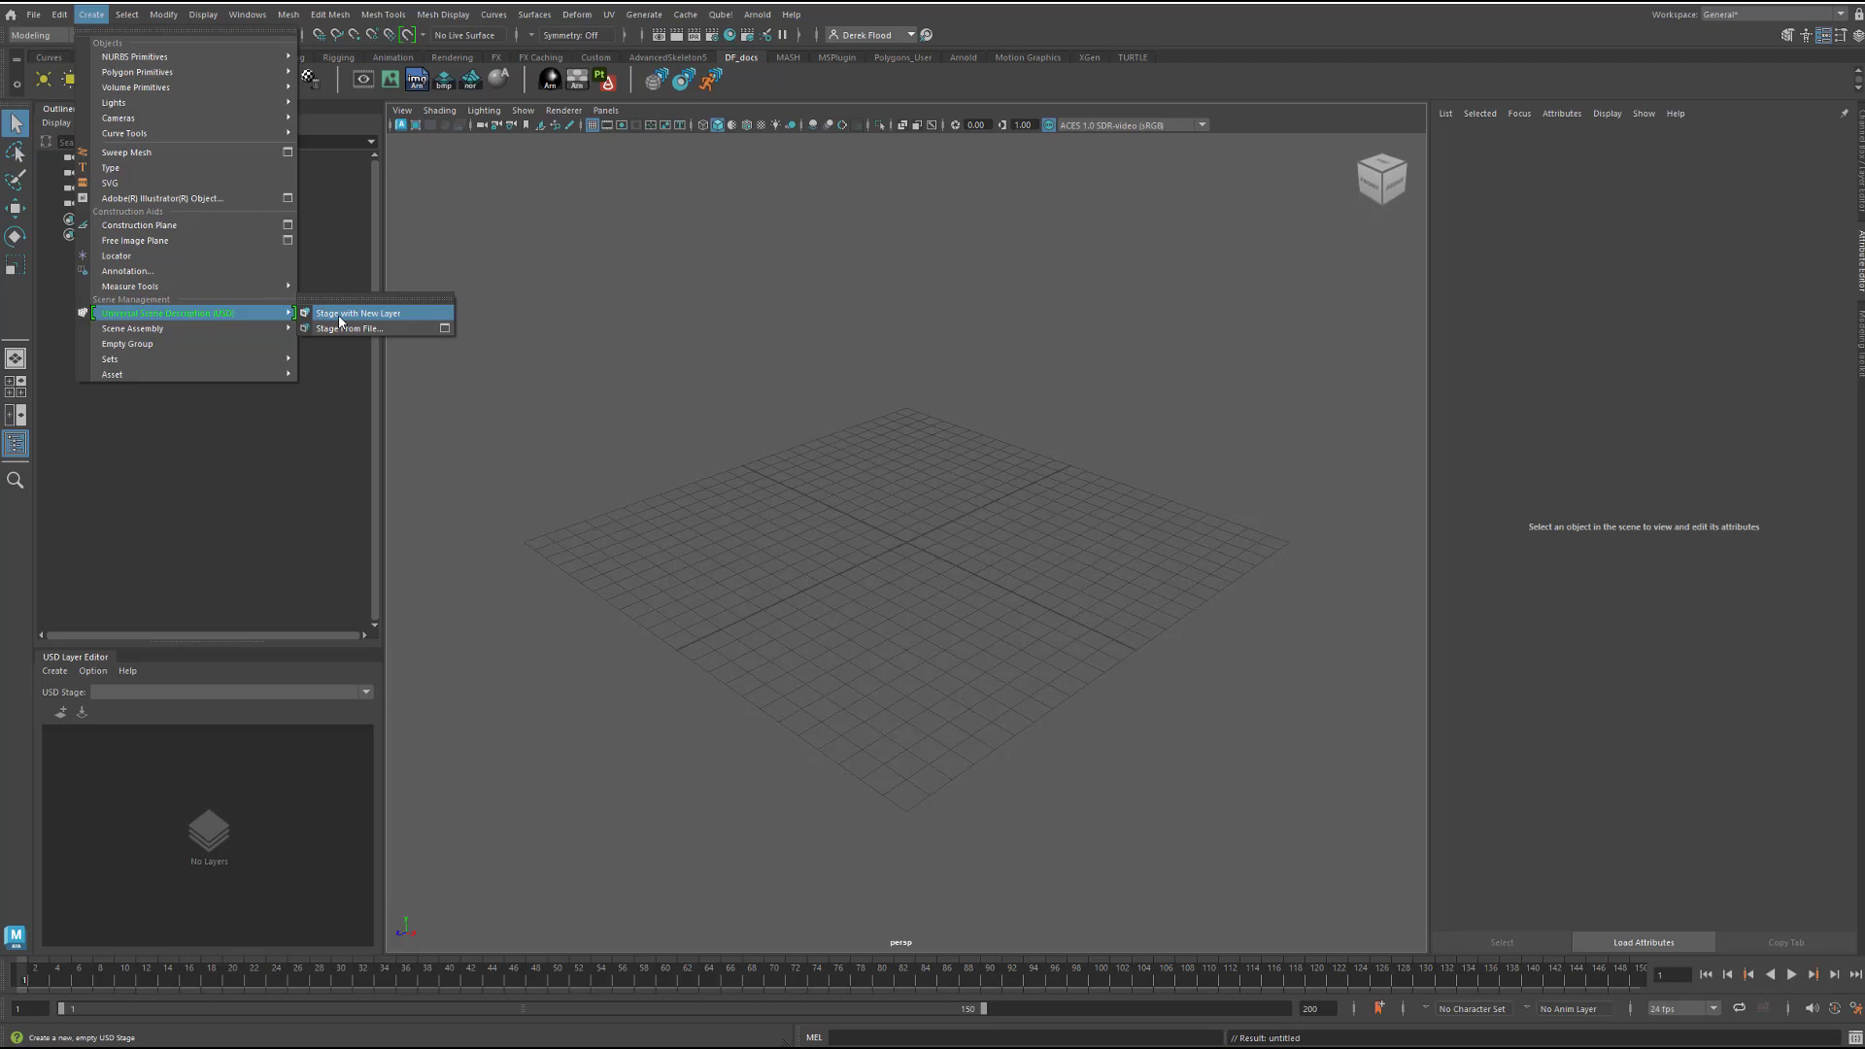
left_click(384, 314)
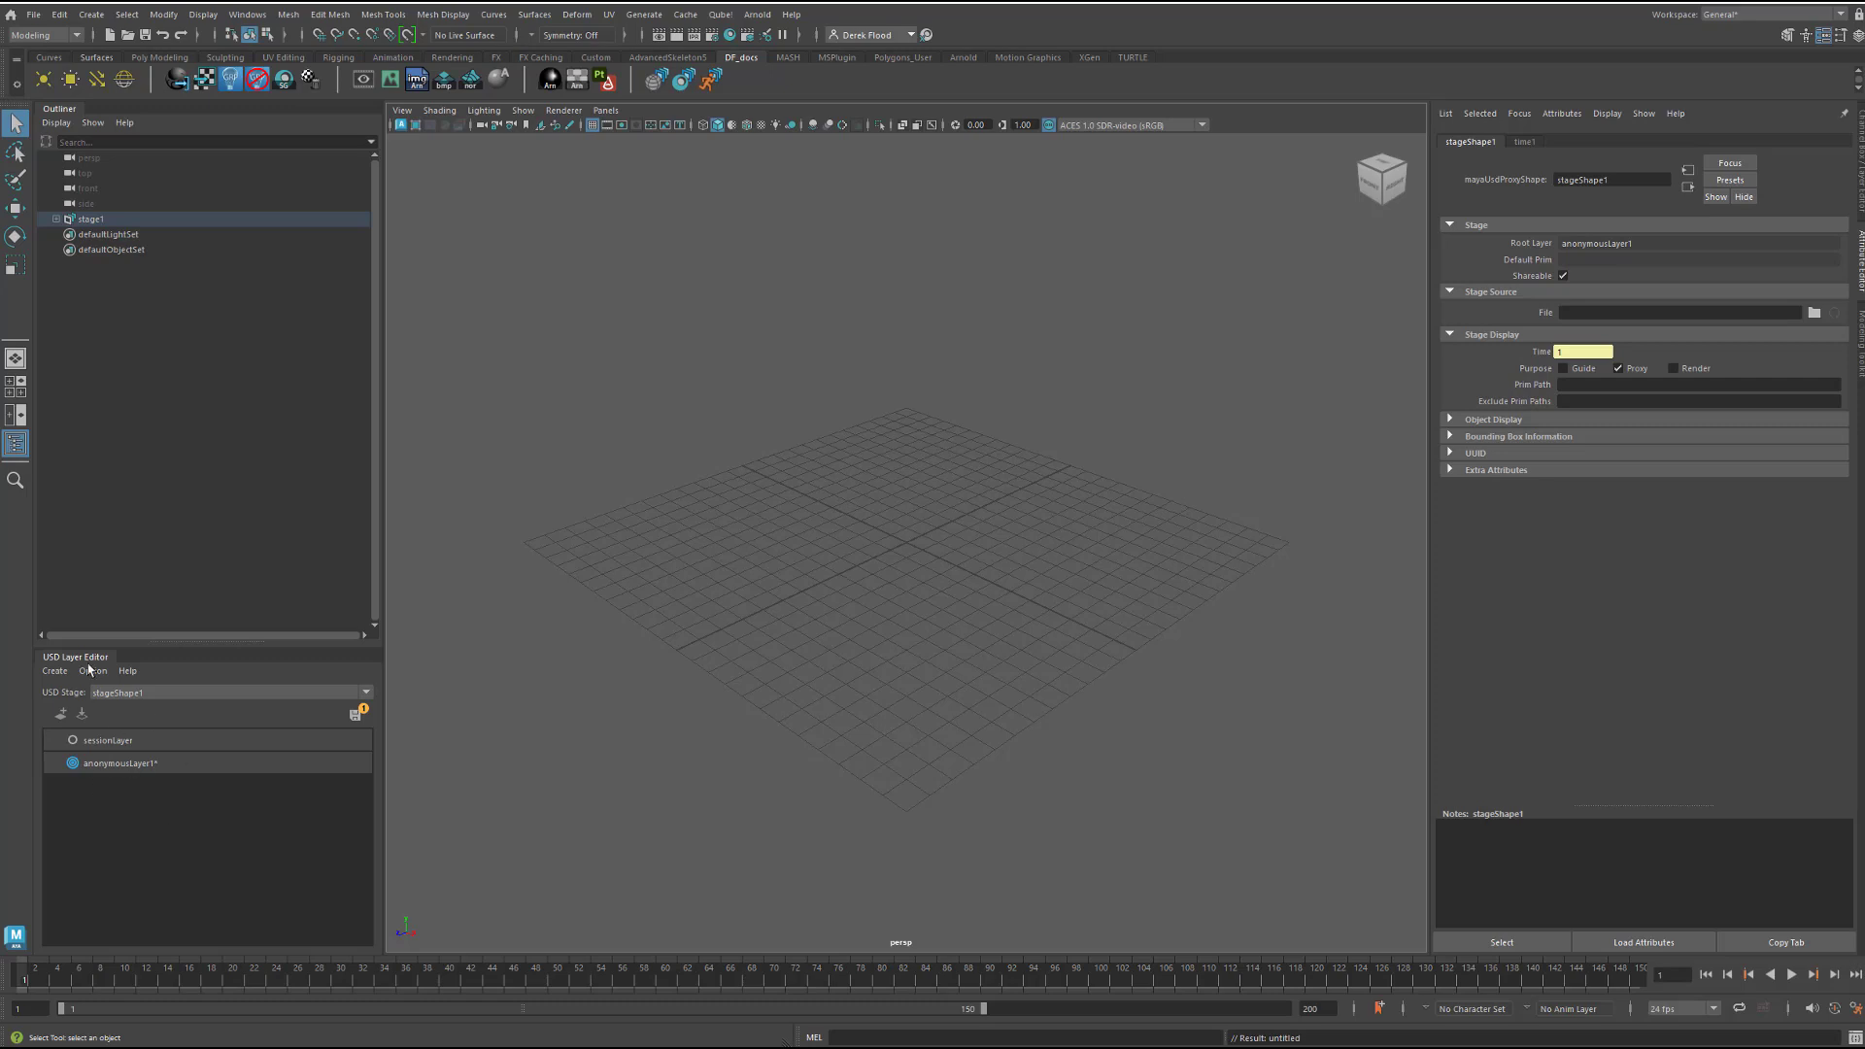
Set the USD Layer Editor's Save .usd File Format option to ASCII
right_click(90, 222)
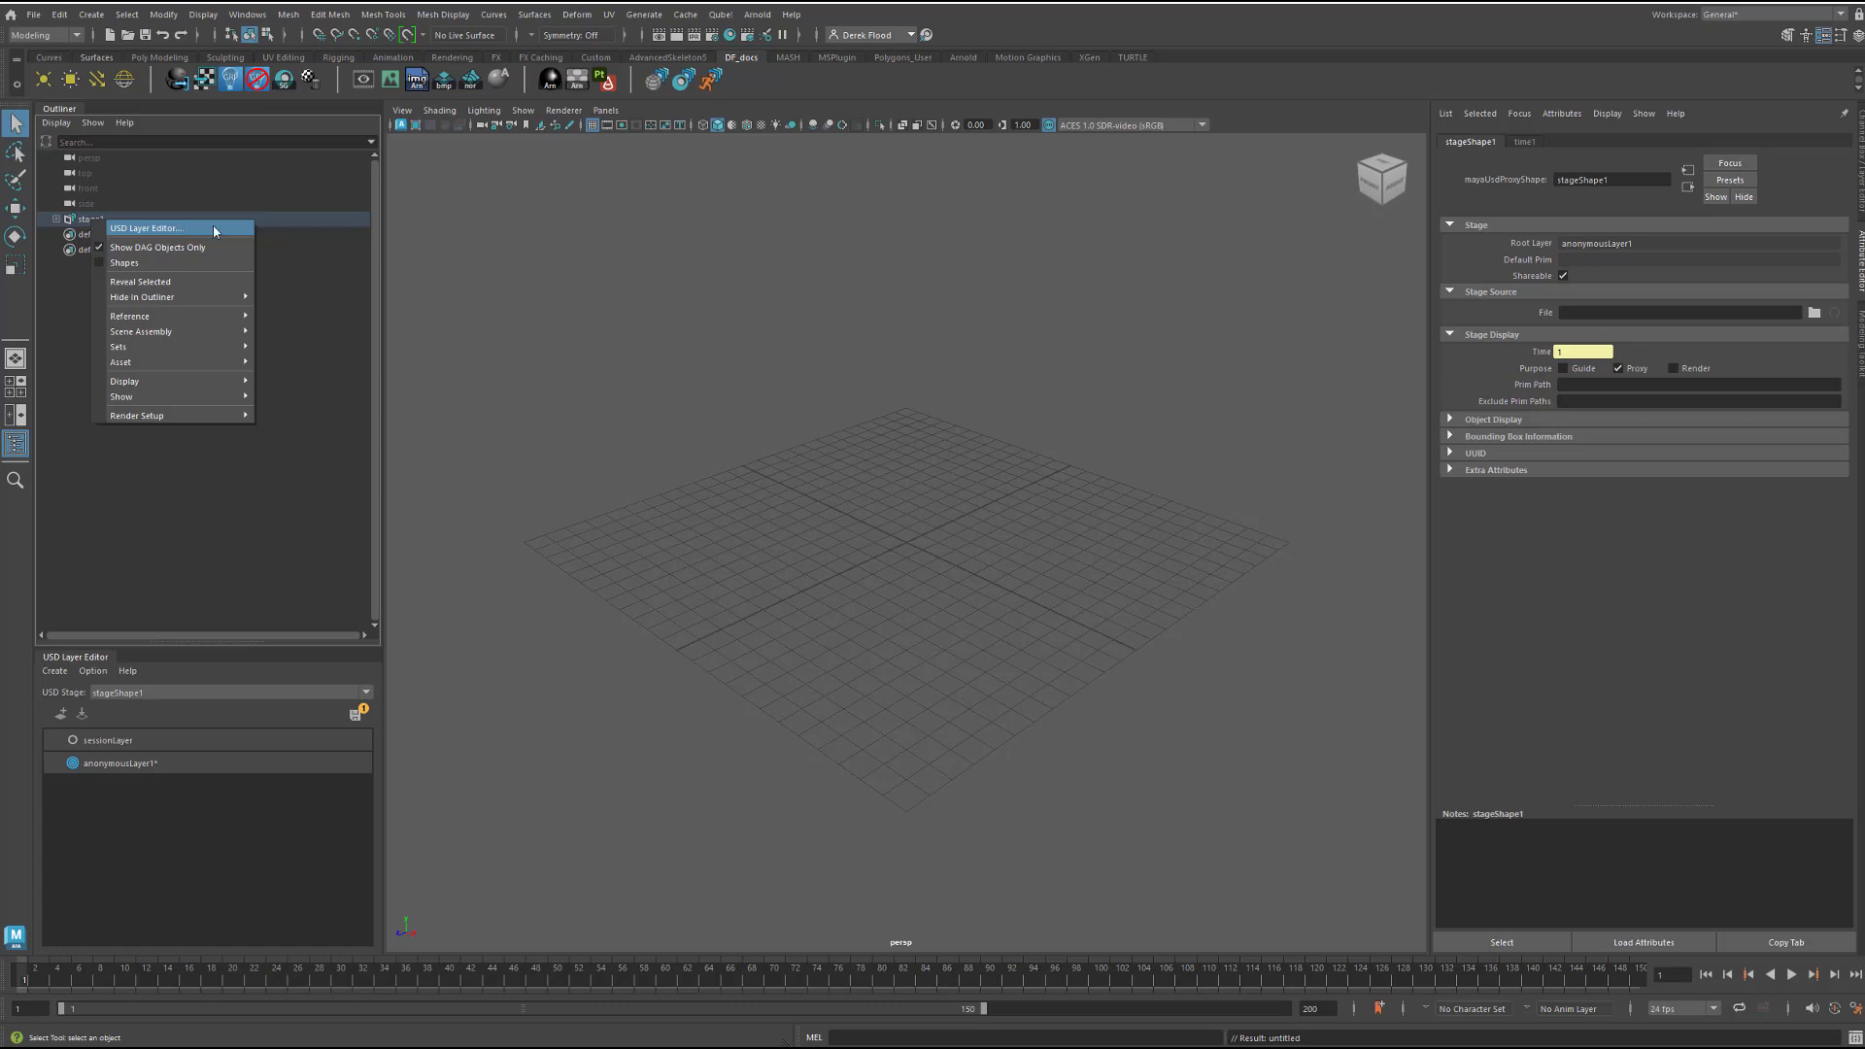
left_click(285, 570)
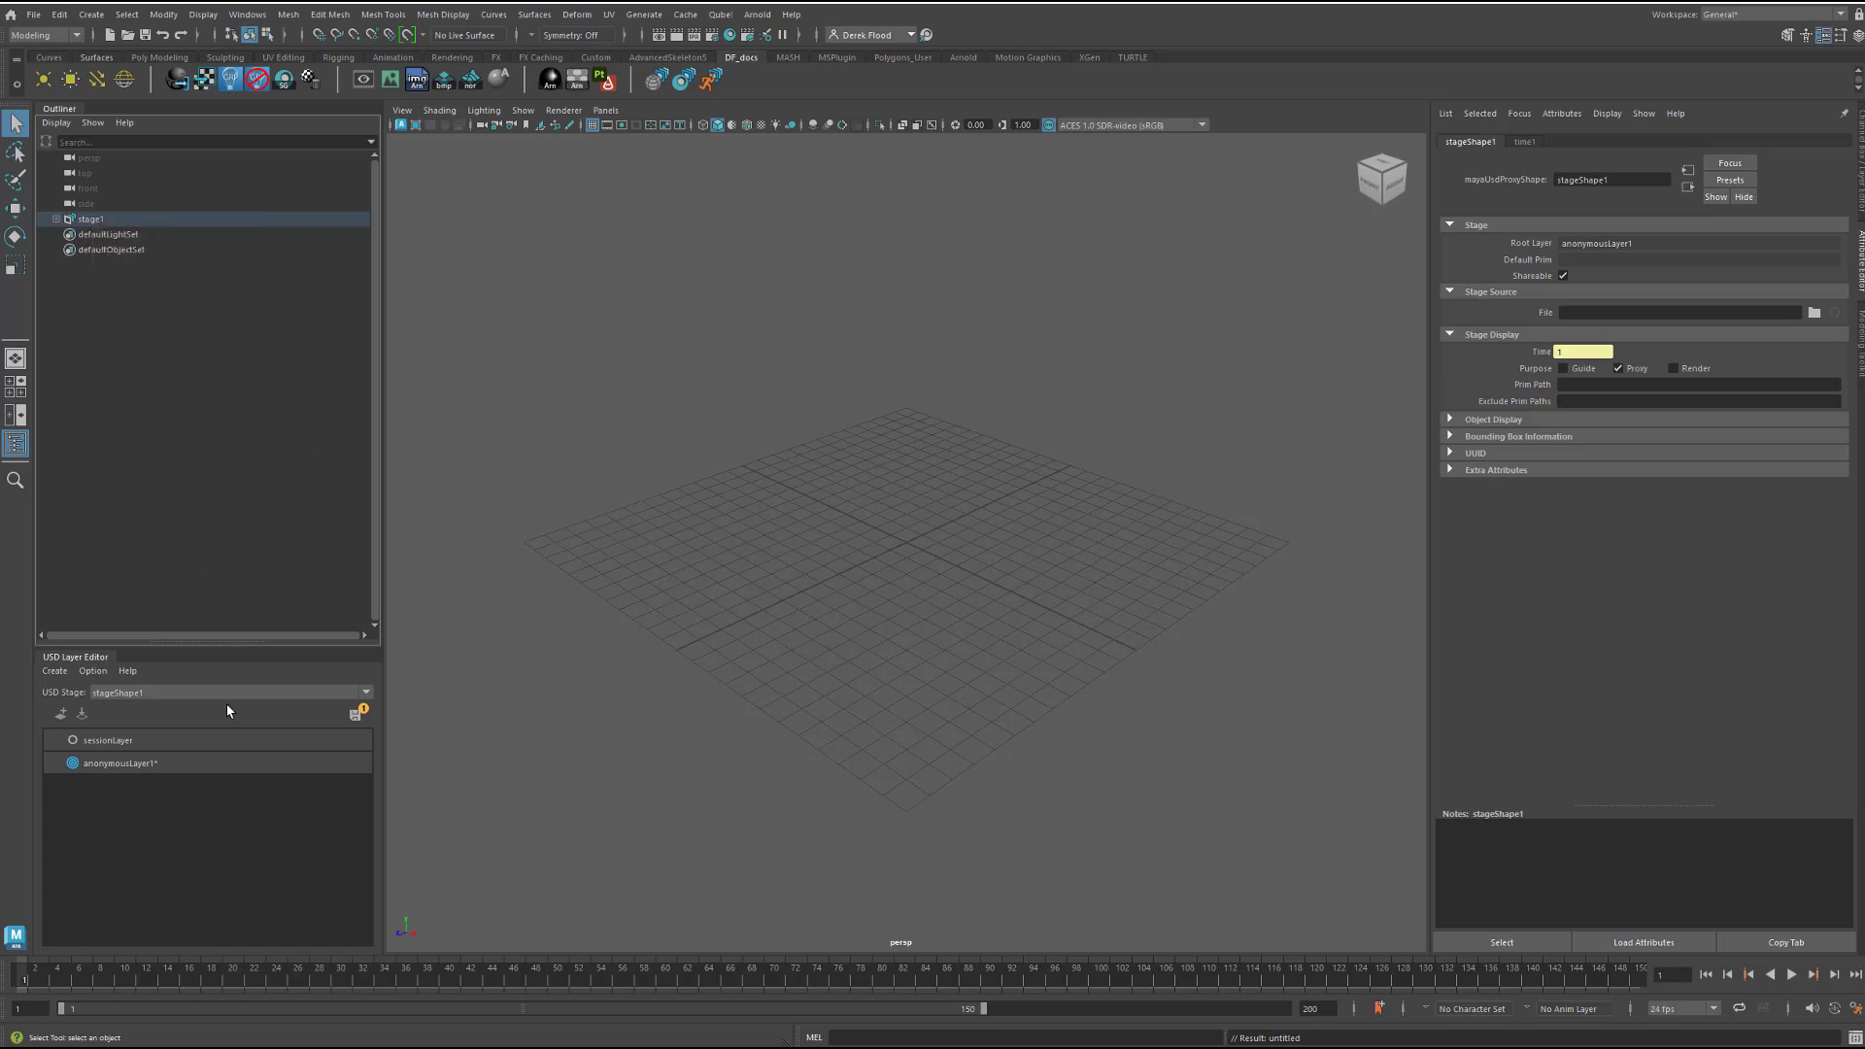
double_click(122, 767)
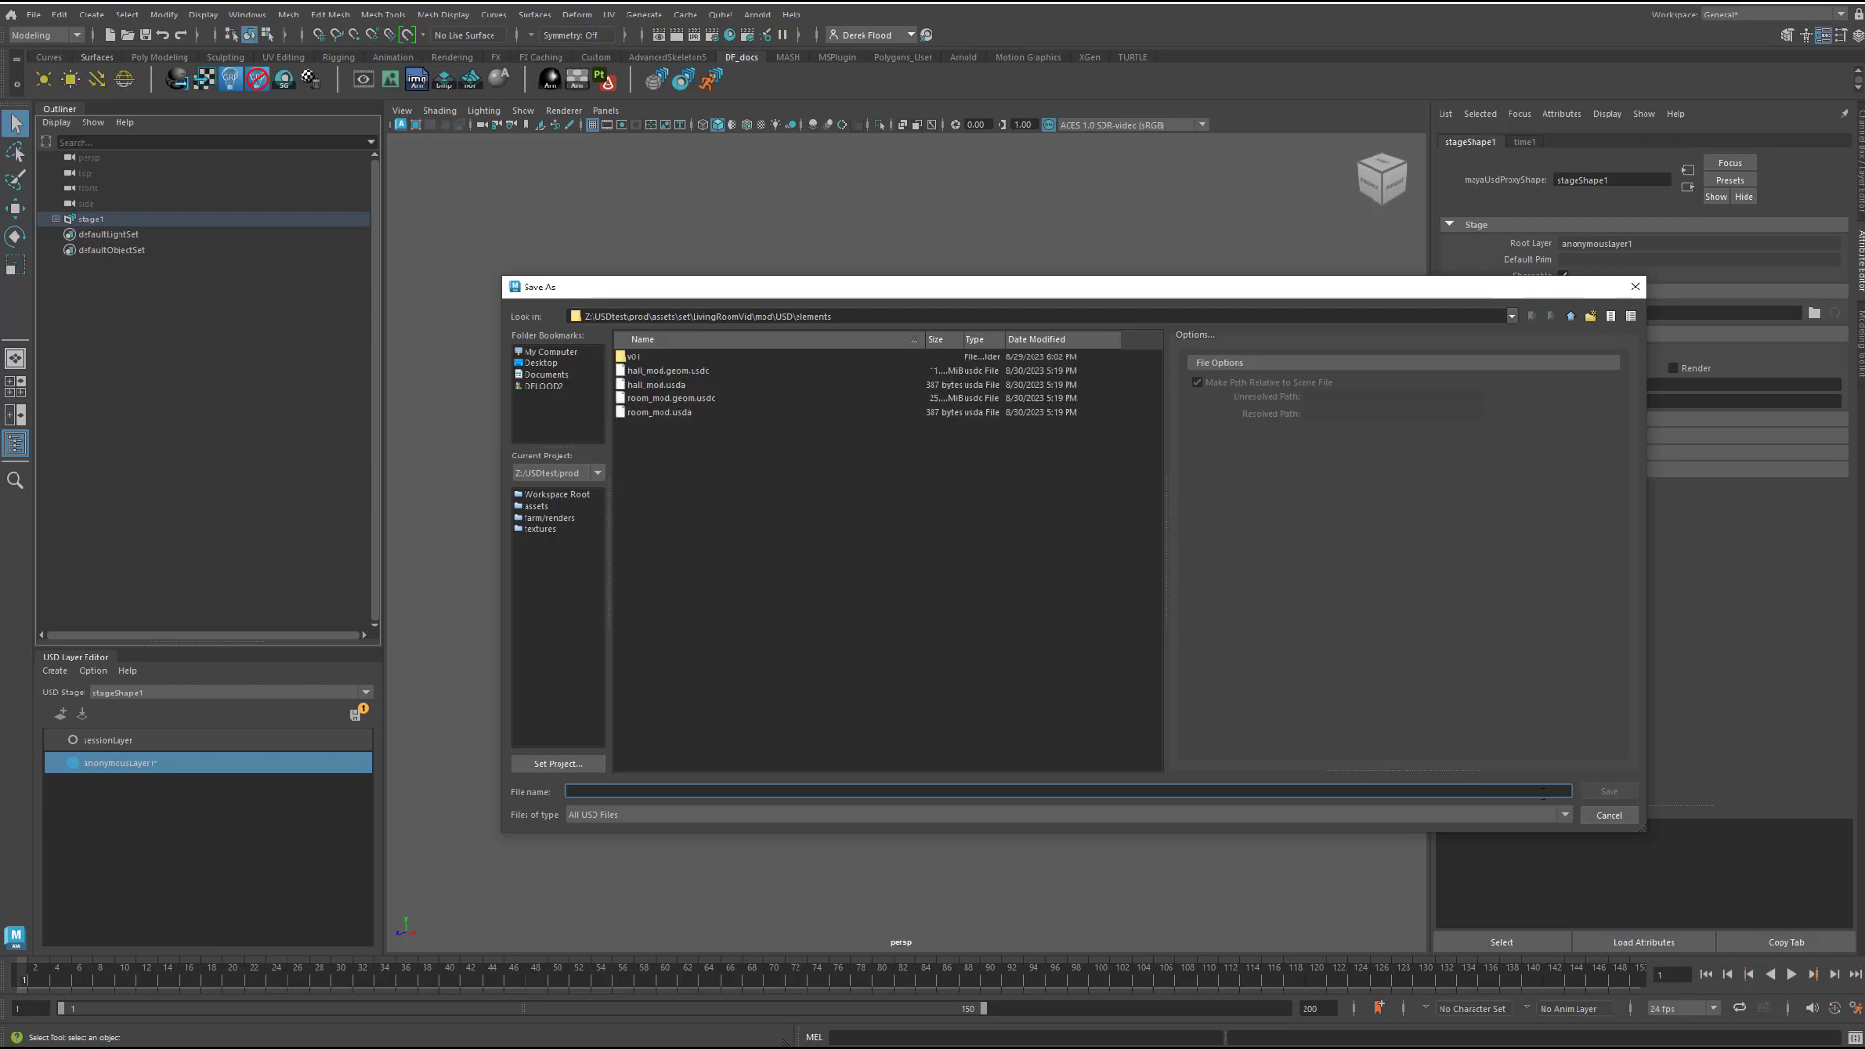
left_click(1609, 815)
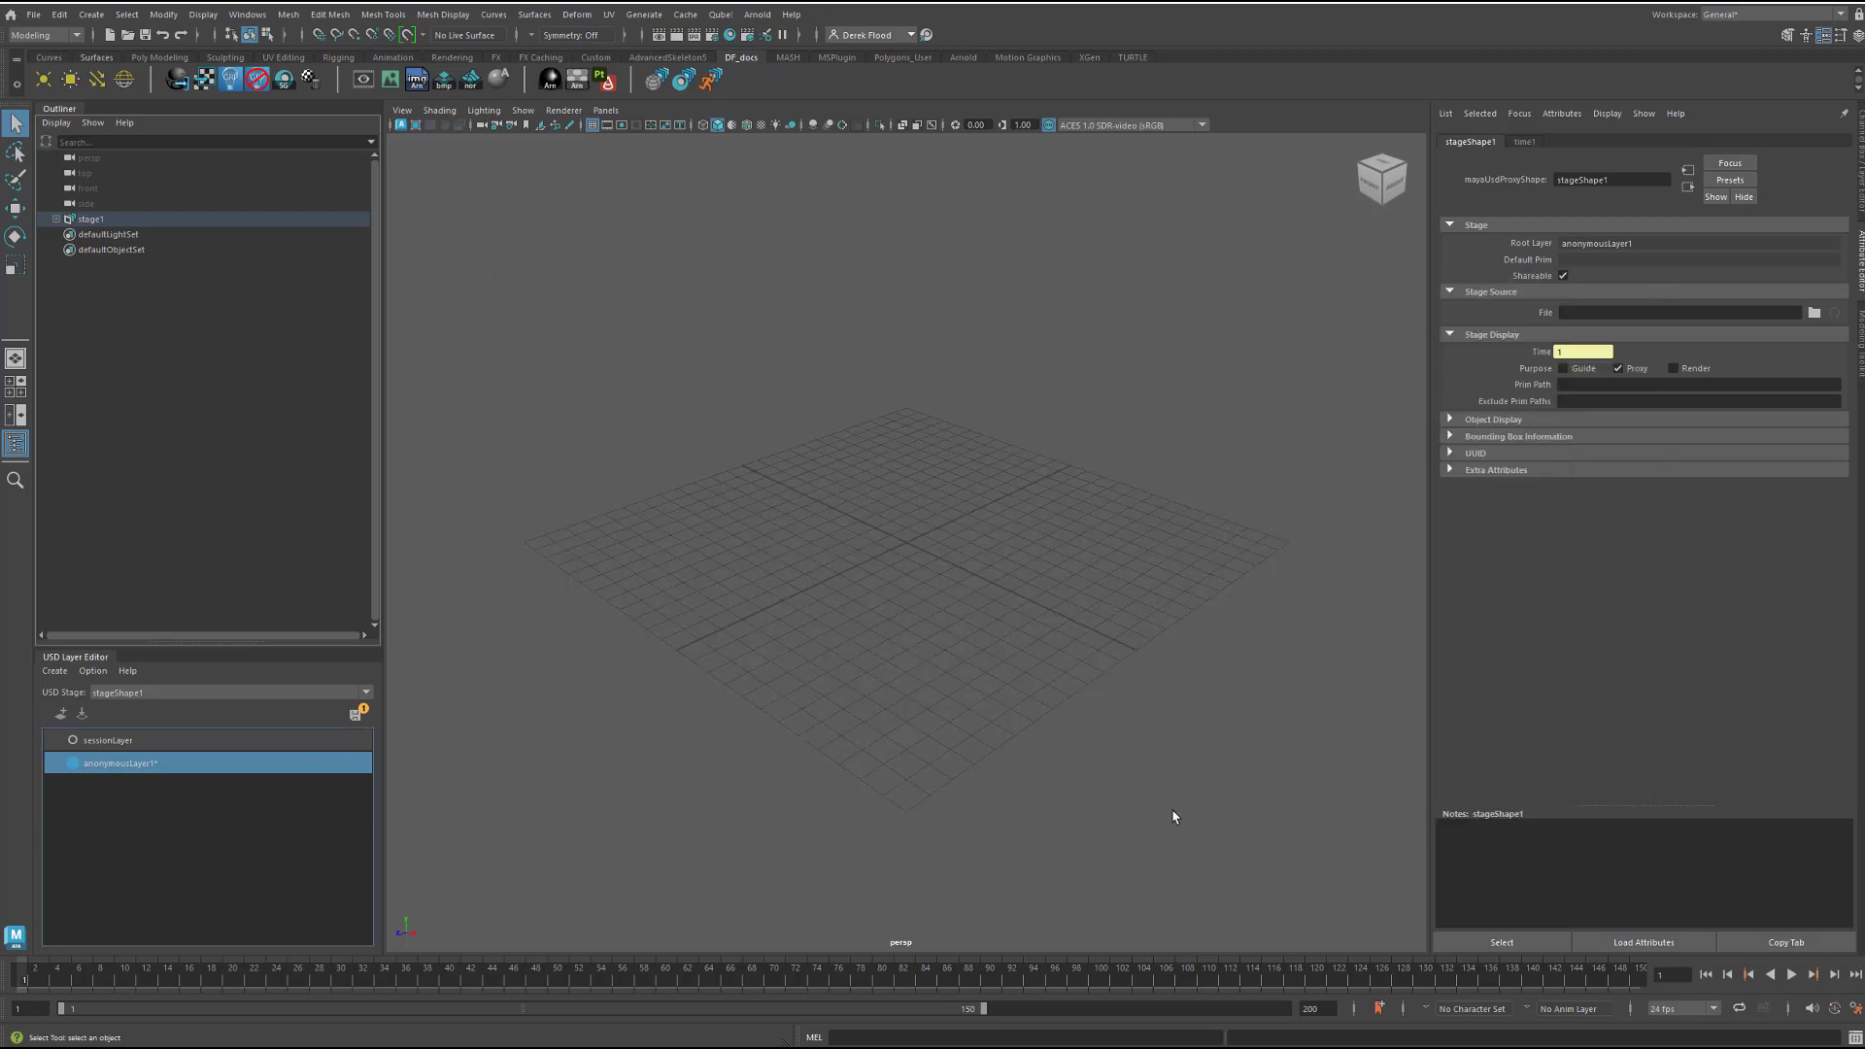
left_click(80, 671)
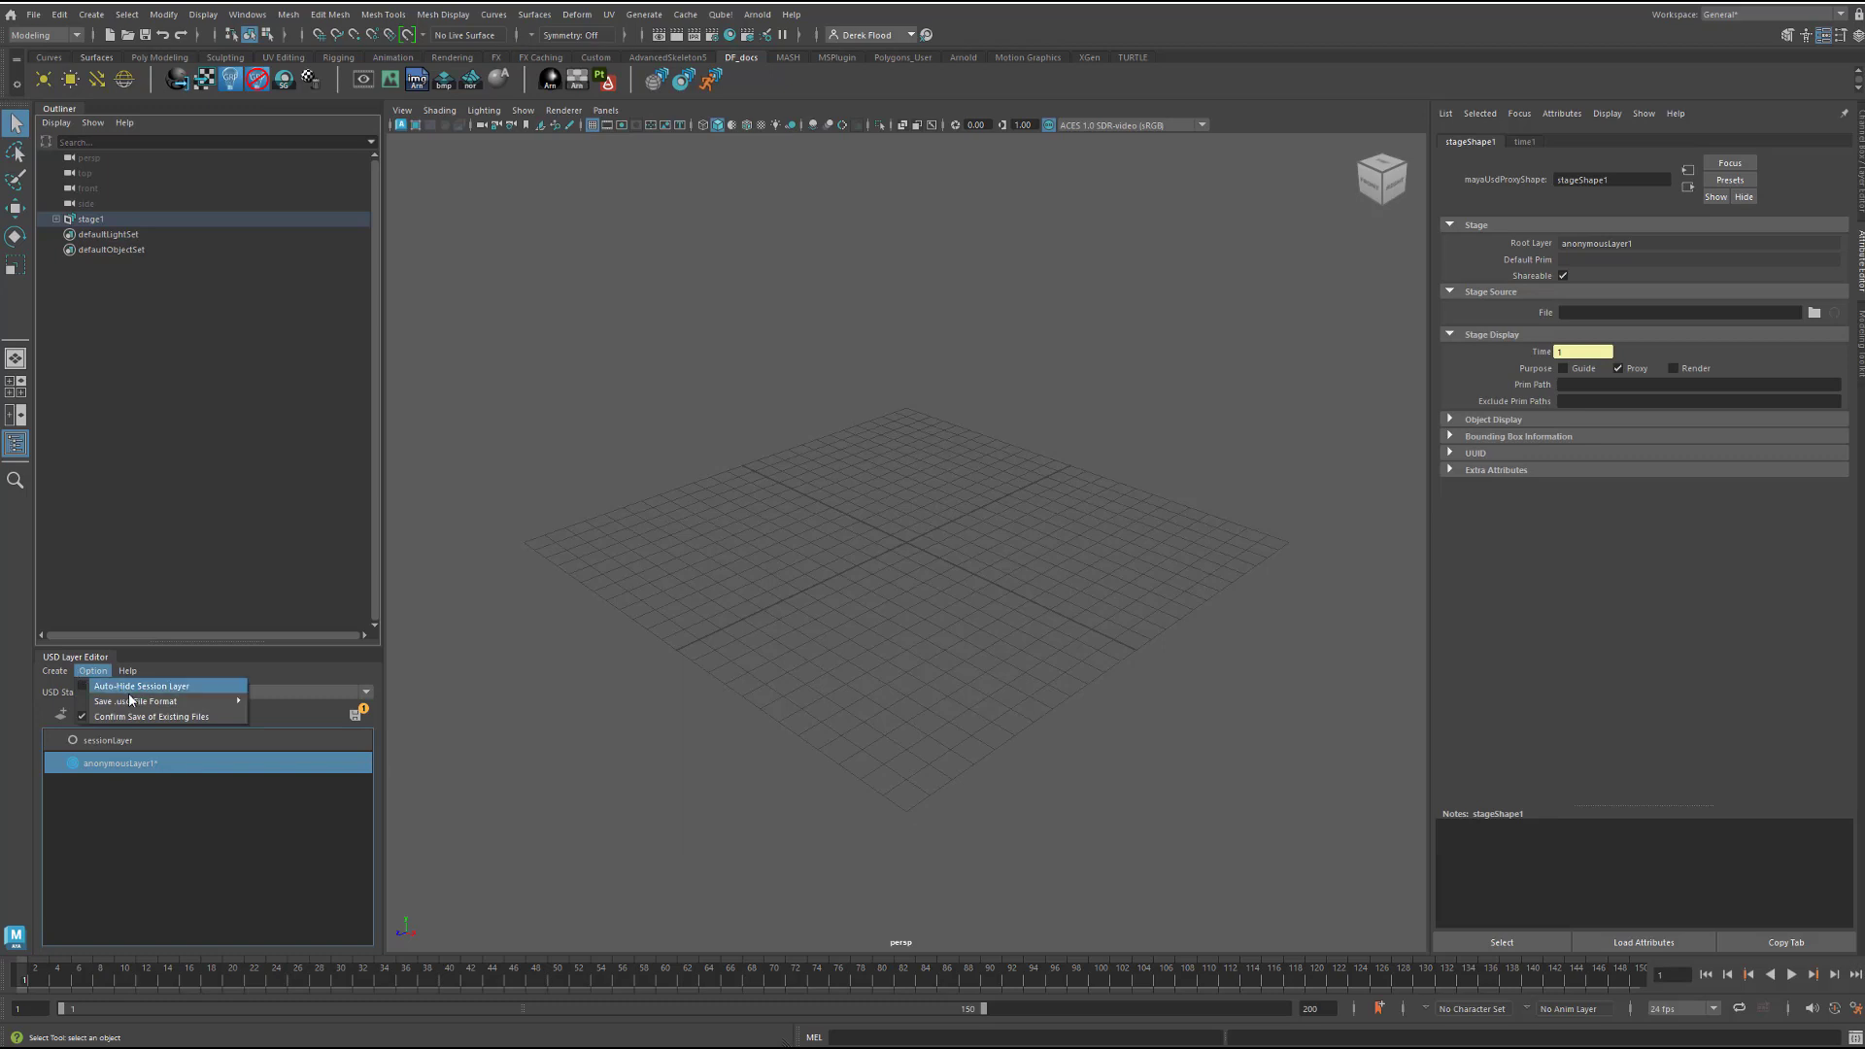
mouse_move(151, 704)
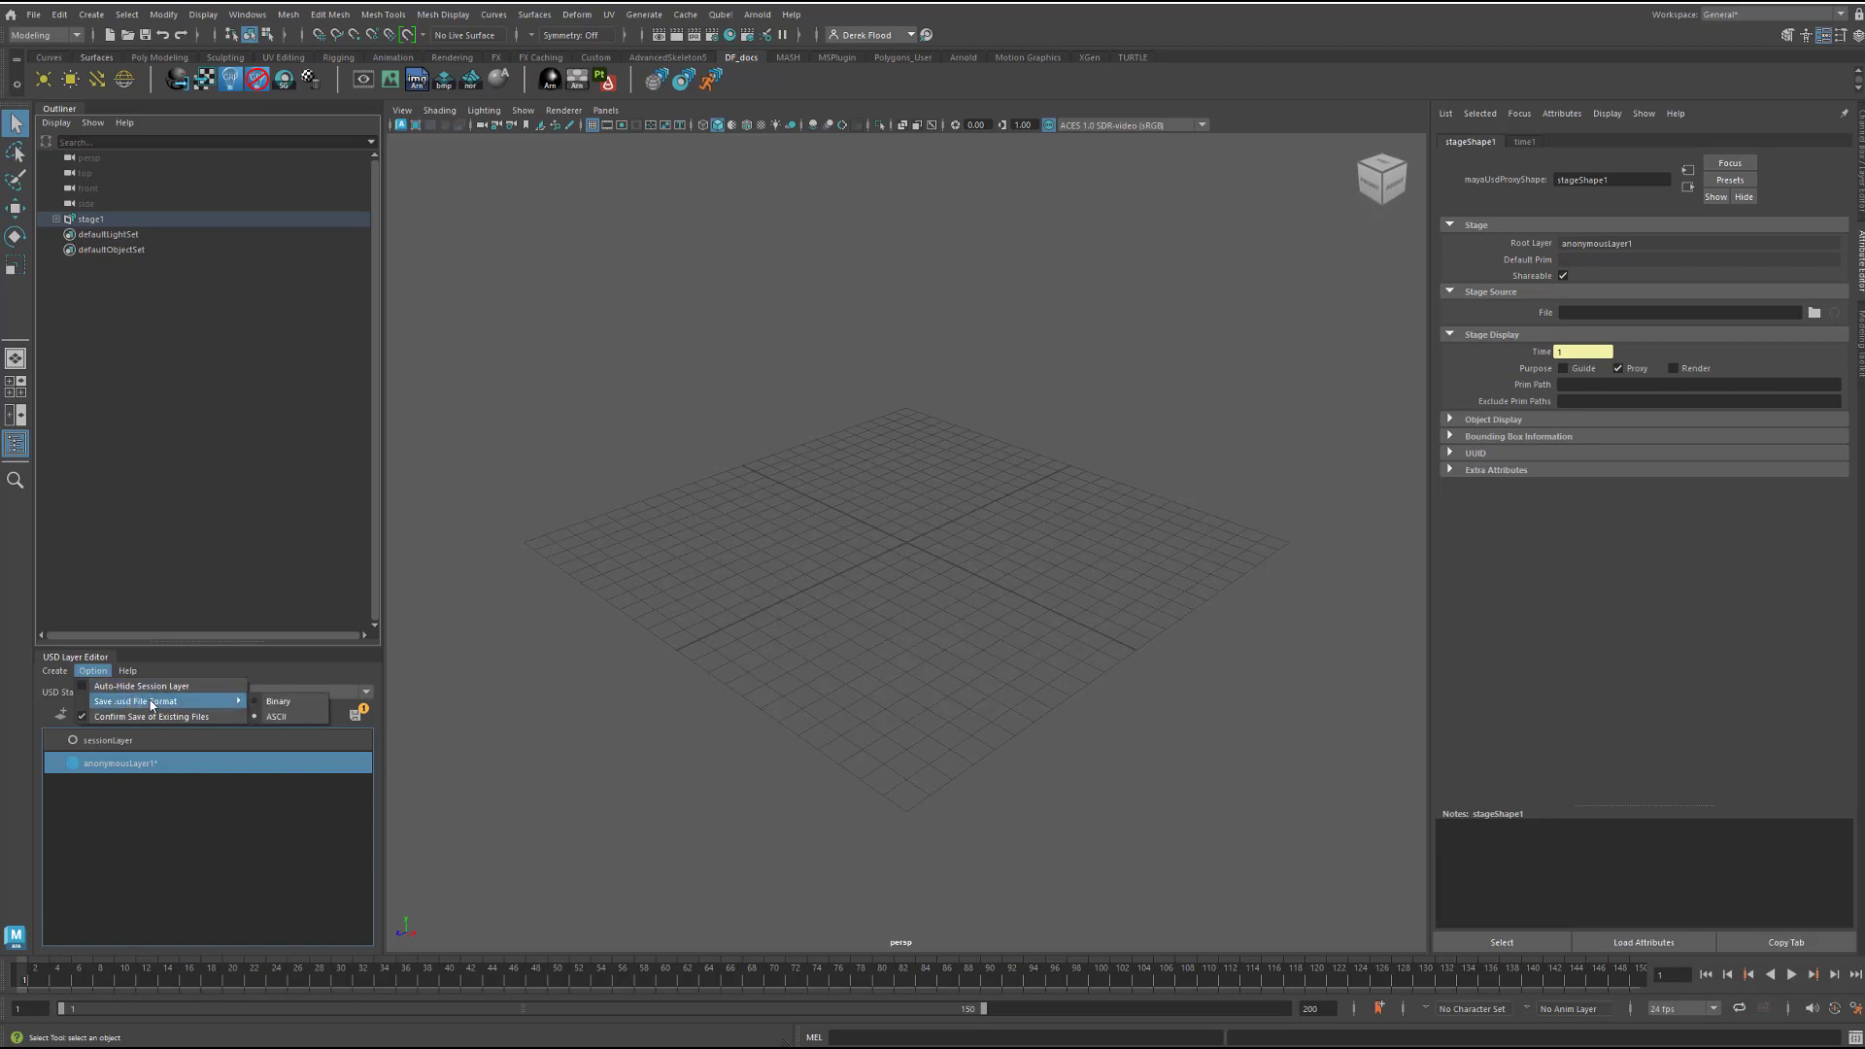
left_click(288, 719)
left_click(165, 765)
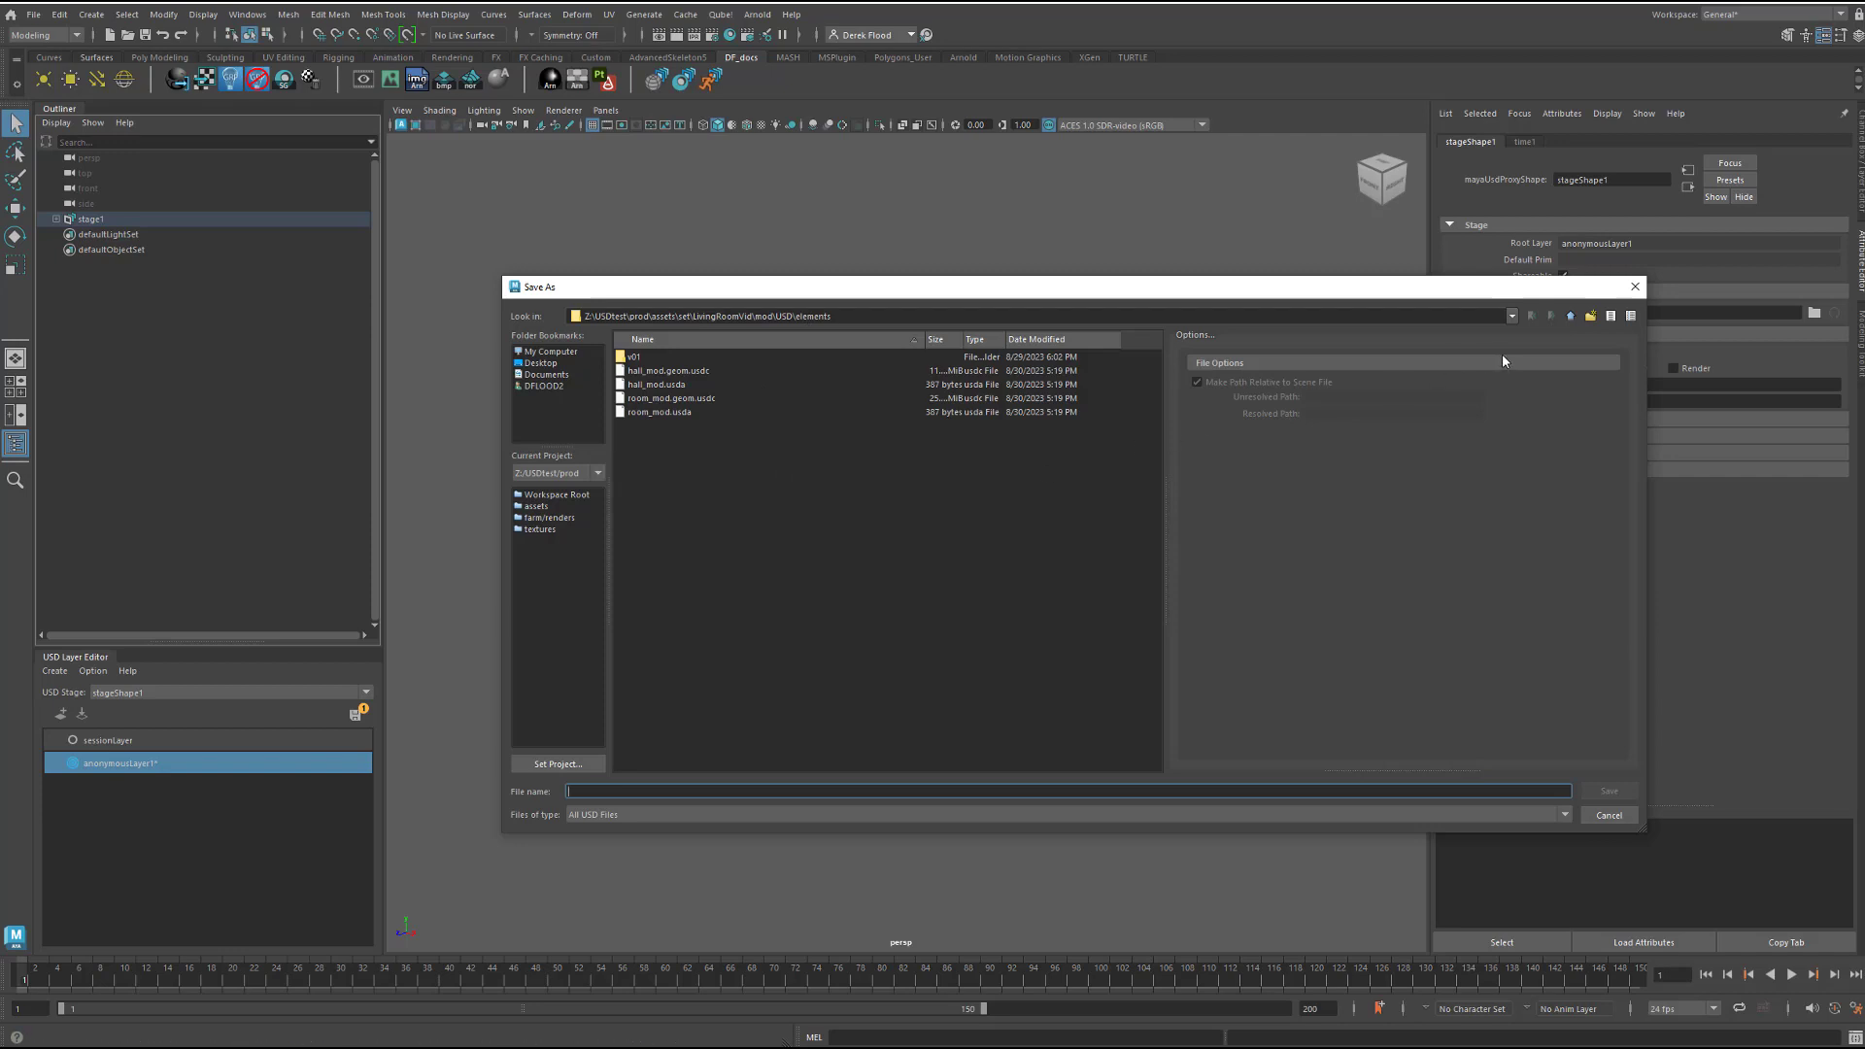
Save the anonymous layer as Livingroom_MODEL.usda in the parent USD folder
left_click(1571, 318)
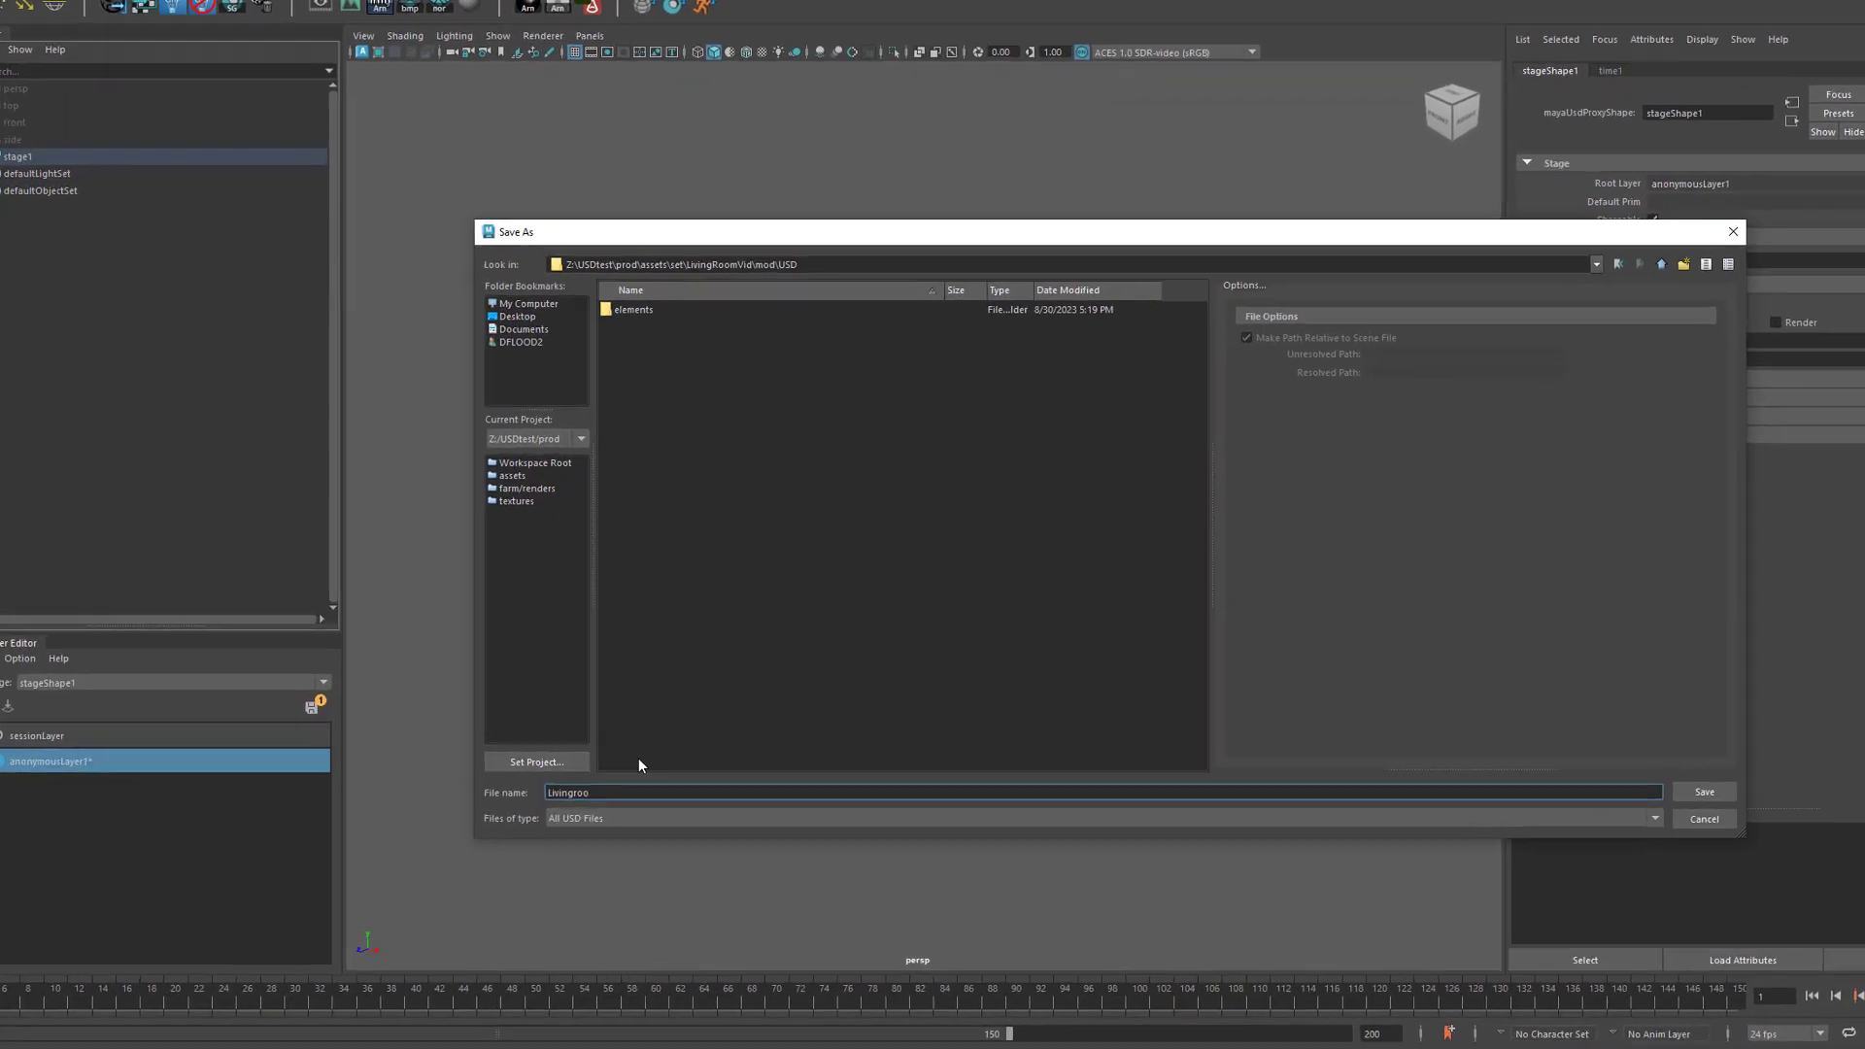
type("Livingroom_MODEL.usda")
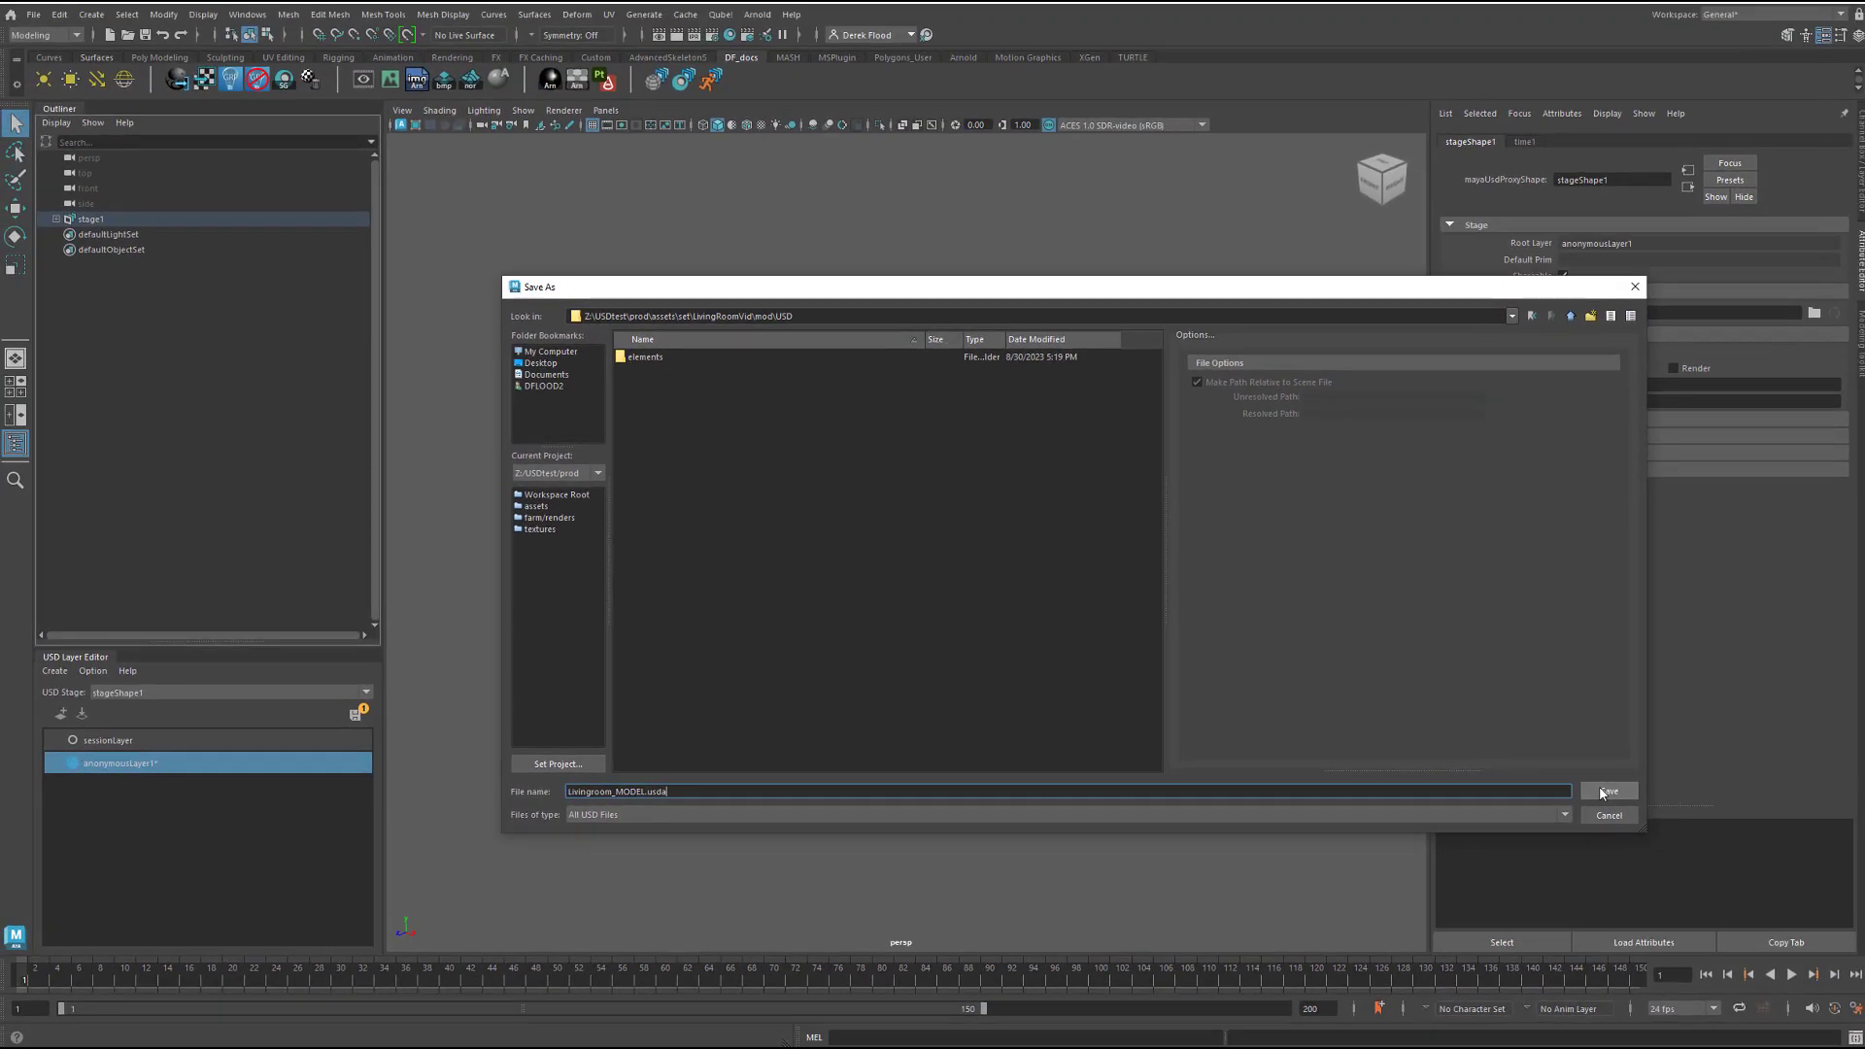
left_click(1608, 792)
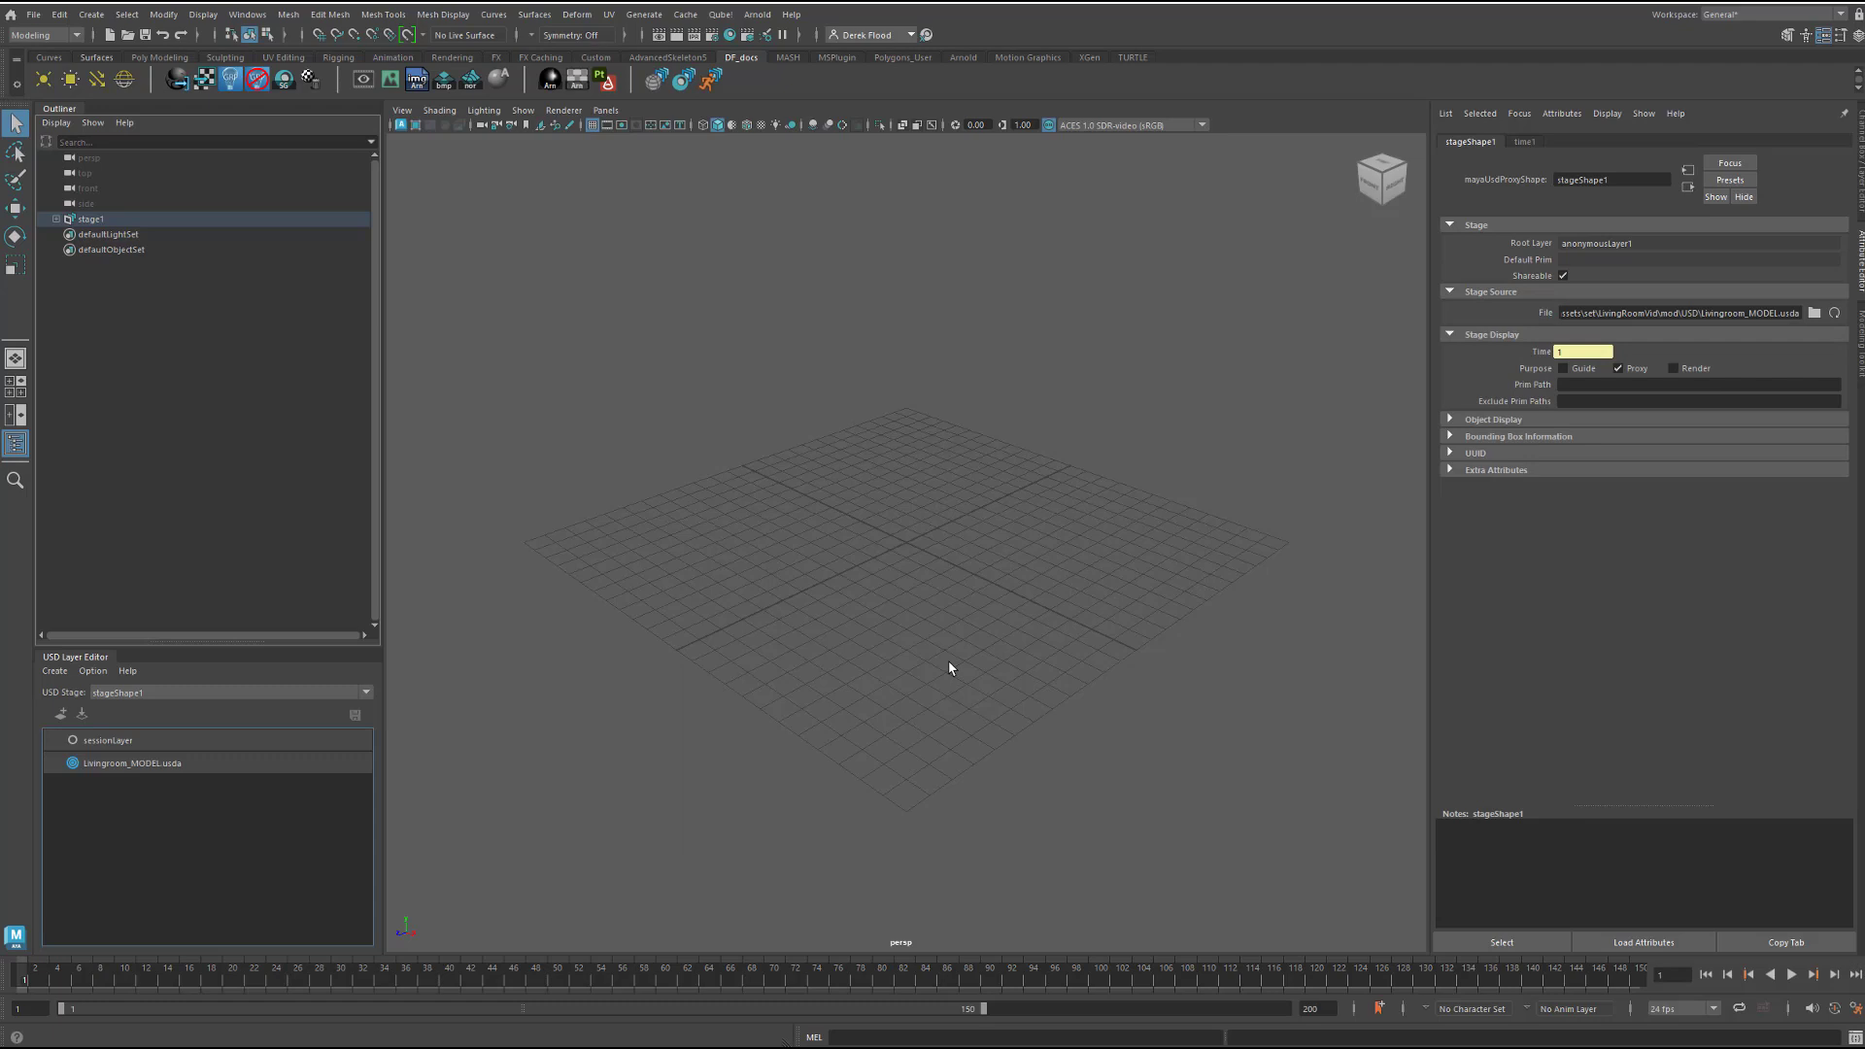
Expand stage1 and add an Xform prim, Xform1, under stageShape1
left_click(57, 219)
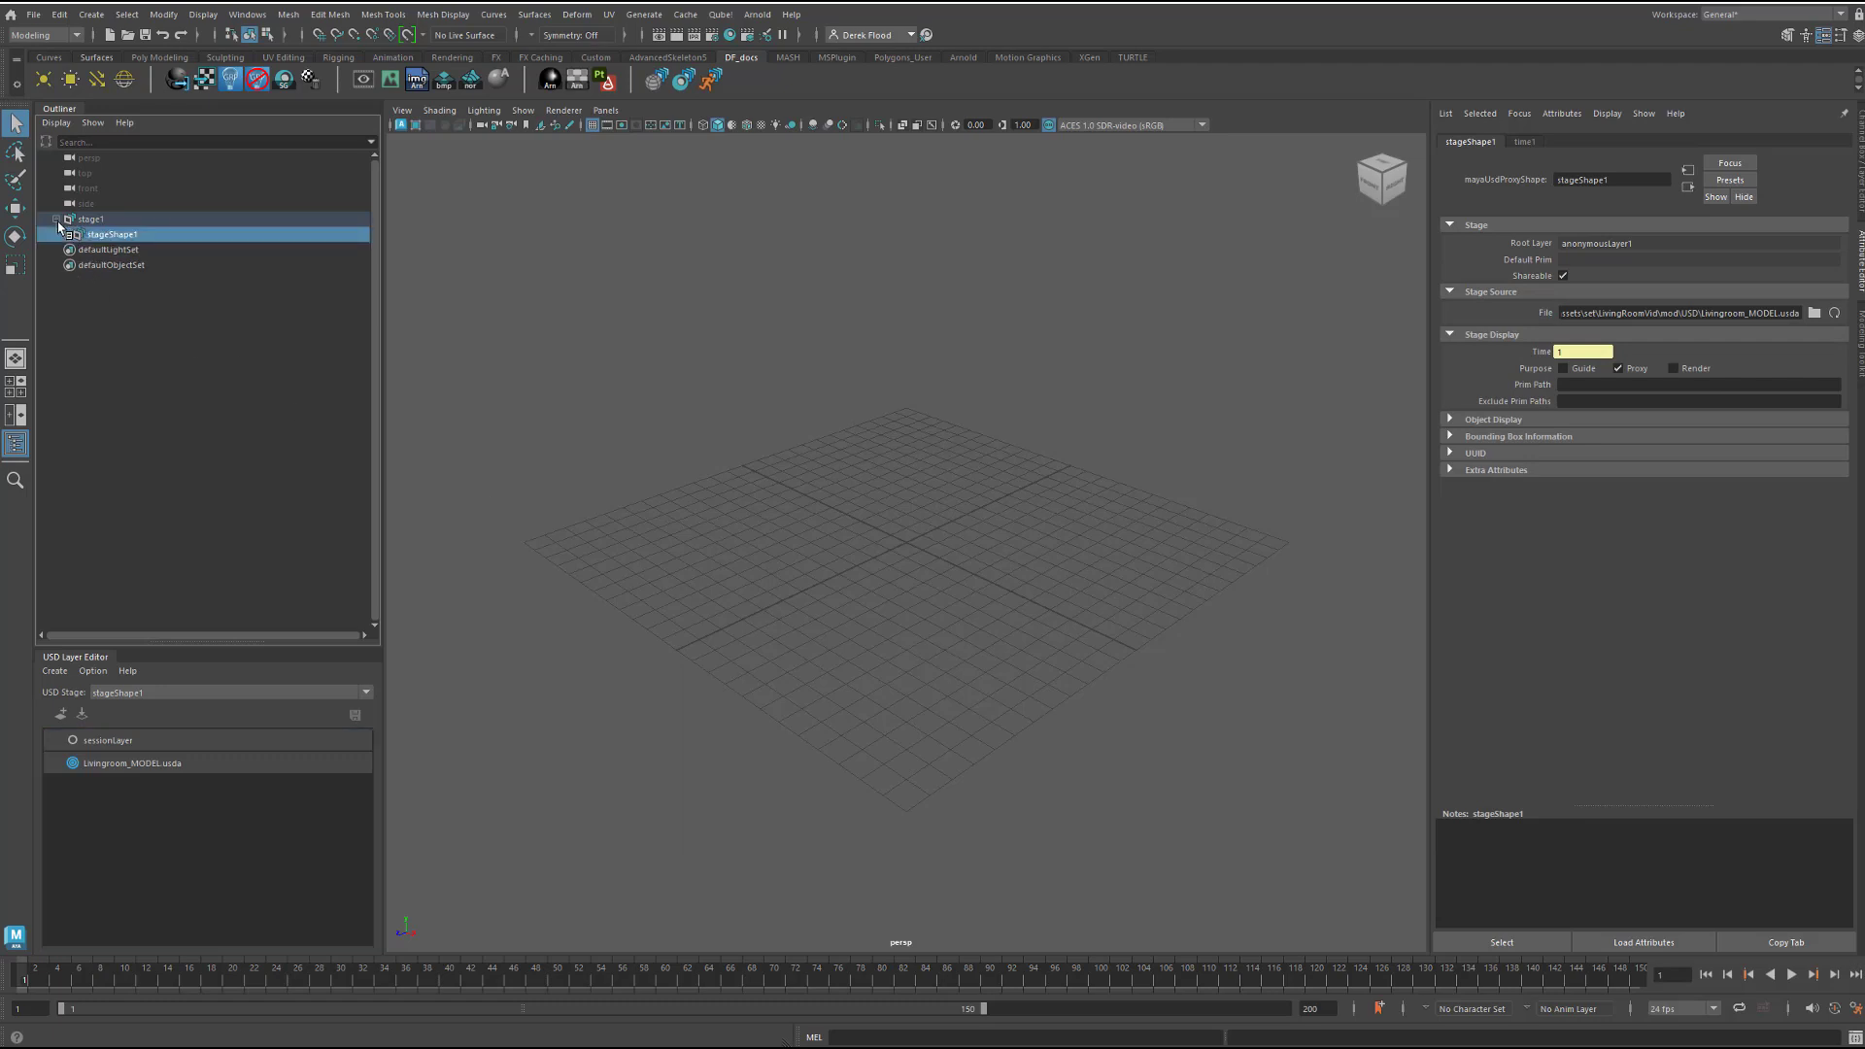
right_click(120, 240)
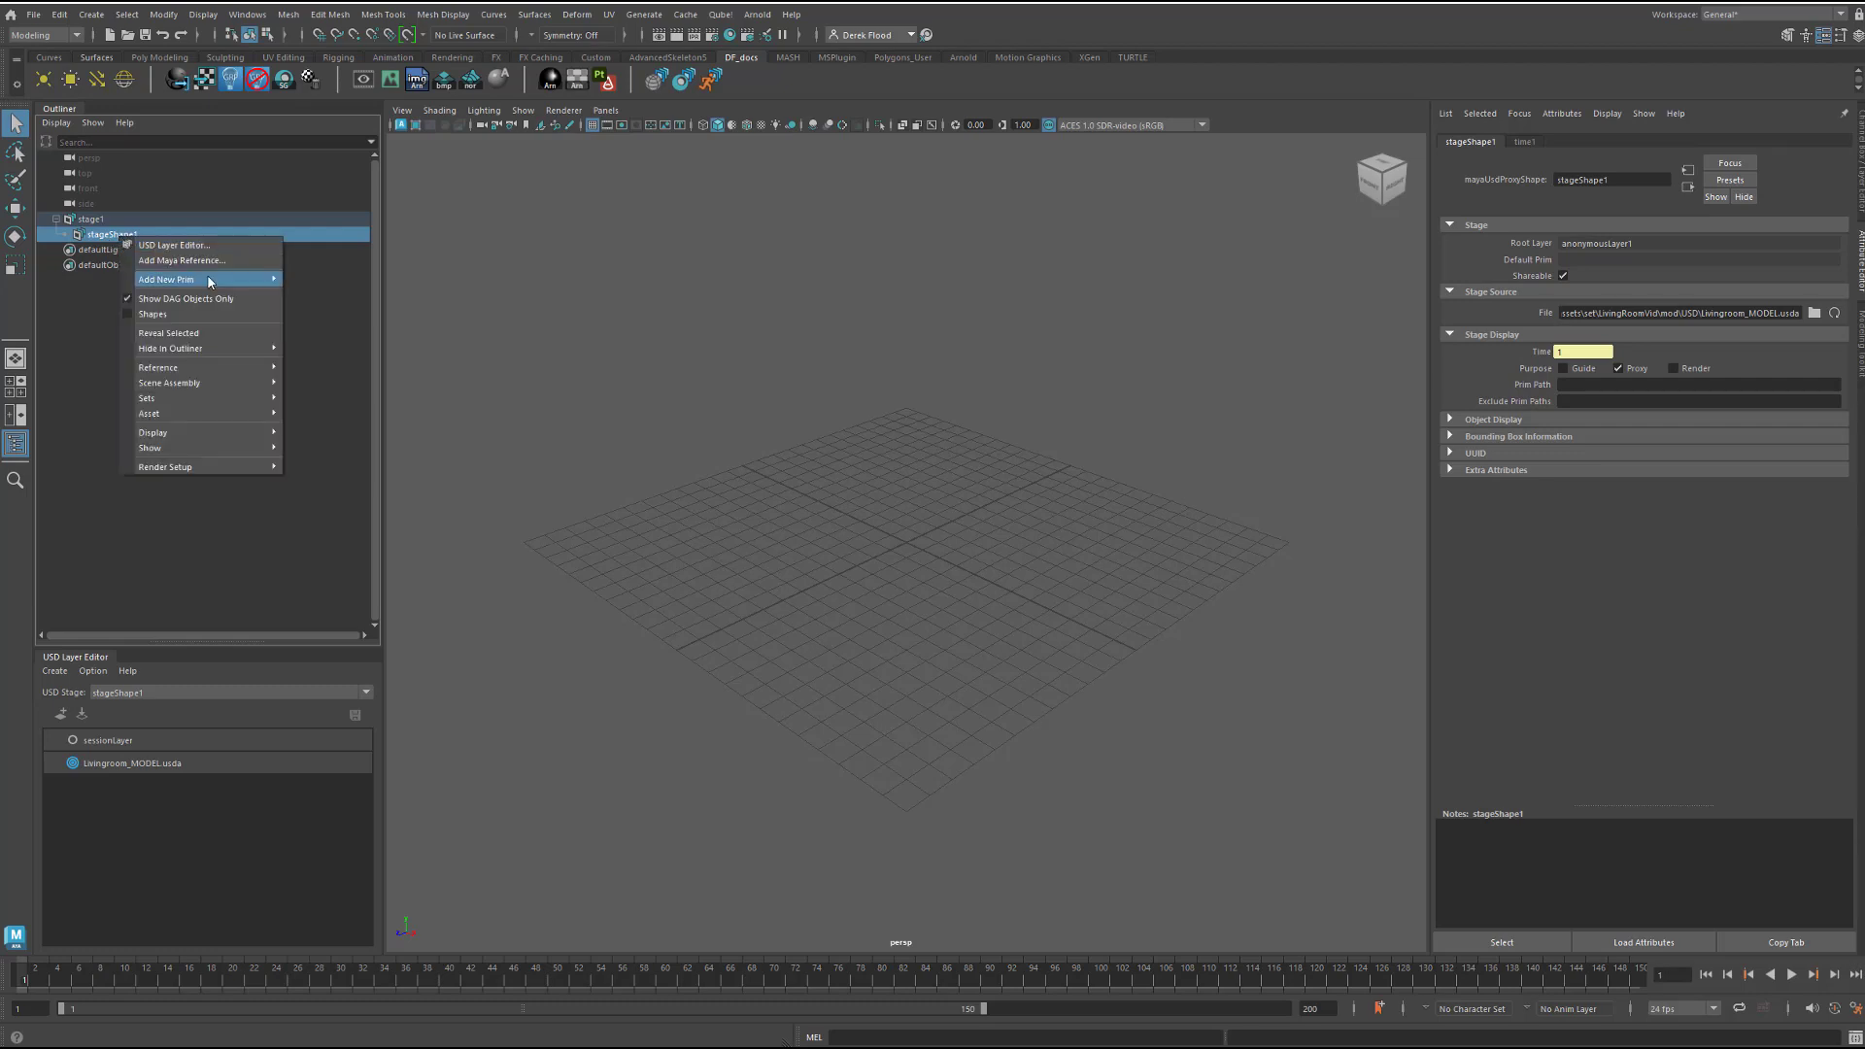
mouse_move(209, 280)
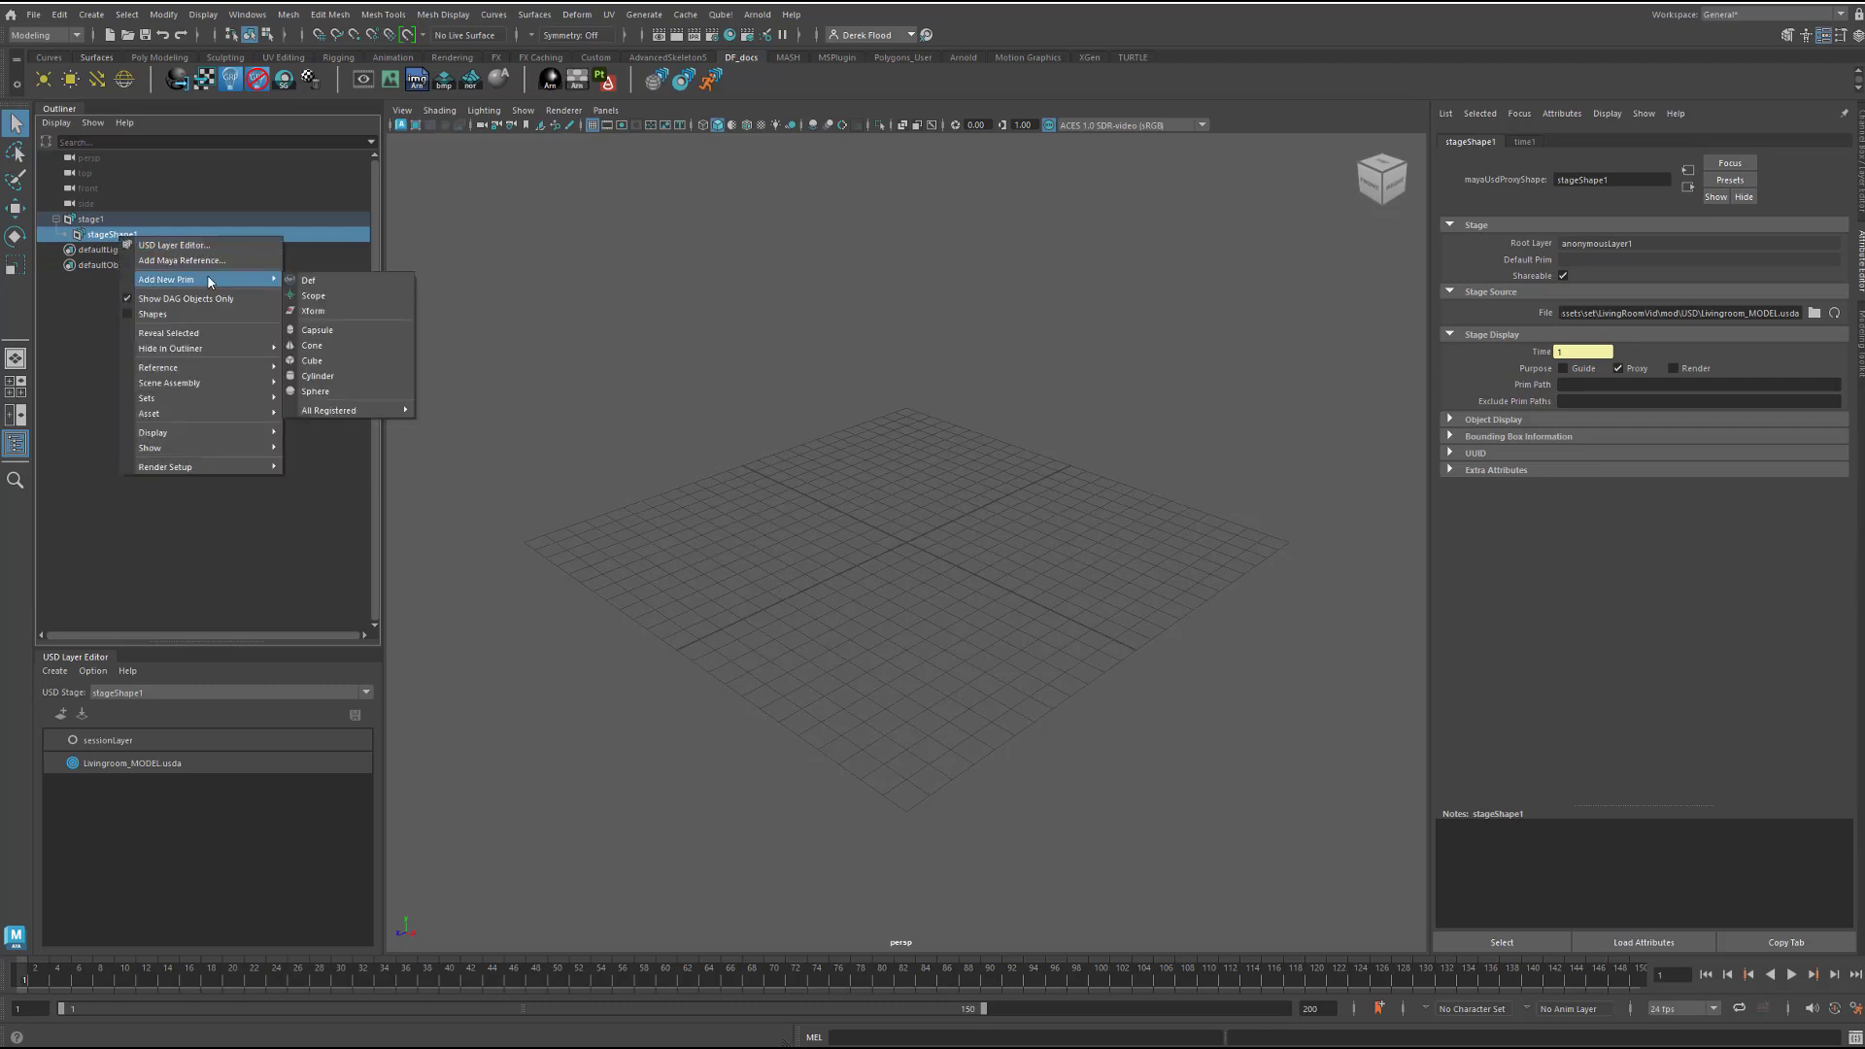
left_click(339, 311)
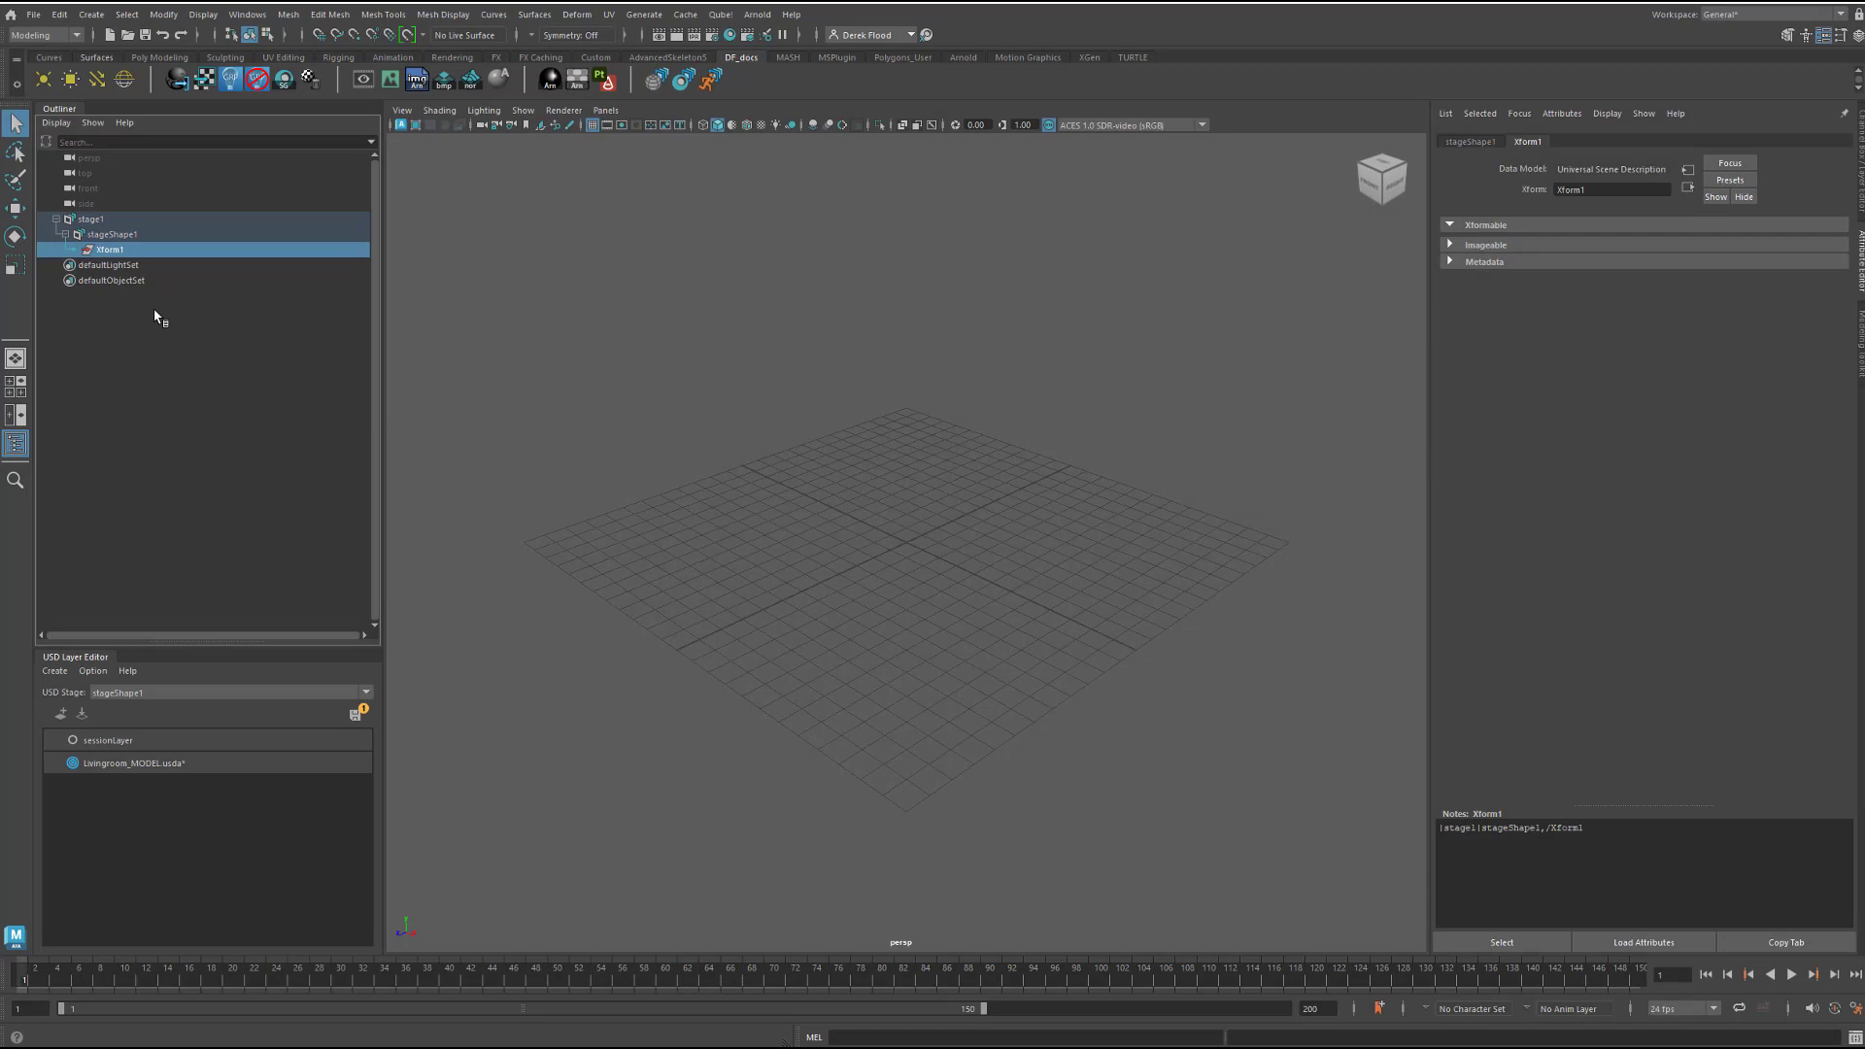
Add two child Xform prims under Xform1
right_click(114, 253)
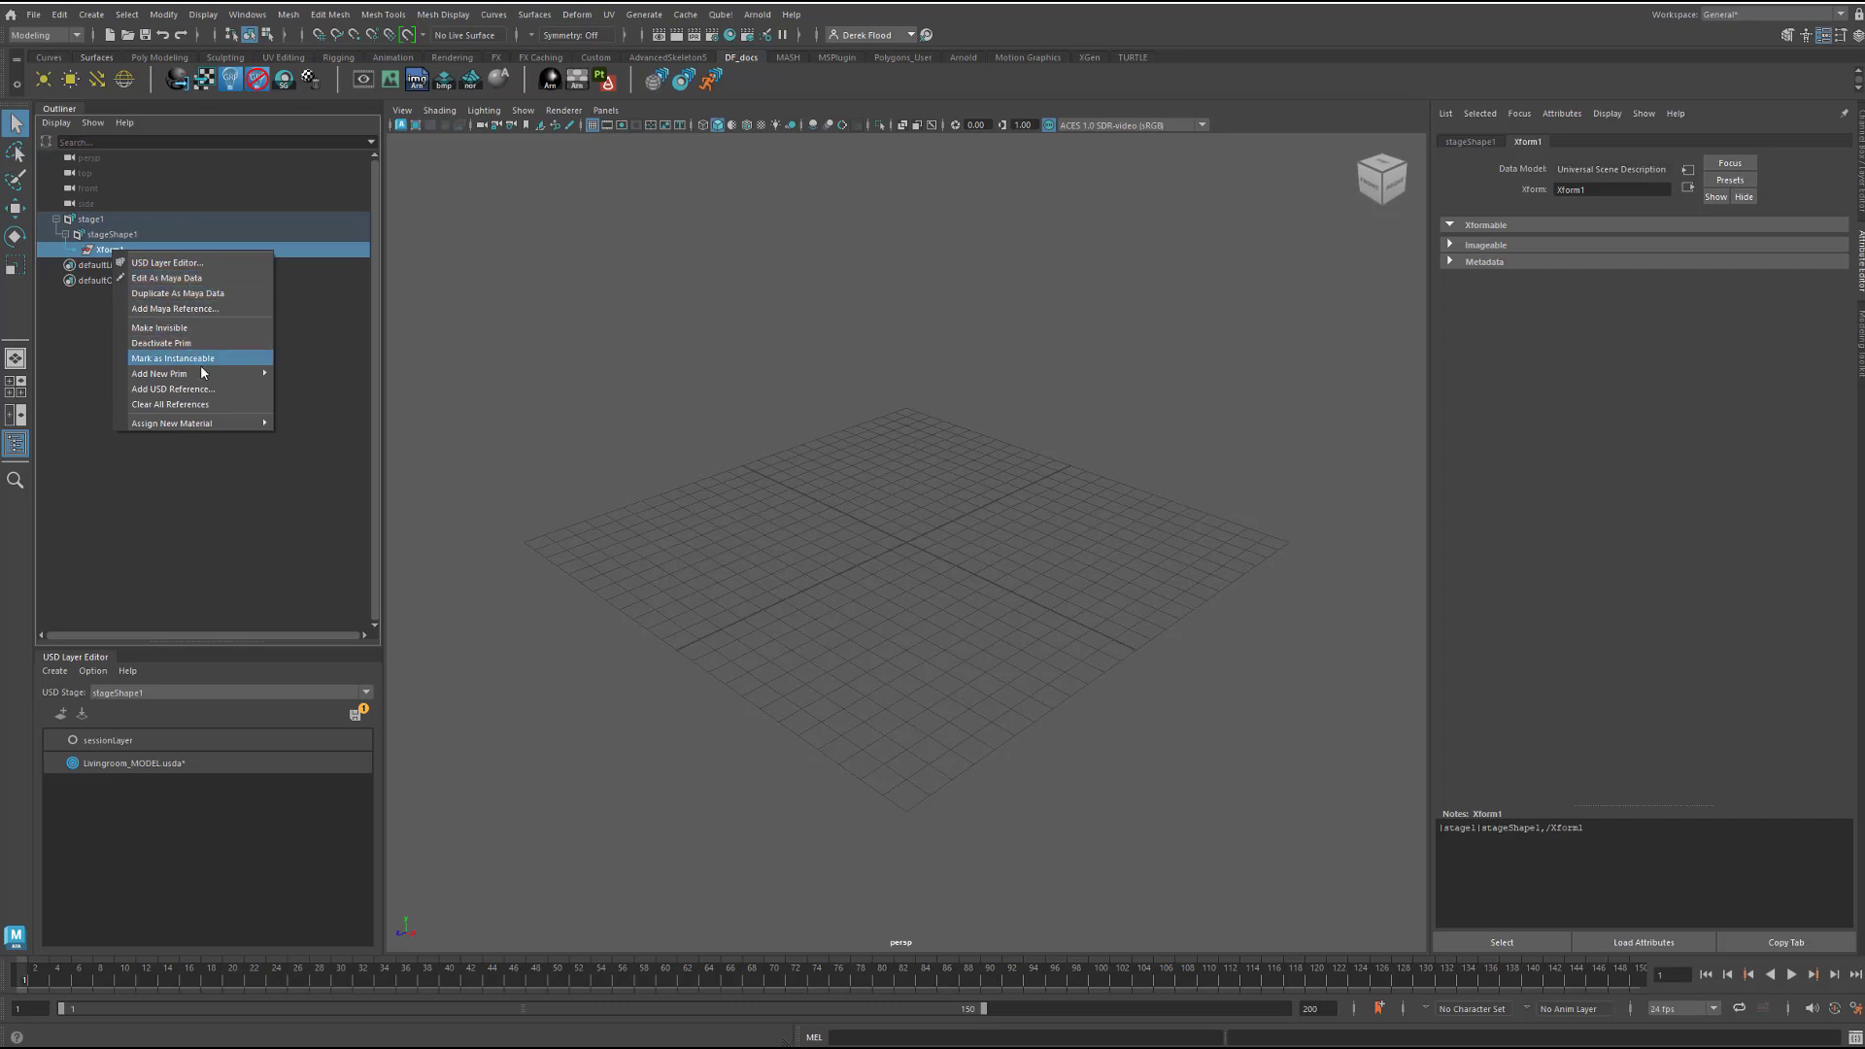
mouse_move(212, 378)
left_click(304, 404)
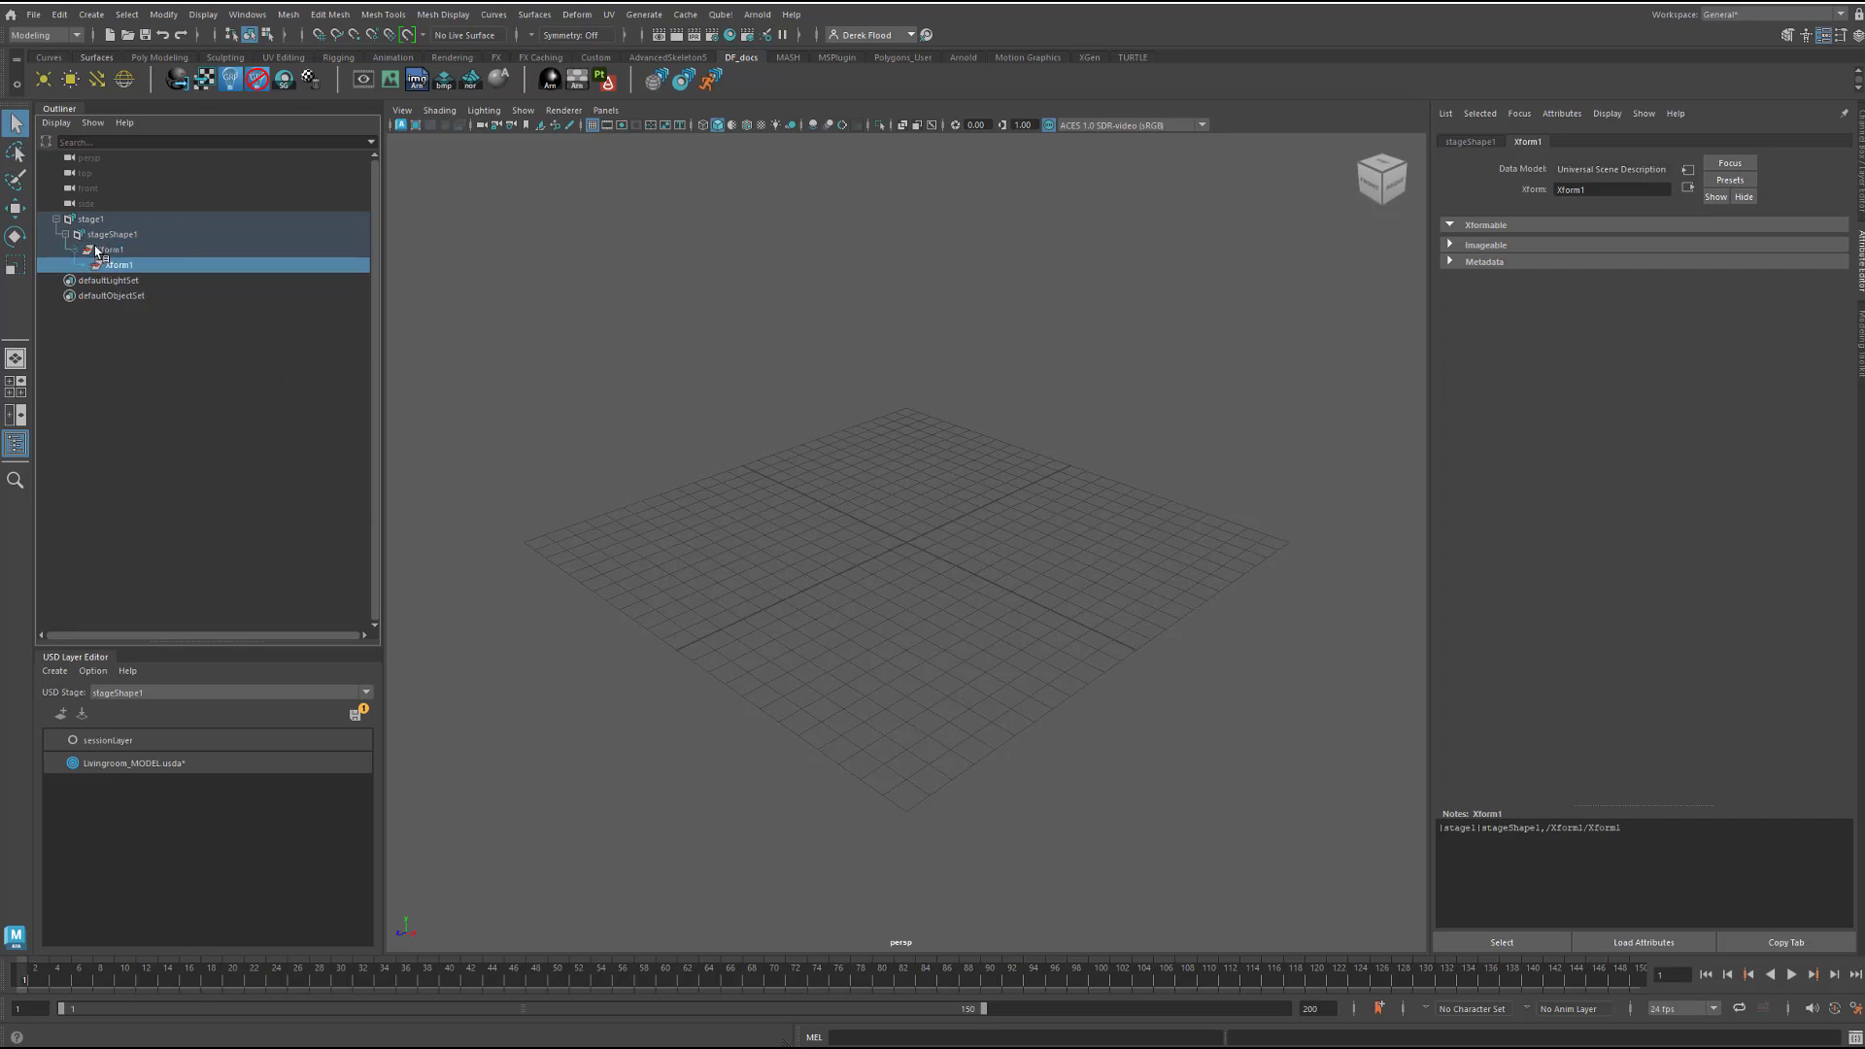
right_click(112, 252)
mouse_move(213, 375)
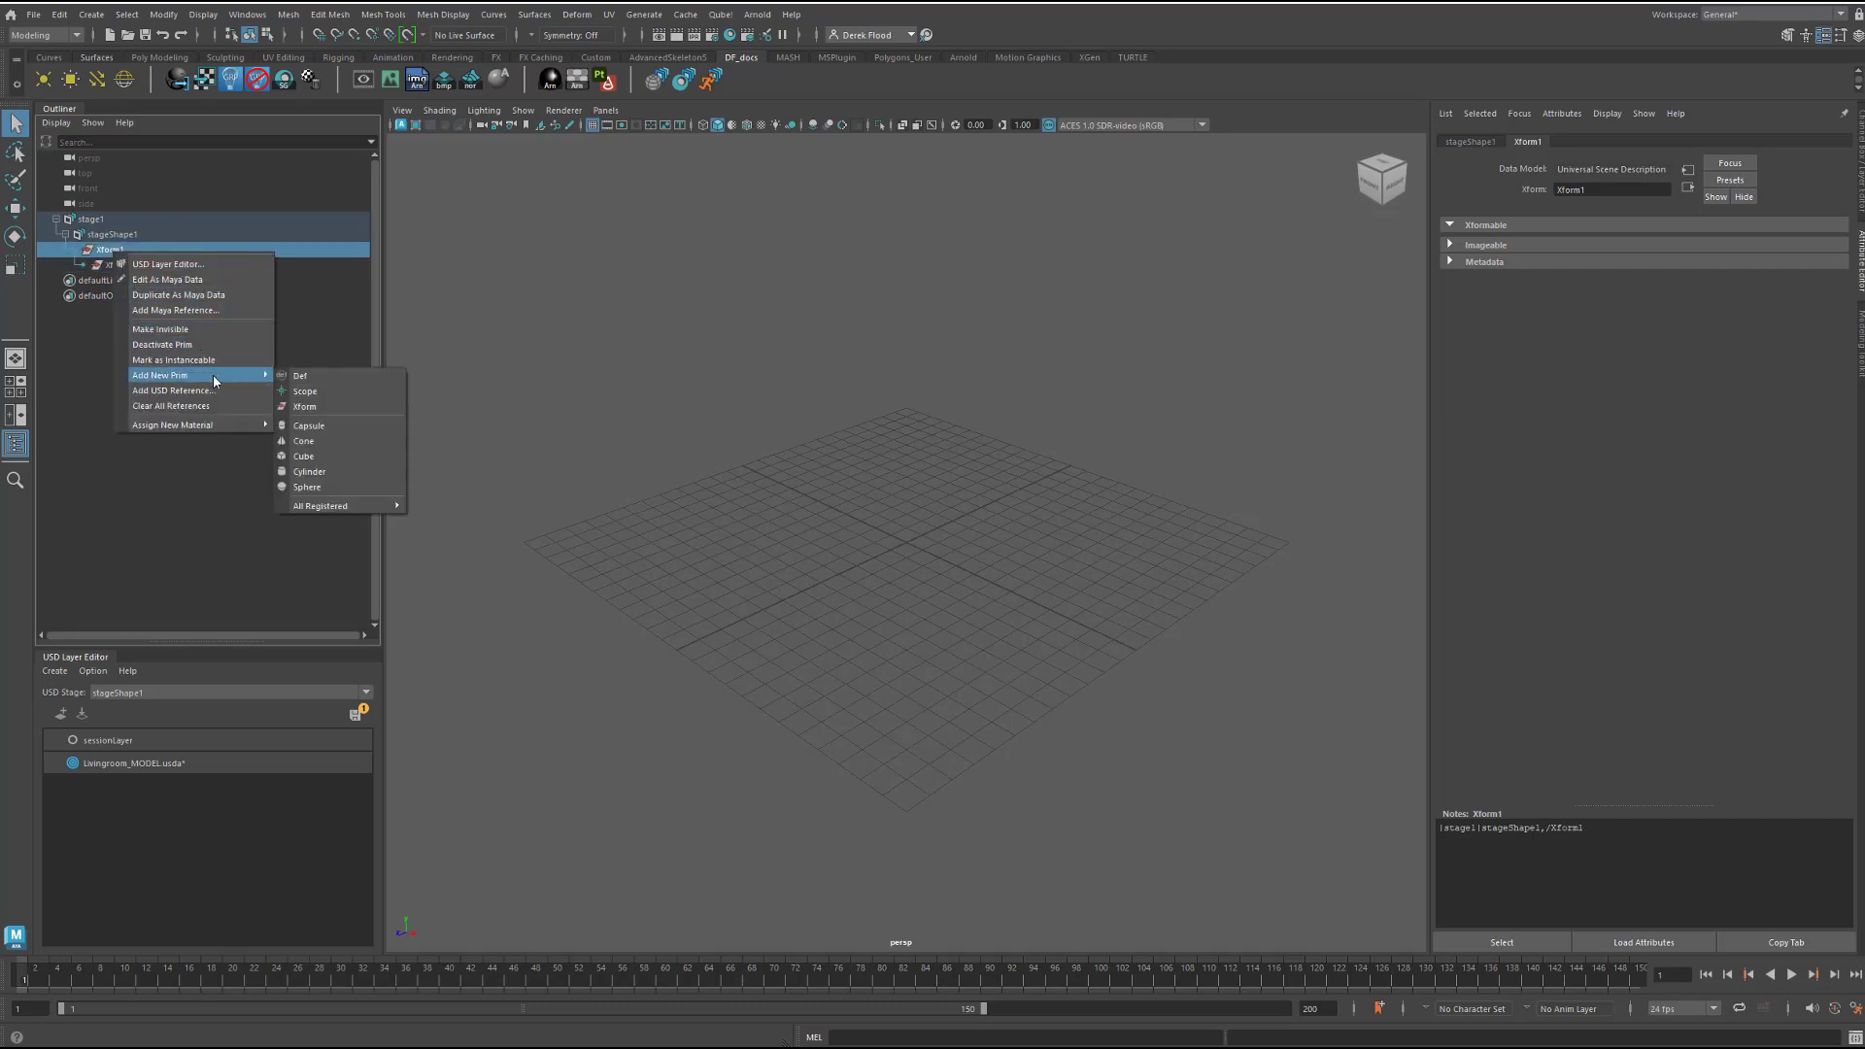
left_click(304, 404)
Rename the top Xform1 to root and set its Metadata Kind to assembly
double_click(111, 250)
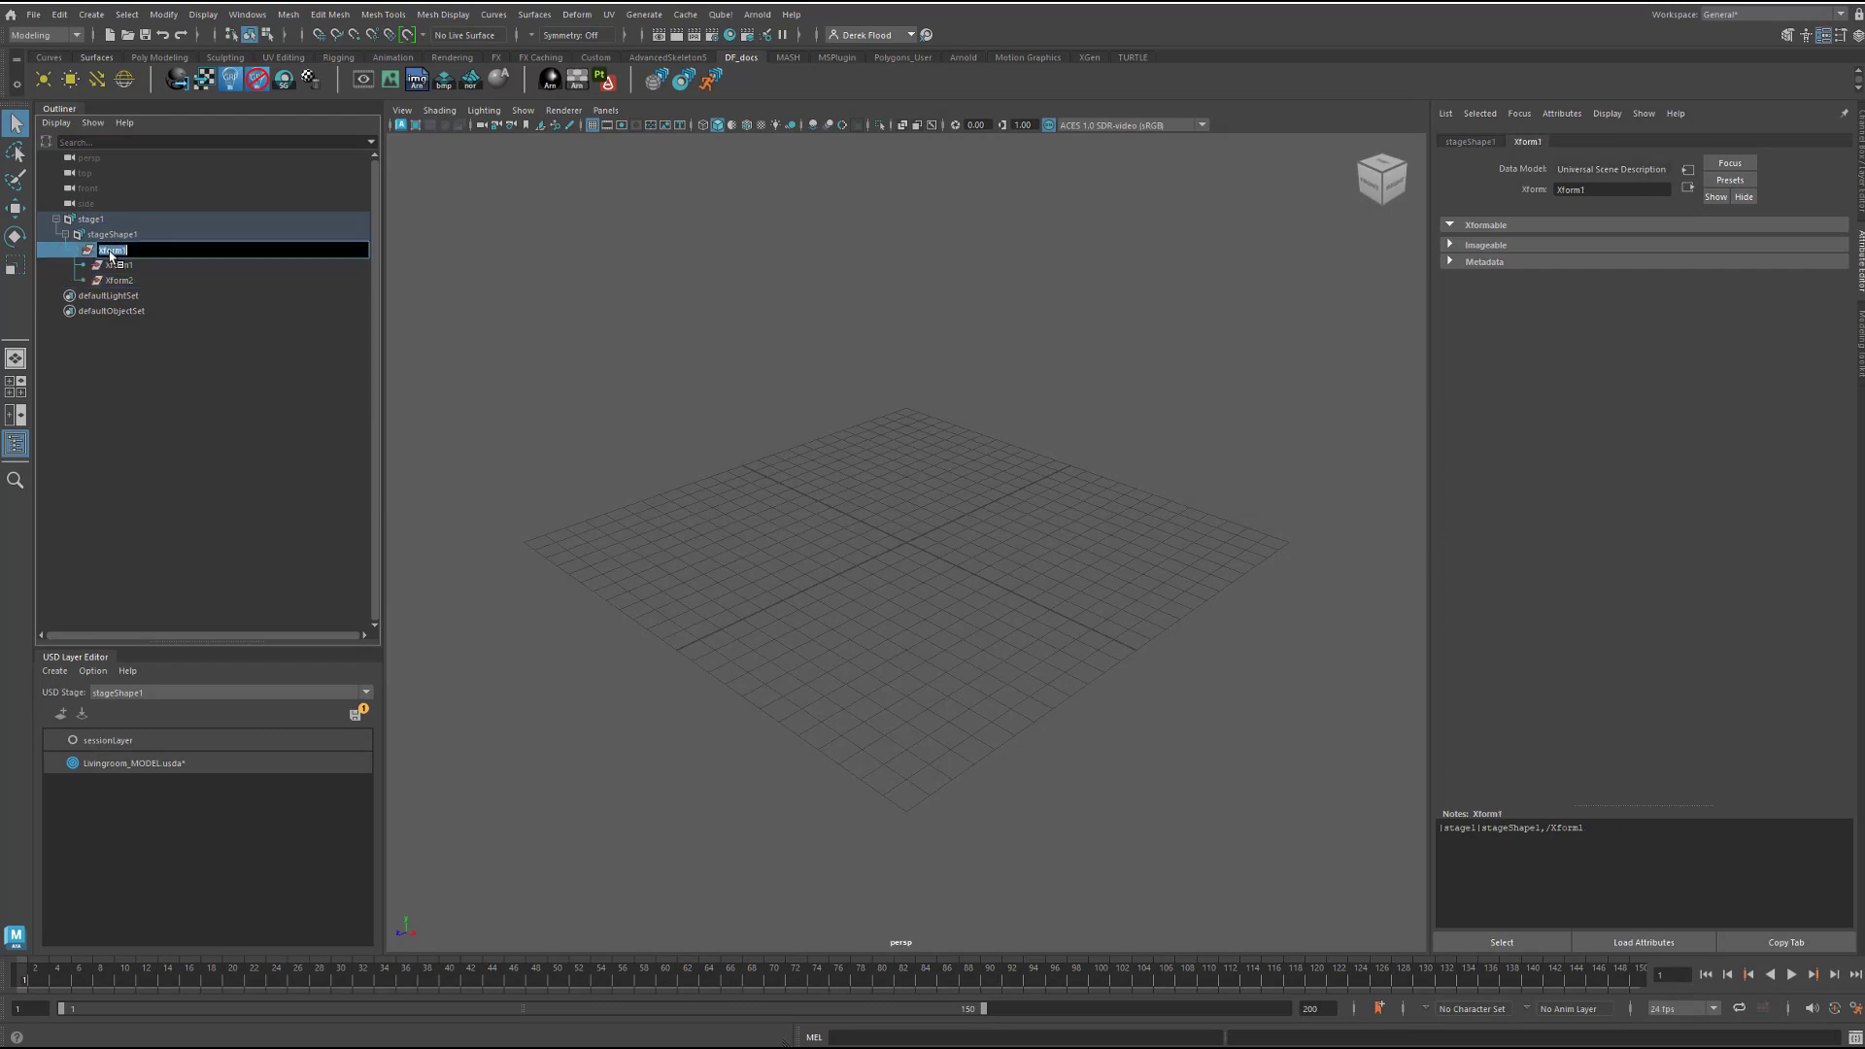
type("root")
key("Return")
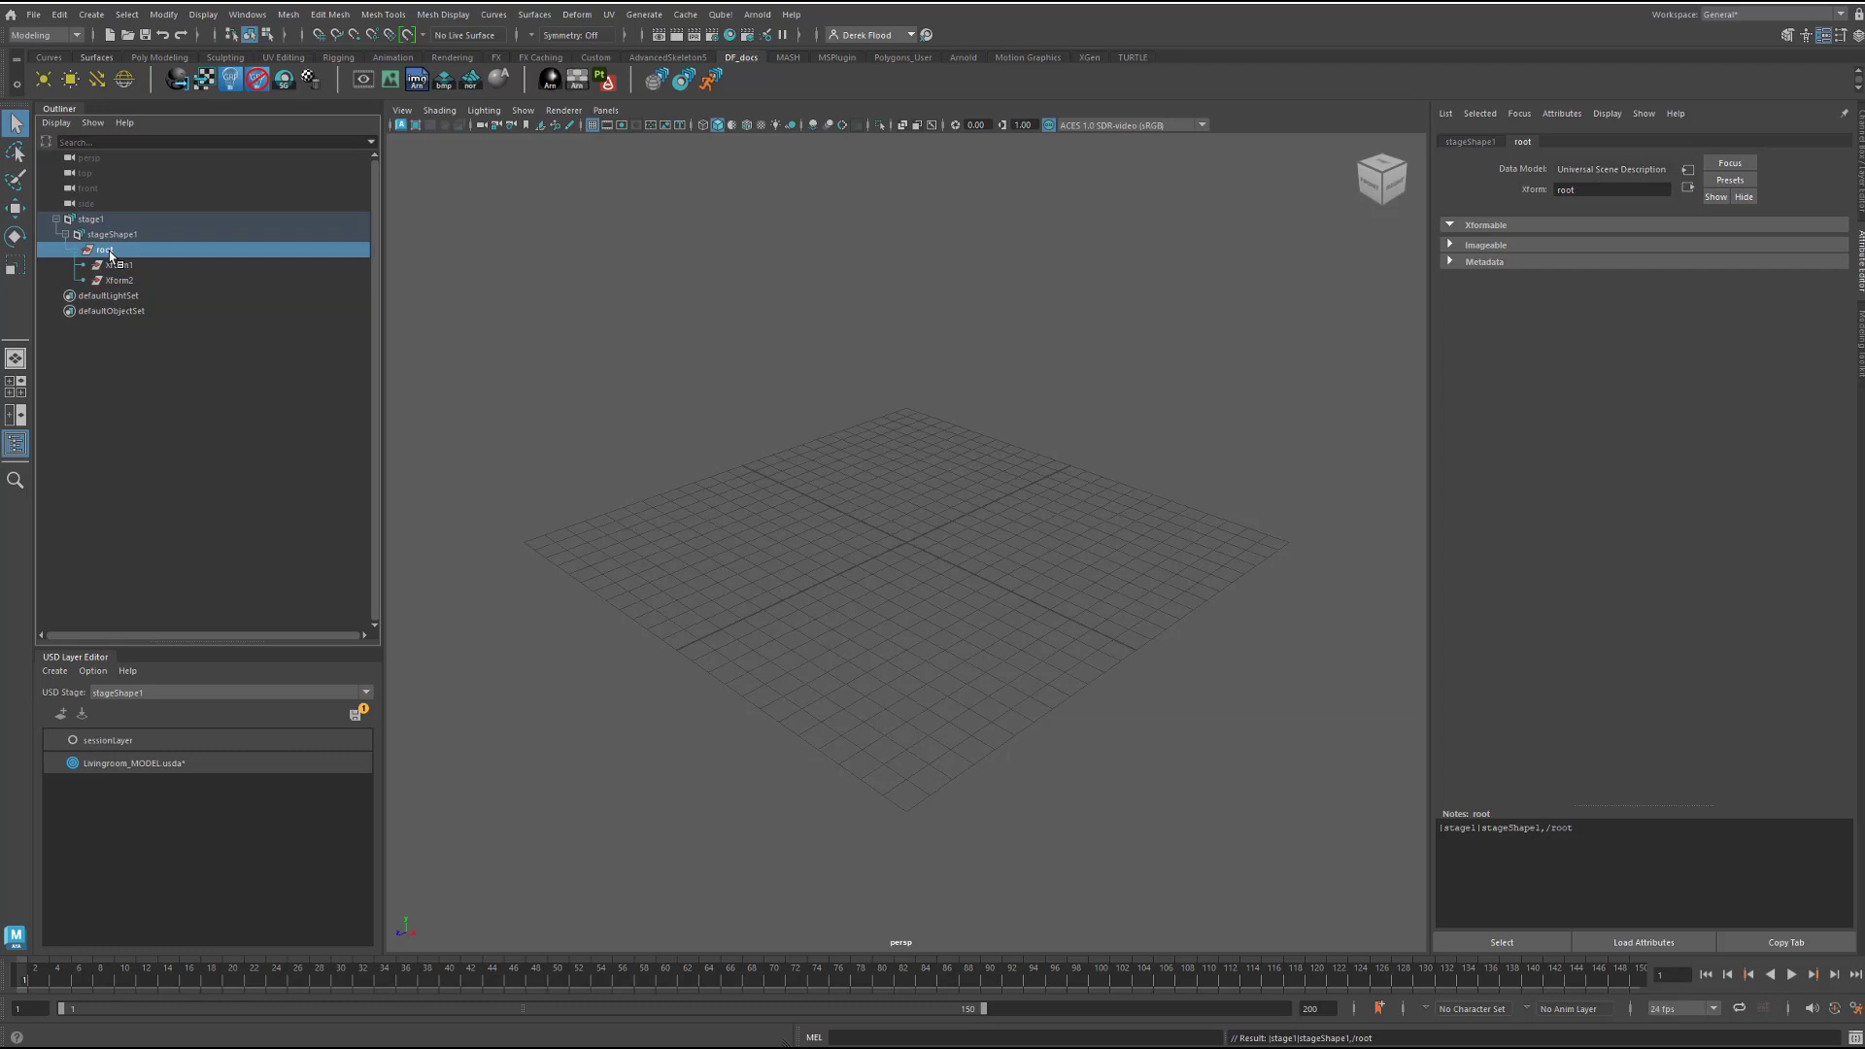
left_click(1451, 264)
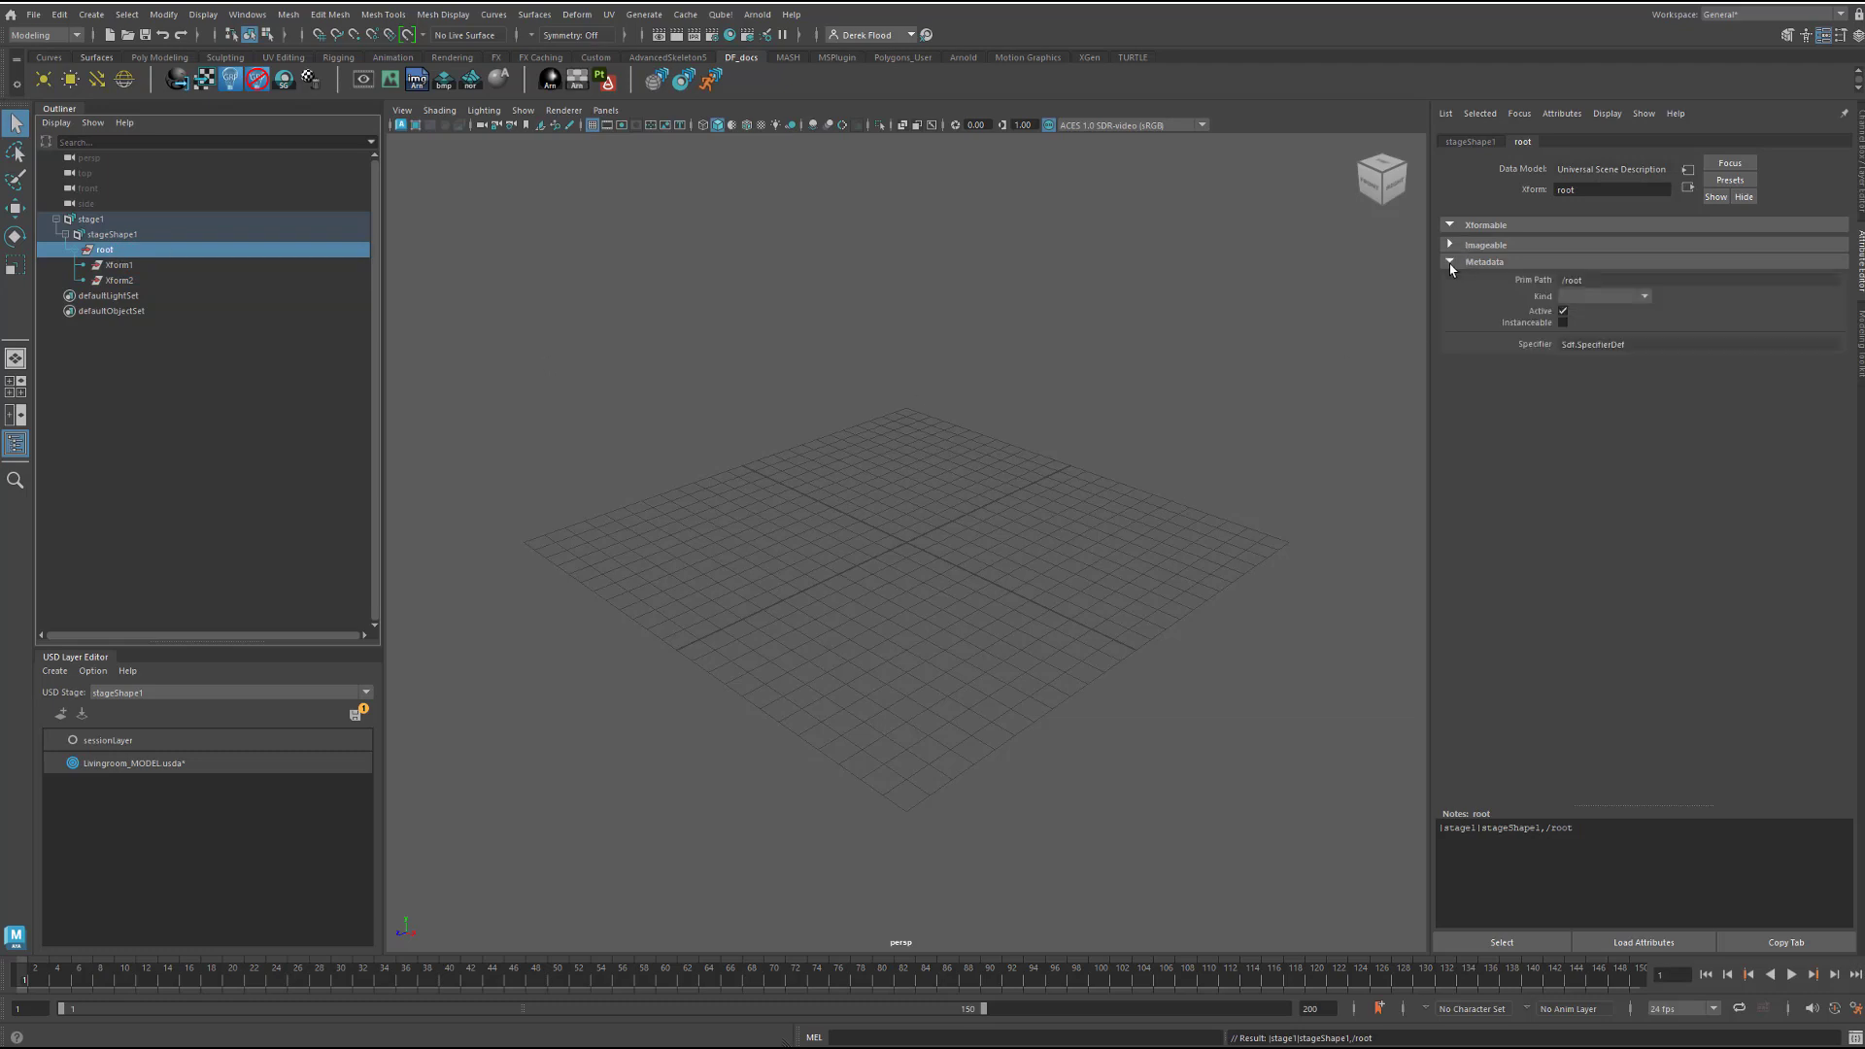
left_click(1644, 300)
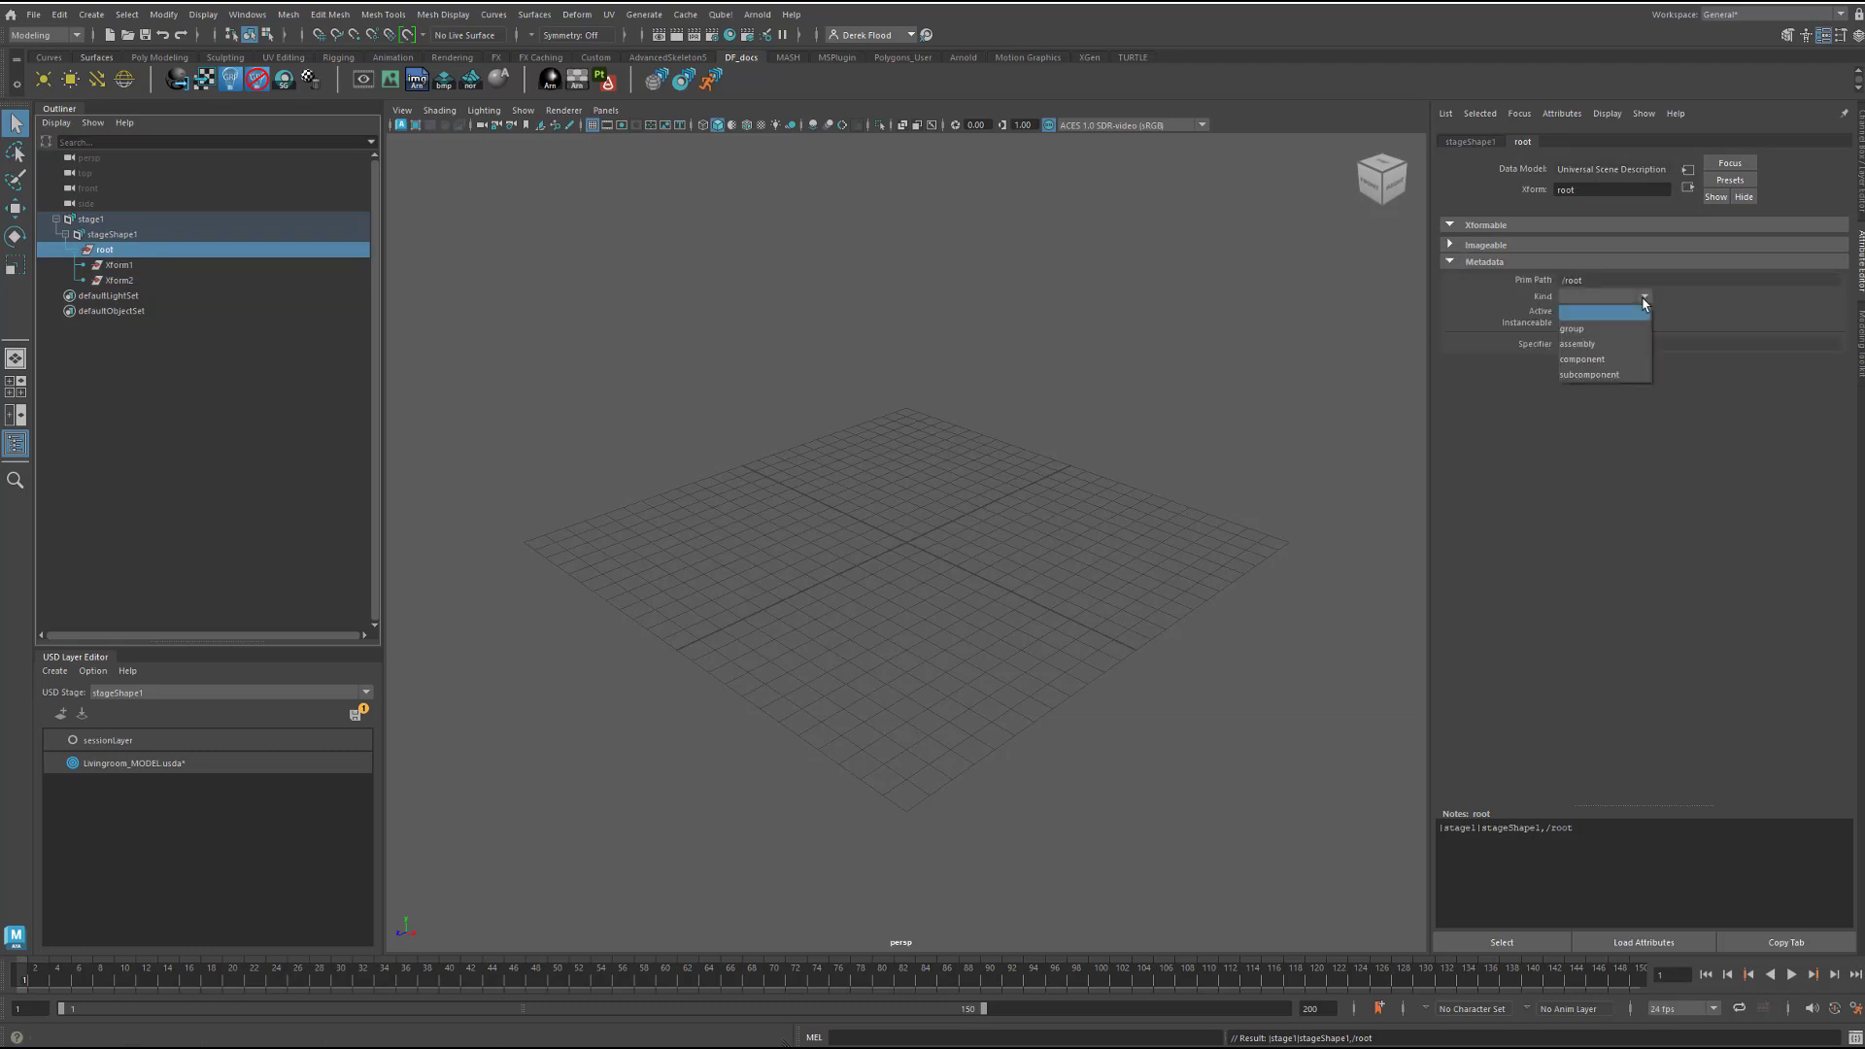
left_click(1603, 346)
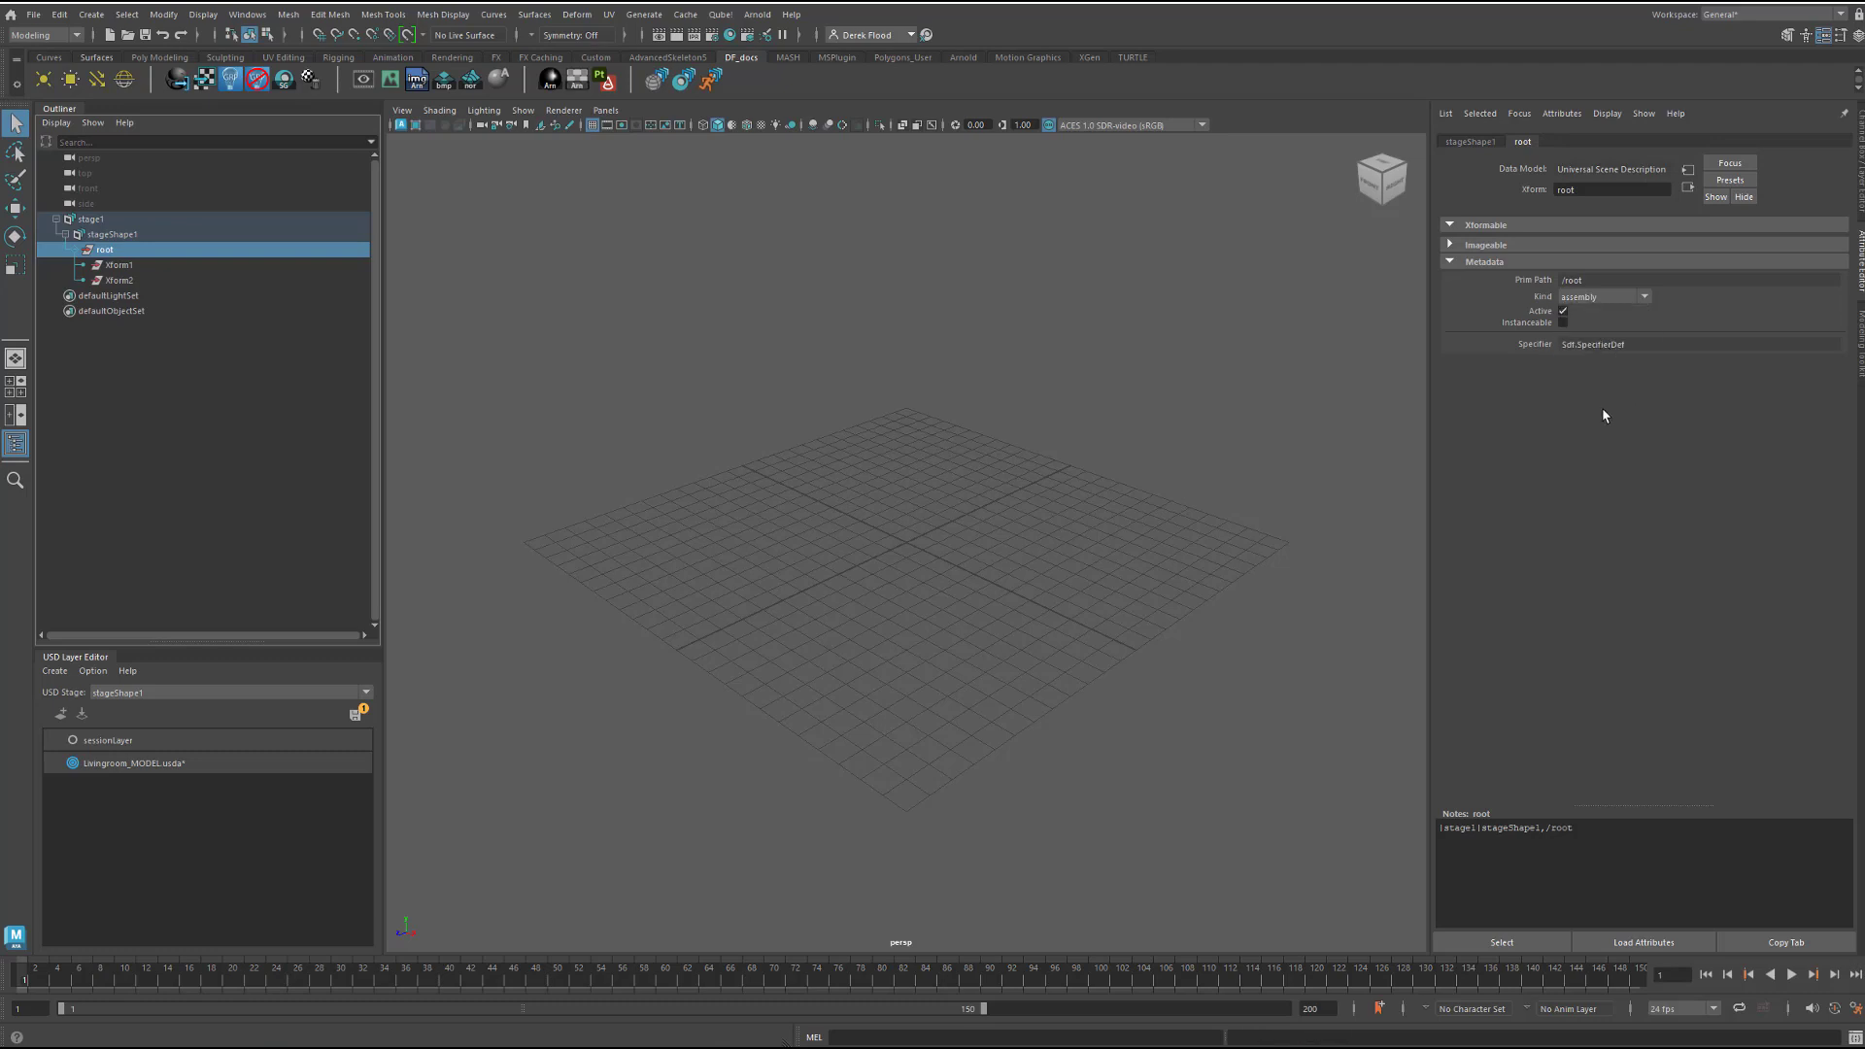
Rename the two child Xforms to hall and room
left_click(120, 266)
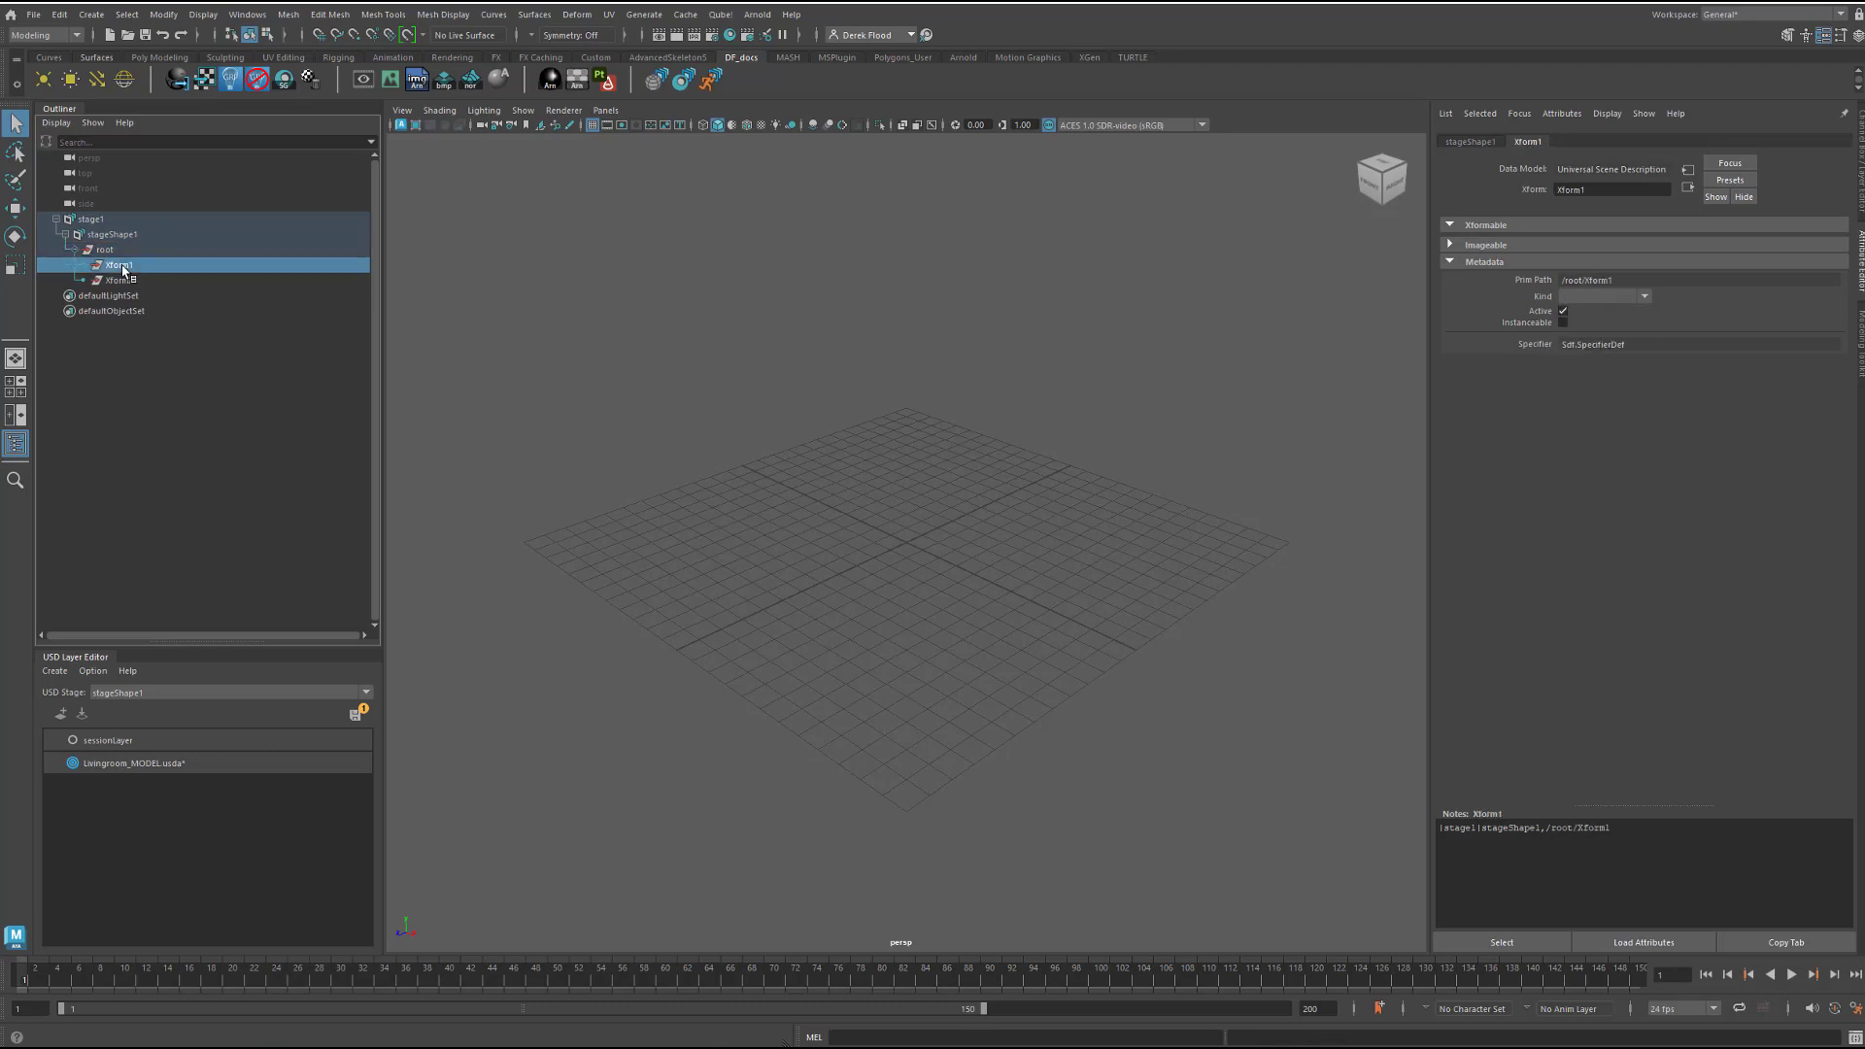
double_click(121, 266)
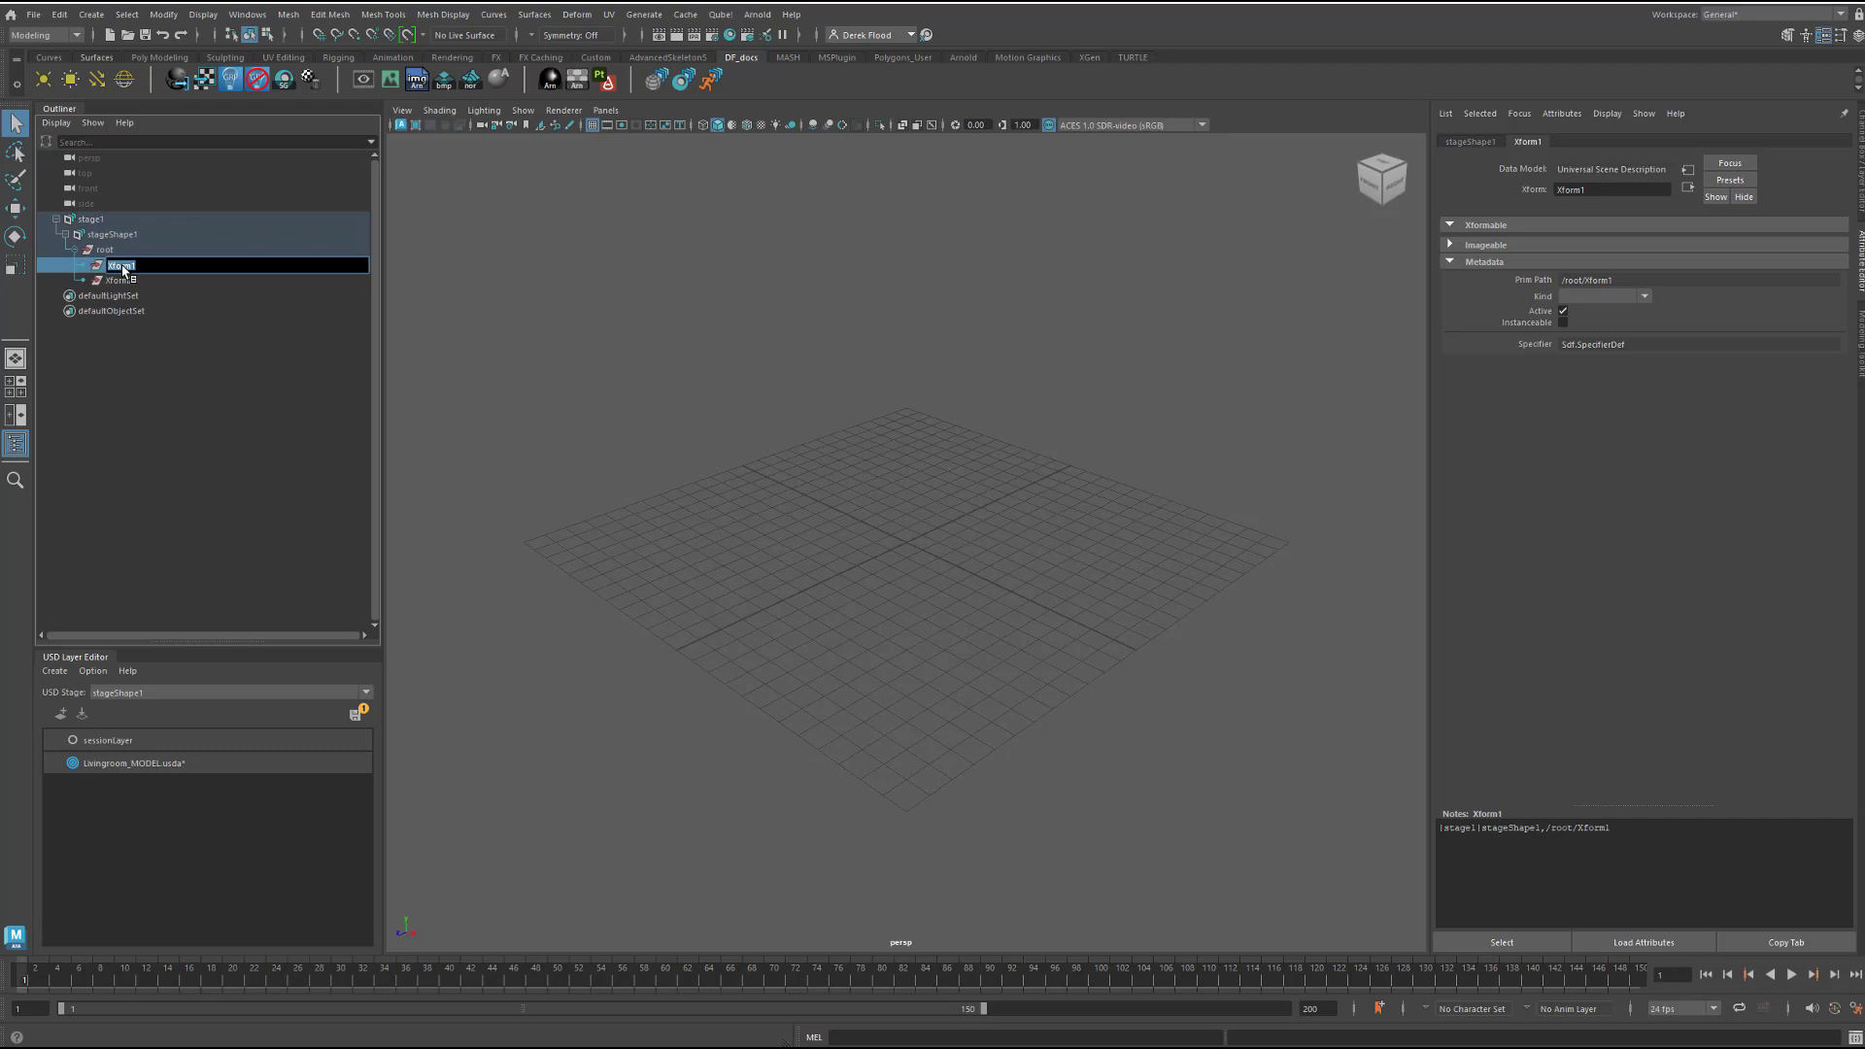
type("hall")
key("Return")
double_click(124, 282)
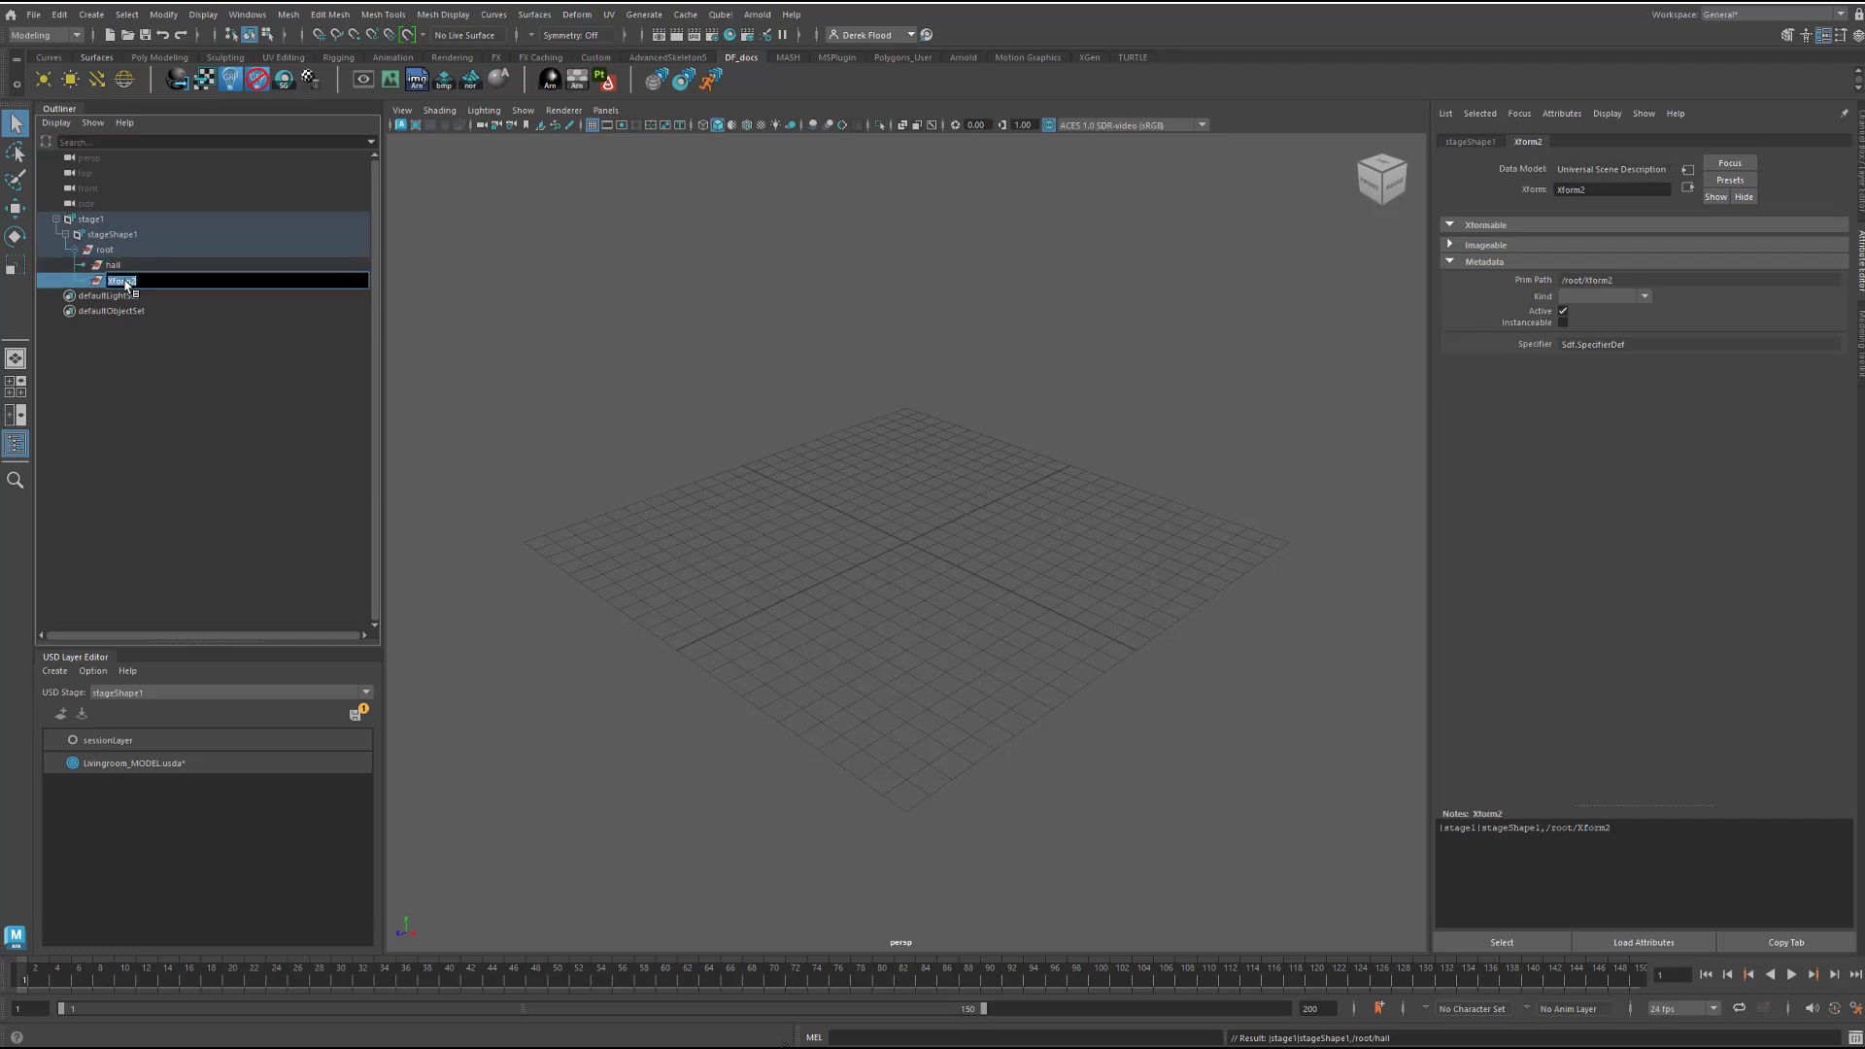
type("l")
key("Return")
Add elements/hall_mod.usda as a USD reference on the hall prim
left_click(118, 268)
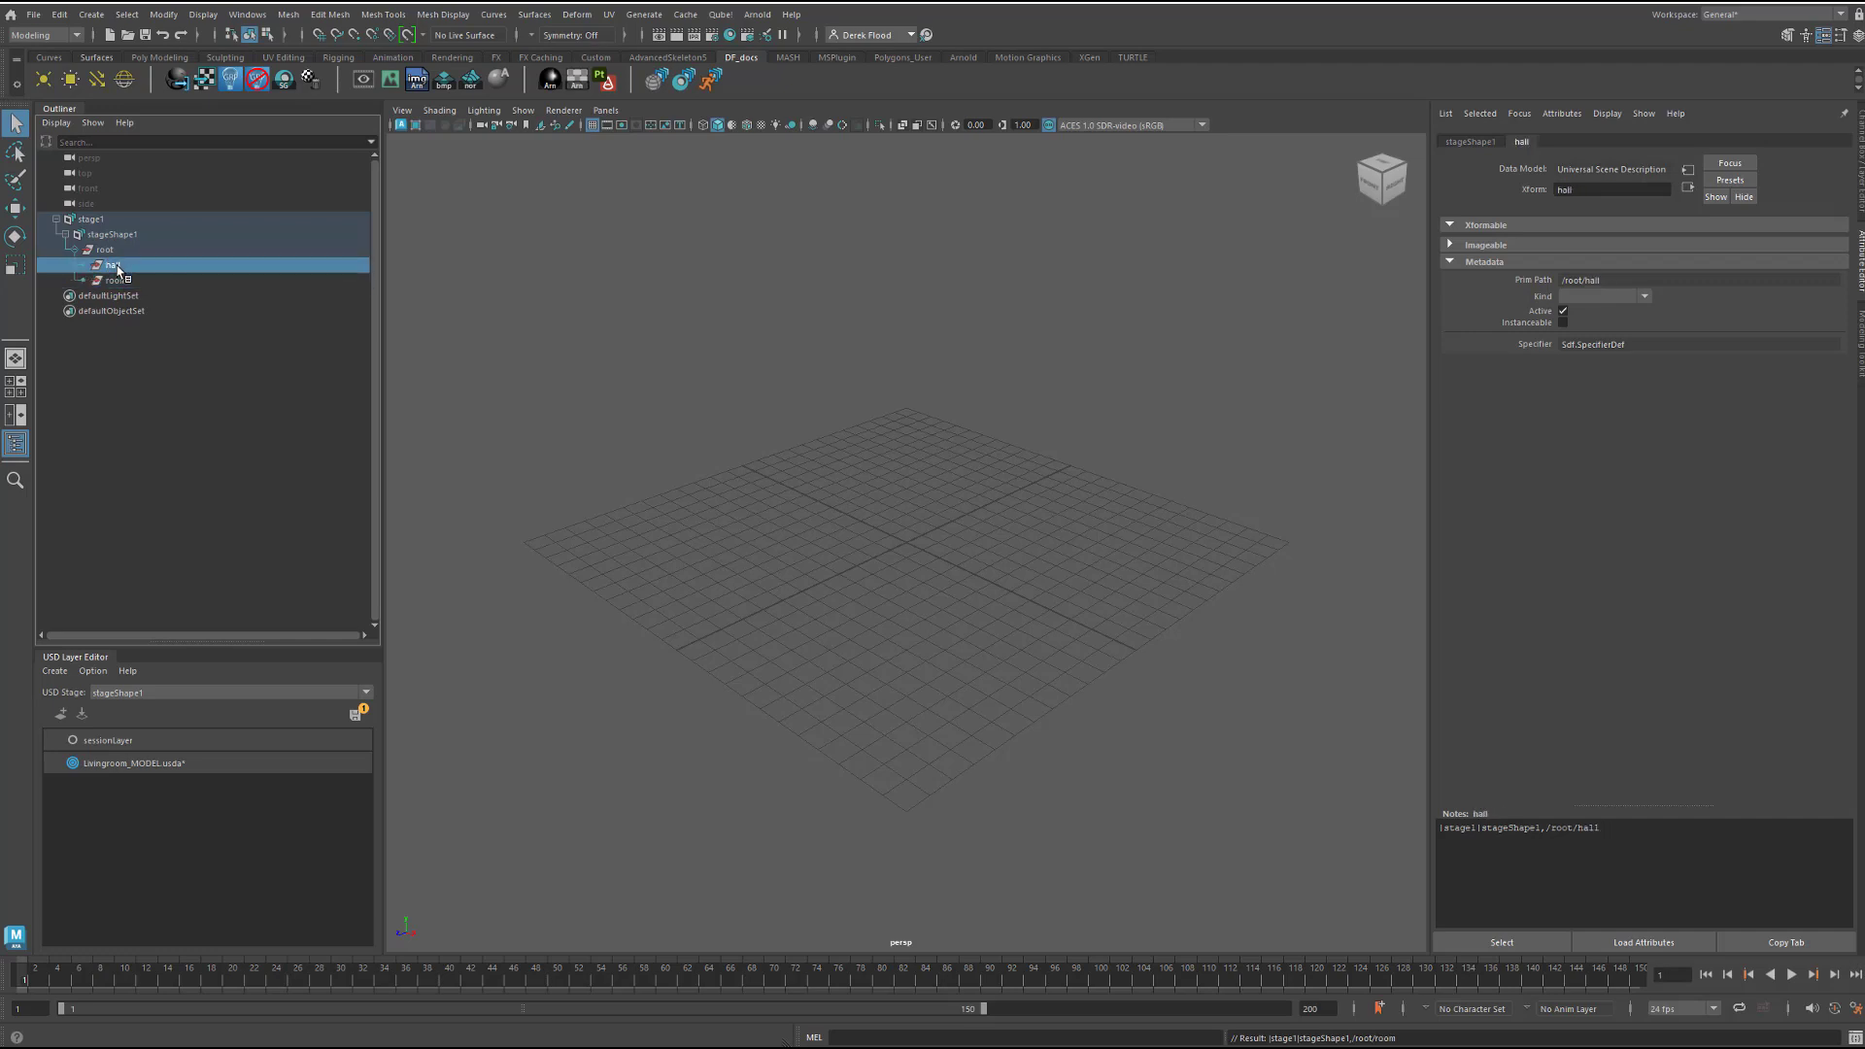
right_click(117, 268)
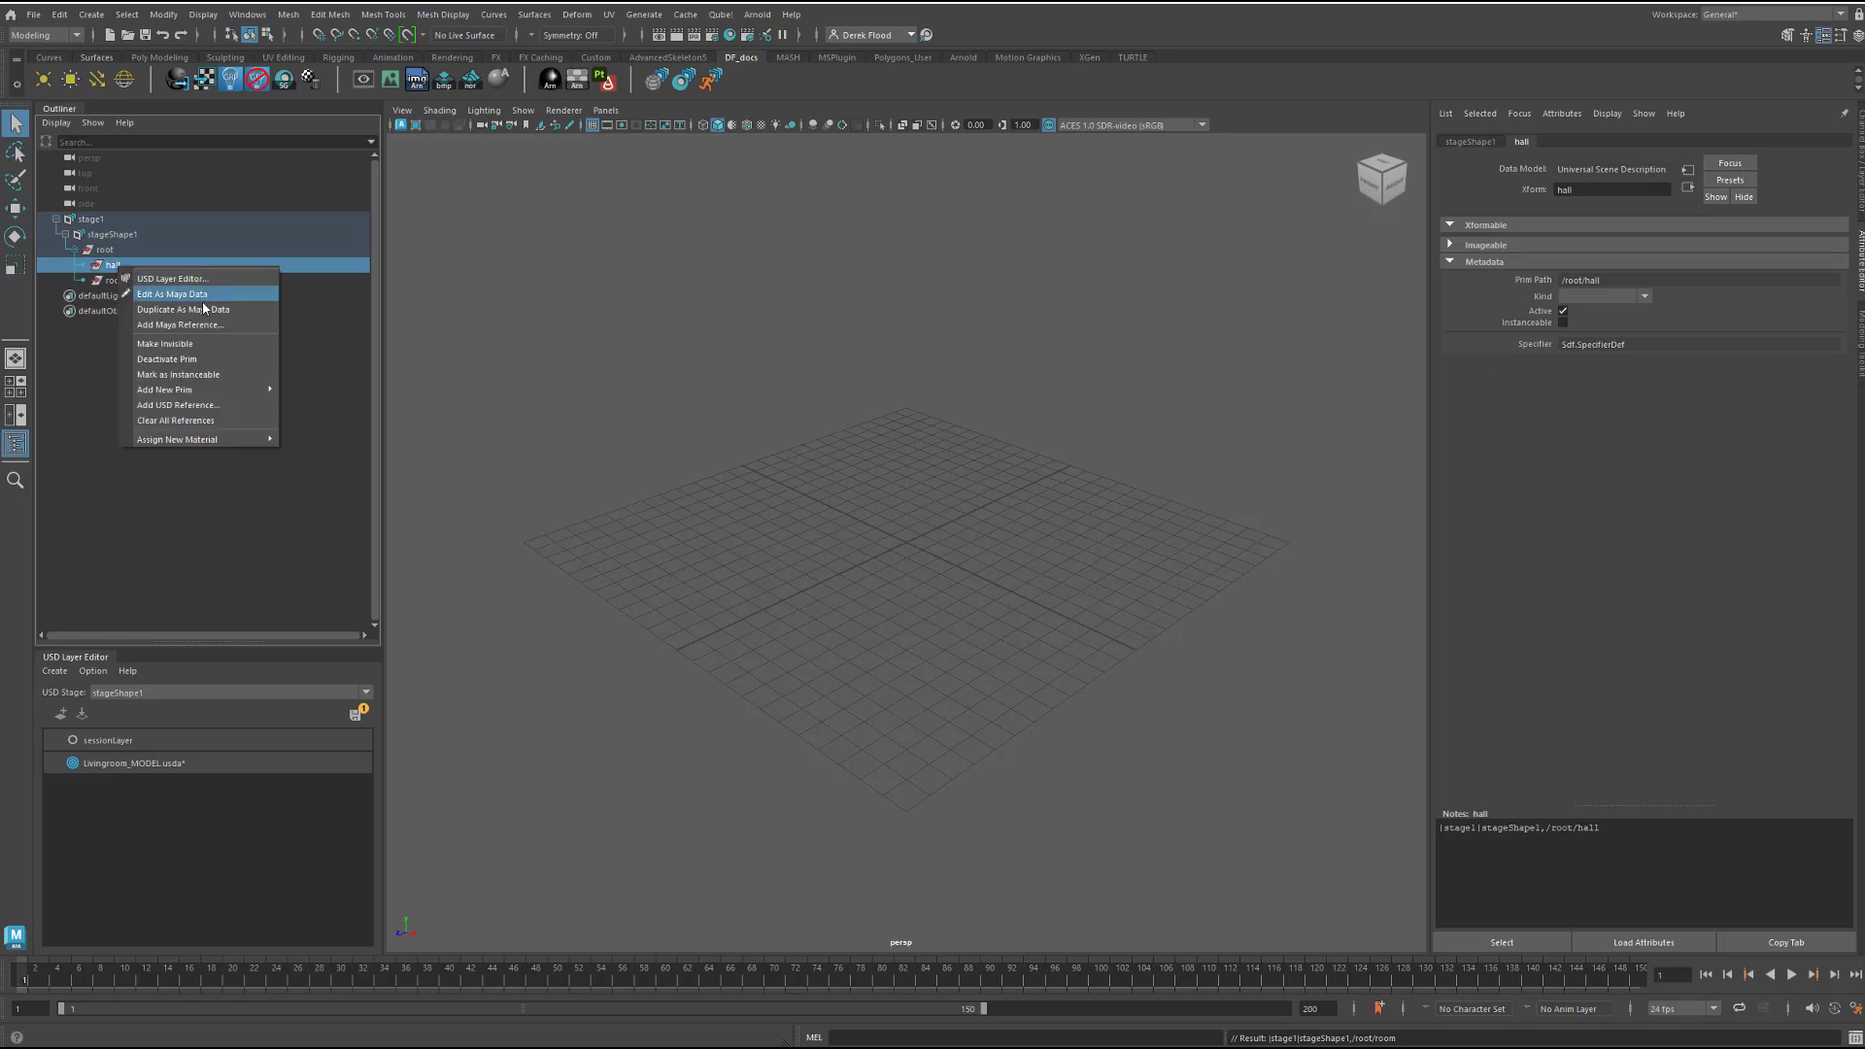
left_click(210, 413)
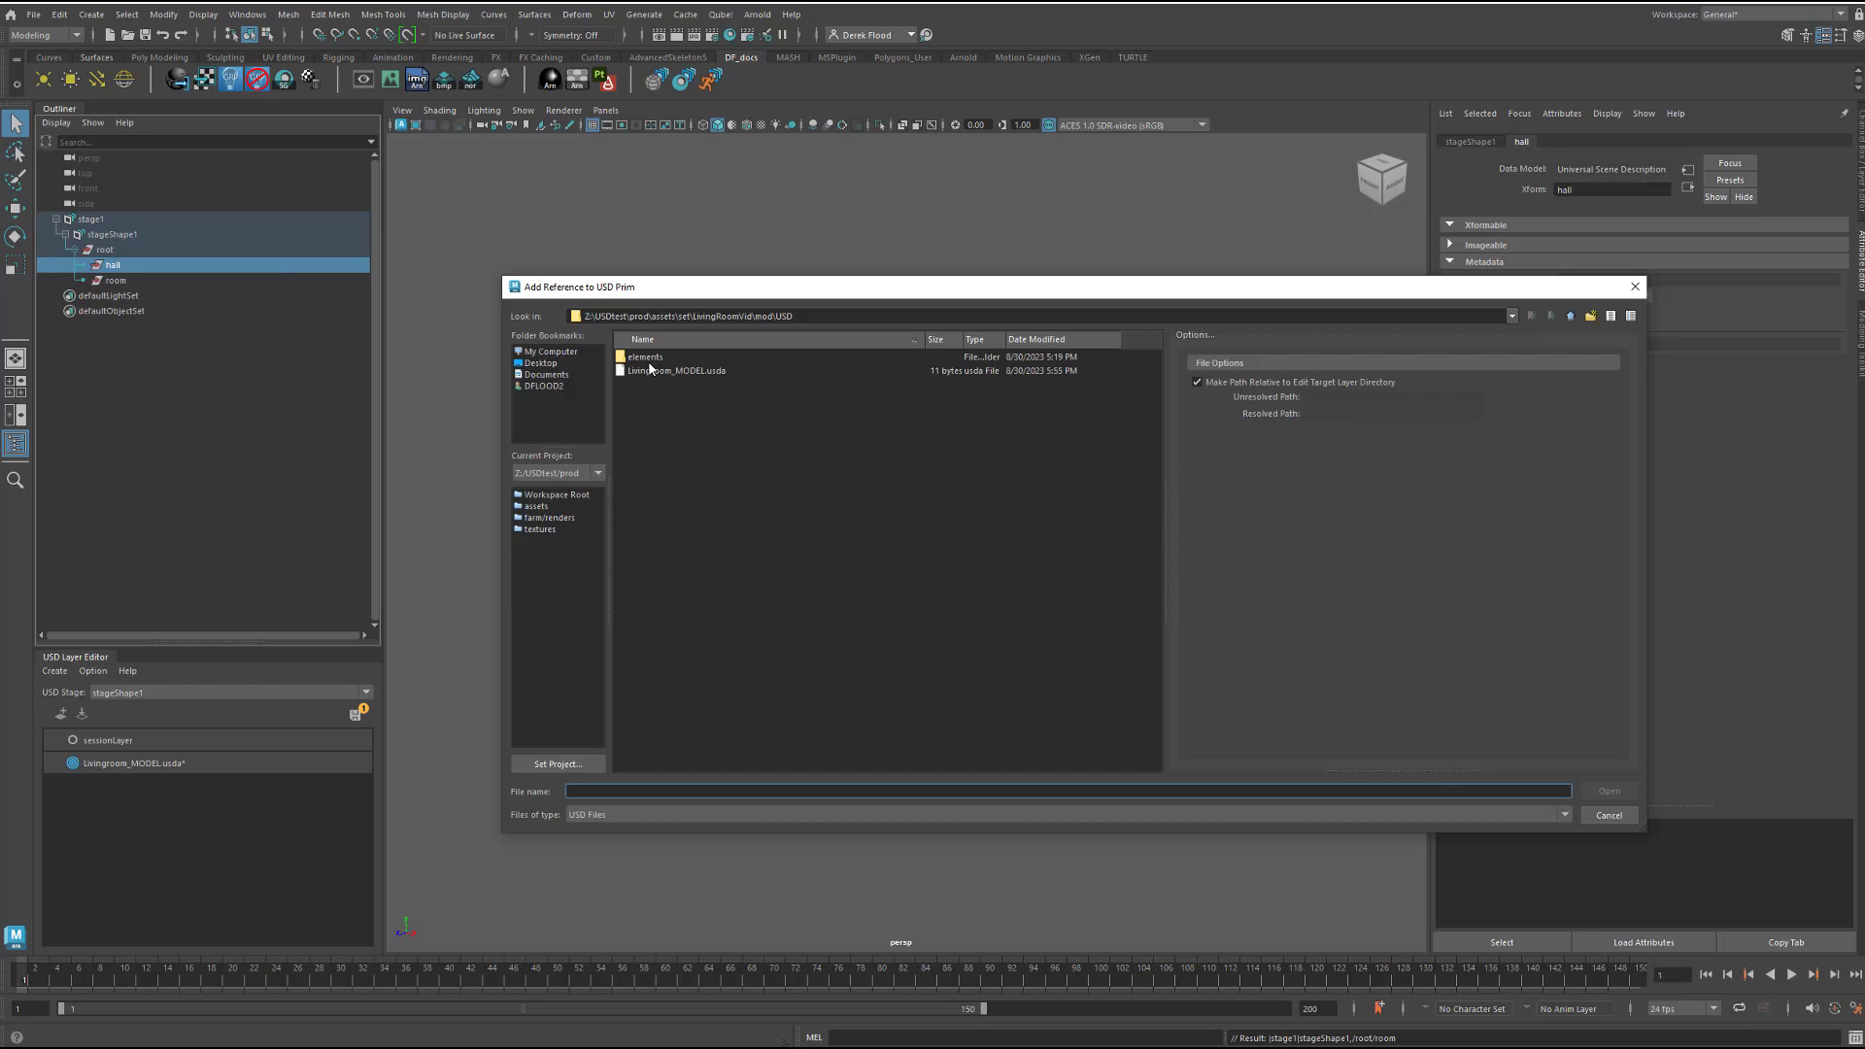
double_click(647, 359)
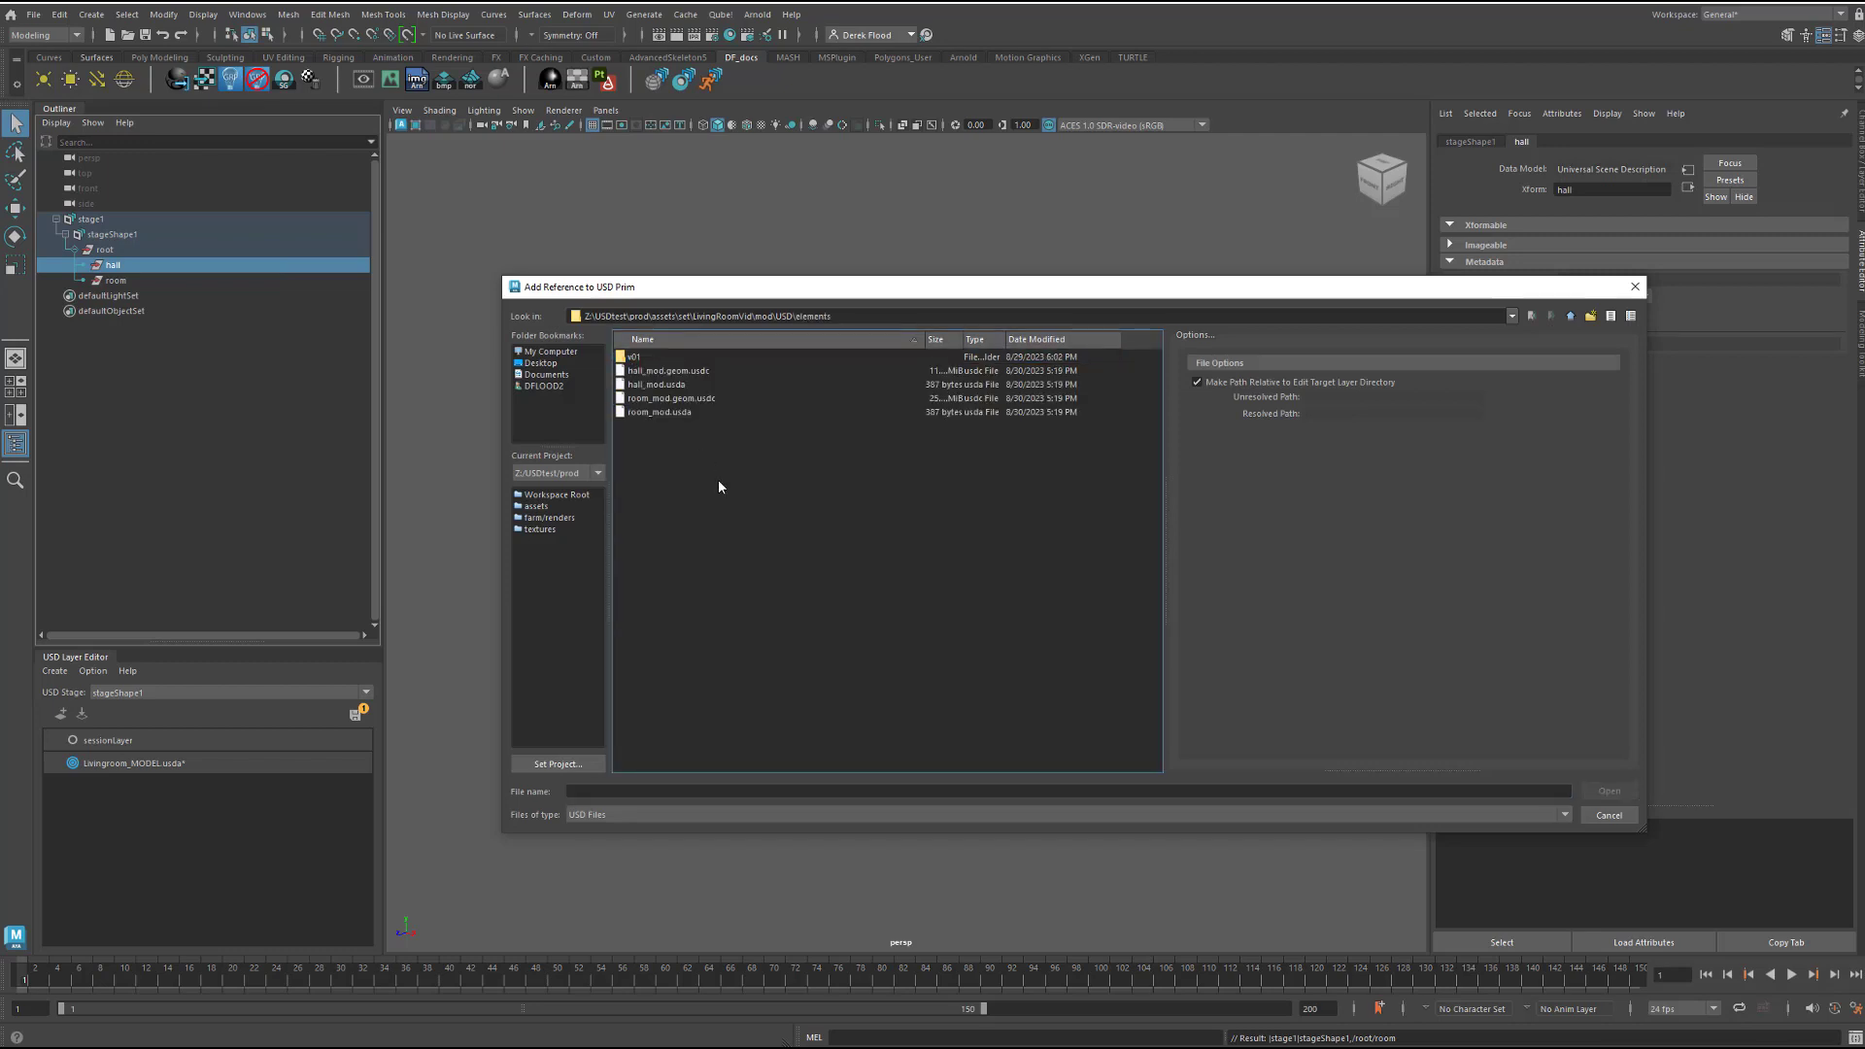
left_click(653, 388)
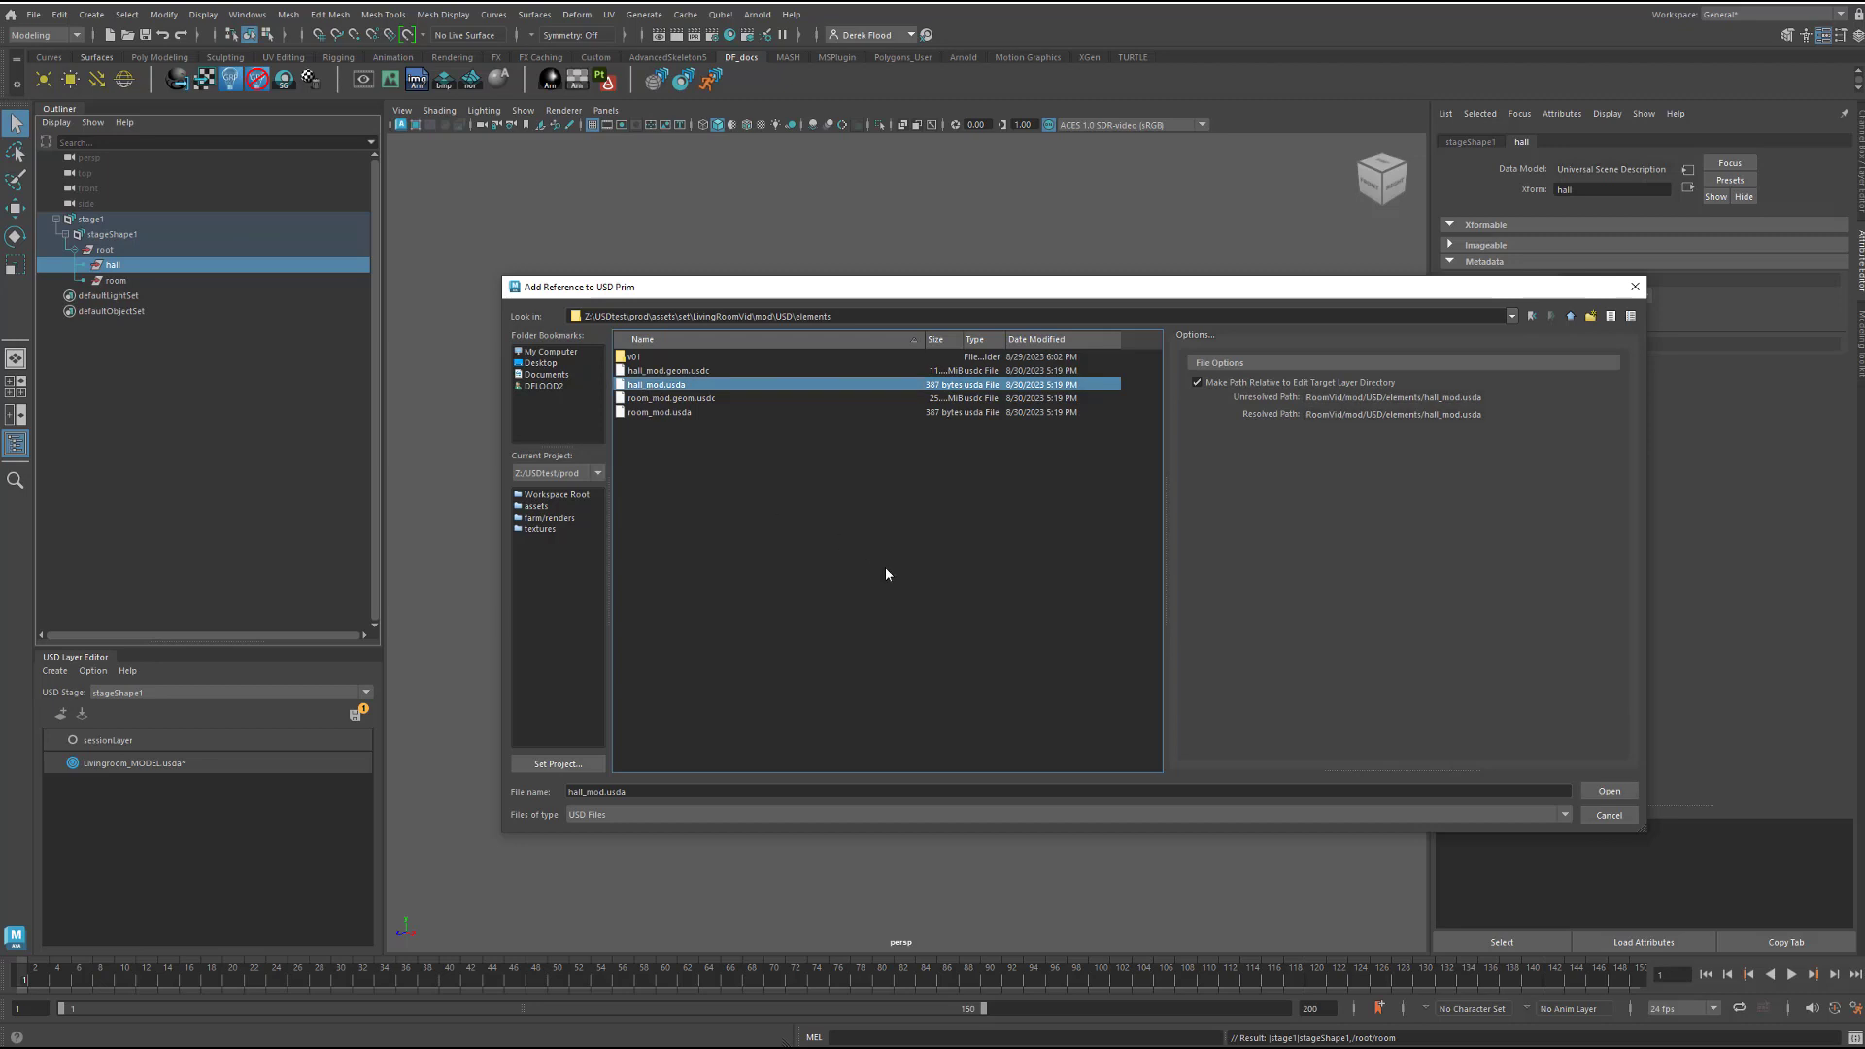
left_click(1594, 789)
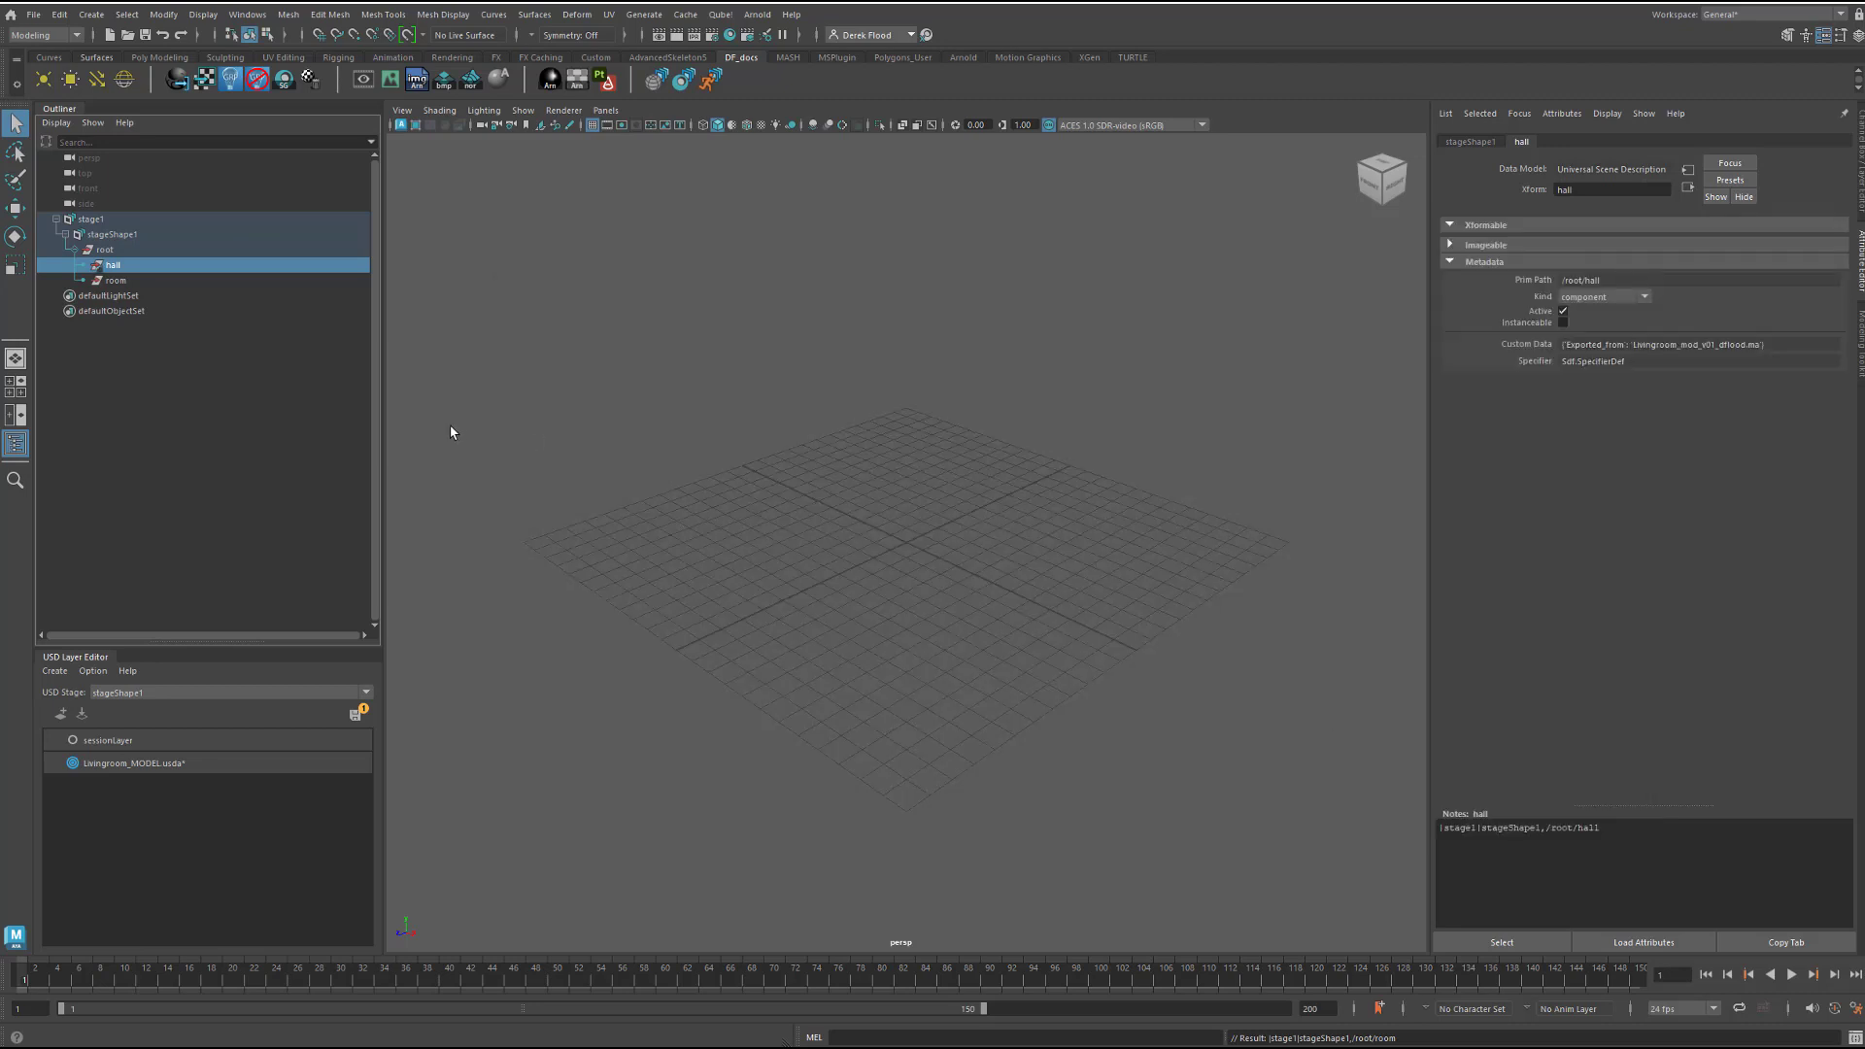
Add room_mod.usda as a USD reference on the room prim and view the whole room
right_click(118, 284)
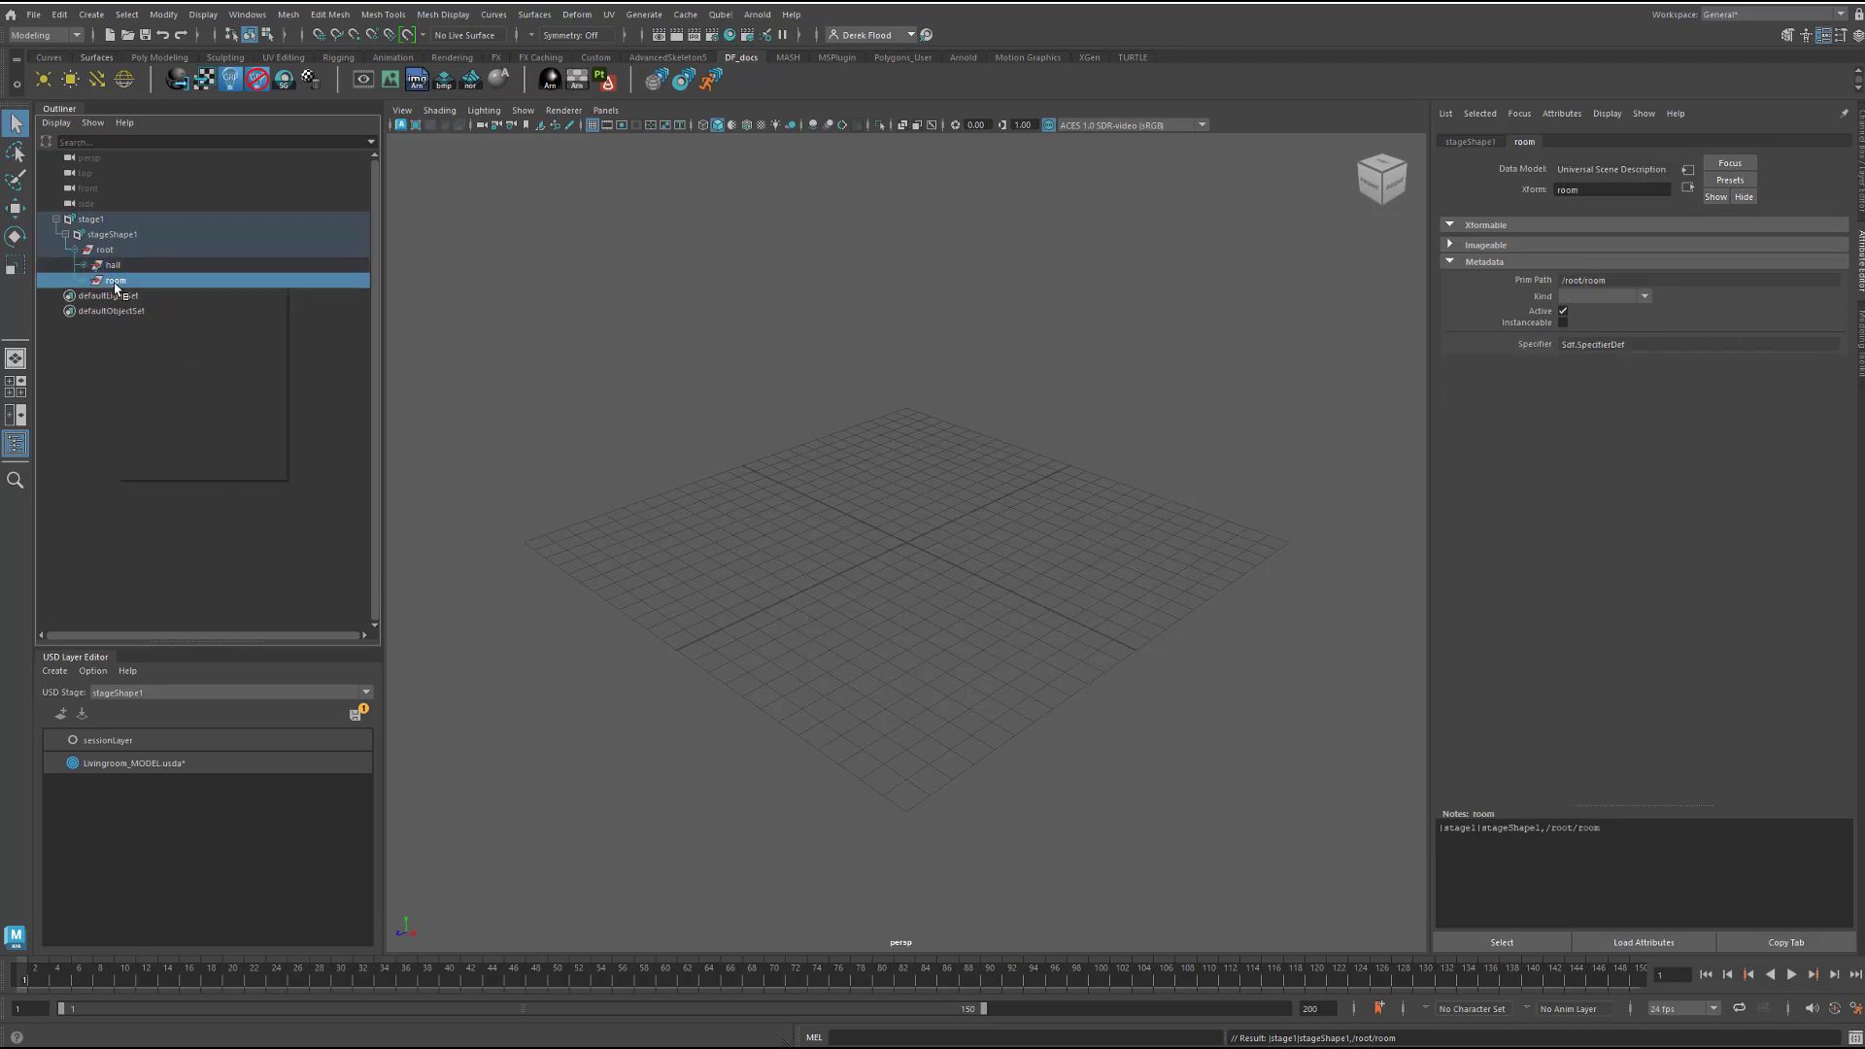
left_click(234, 424)
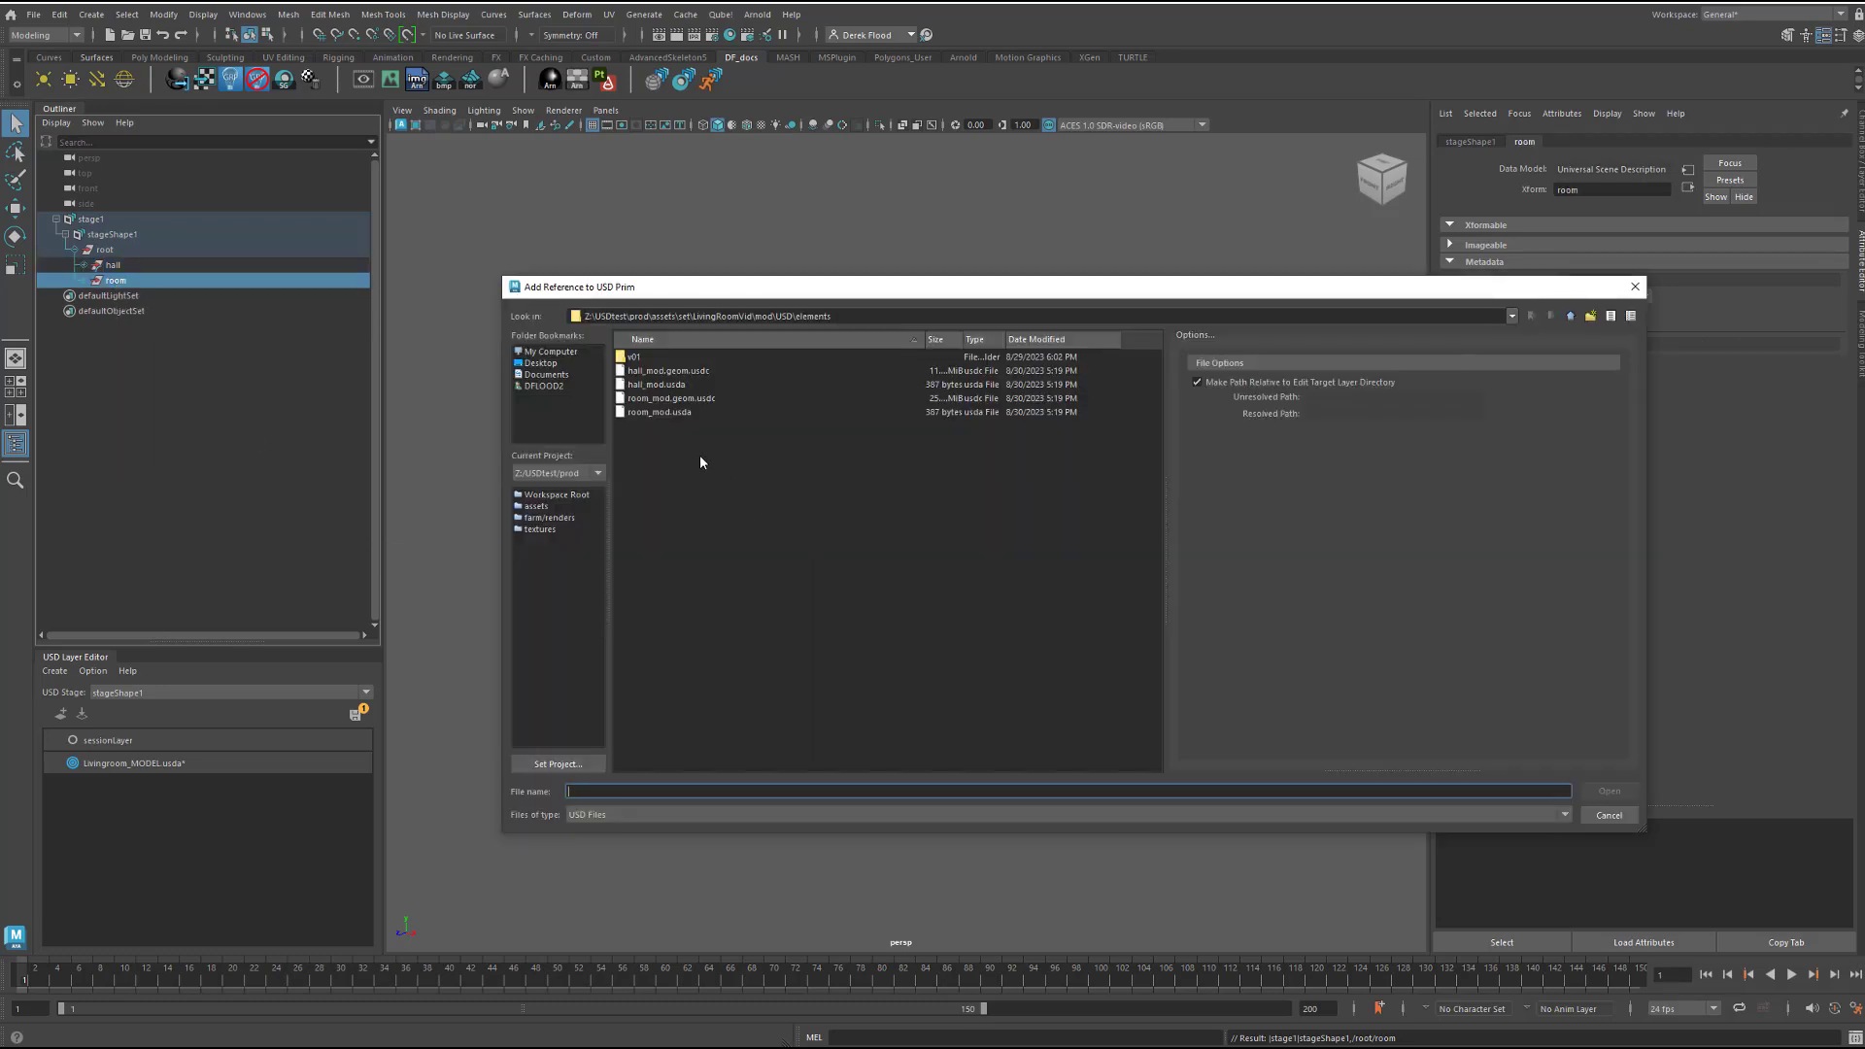
left_click(653, 416)
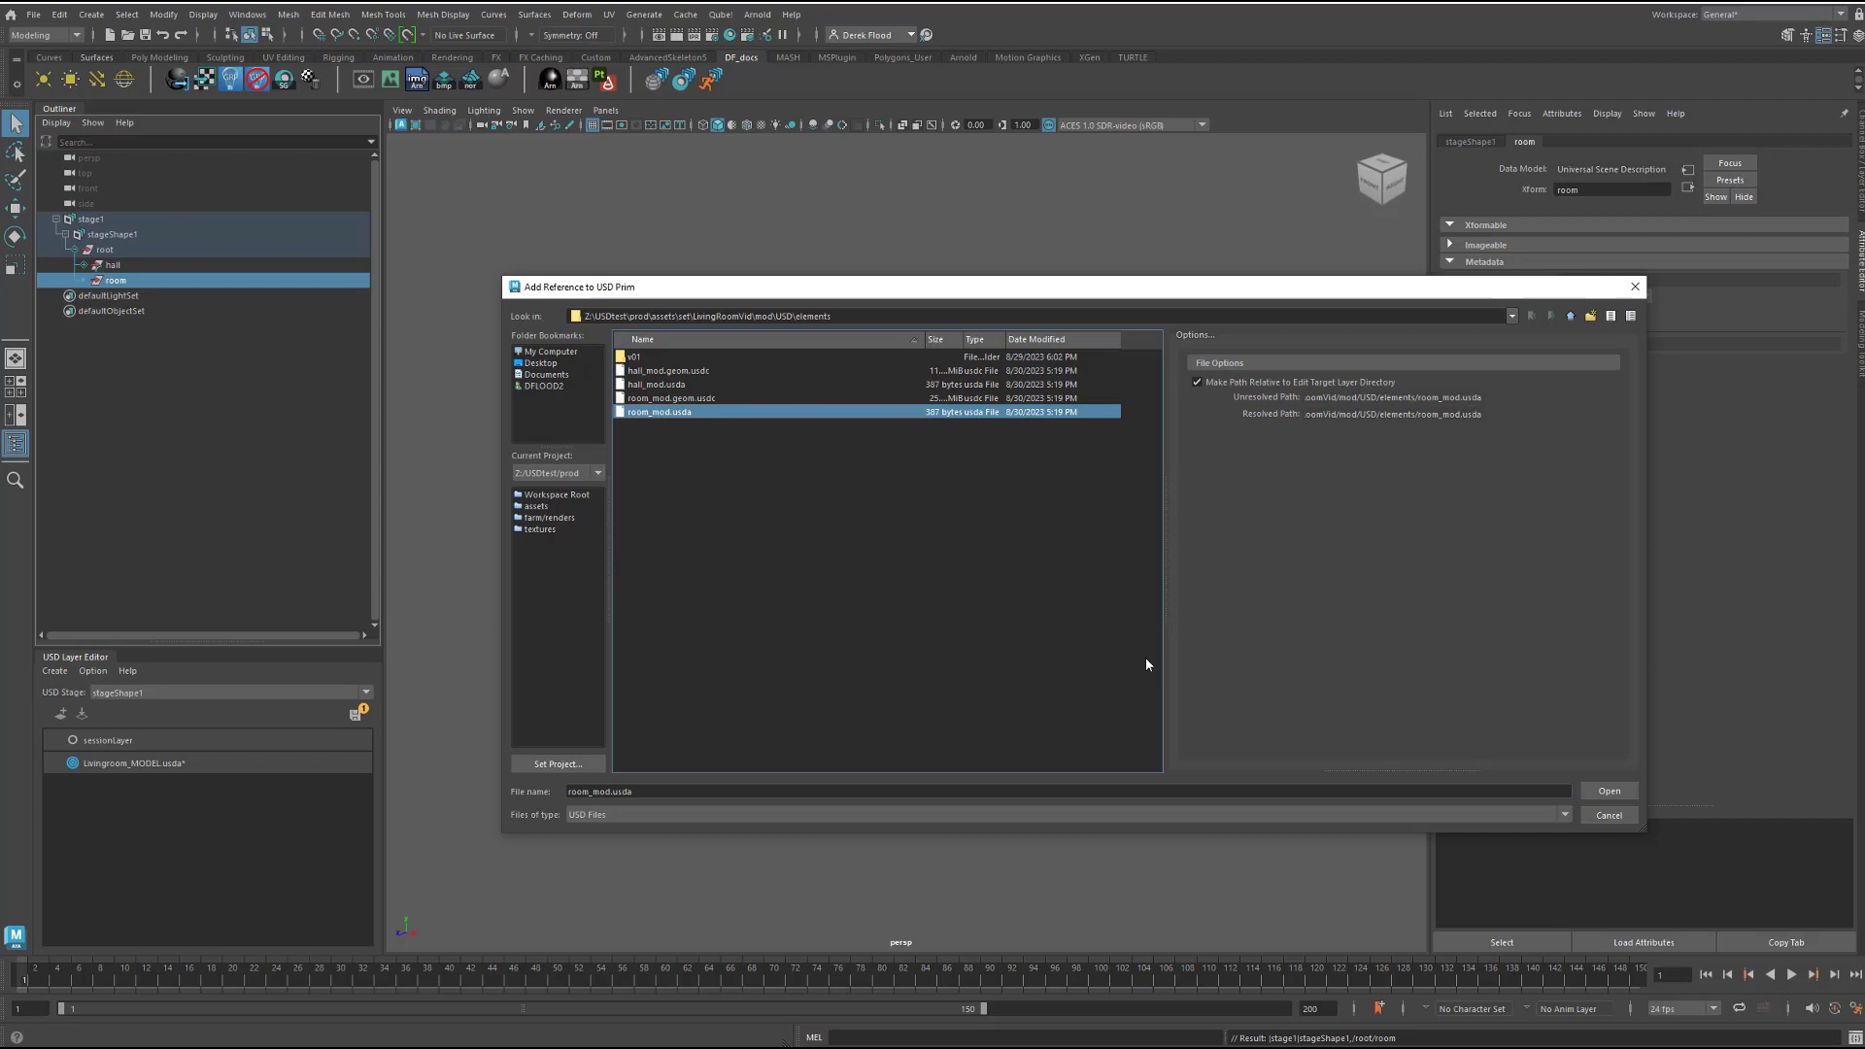
left_click(1591, 795)
mouse_move(930, 614)
left_mouse_down("alt")
mouse_move(977, 553)
mouse_move(953, 619)
mouse_move(953, 587)
left_mouse_up("alt")
Turn on textured display, then save the stage over Livingroom_MODEL.usda from the Layer Editor
key("6")
scroll(1049, 668, "up", 5)
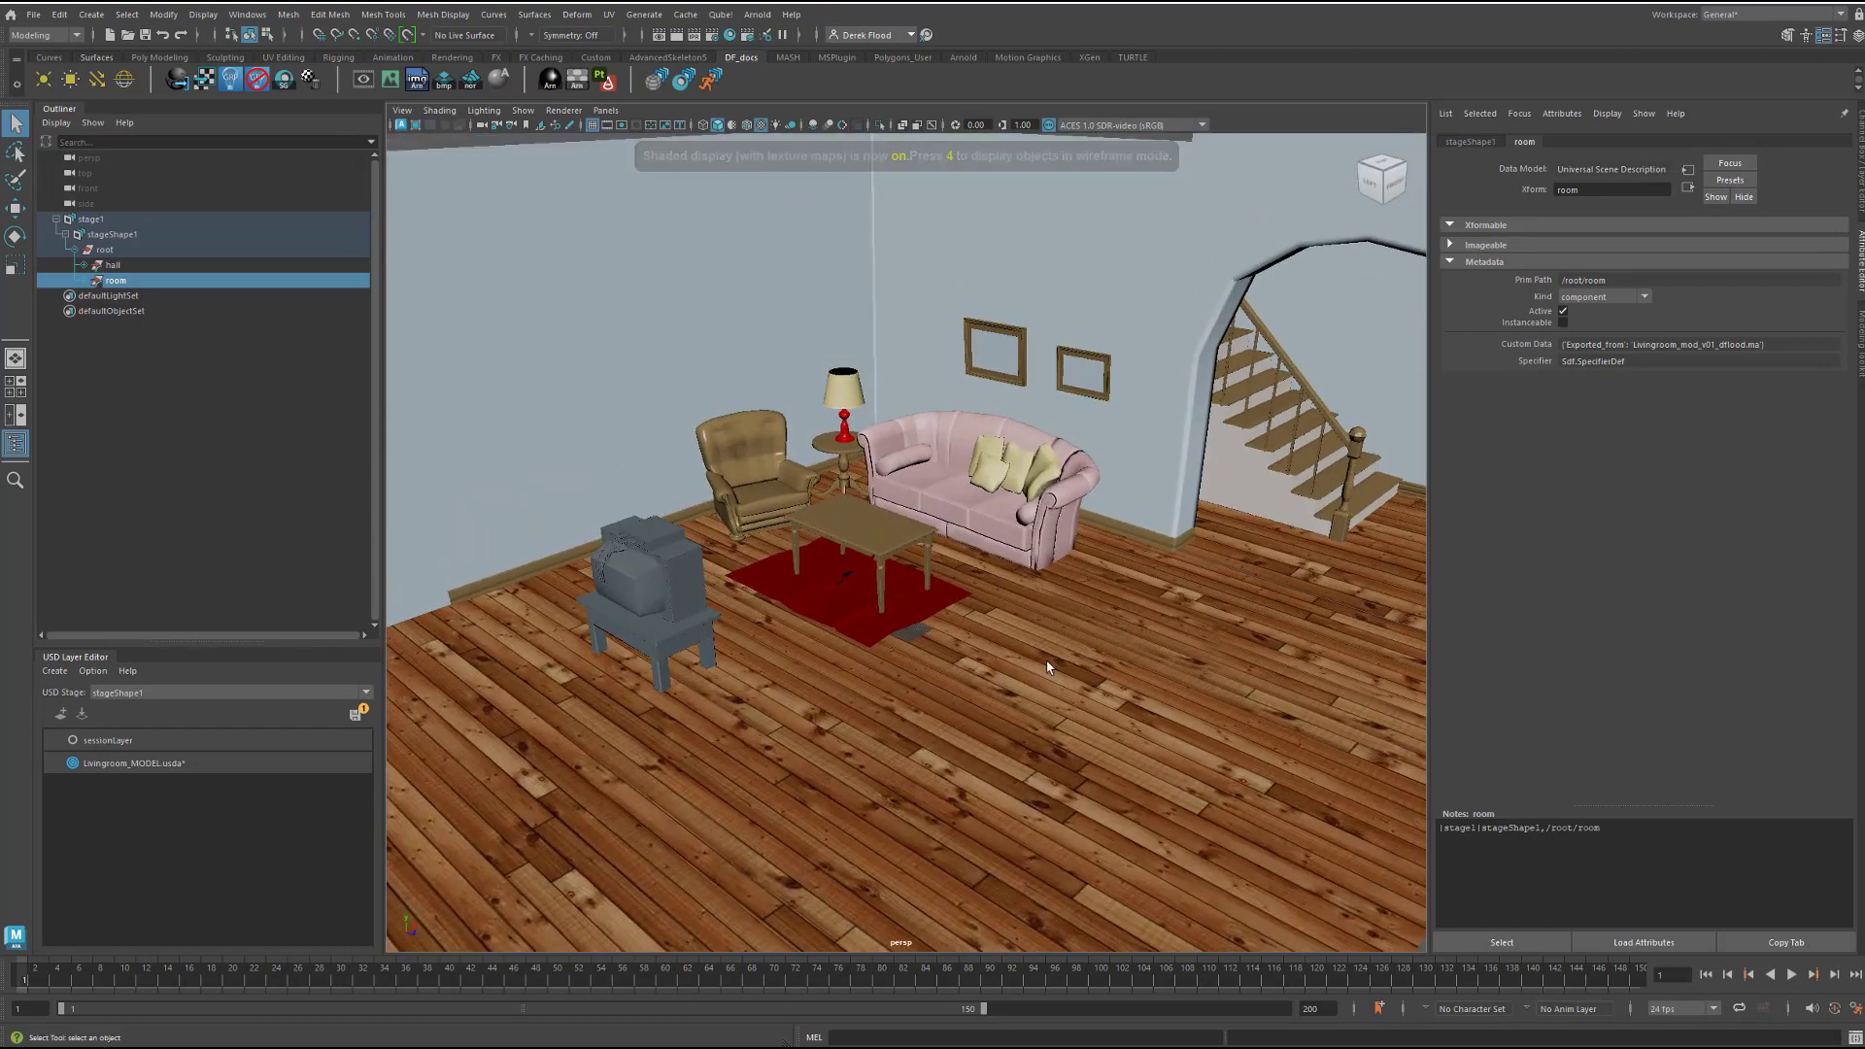
left_click(356, 715)
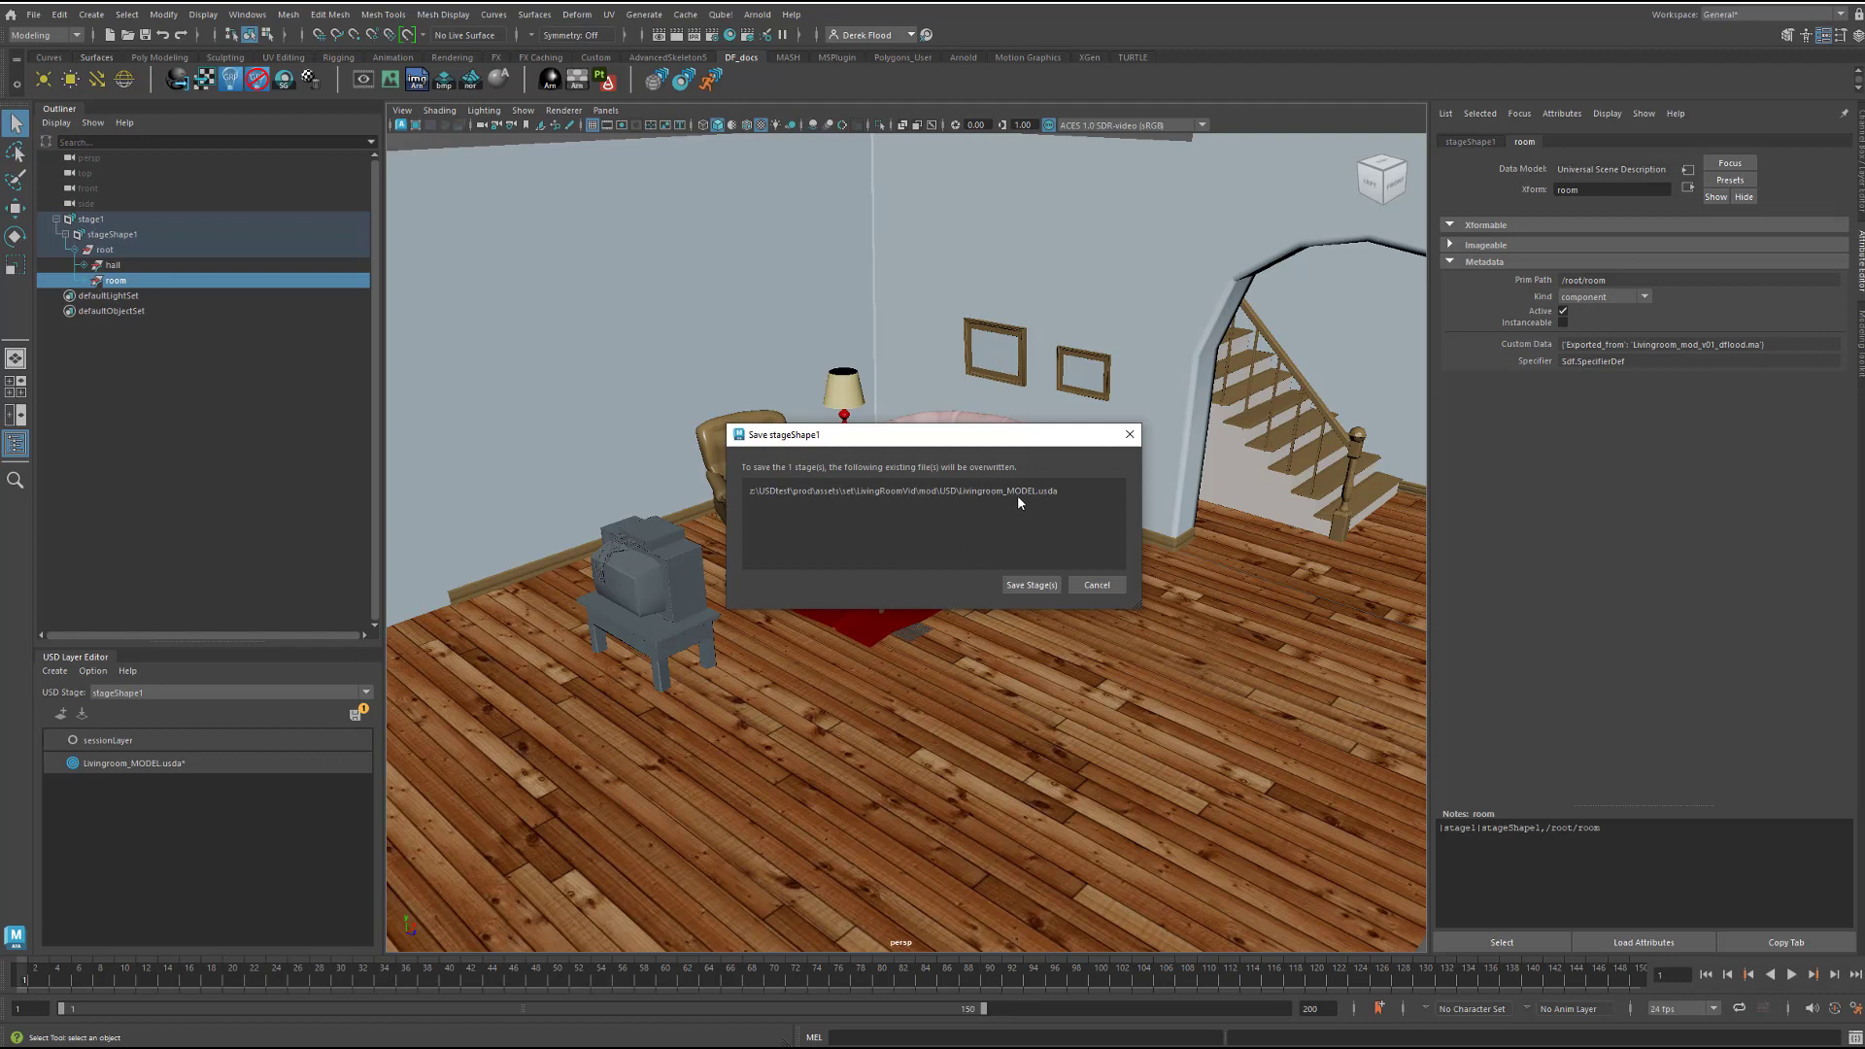
left_click(1030, 585)
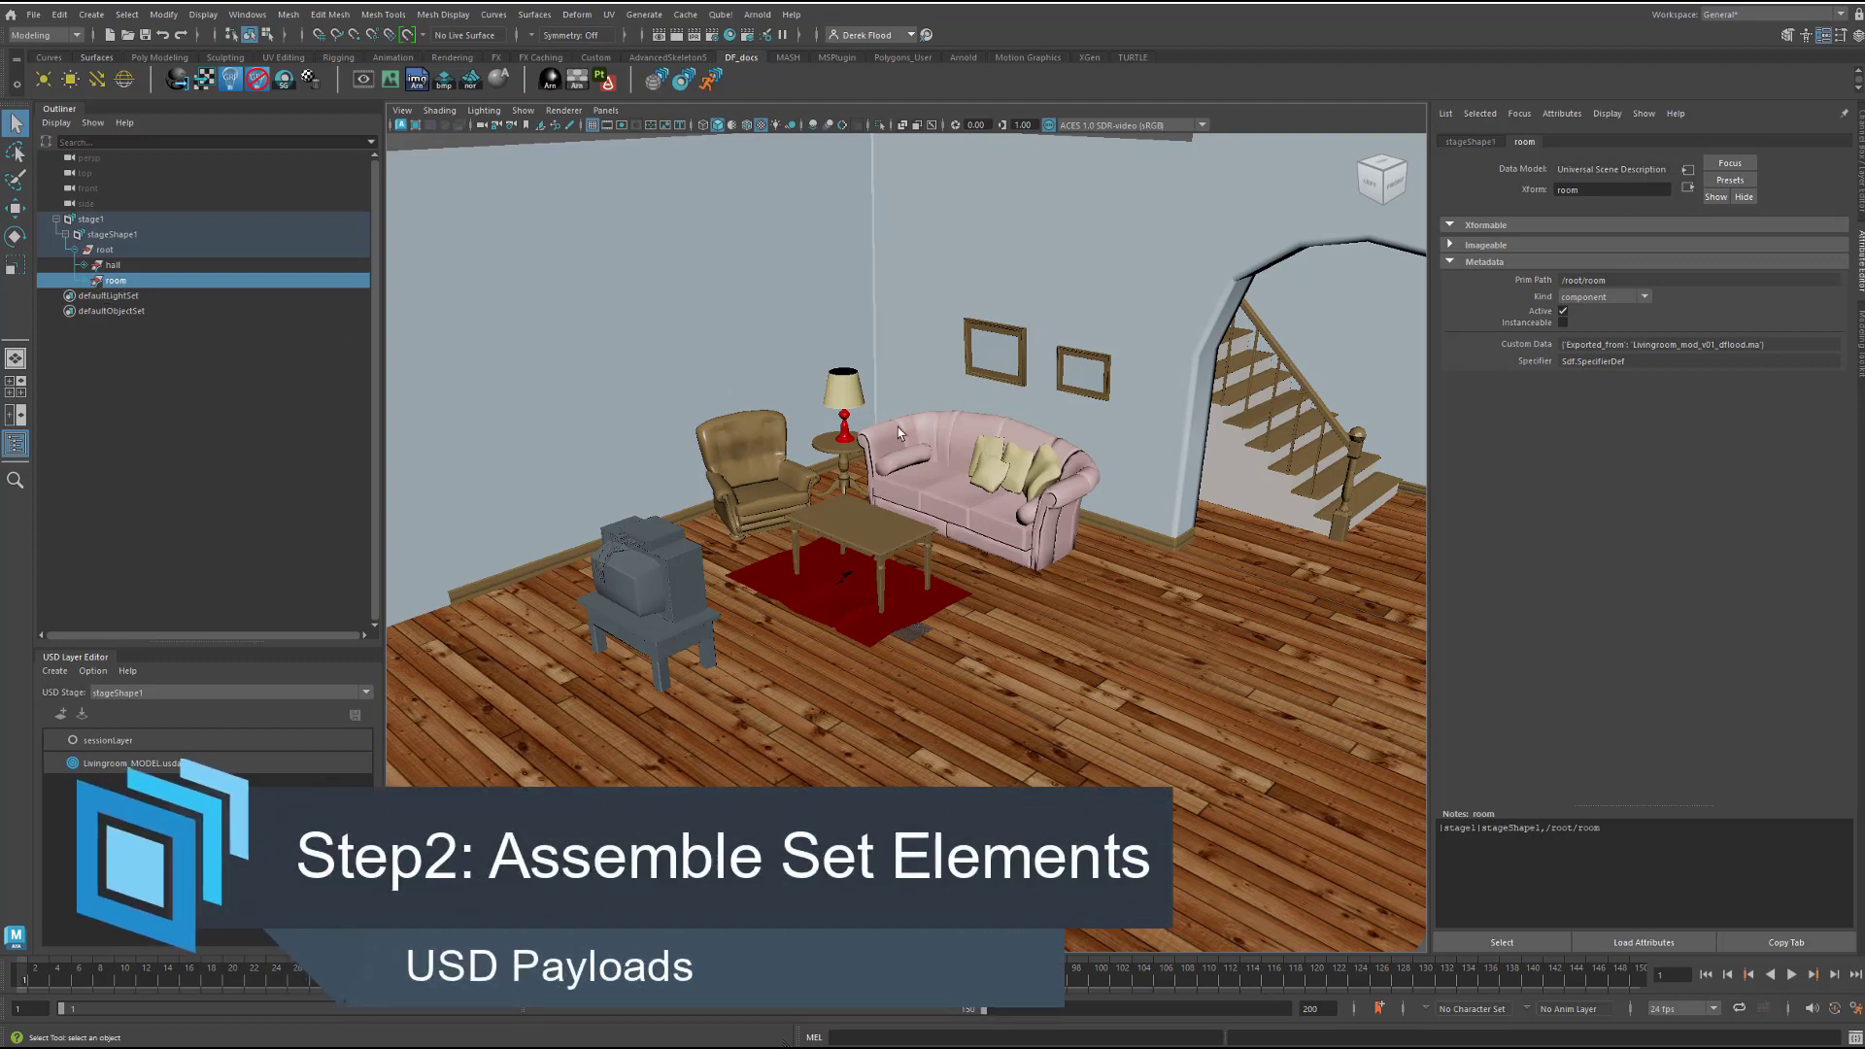
Expand hall and room in the Outliner to show their GEO, GEO_PROXY and mtl children
left_click(85, 265)
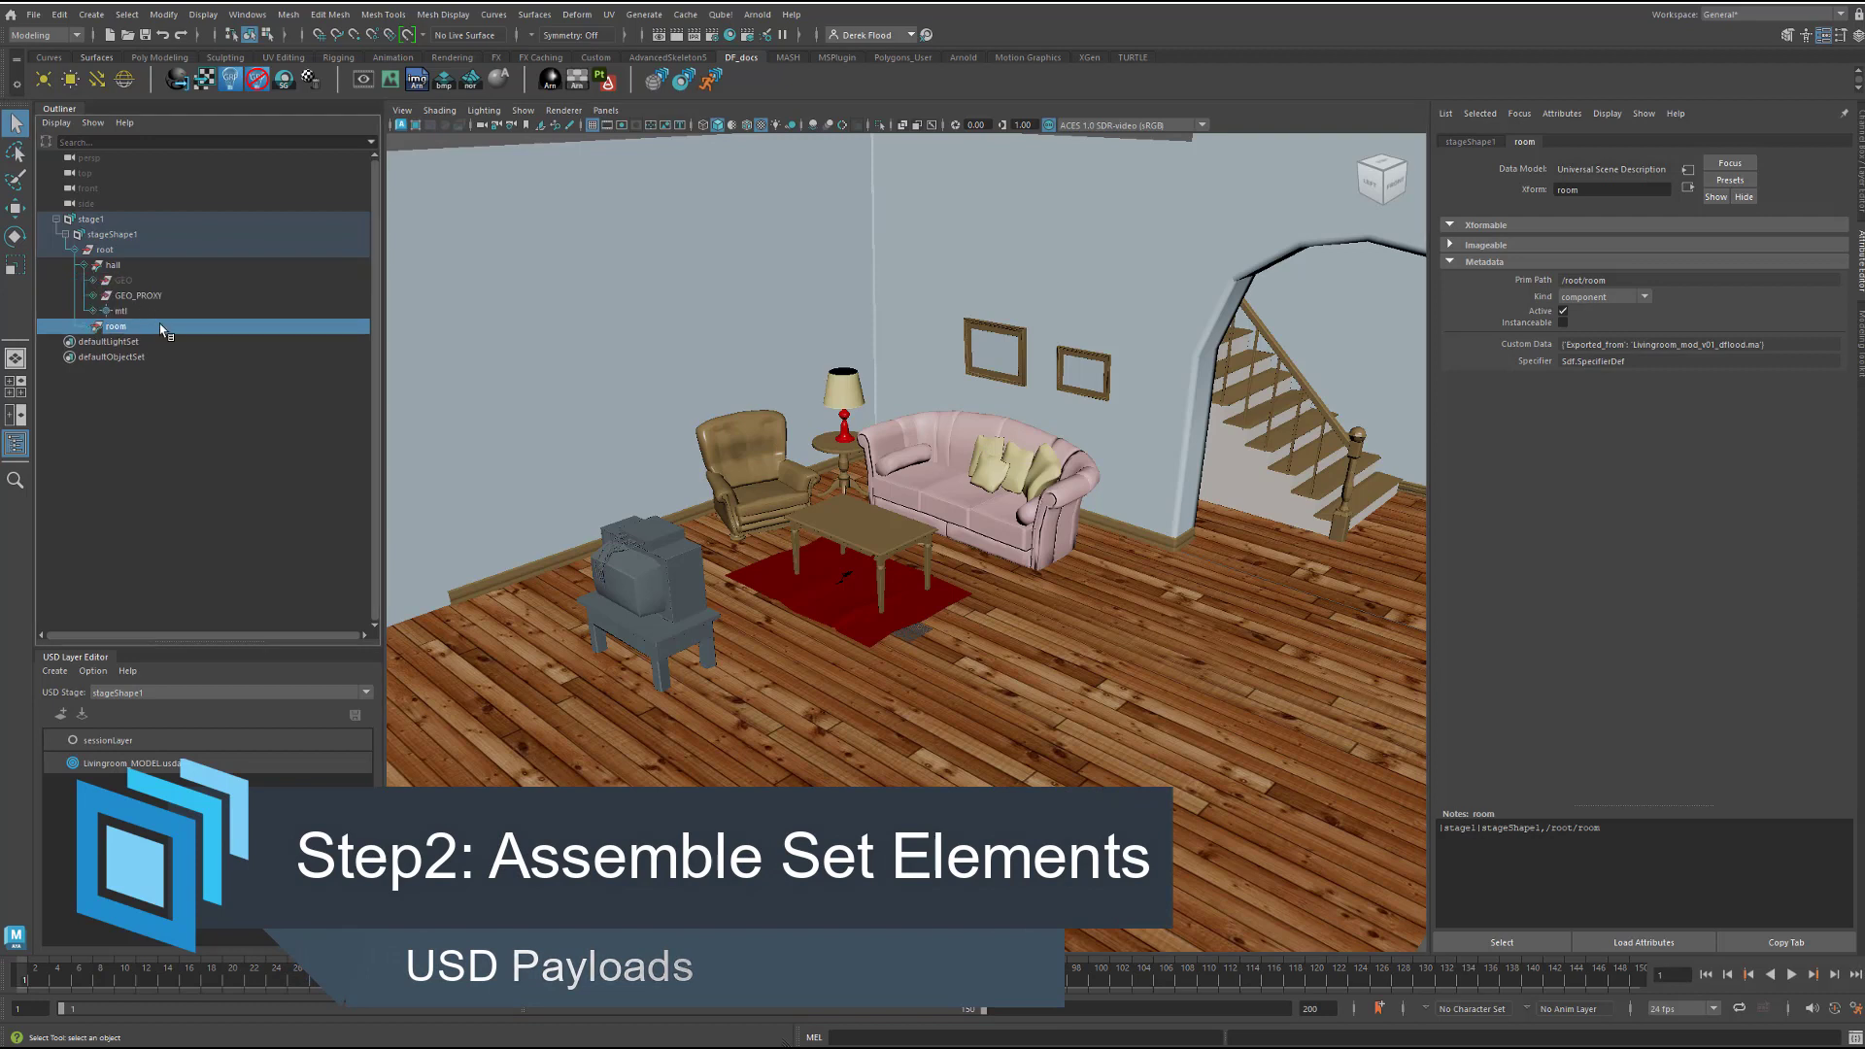
left_click(112, 265)
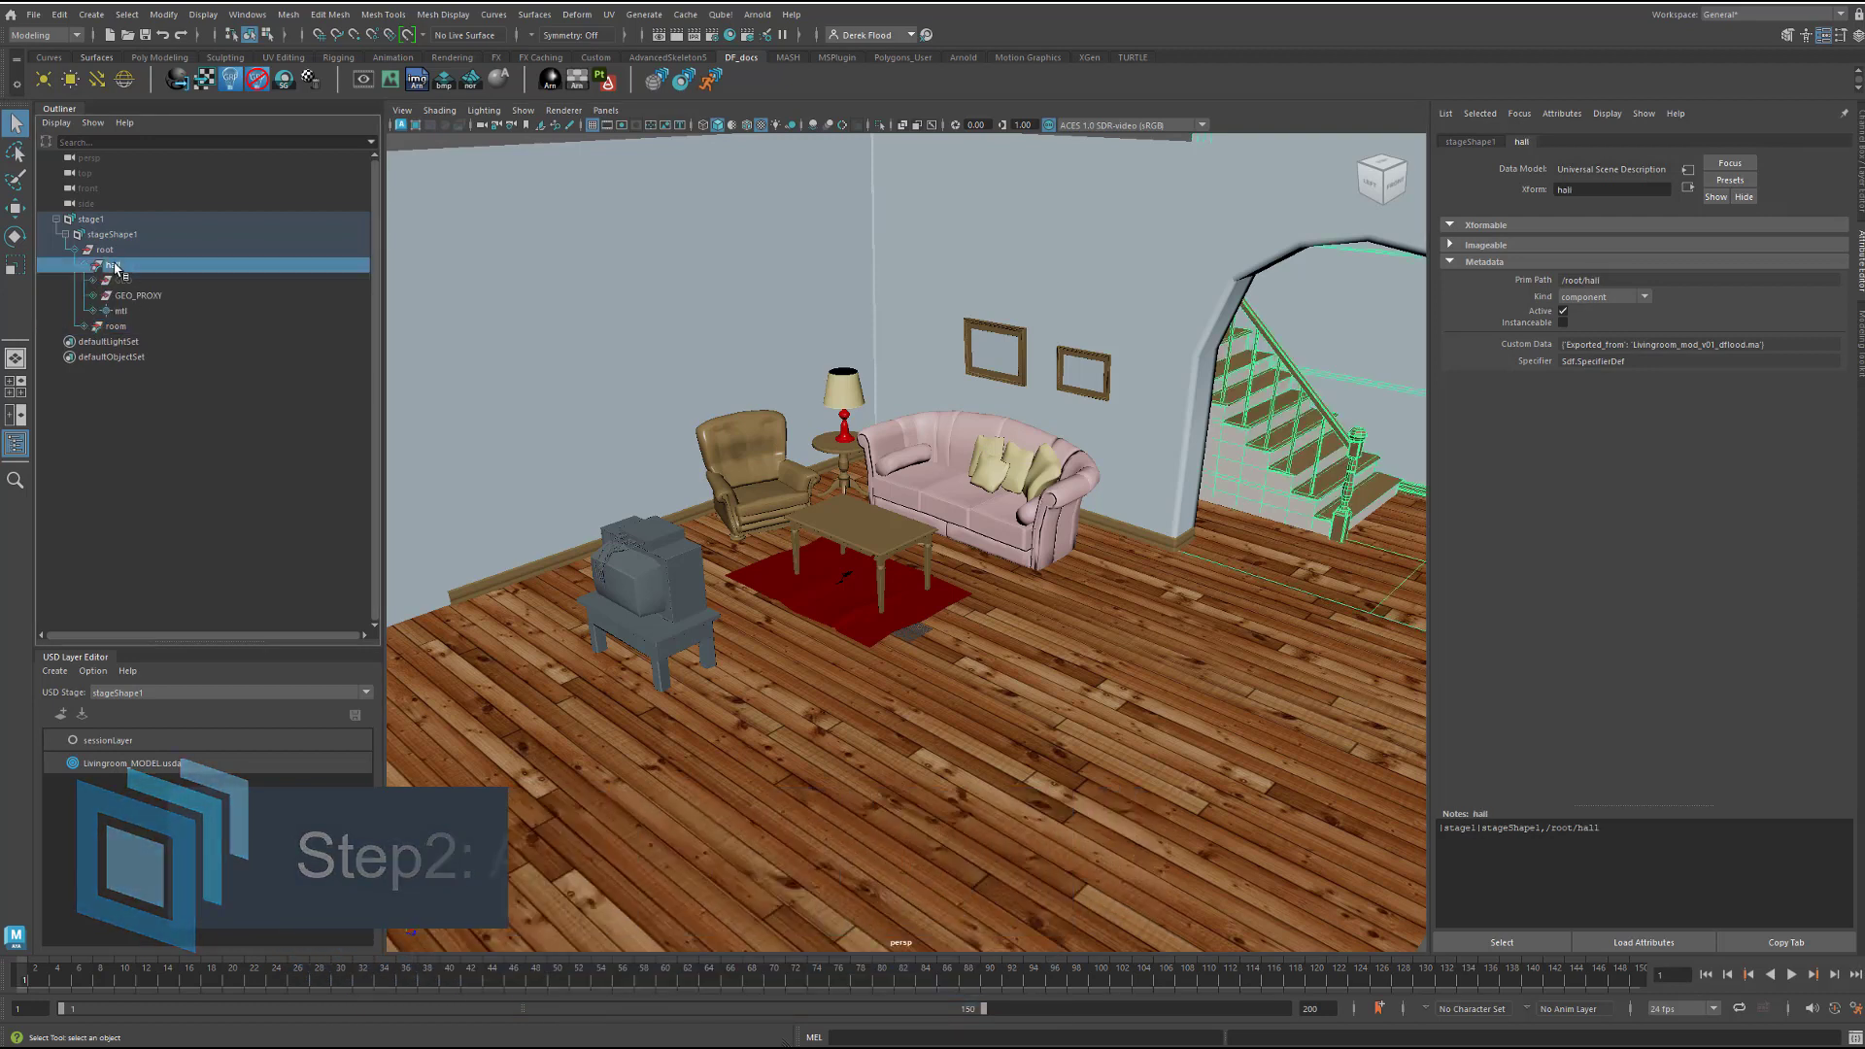
left_click(84, 327)
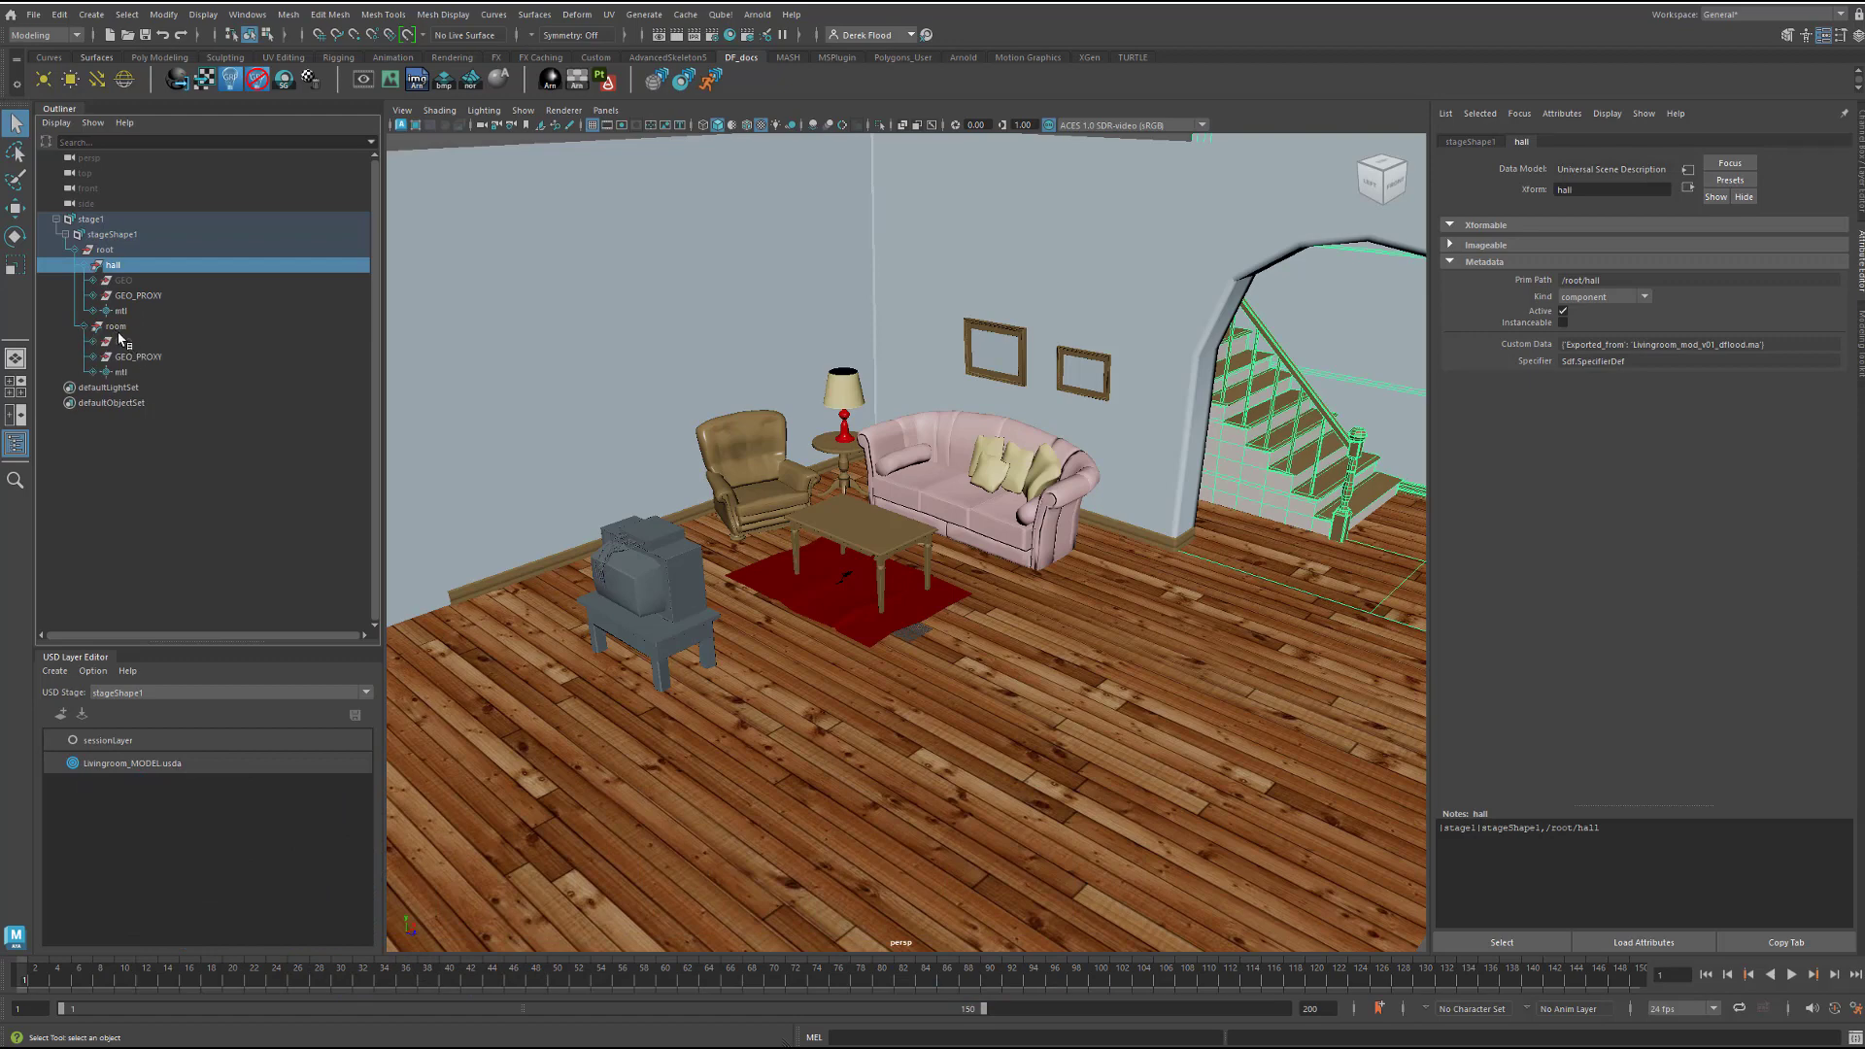
left_click(115, 327)
Unload the room prim's contents, load them back, and frame and orbit the room
right_click(117, 332)
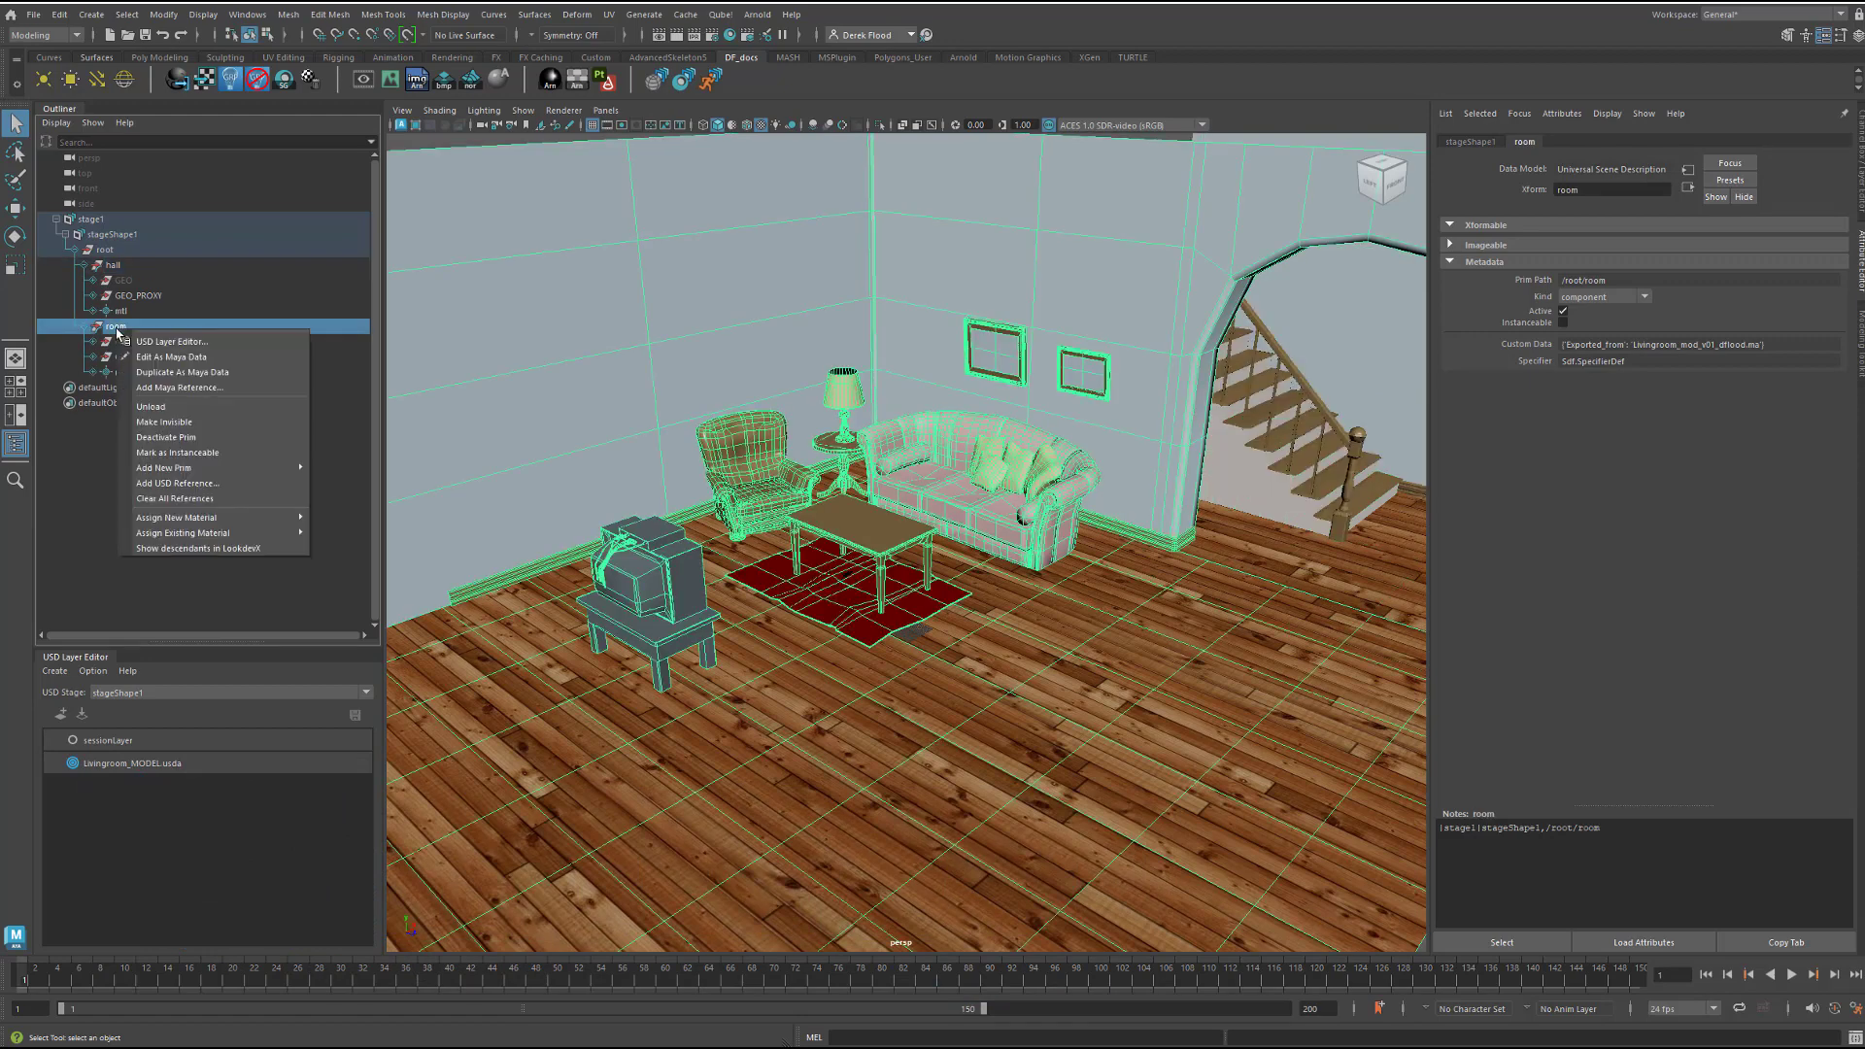
left_click(196, 408)
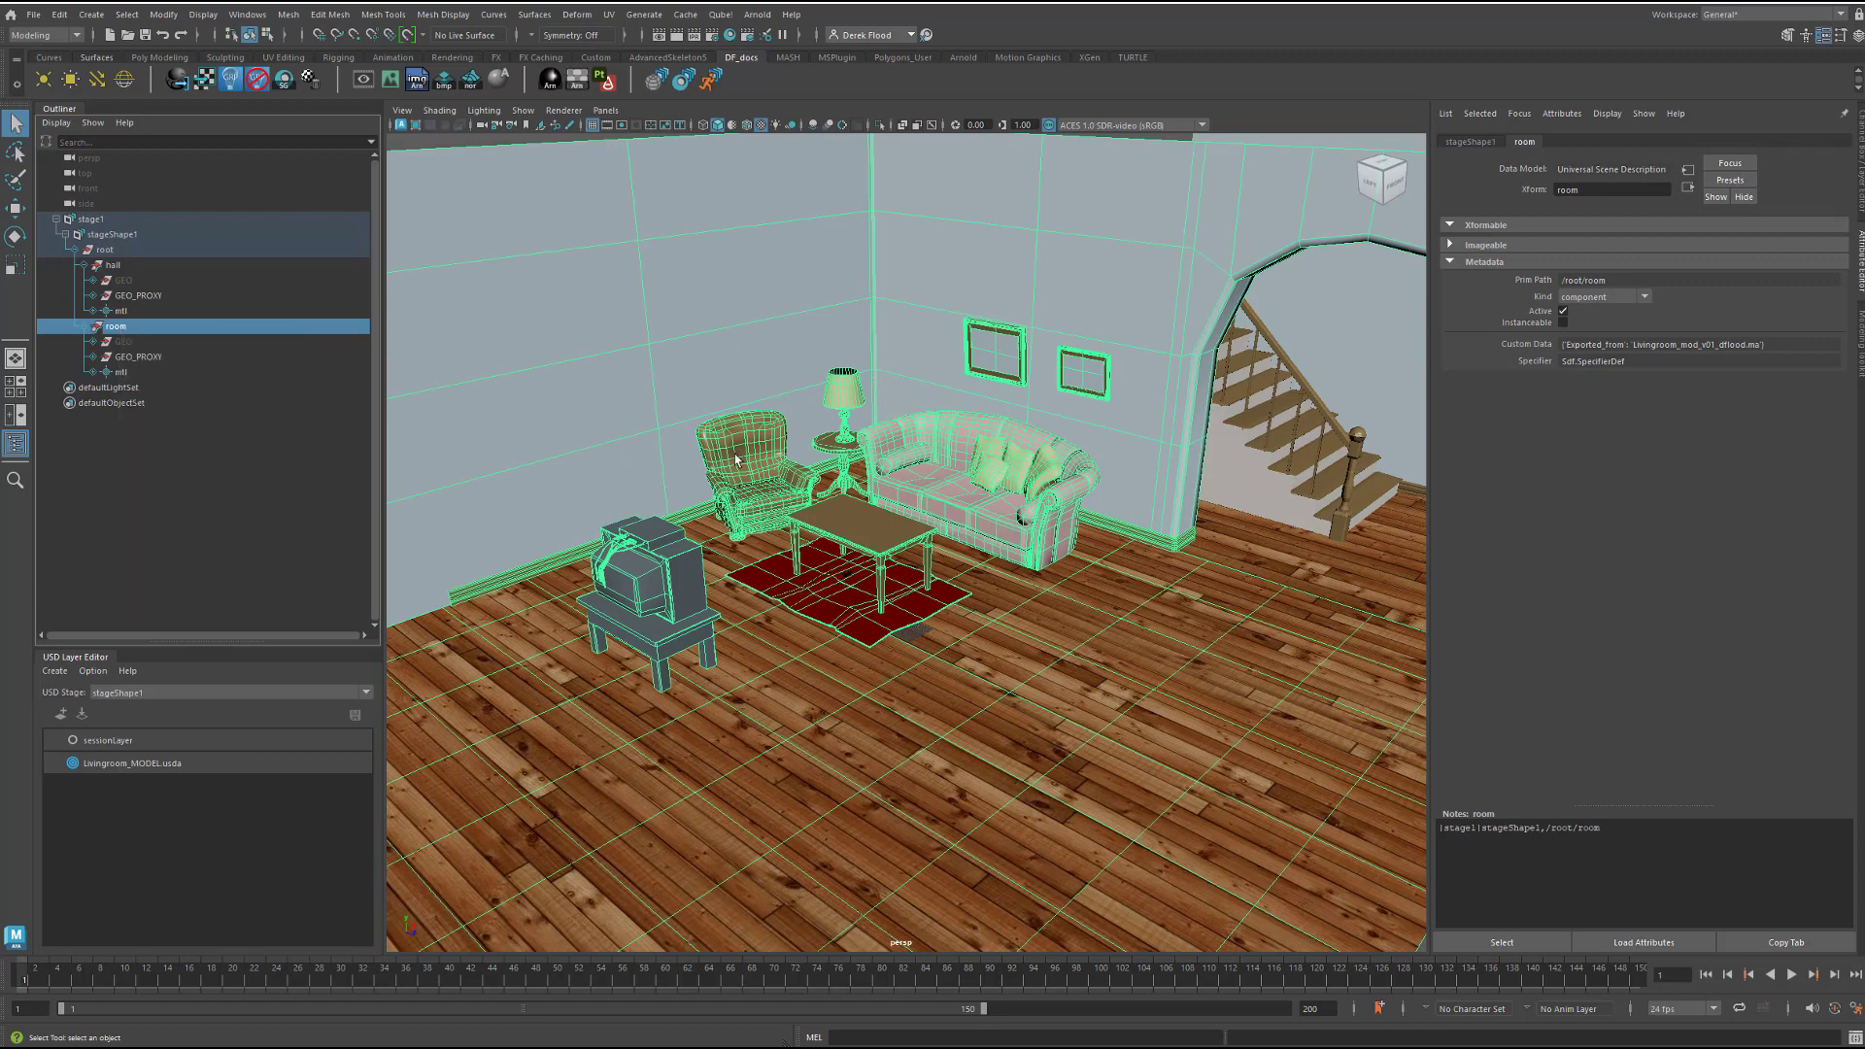
right_click(118, 334)
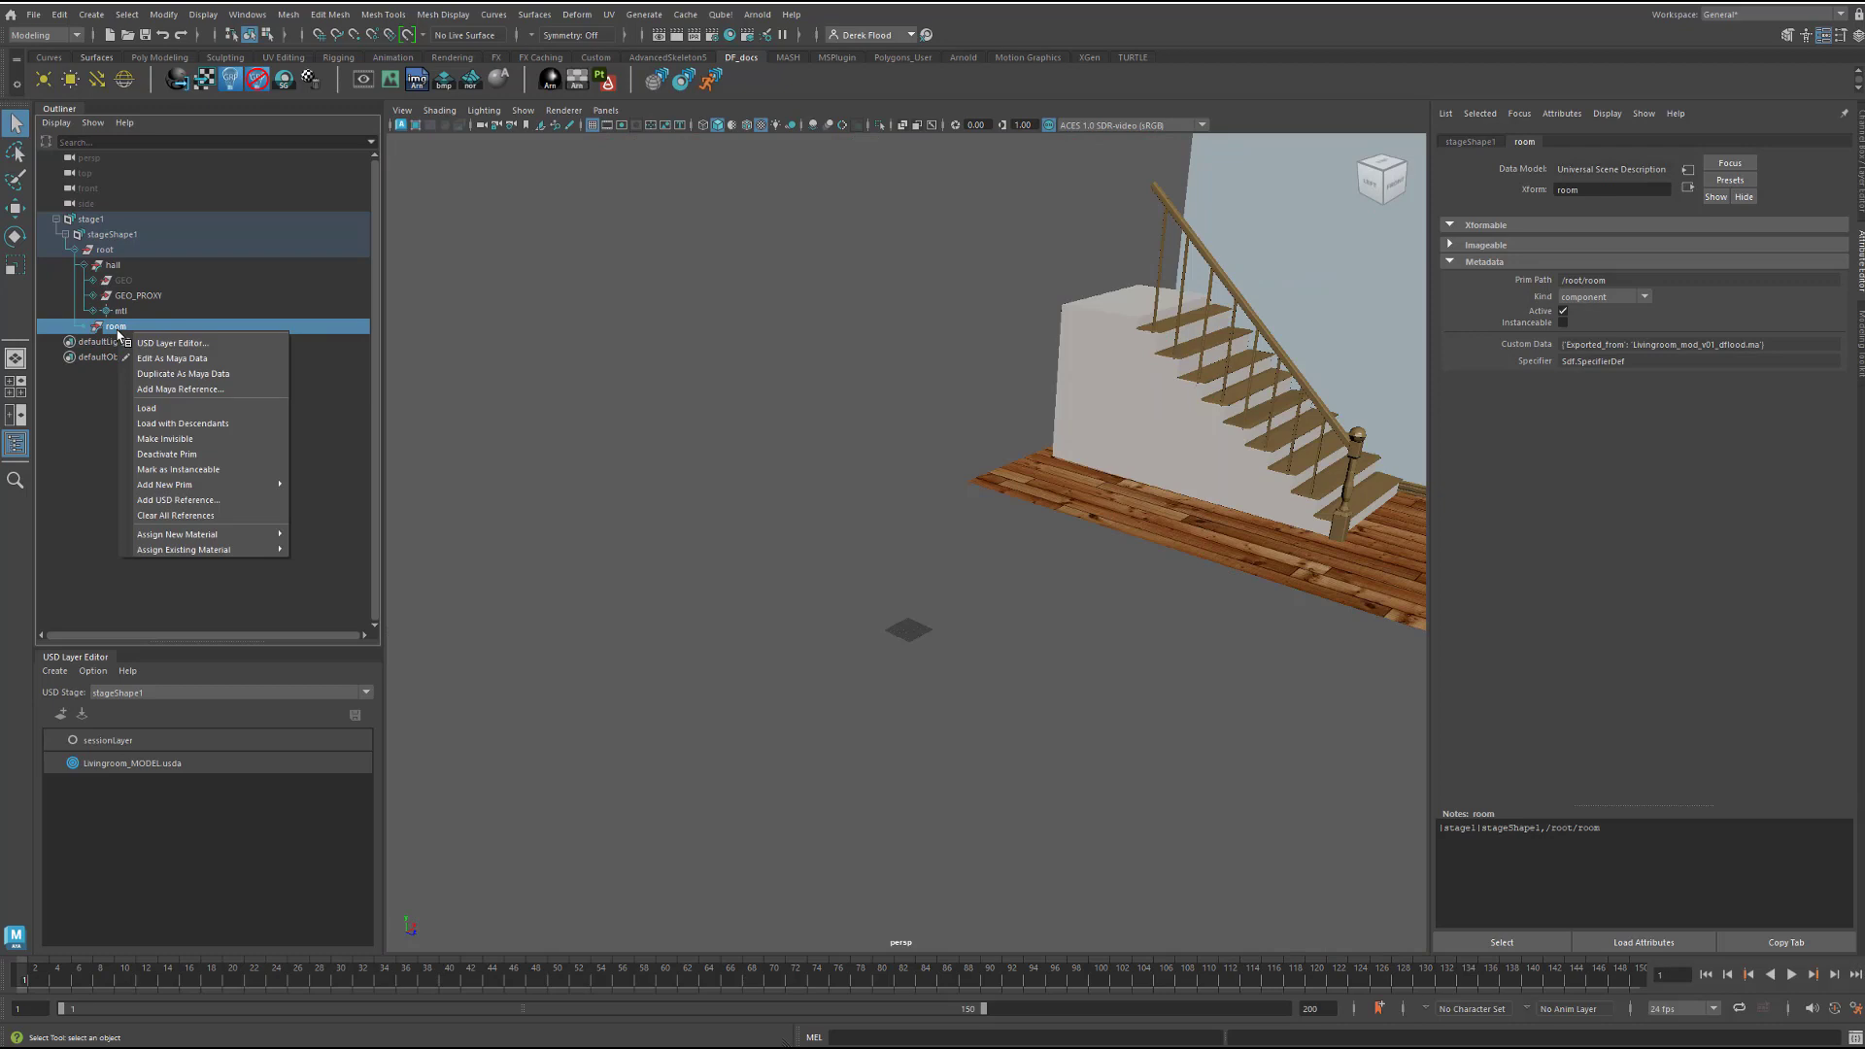
left_click(171, 415)
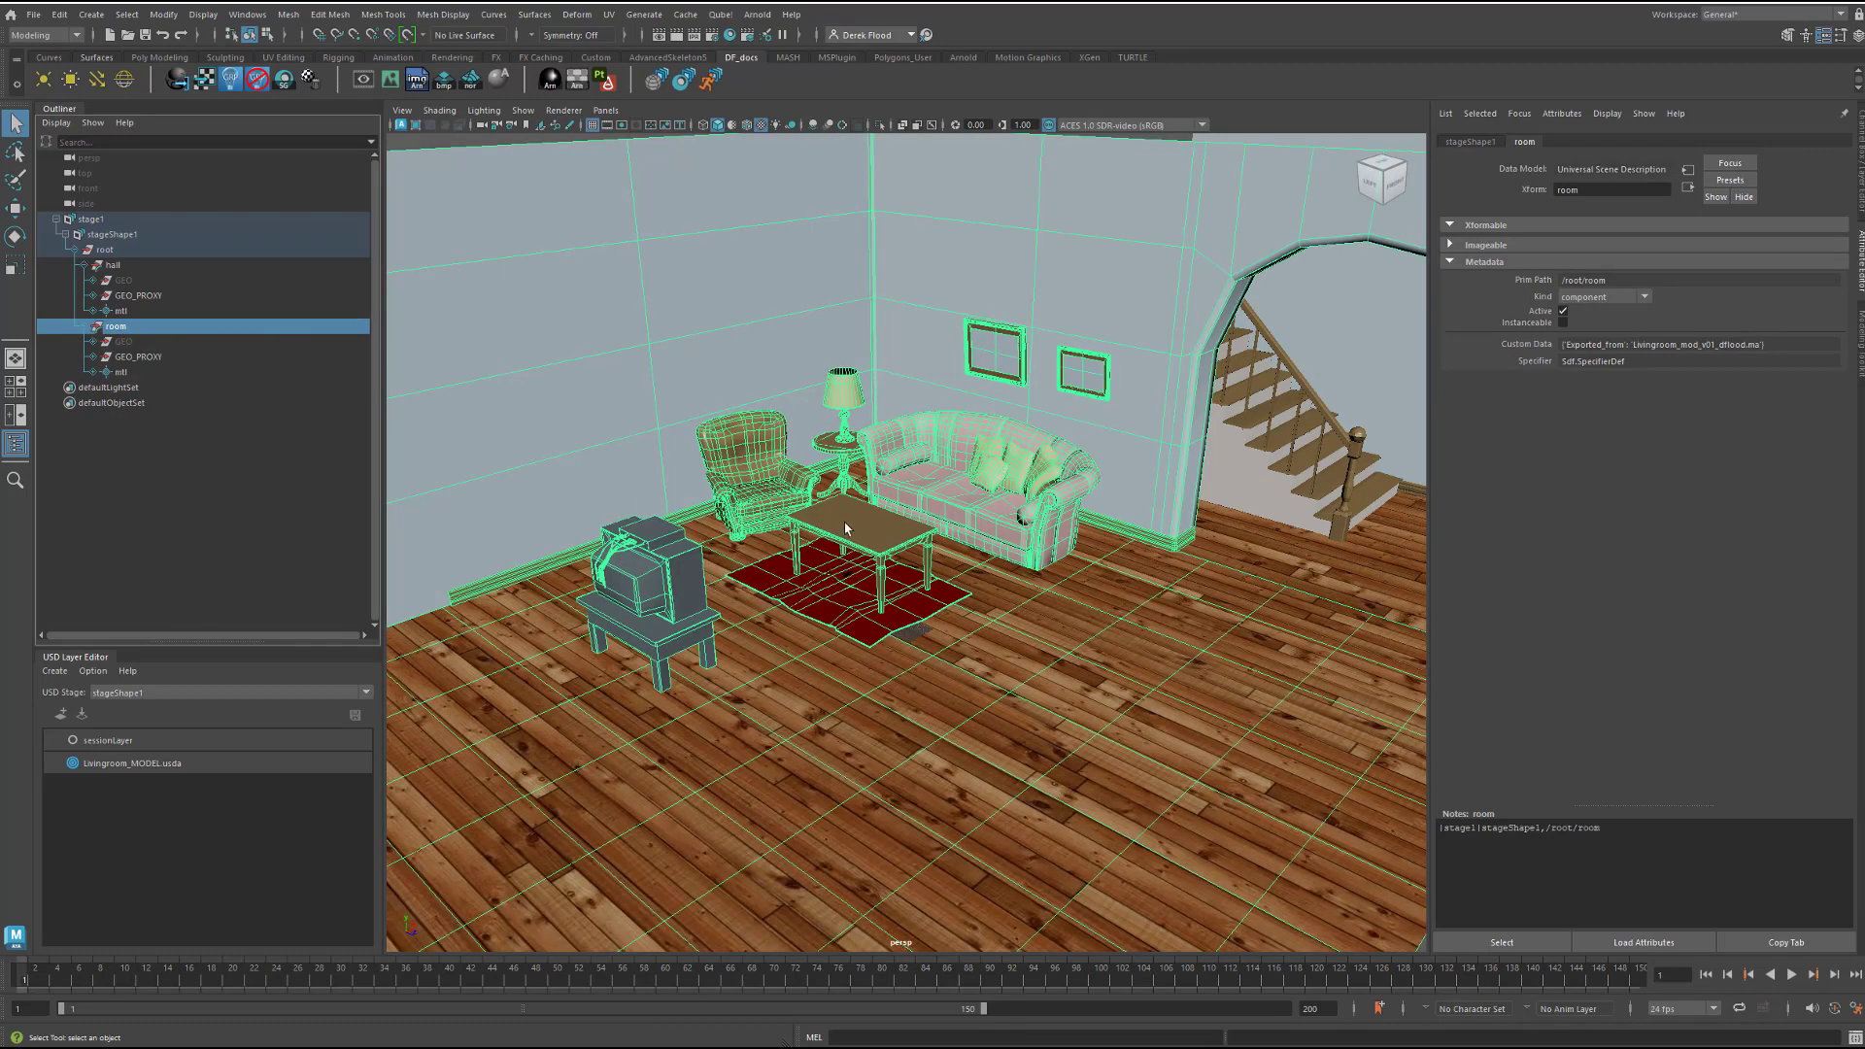
key("f")
key("bracketleft")
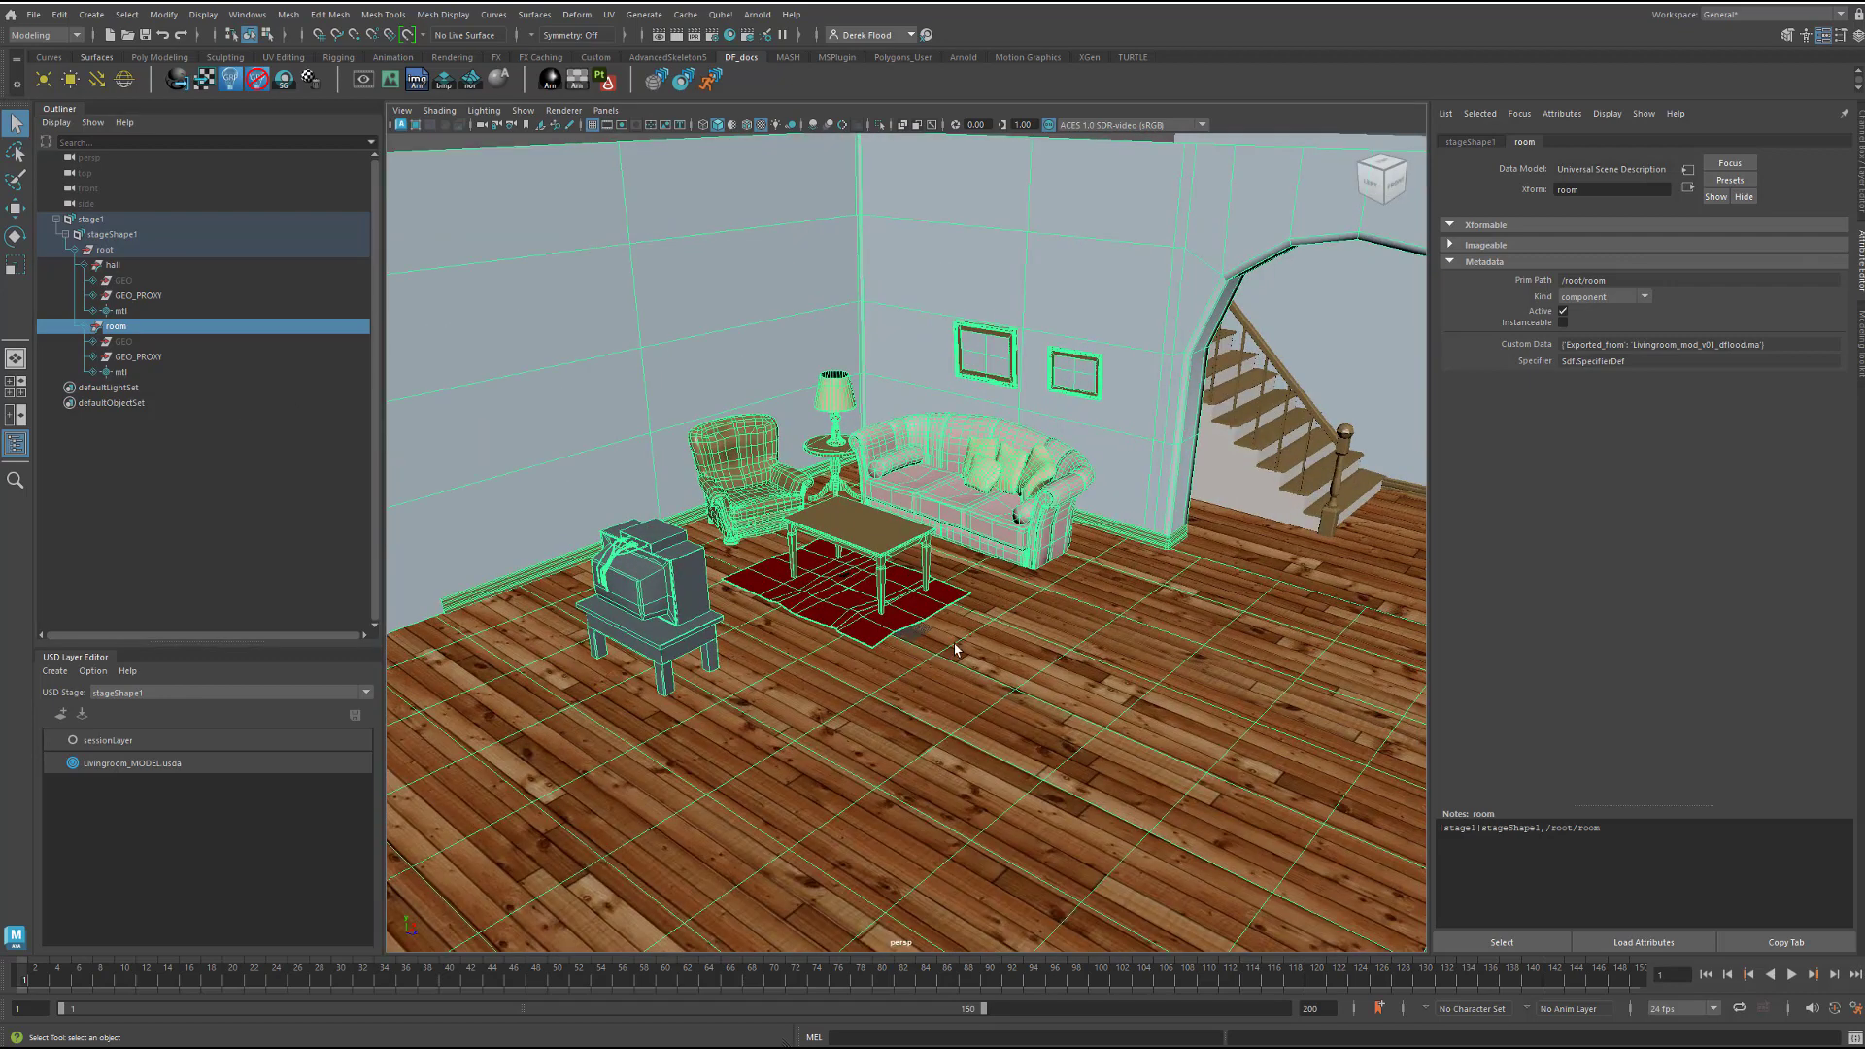
left_click_drag(959, 651, 962, 651, "alt")
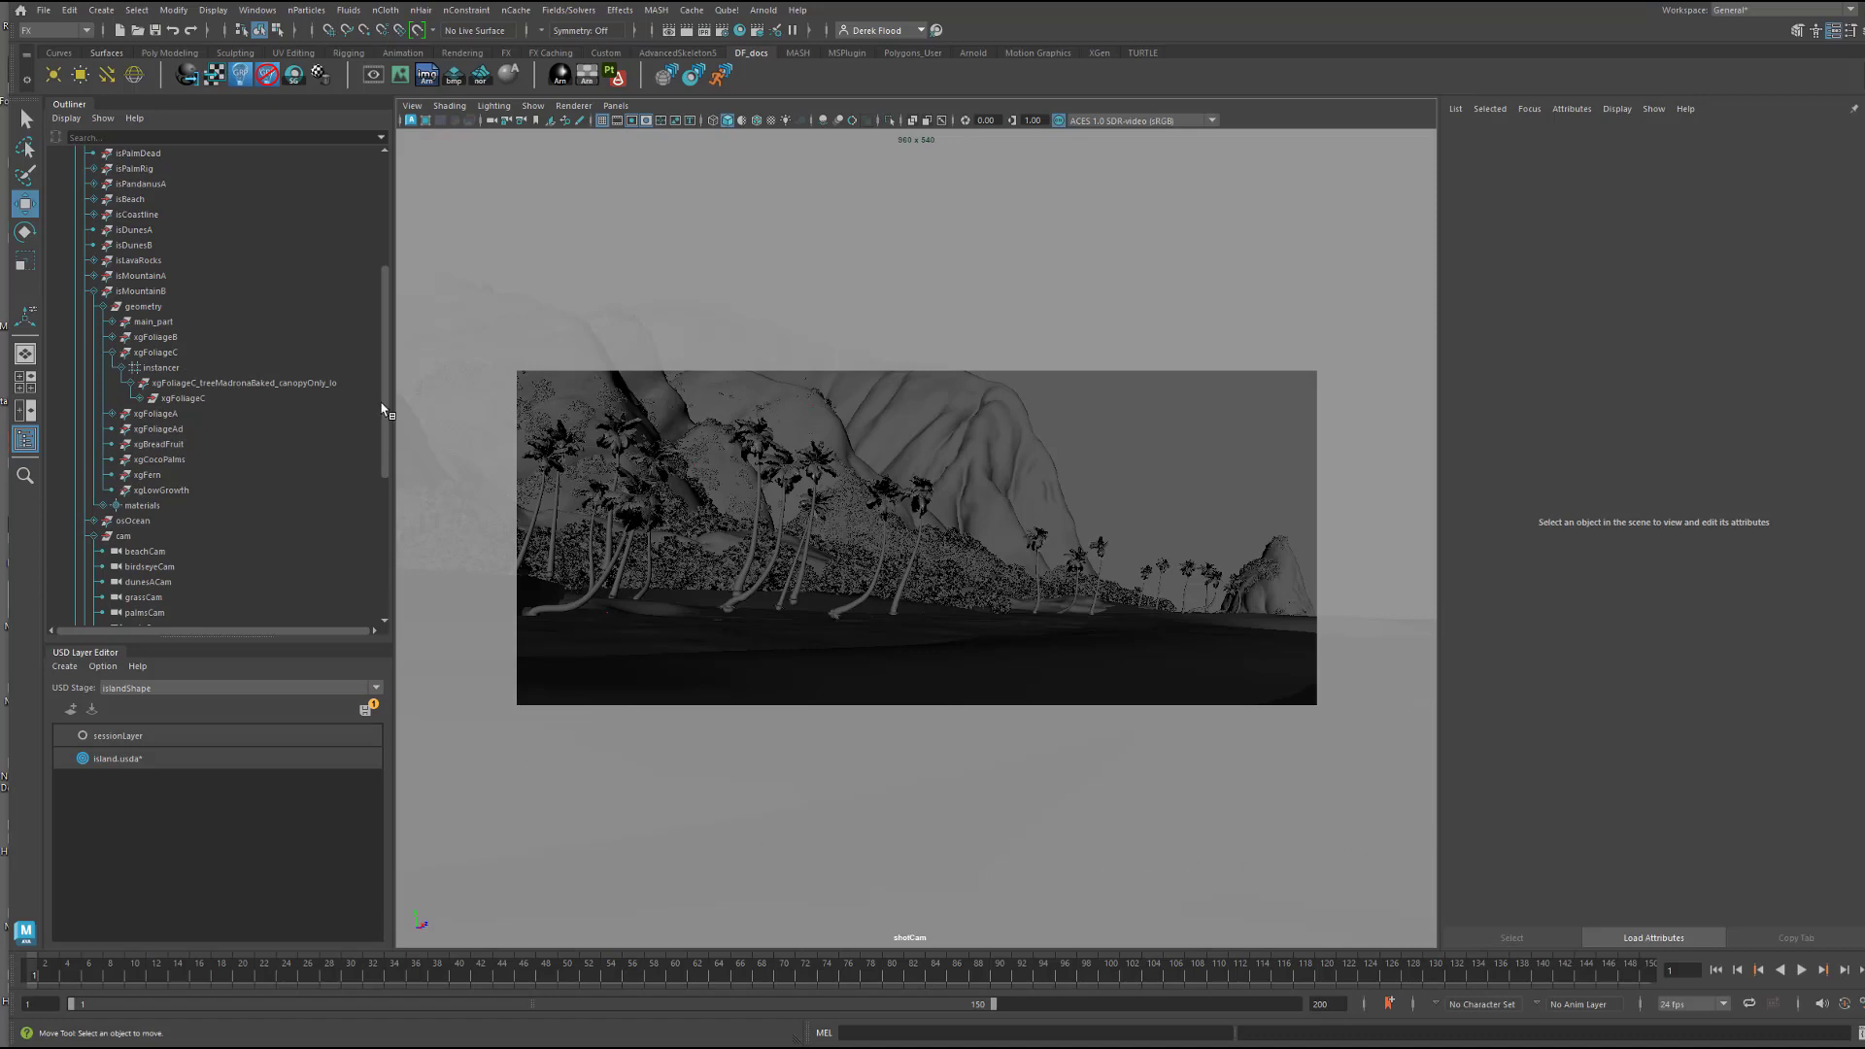
Select xgFoliageC and dolly the persp camera in close on the mountain foliage
mouse_move(385, 406)
left_mouse_down()
mouse_move(394, 320)
mouse_move(401, 427)
left_mouse_up()
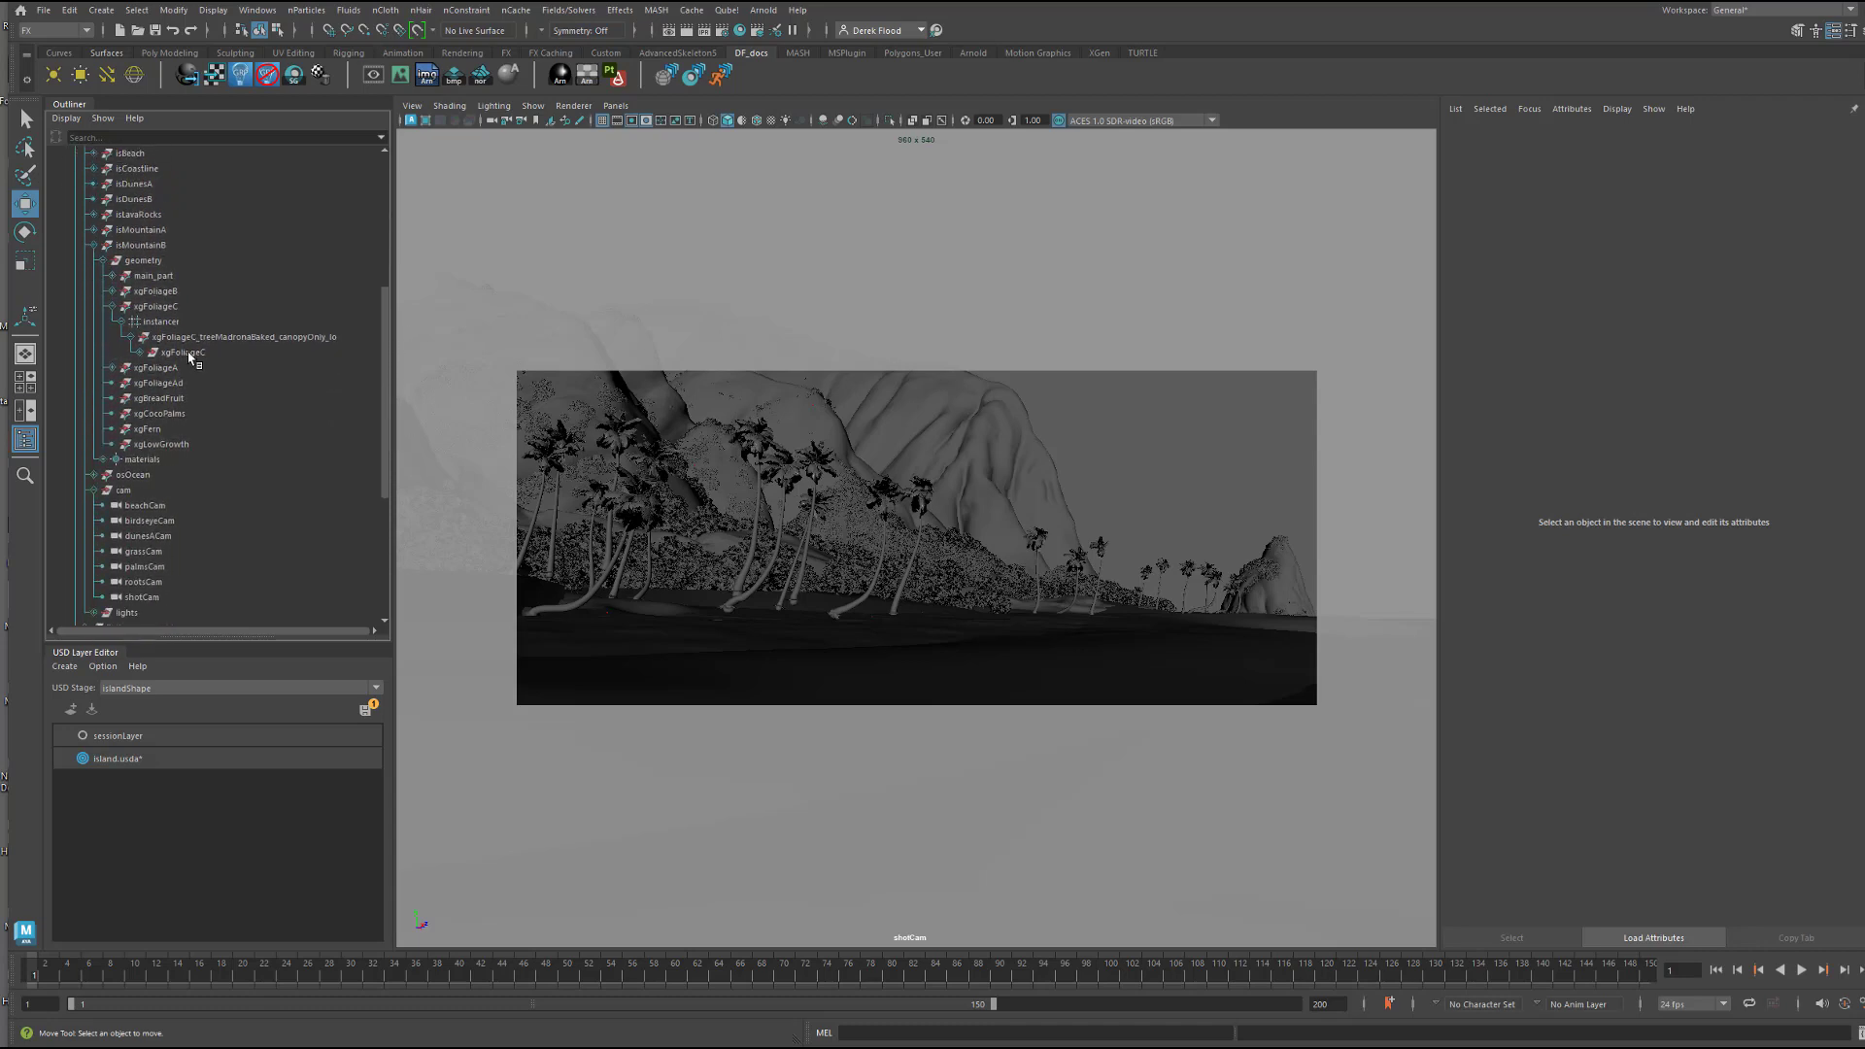
left_click(185, 353)
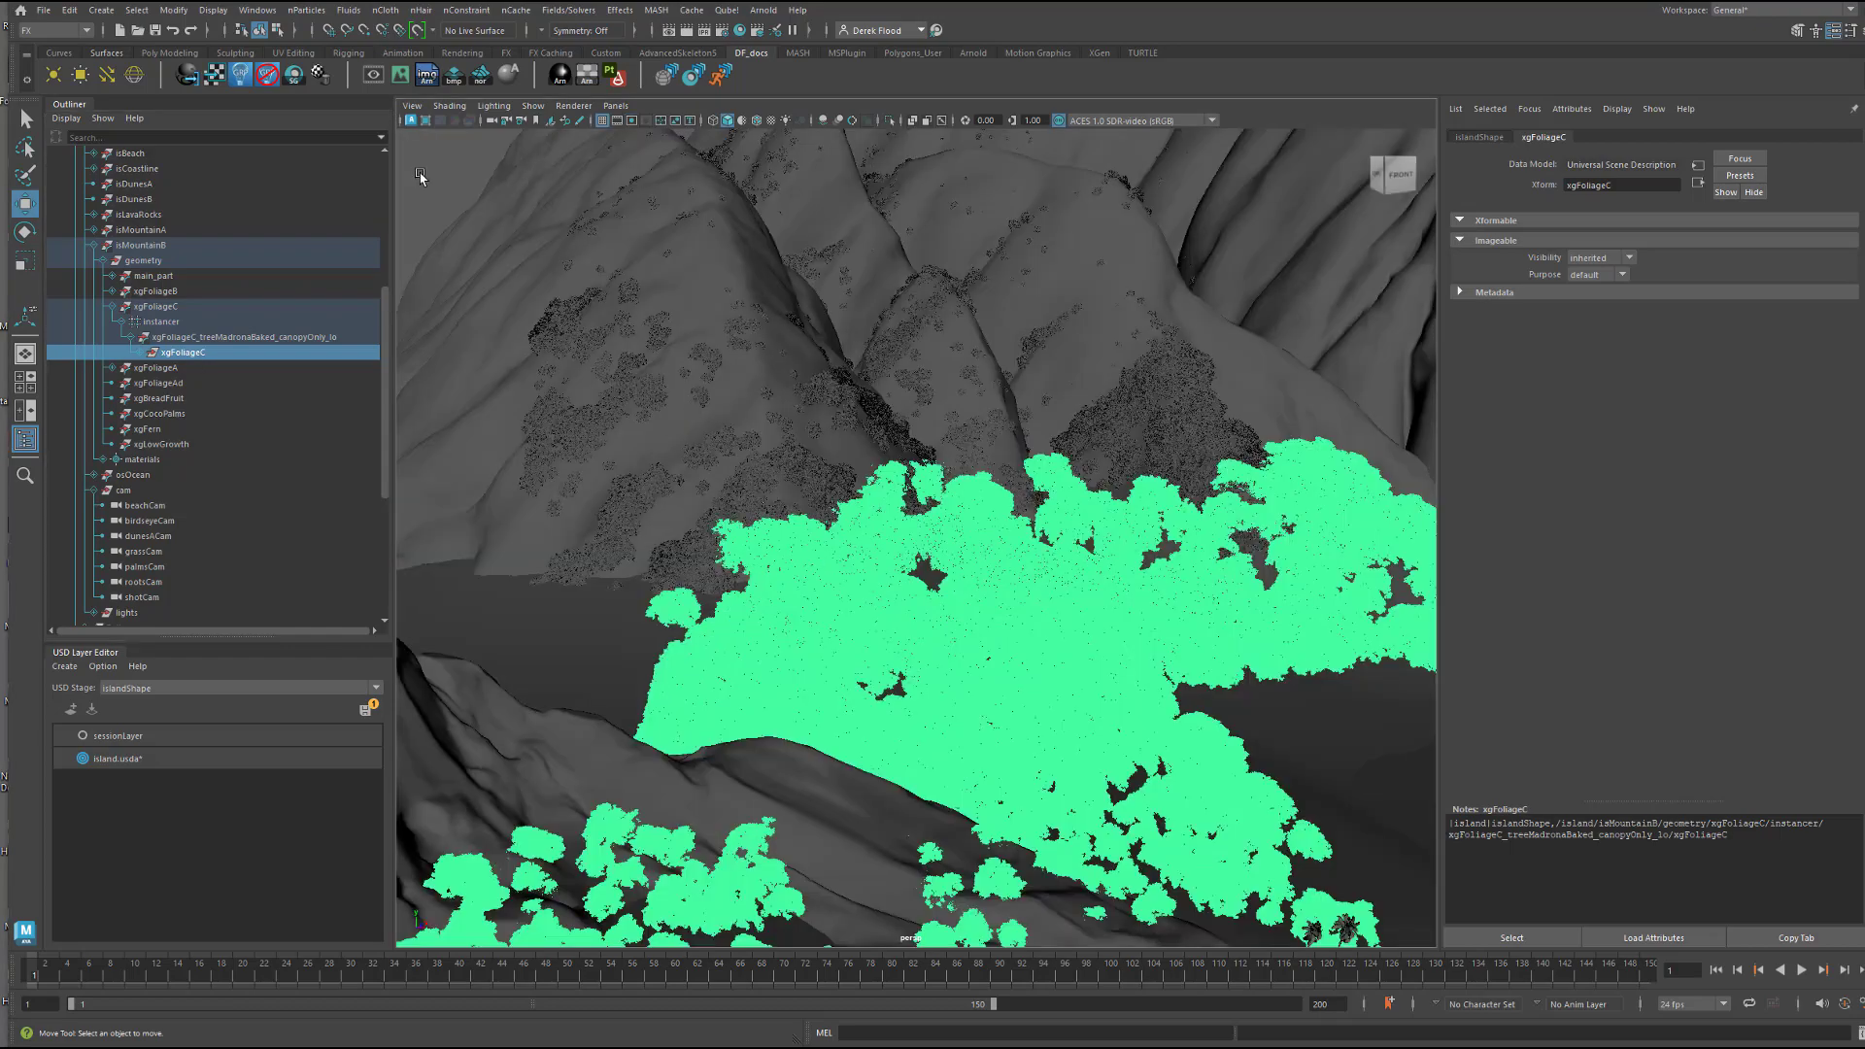
left_click(852, 734)
right_click_drag(853, 733, 1018, 755, "alt")
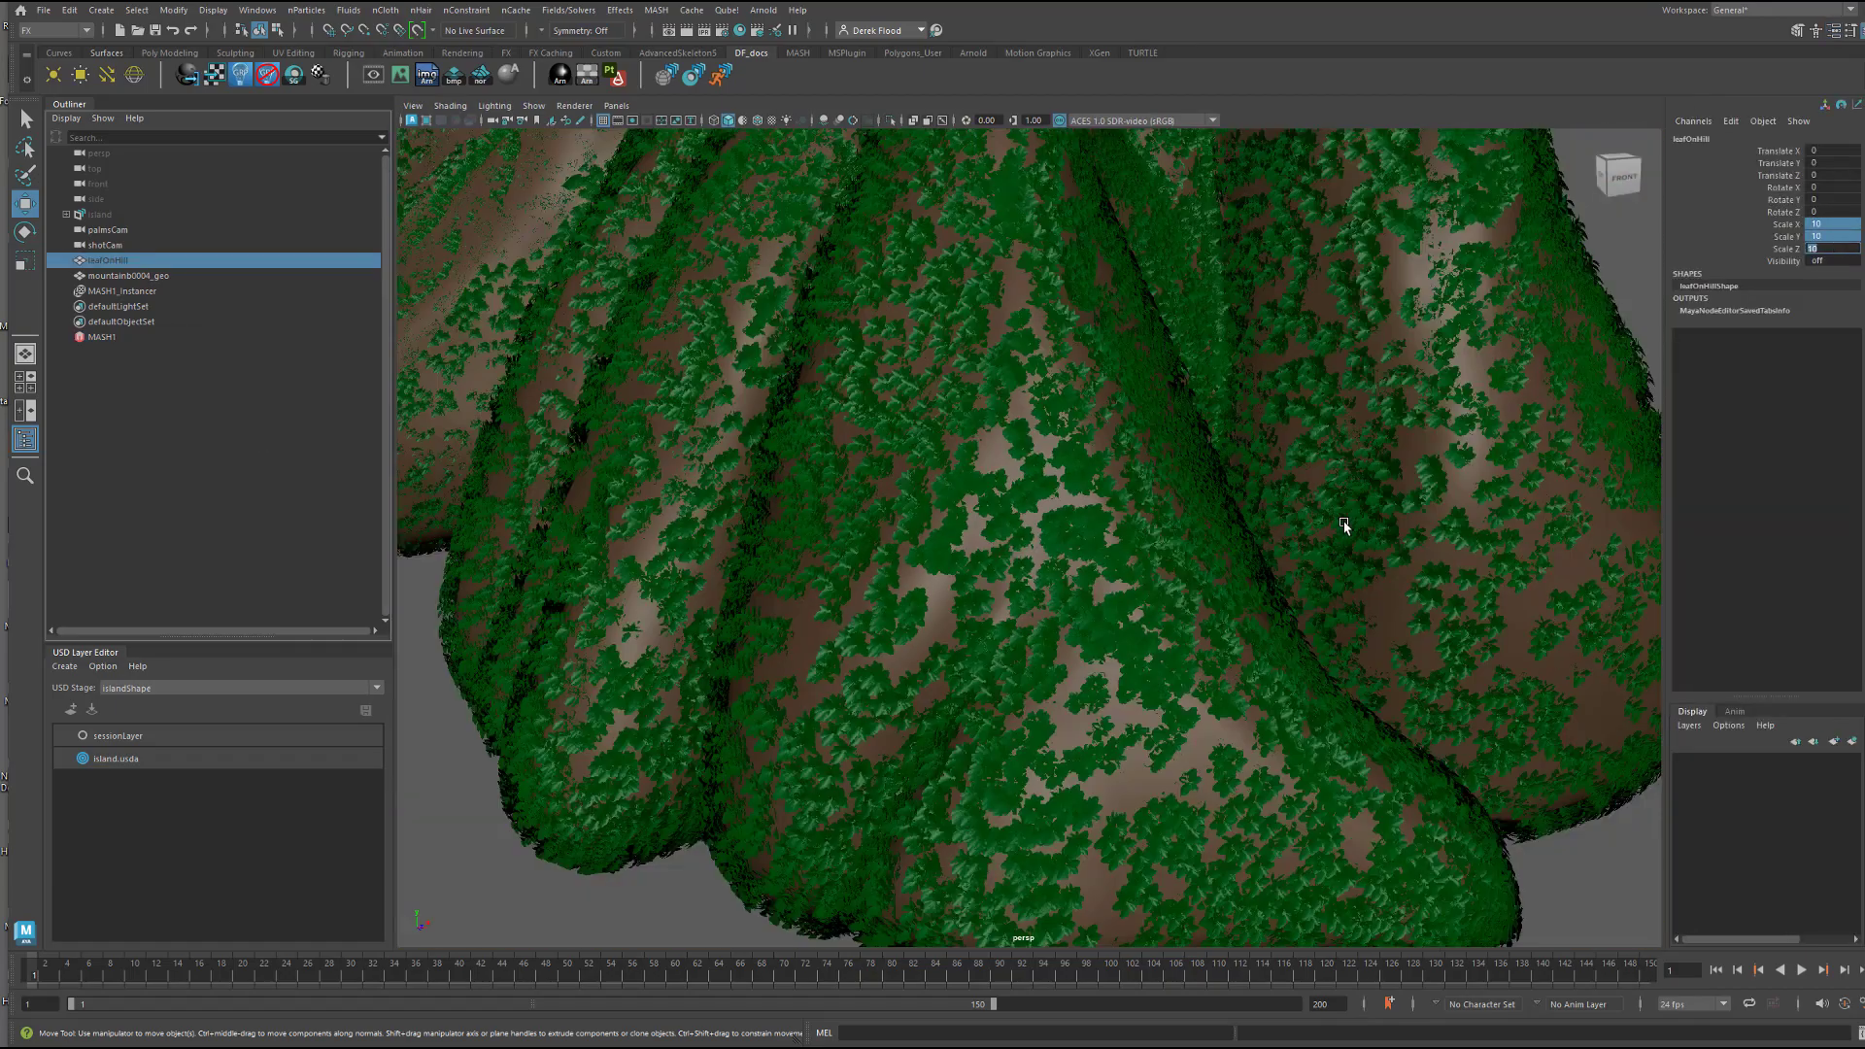
Orbit the mountain, hide the GEO foliage and show the GEO_PROXY foliage
right_click_drag(1346, 530, 1270, 527, "alt")
left_click_drag(1271, 527, 1146, 625, "alt")
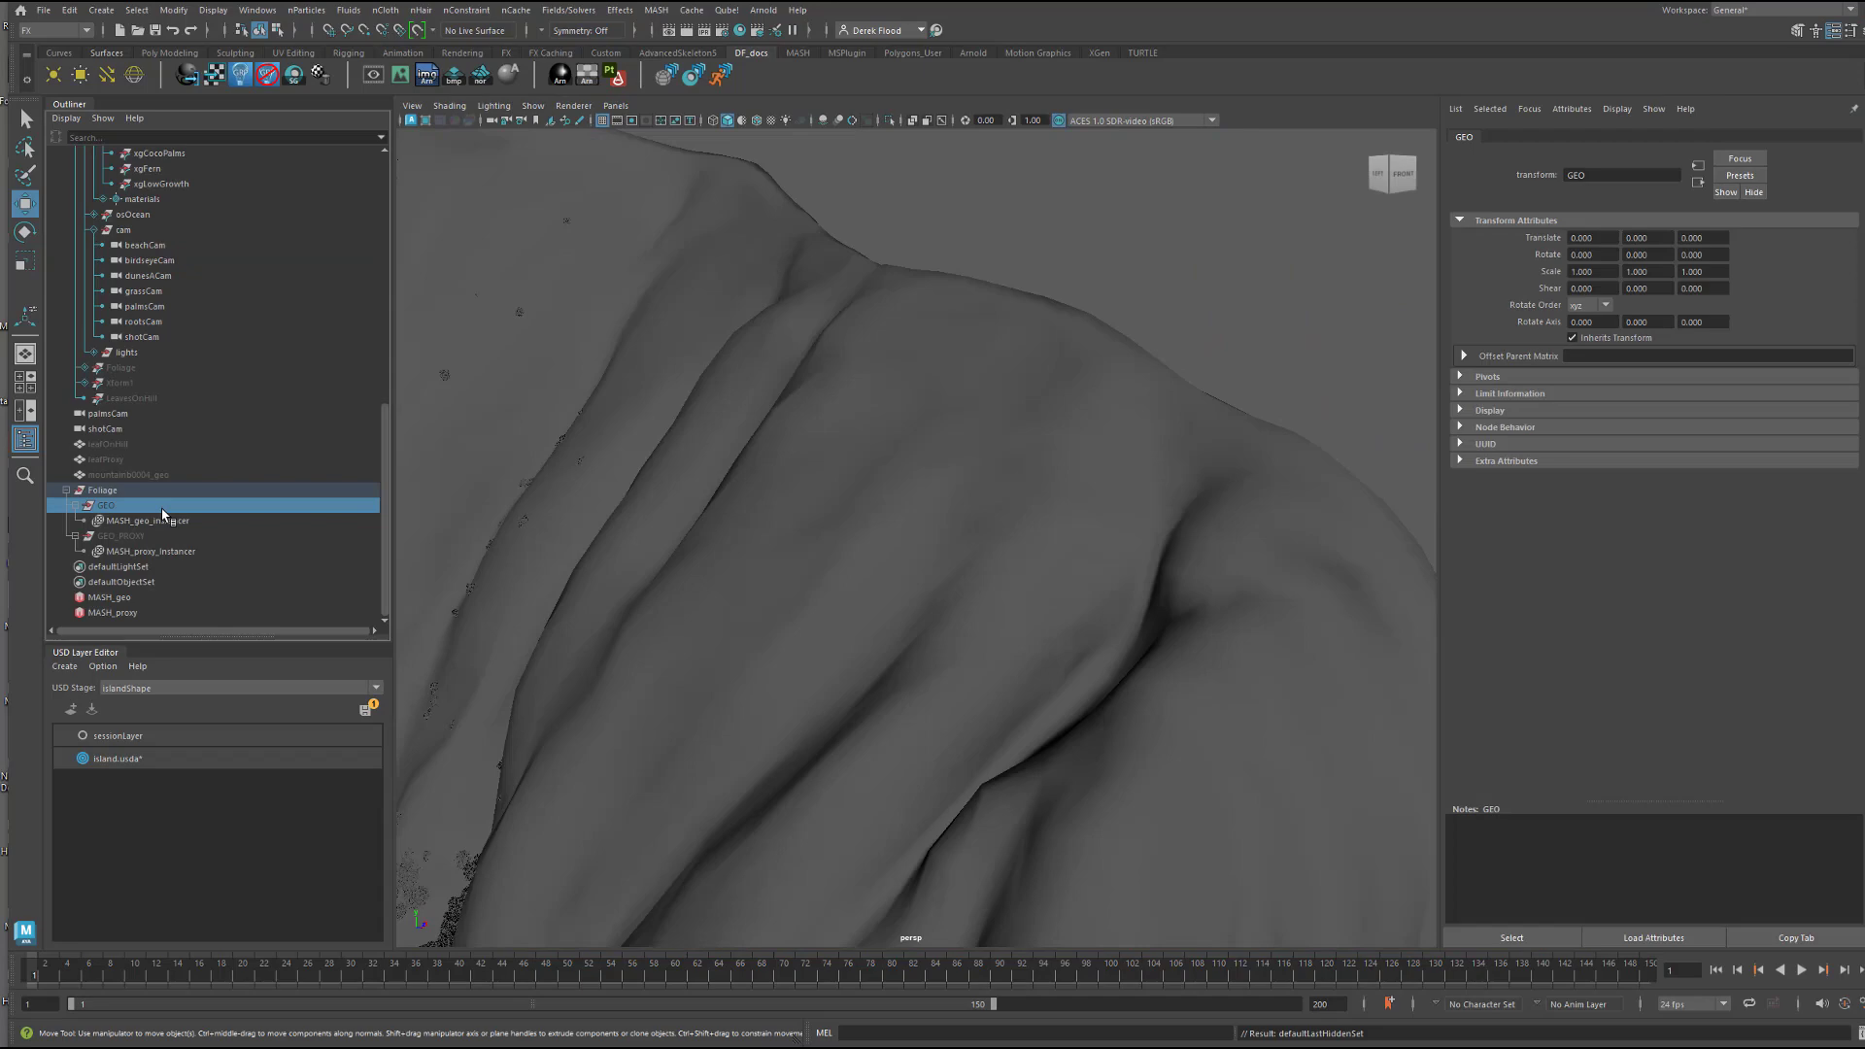
key("shift+h")
key("ctrl+h")
left_click(120, 537)
key("shift+h")
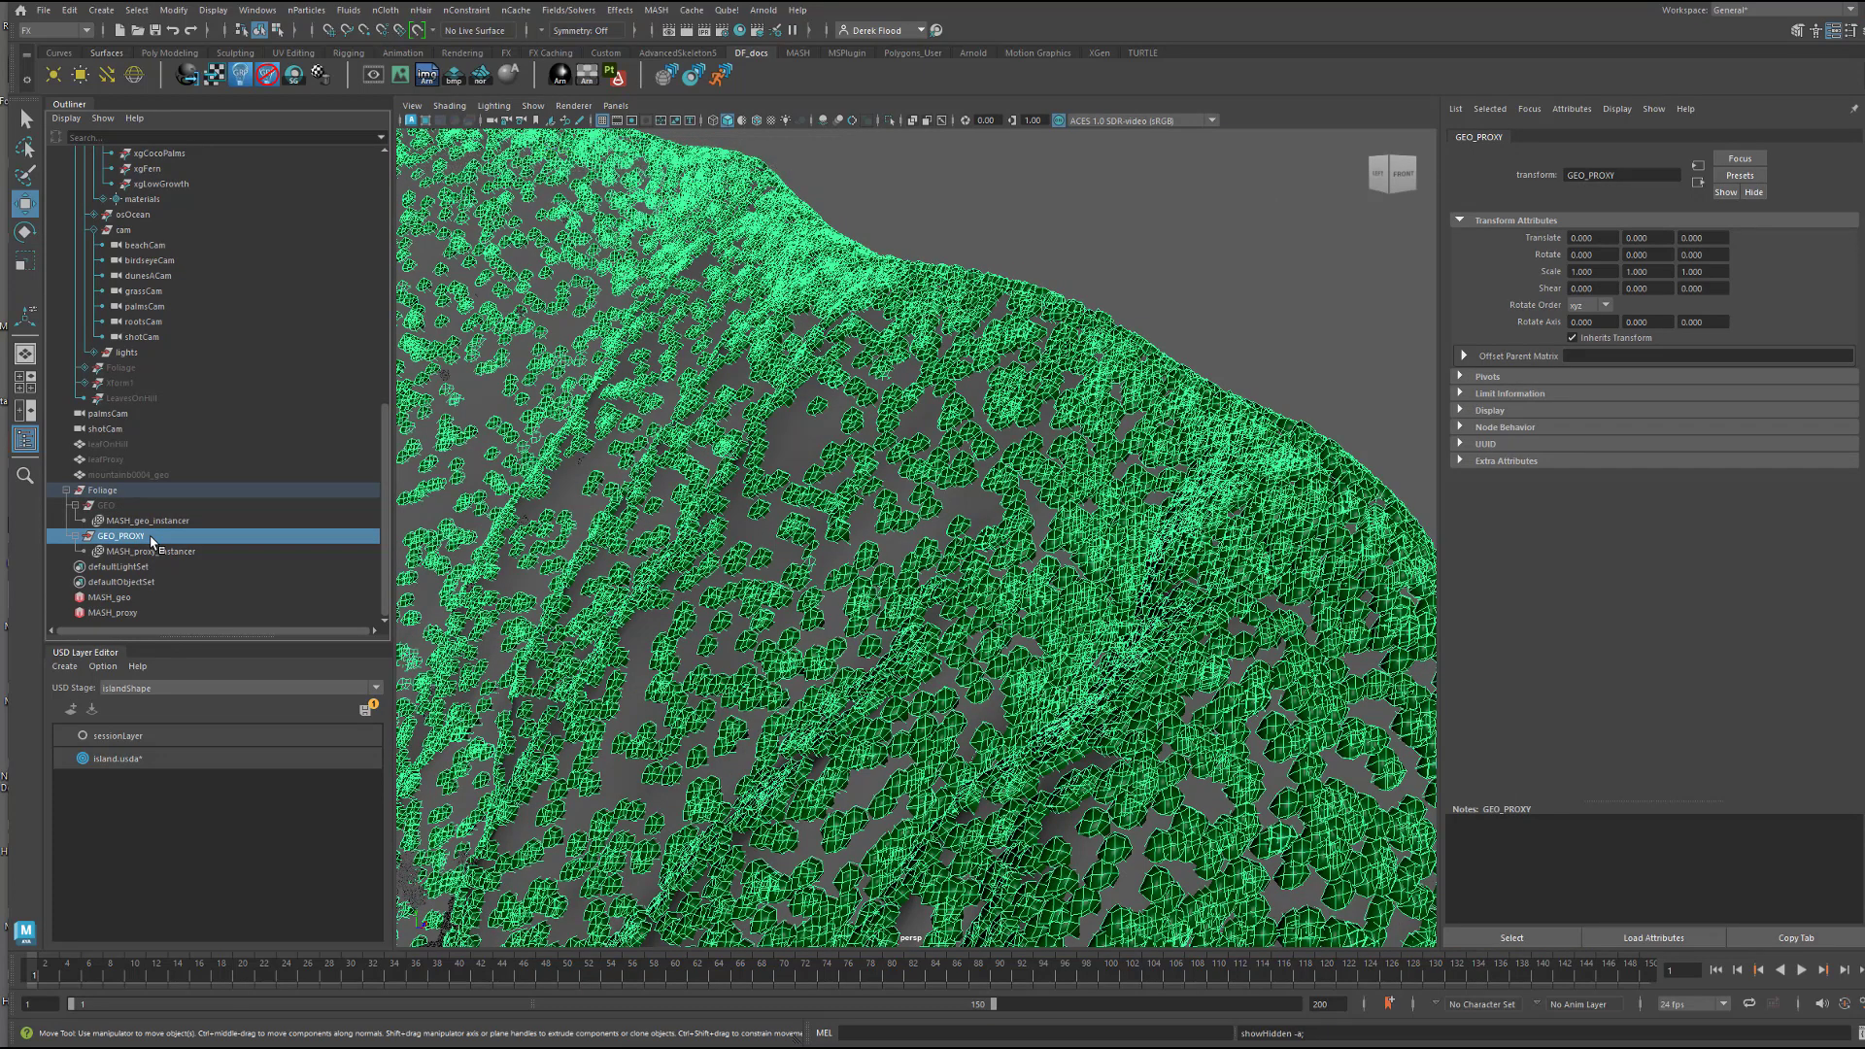
Unhide GEO as well and export the Foliage group to USD as foliage_mod.usda
left_click(147, 507)
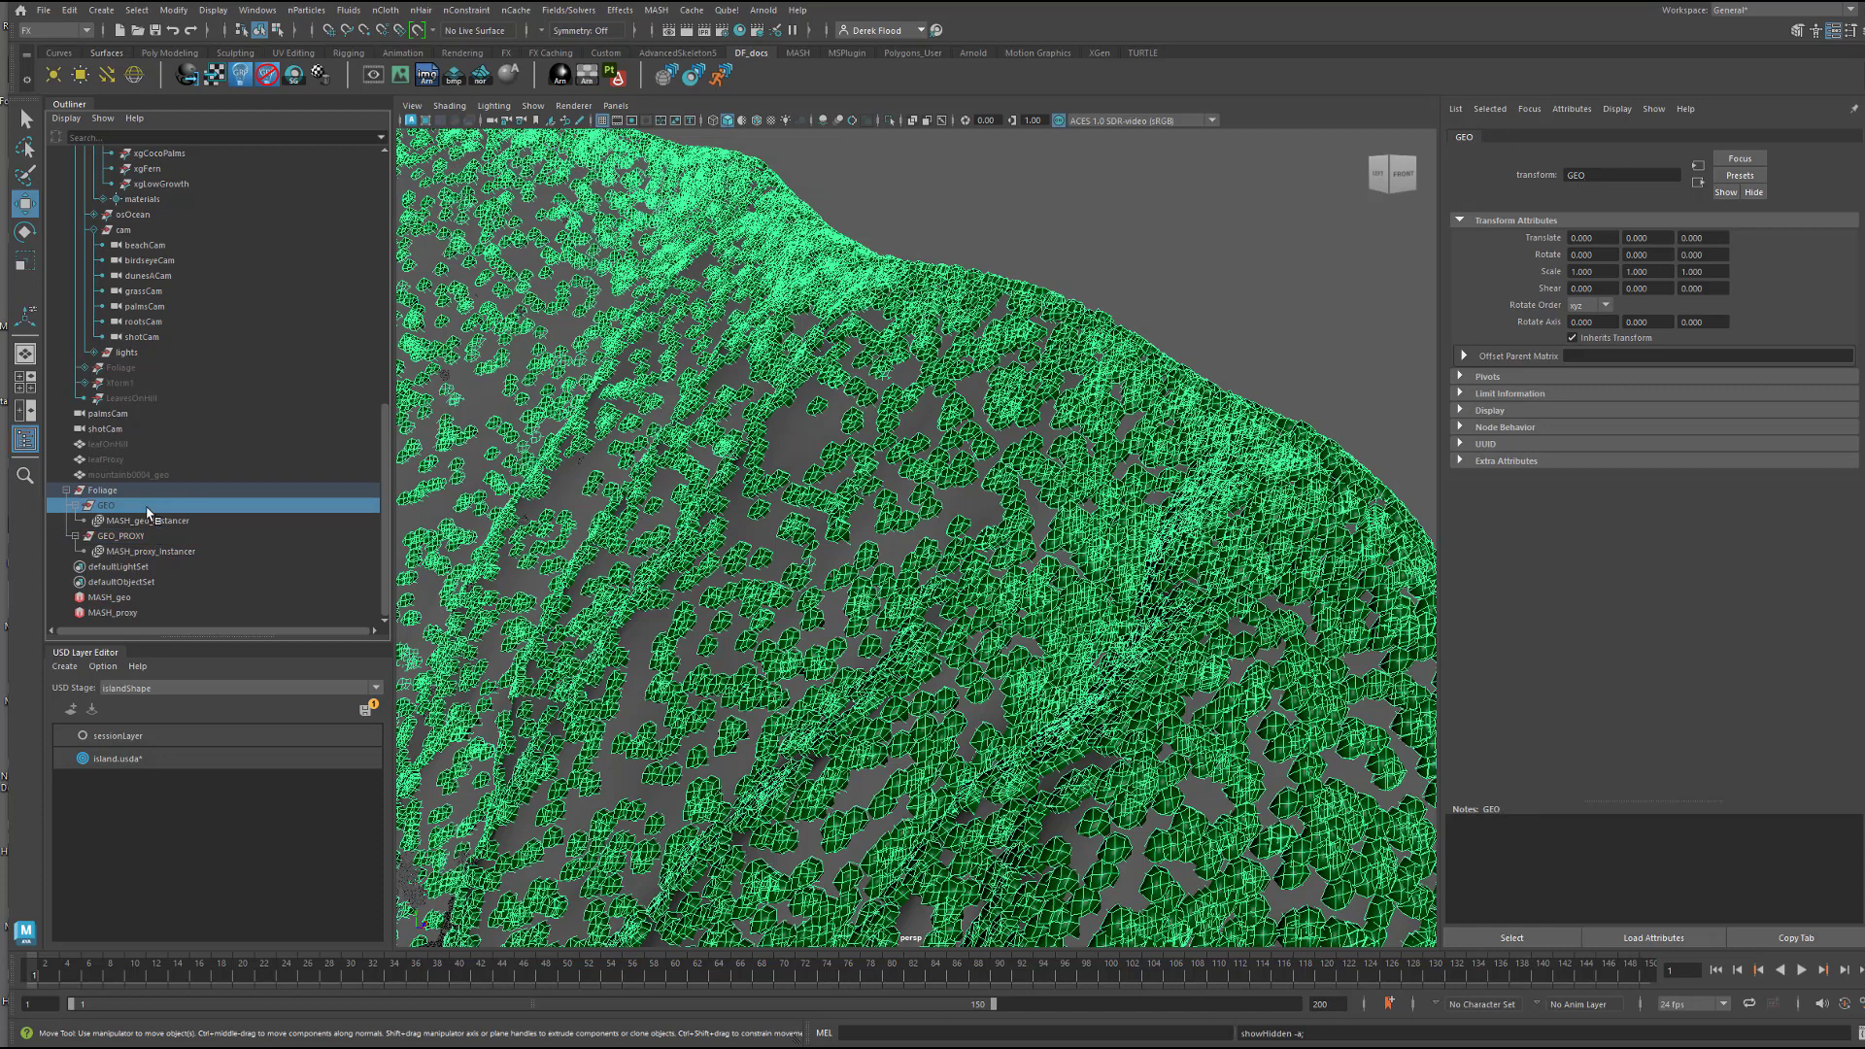
key("shift+h")
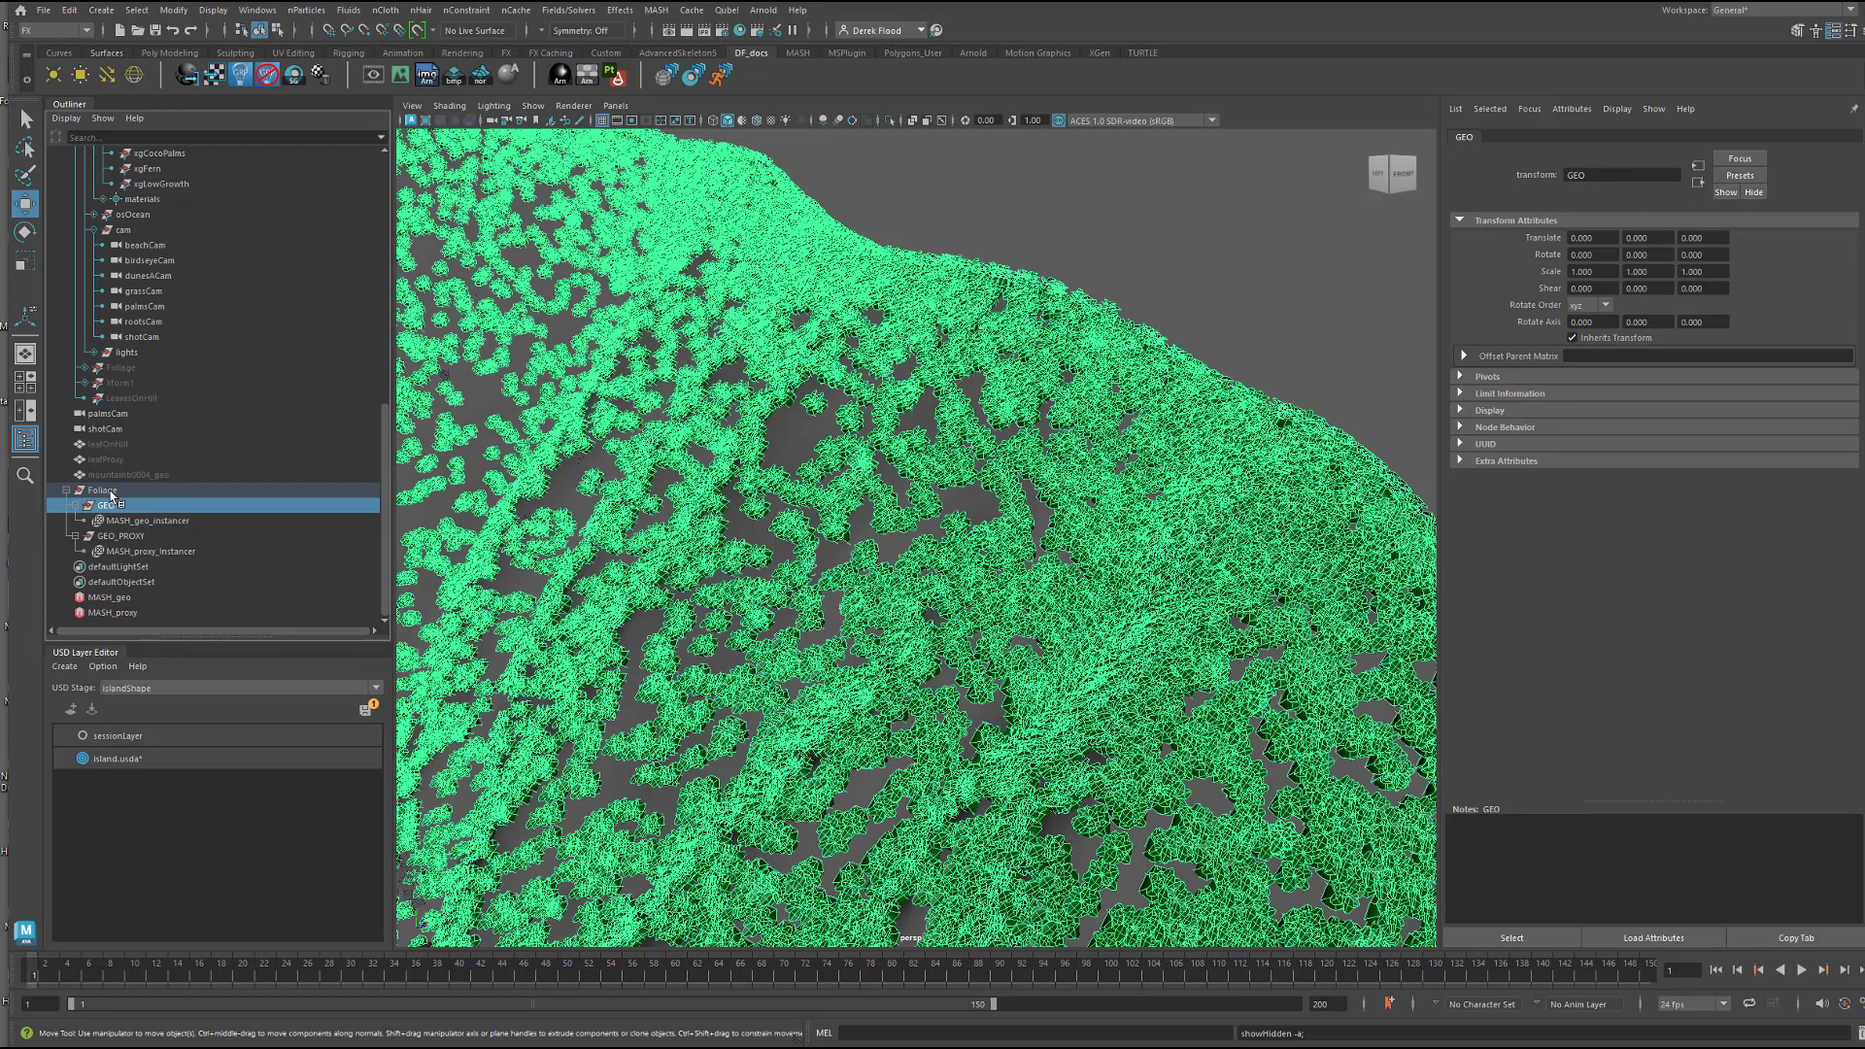
left_click(105, 491)
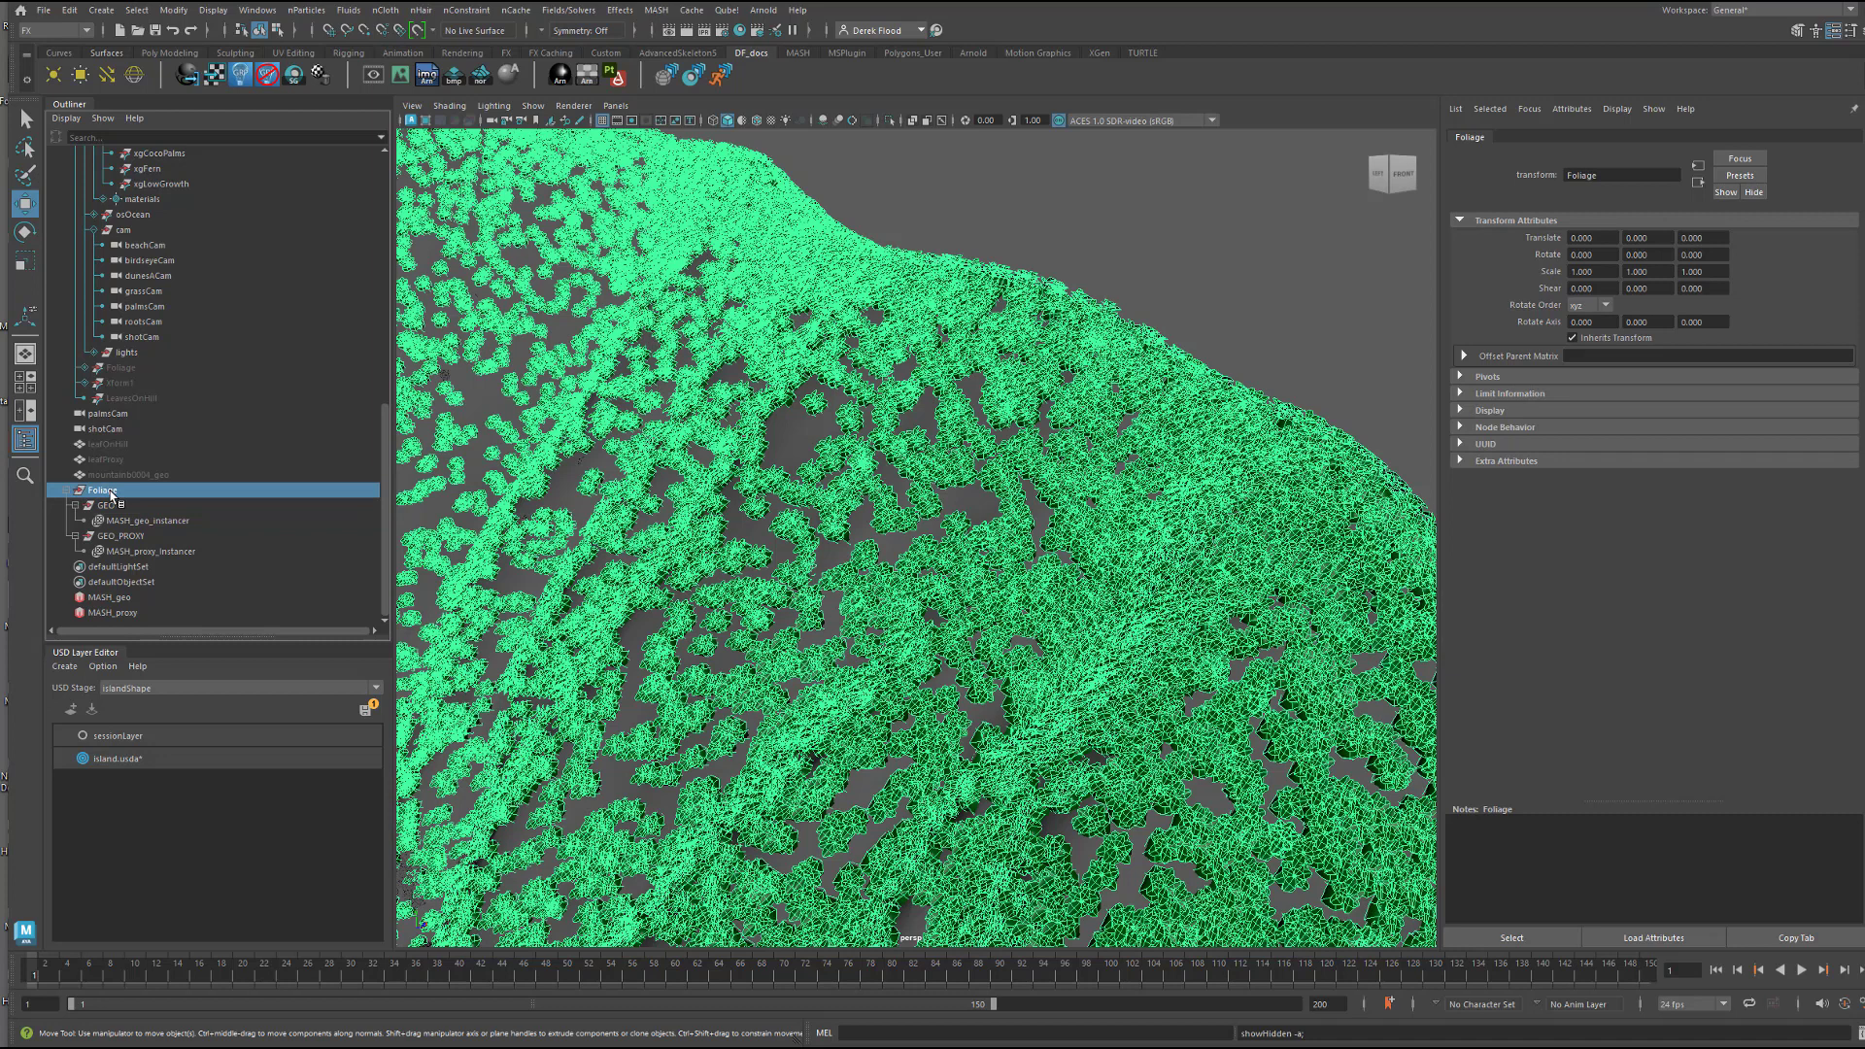
left_click(660, 371)
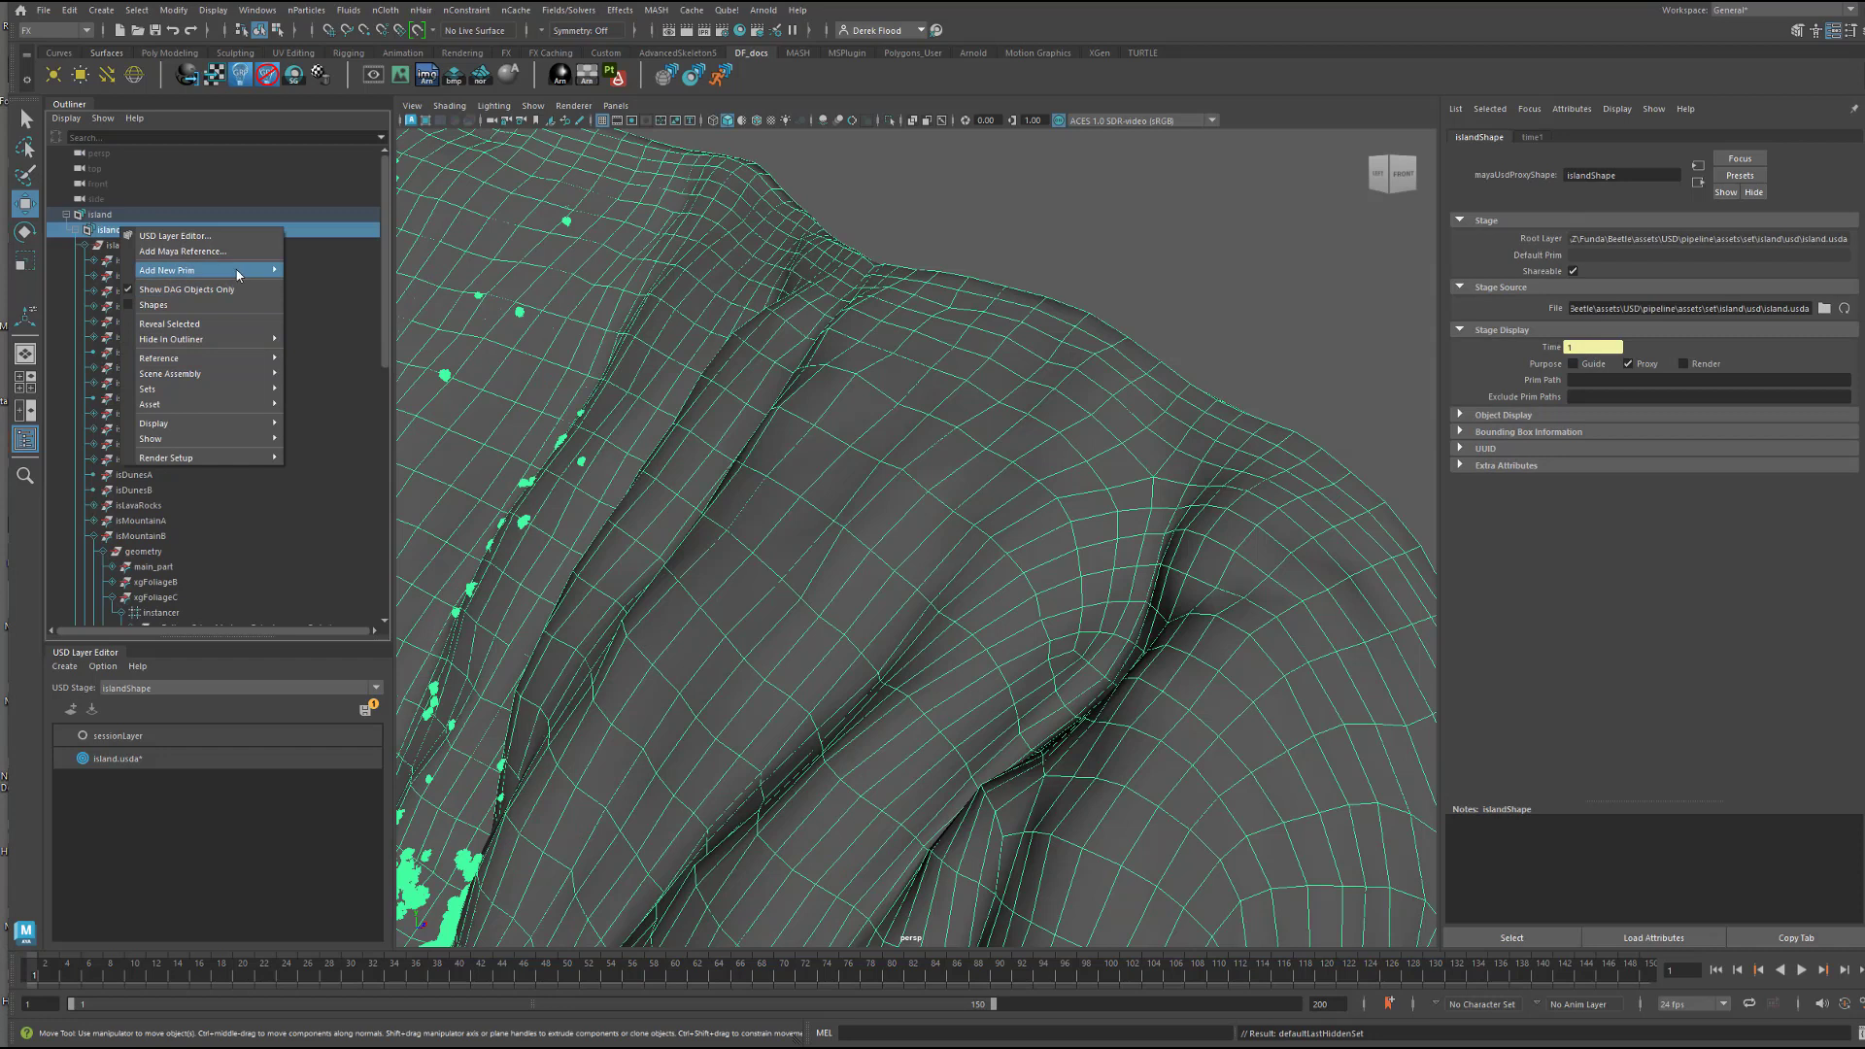
Create a new Xform2 prim on the island stage and add the chosen USD reference to it
mouse_move(239, 274)
left_click(307, 301)
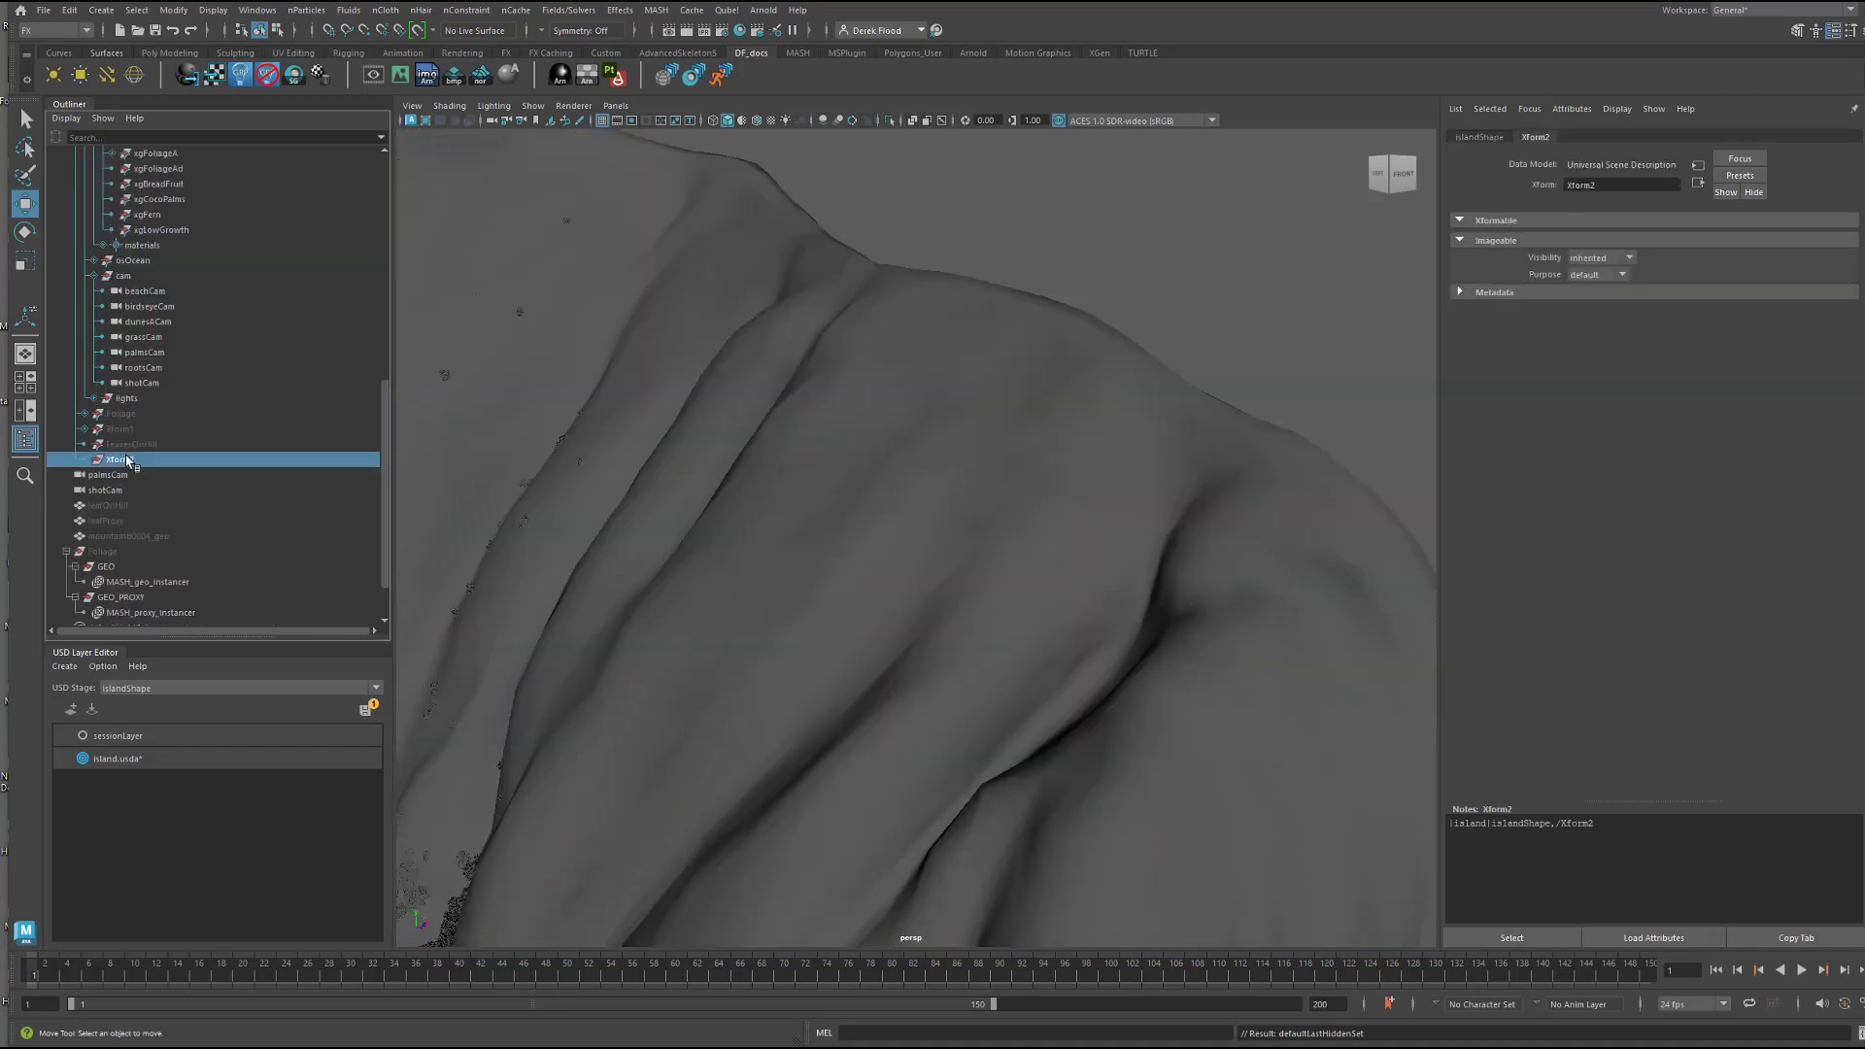
right_click(129, 462)
left_click(243, 598)
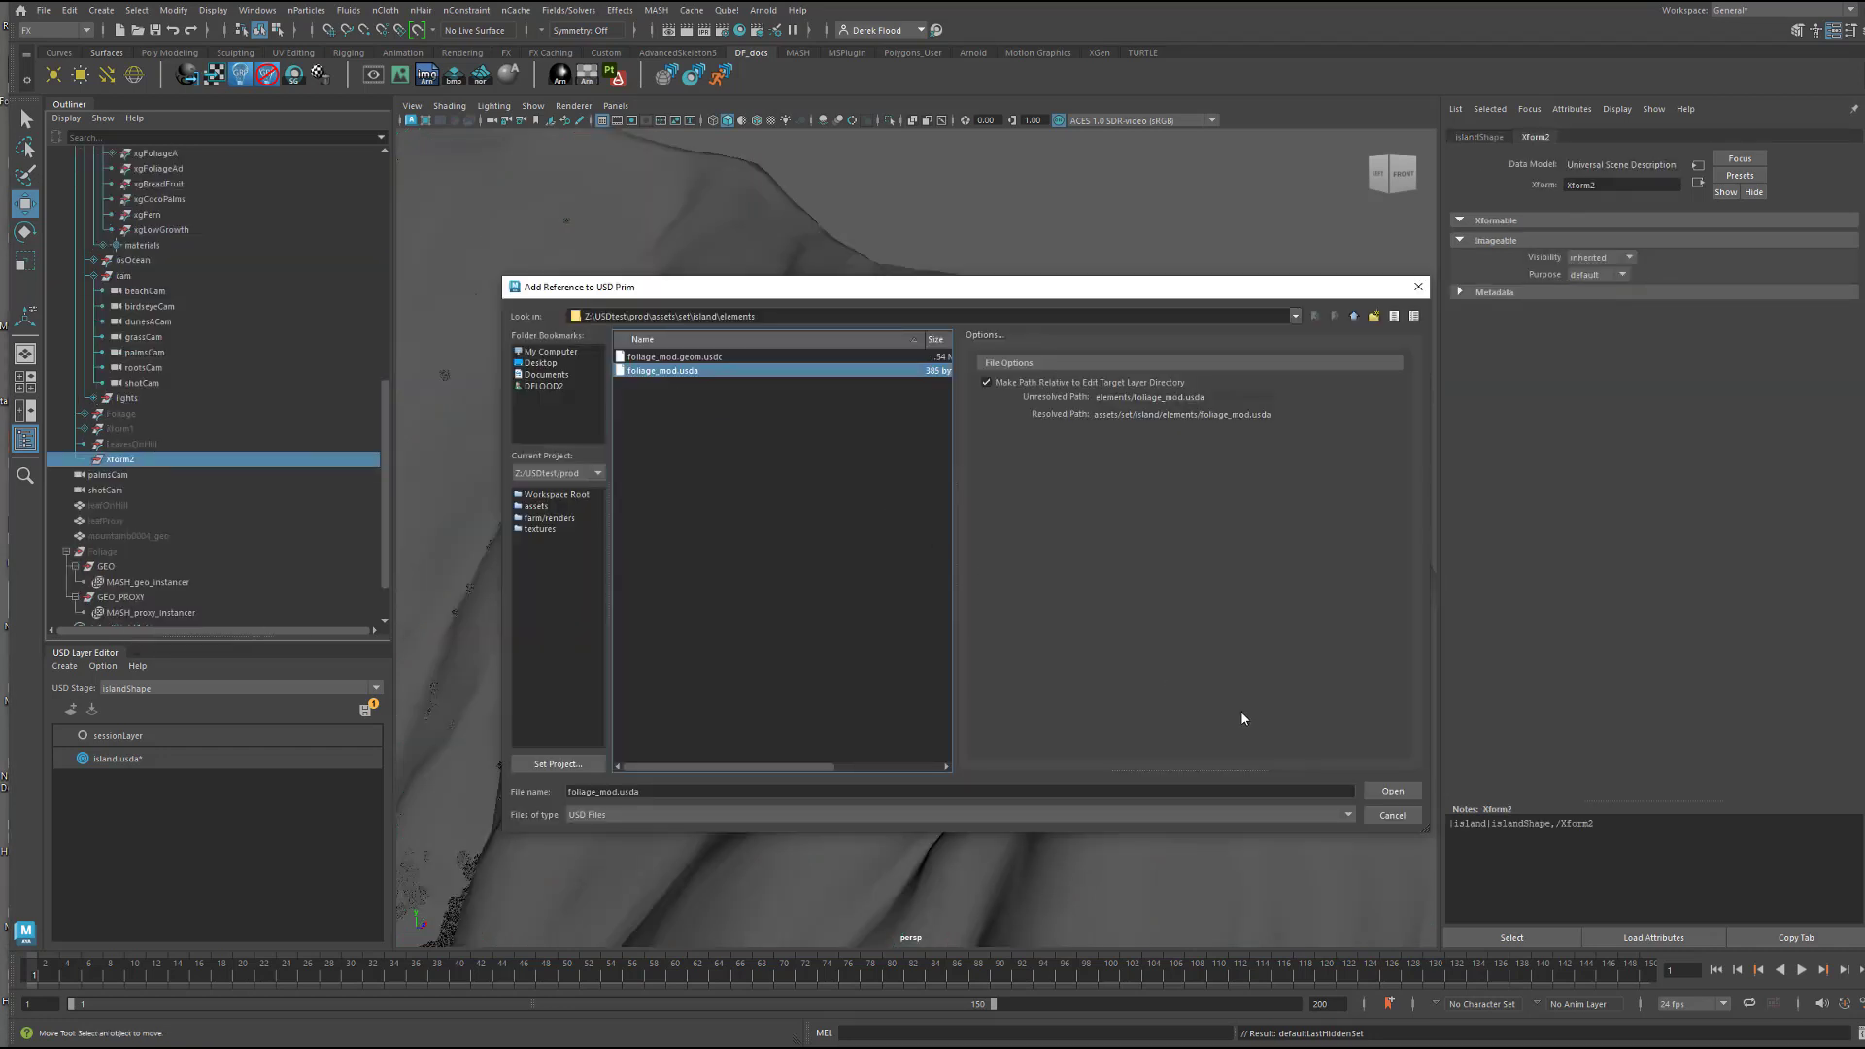
left_click(1386, 792)
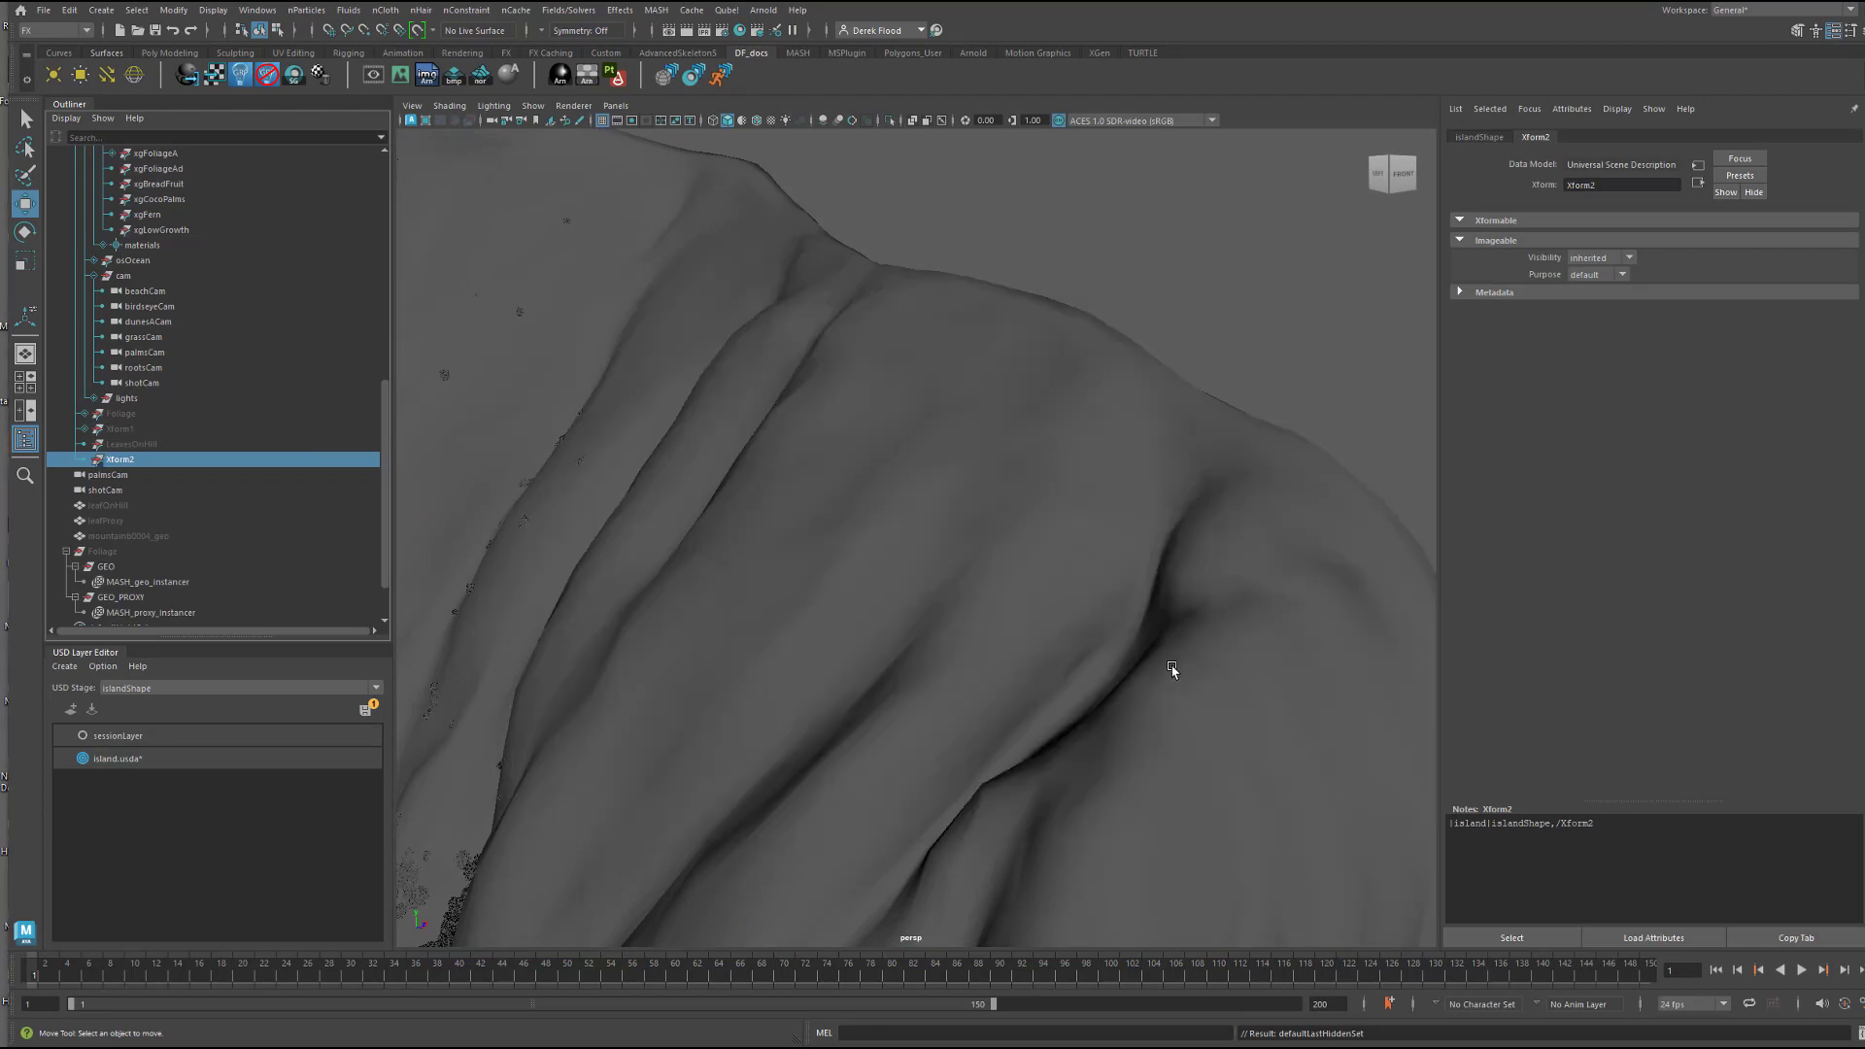
Load Xform2 so the green foliage appears on the island, then switch to the Perspective panel
right_click(134, 464)
left_click(157, 538)
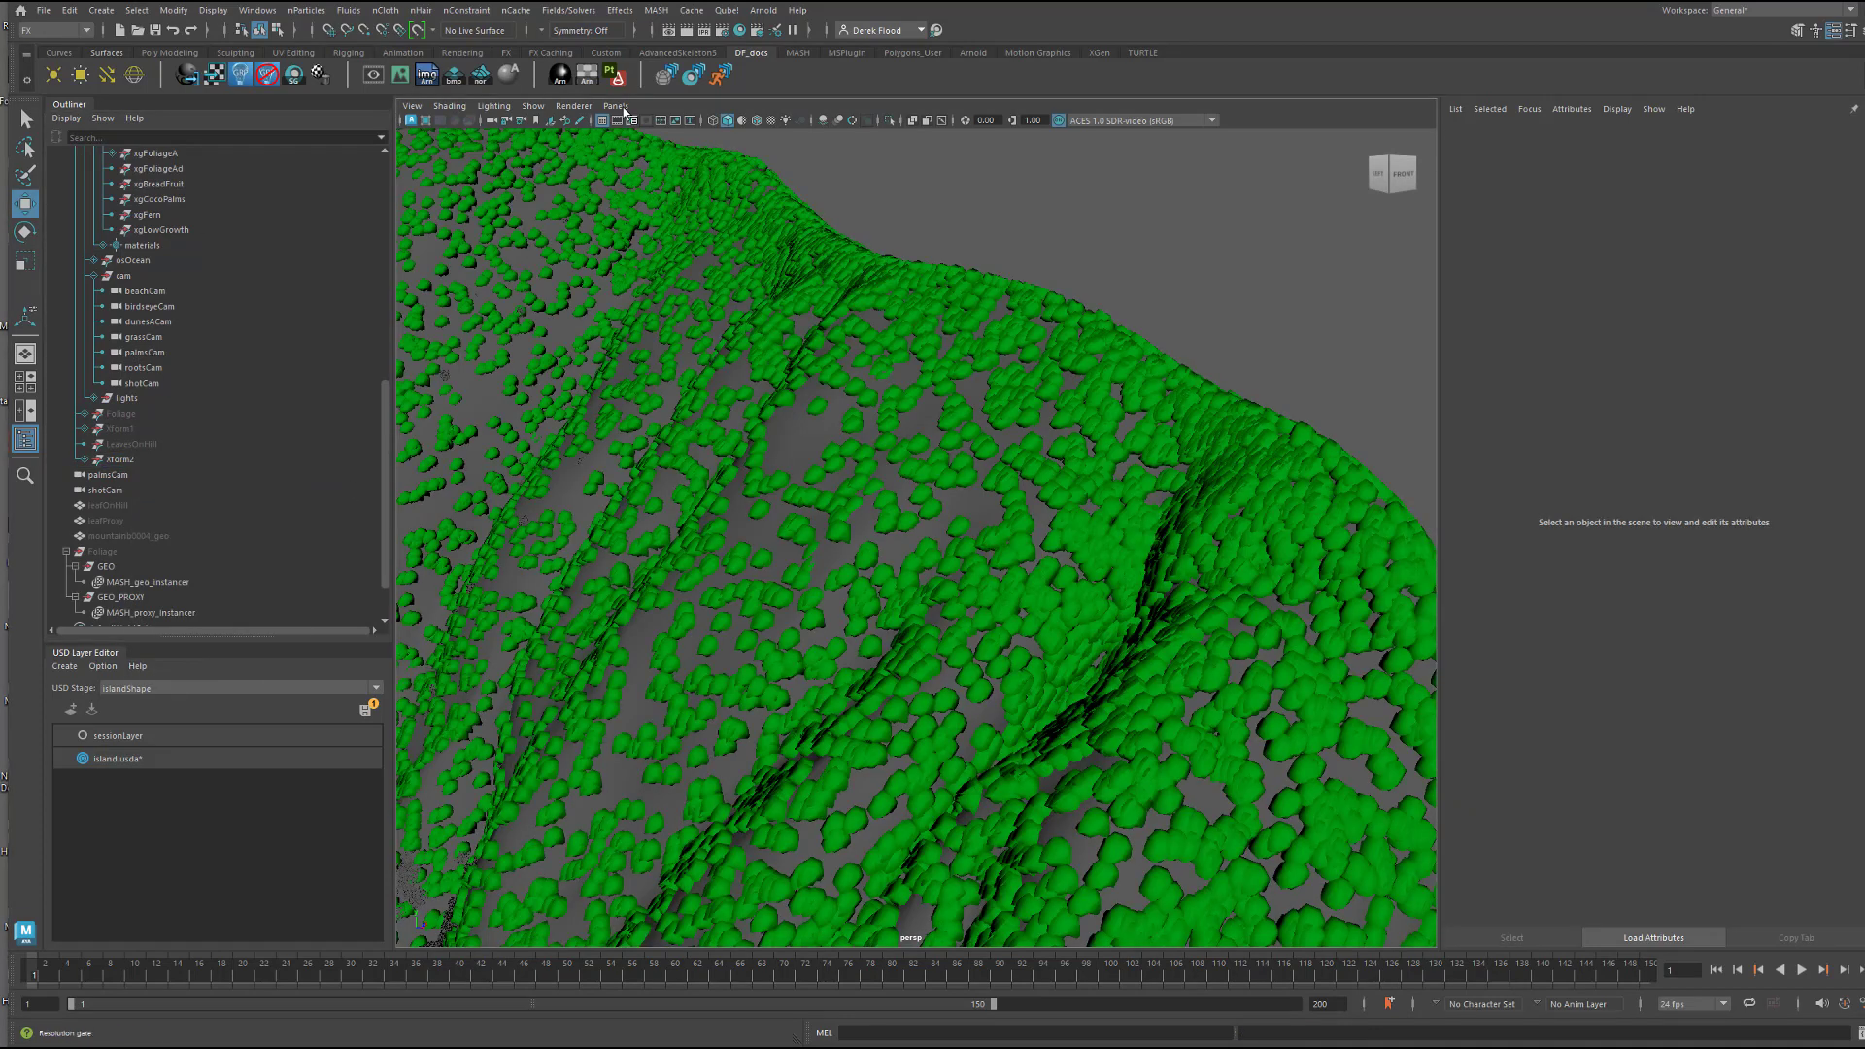
left_click(617, 106)
mouse_move(637, 121)
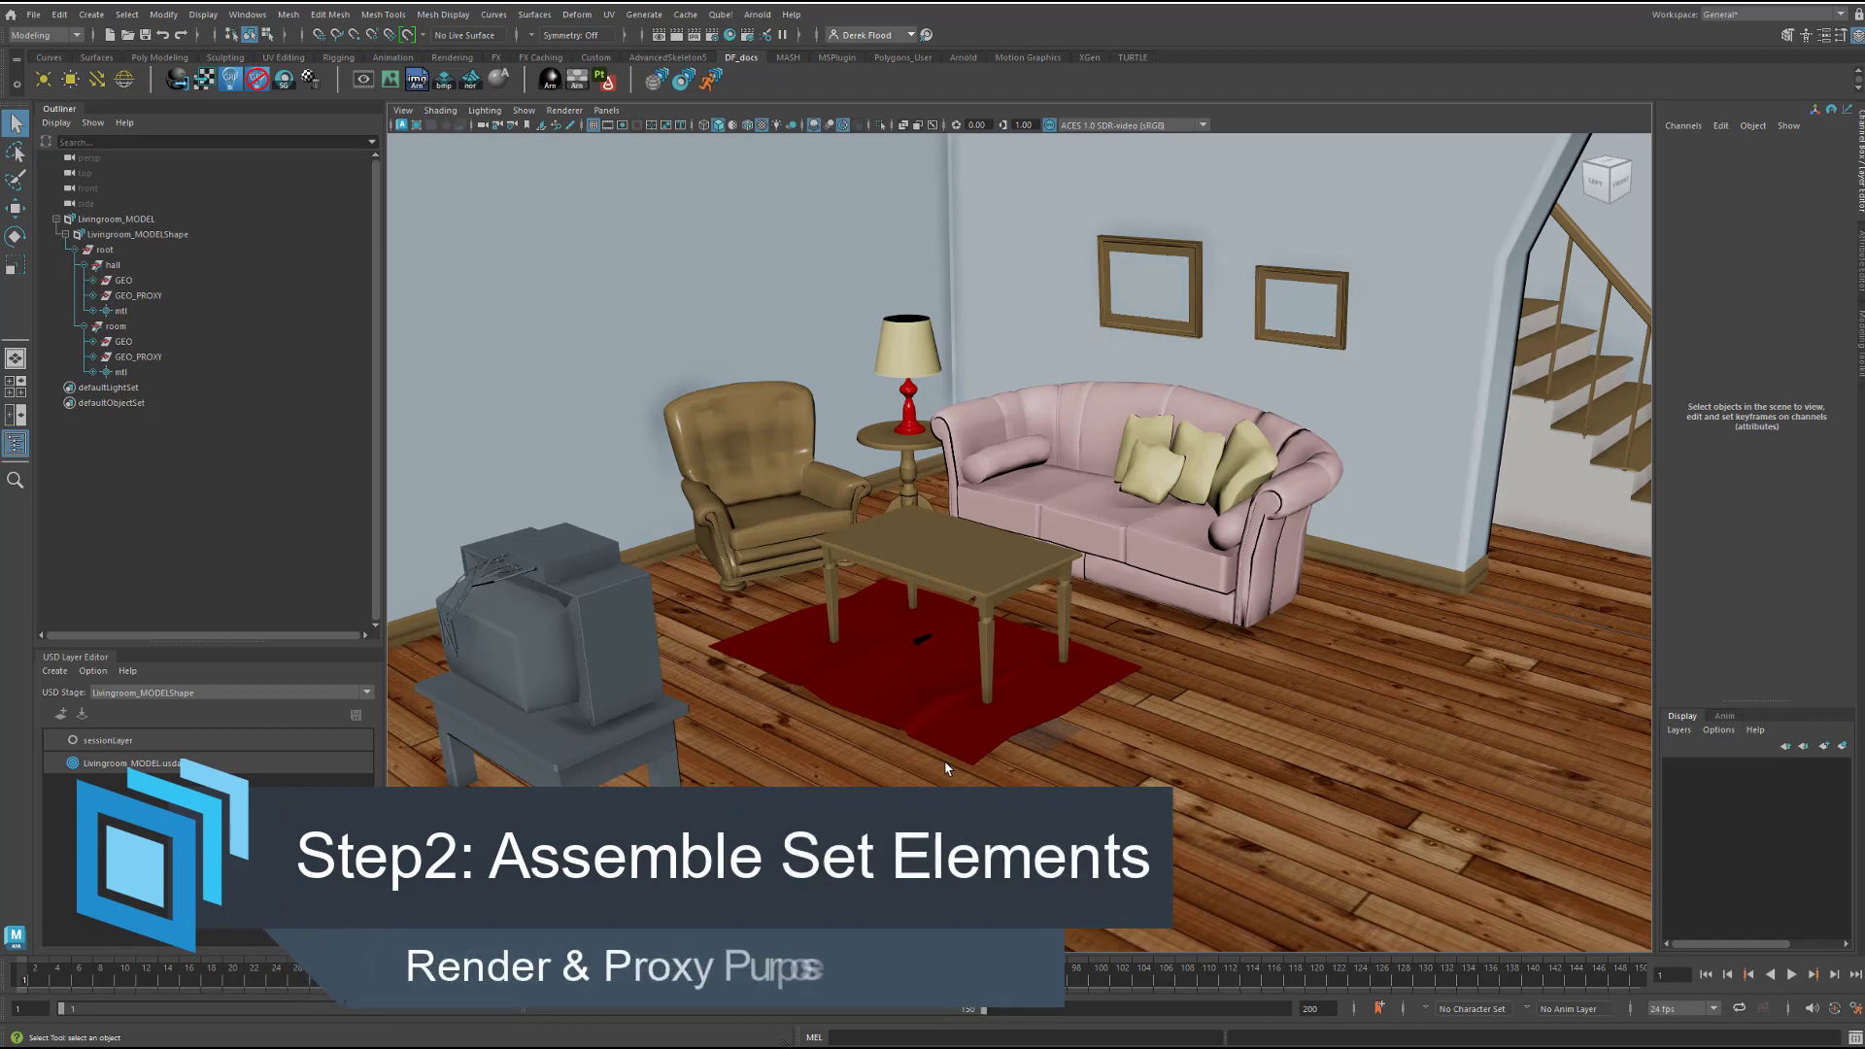
Toggle between room/GEO_PROXY and room/GEO to compare their wireframes
left_click(146, 358)
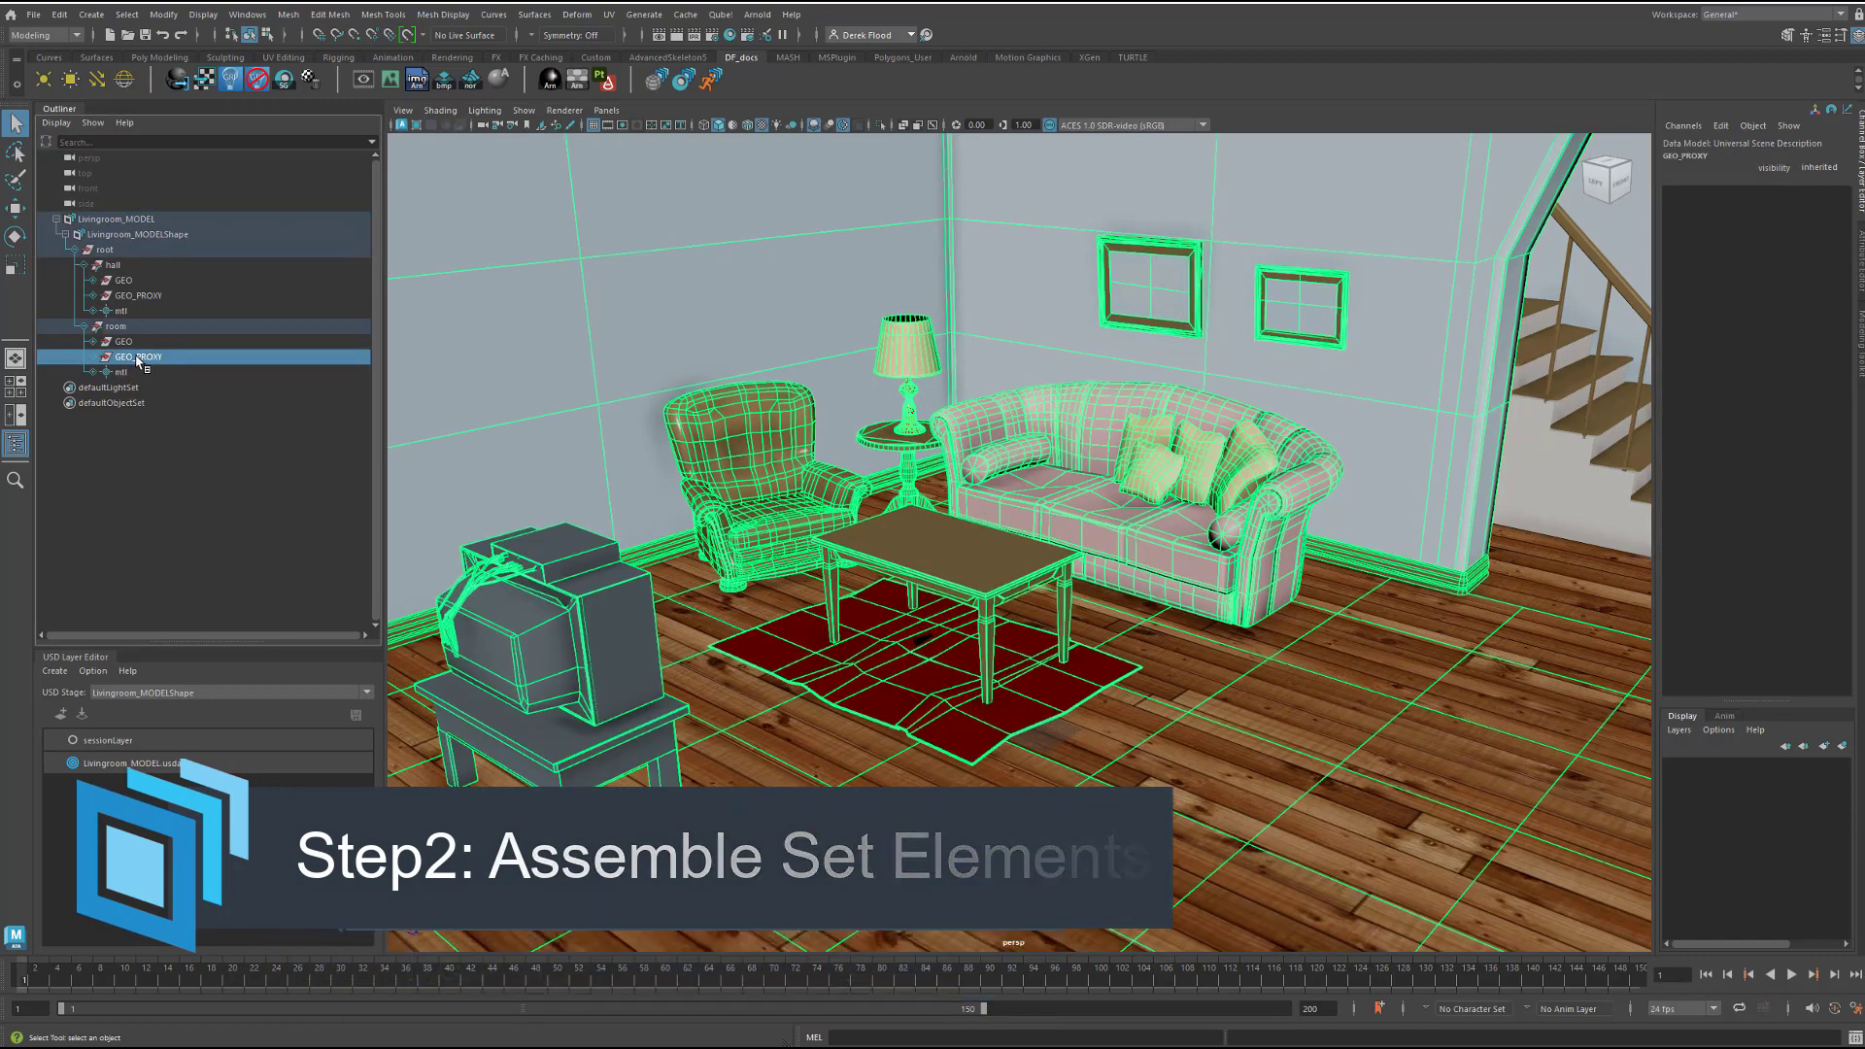
left_click(121, 342)
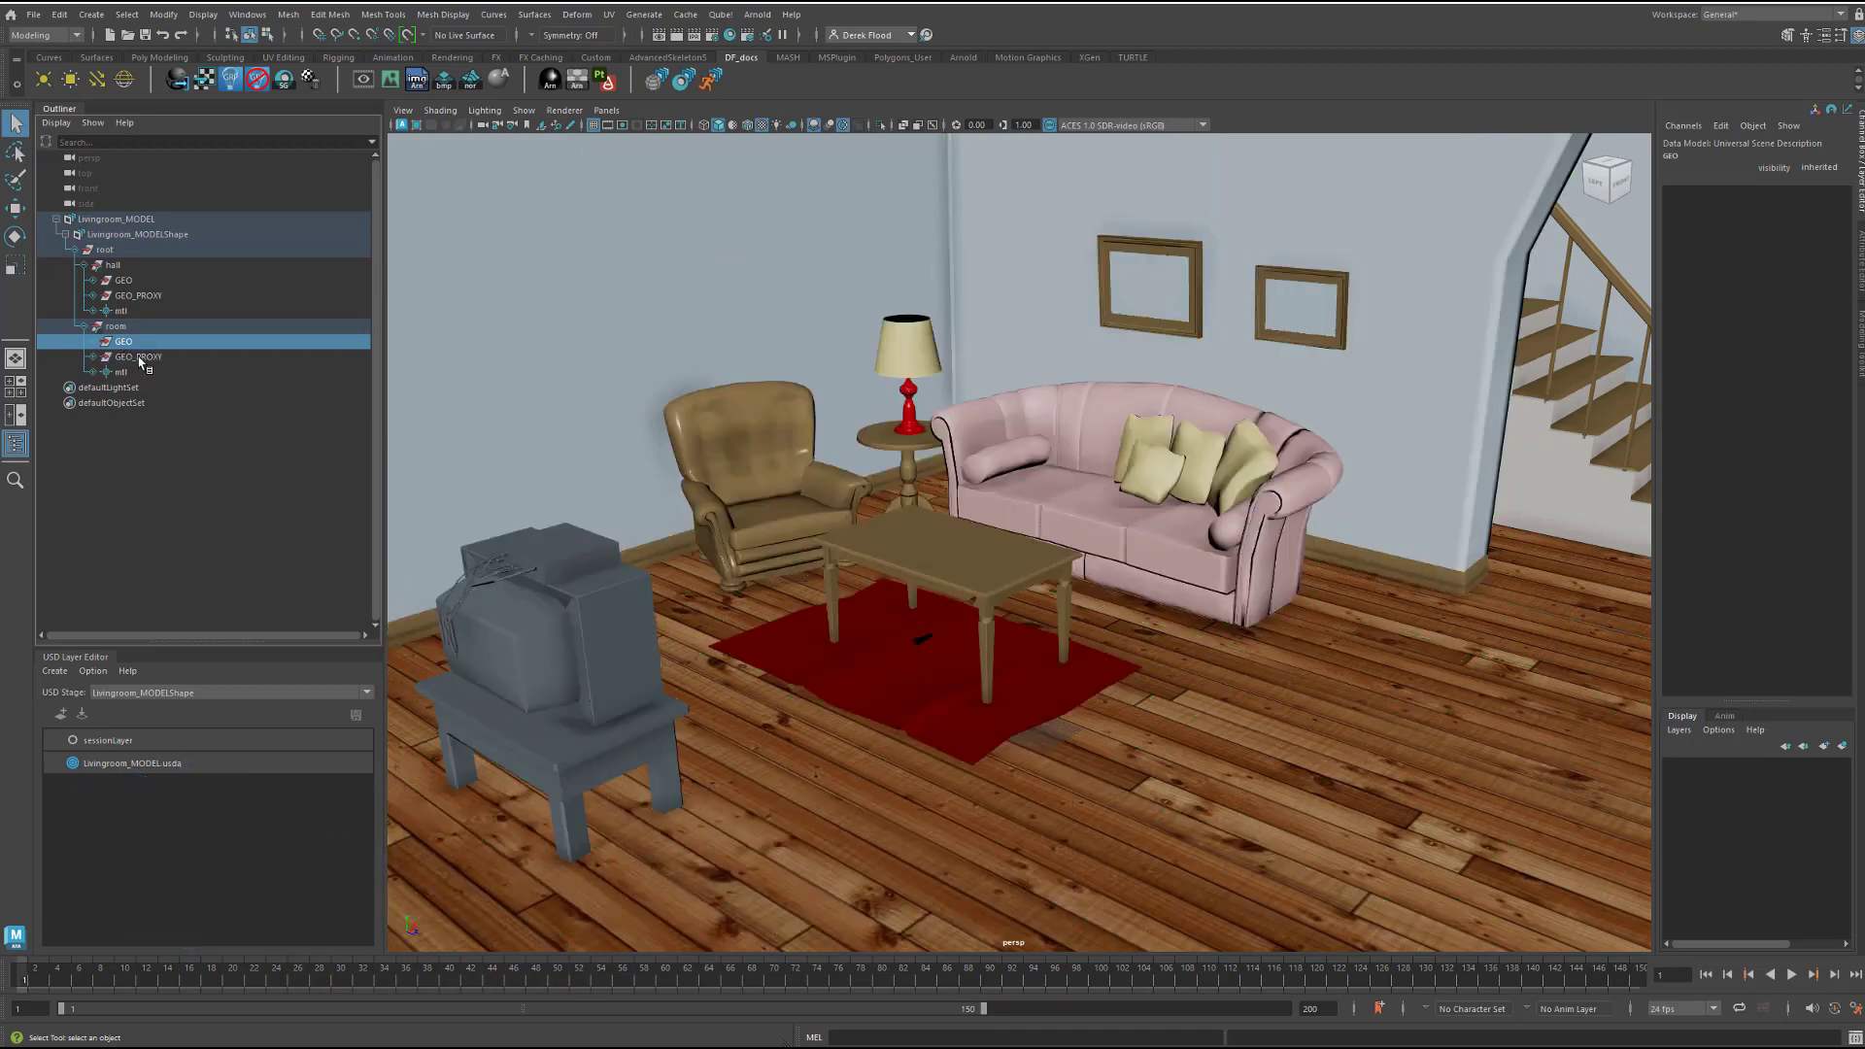
left_click(136, 357)
left_click(128, 342)
Check the Imageable Purpose of GEO and GEO_PROXY (proxy), then select Livingroom_MODELShape
left_click(146, 357)
key("ctrl+a")
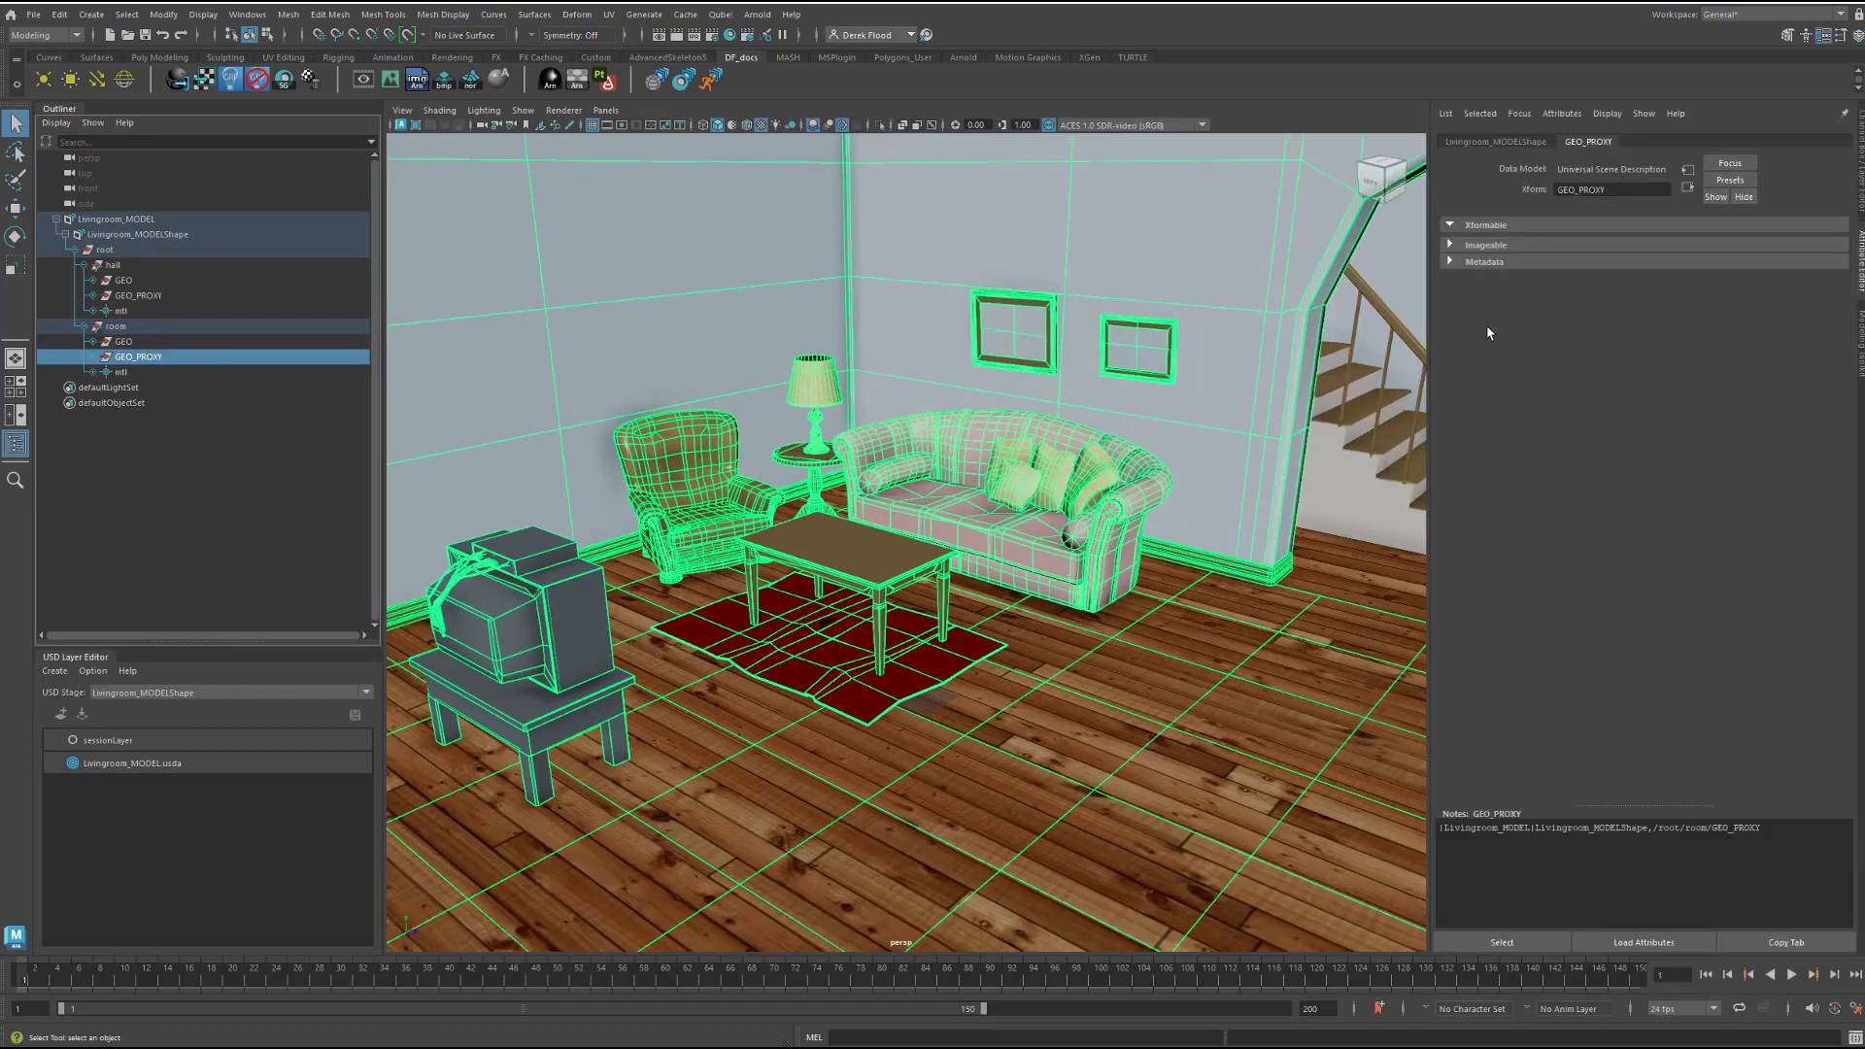
left_click(1452, 245)
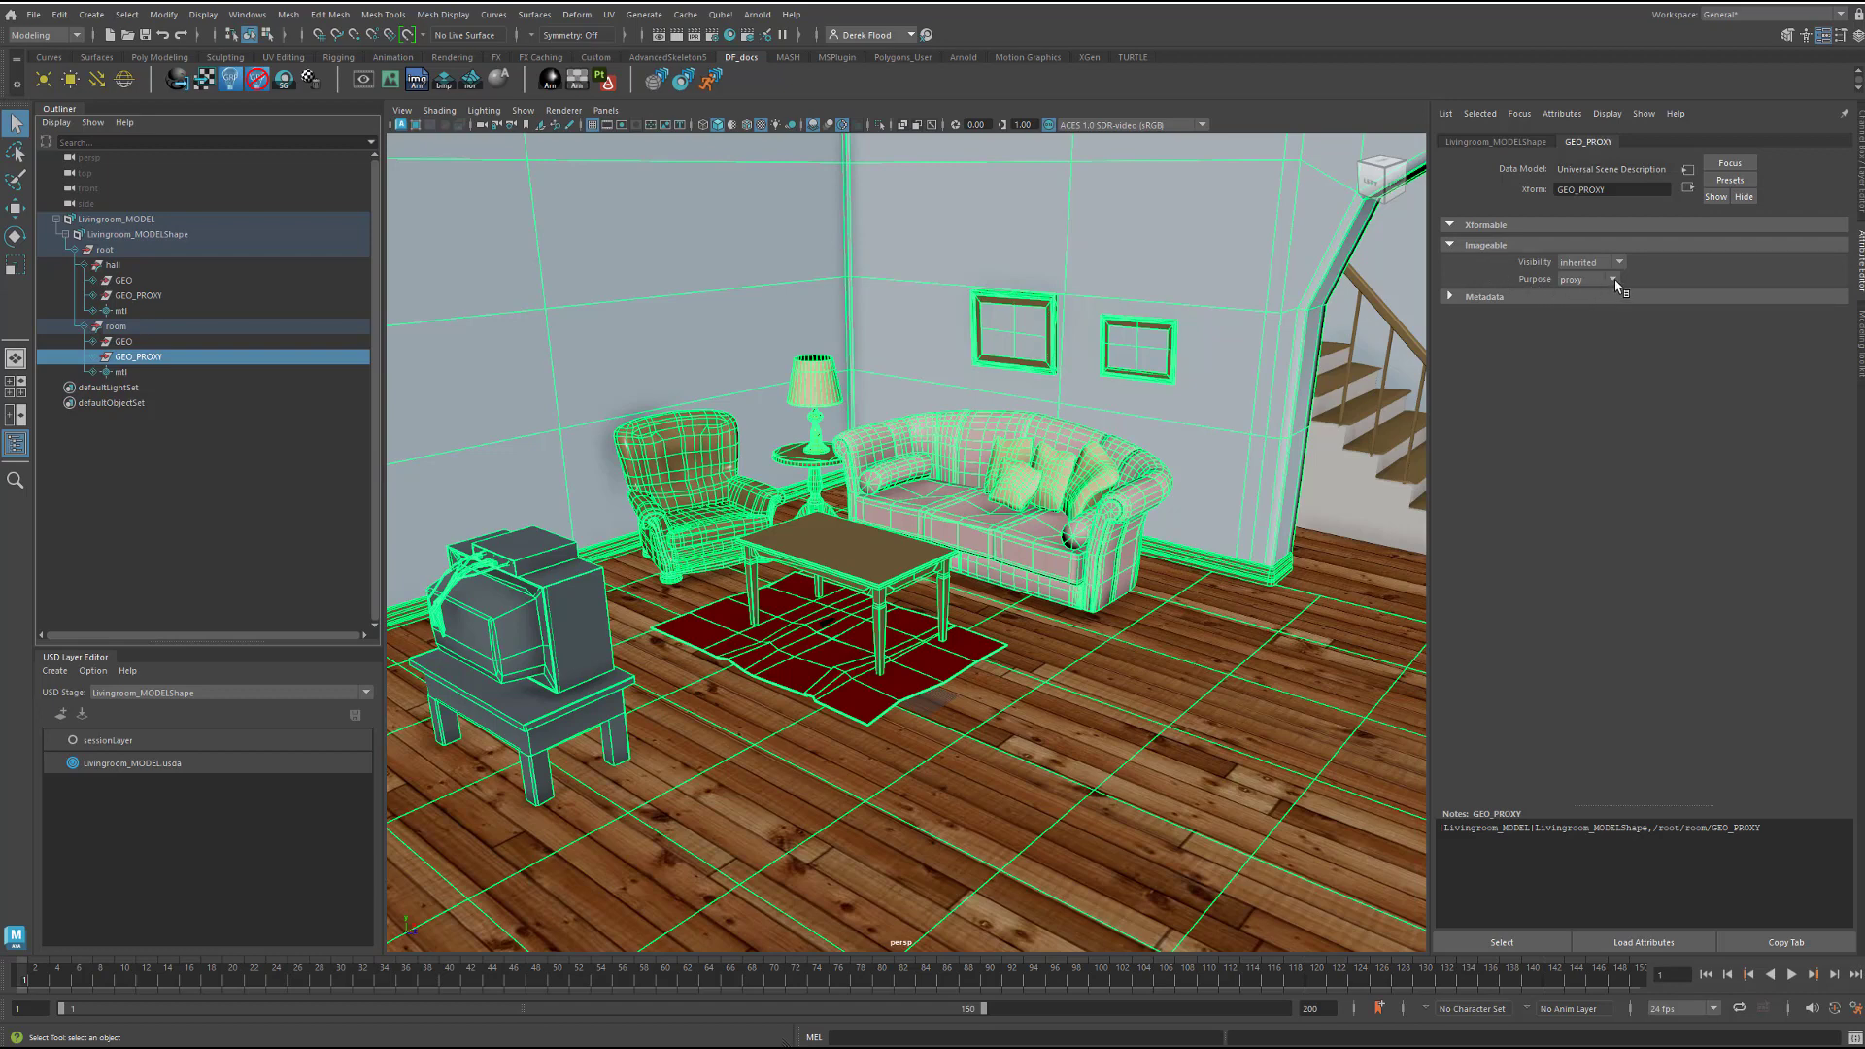
left_click(128, 343)
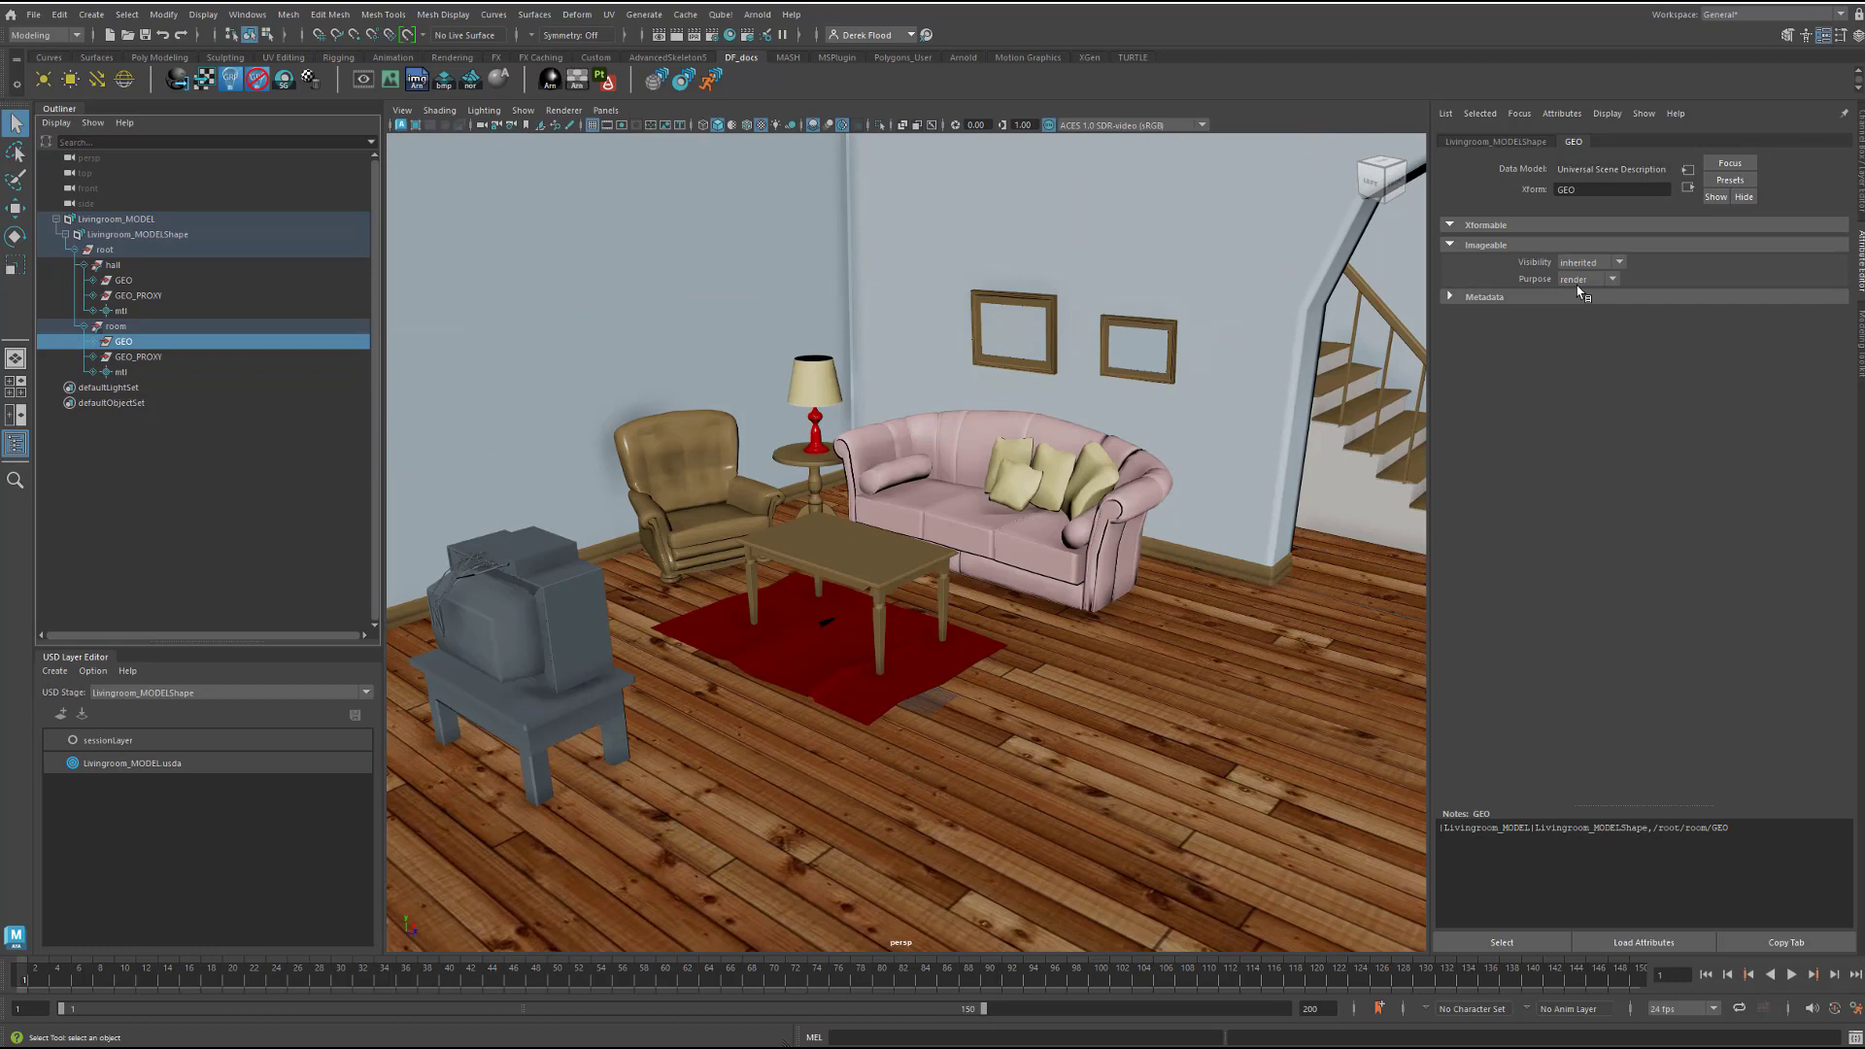
left_click(158, 358)
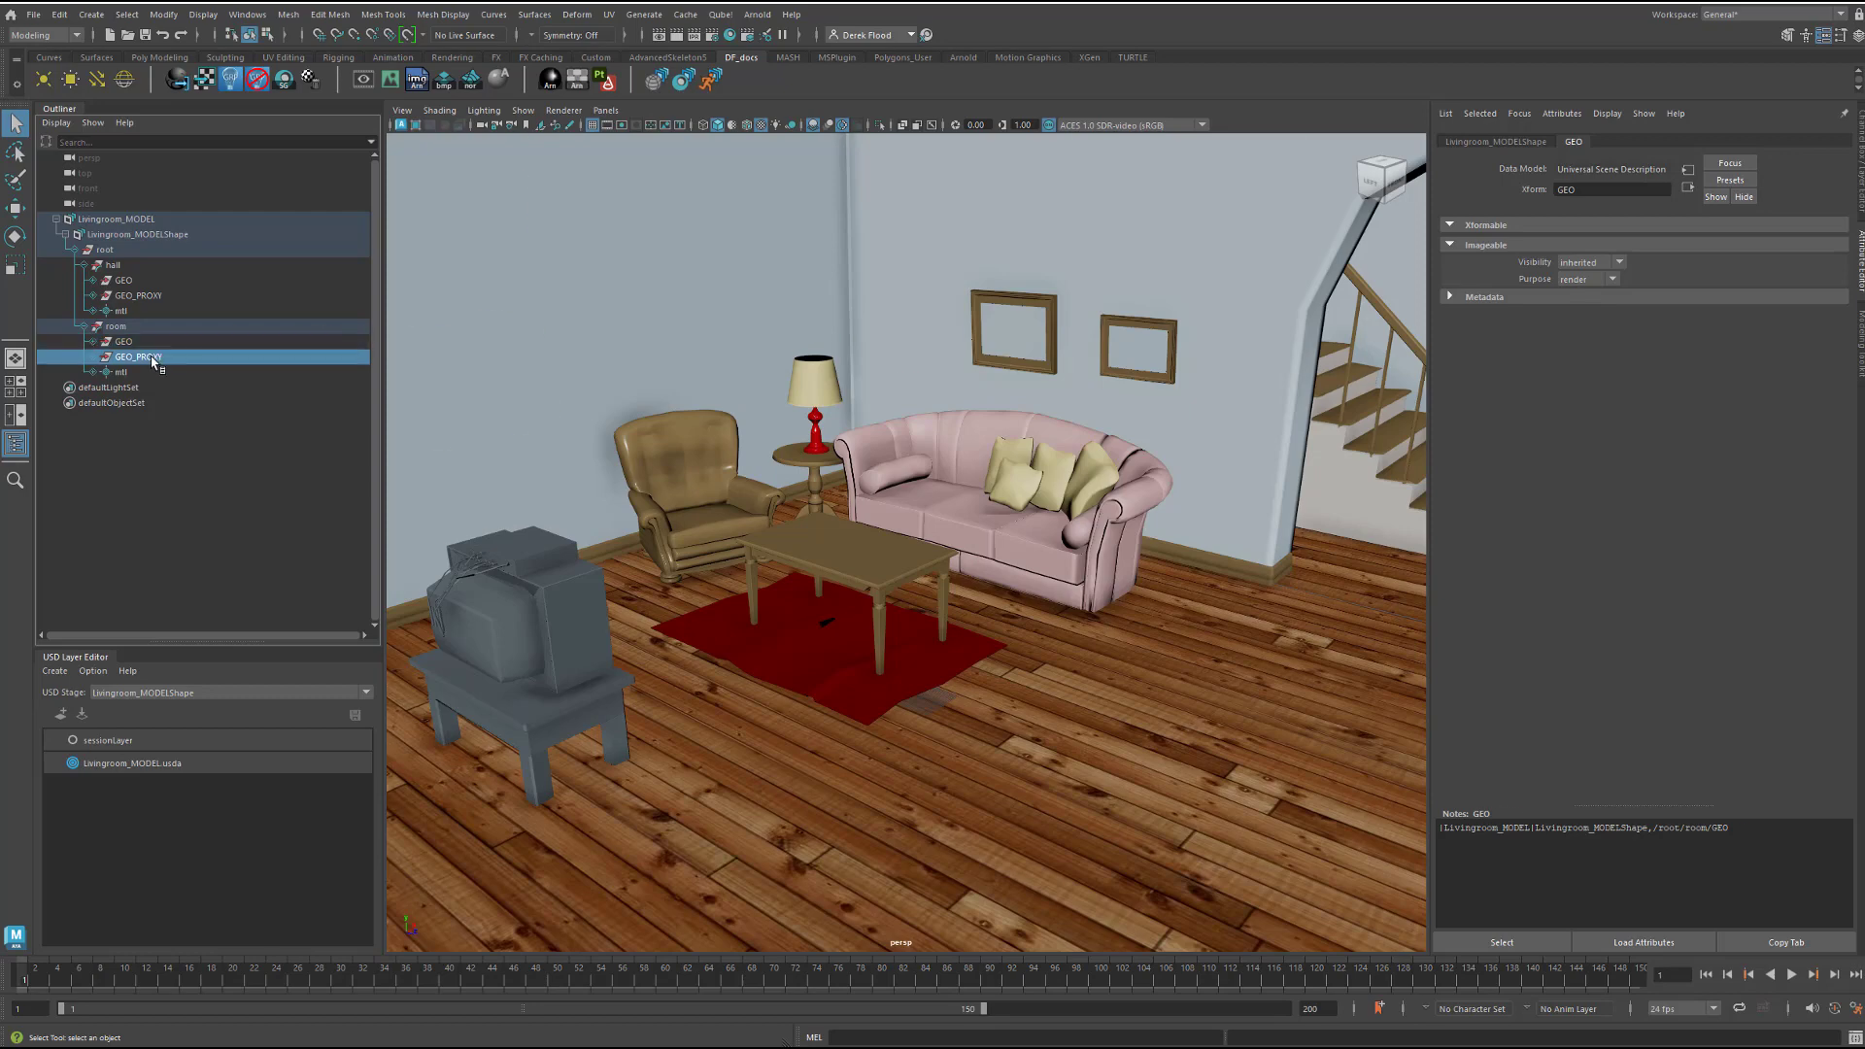
left_click(1614, 280)
left_click(1674, 292)
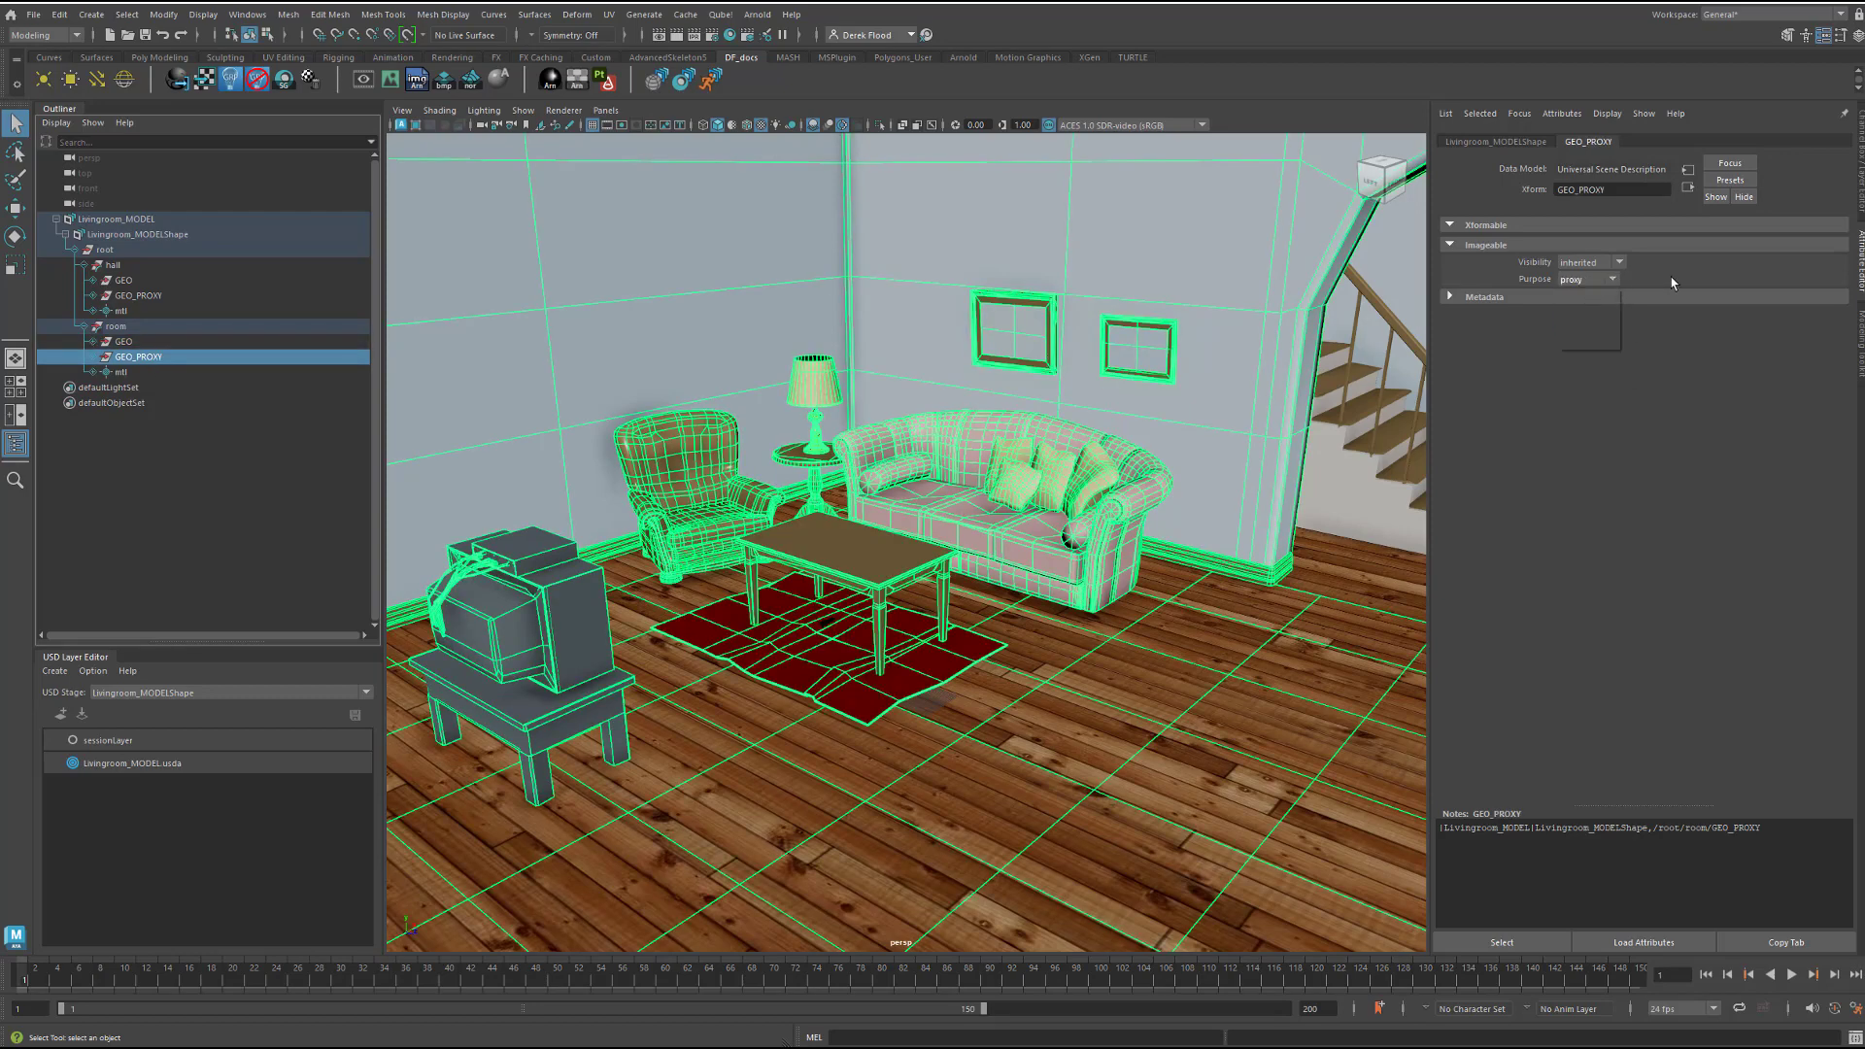
left_click(138, 346)
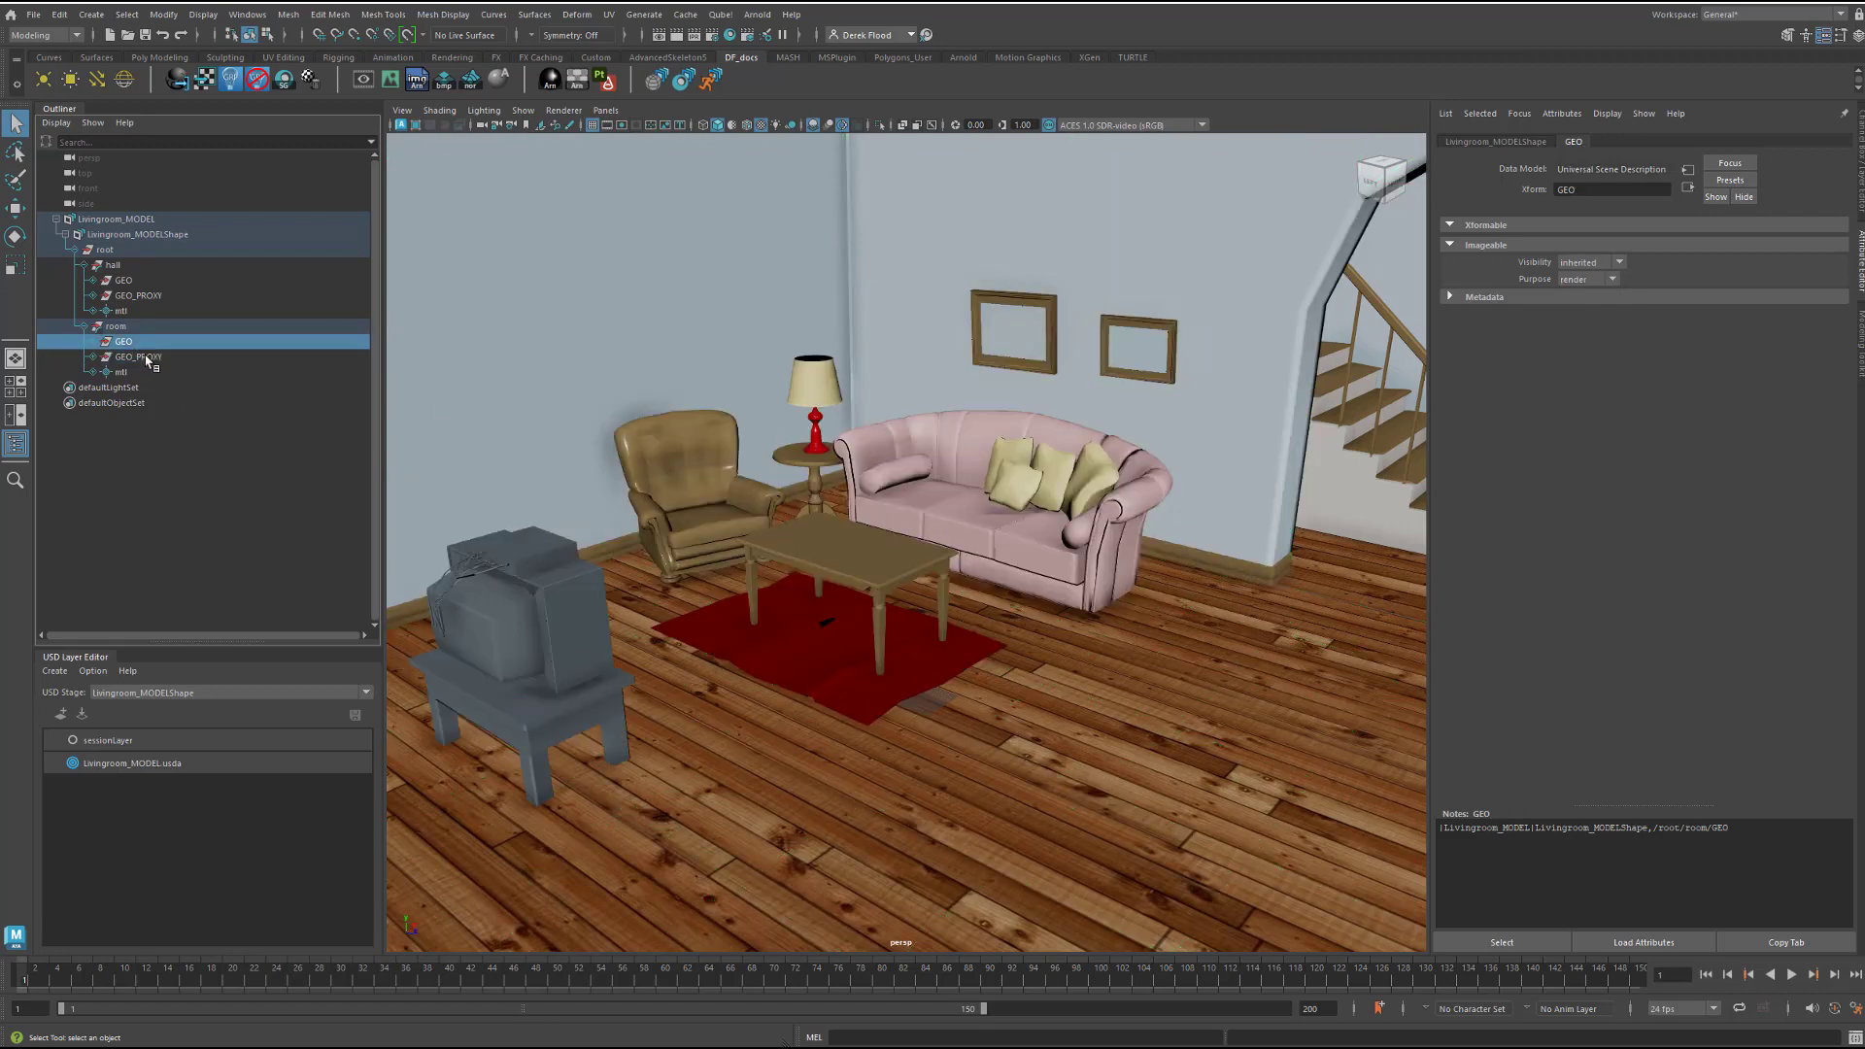
left_click(141, 357)
left_click(141, 237)
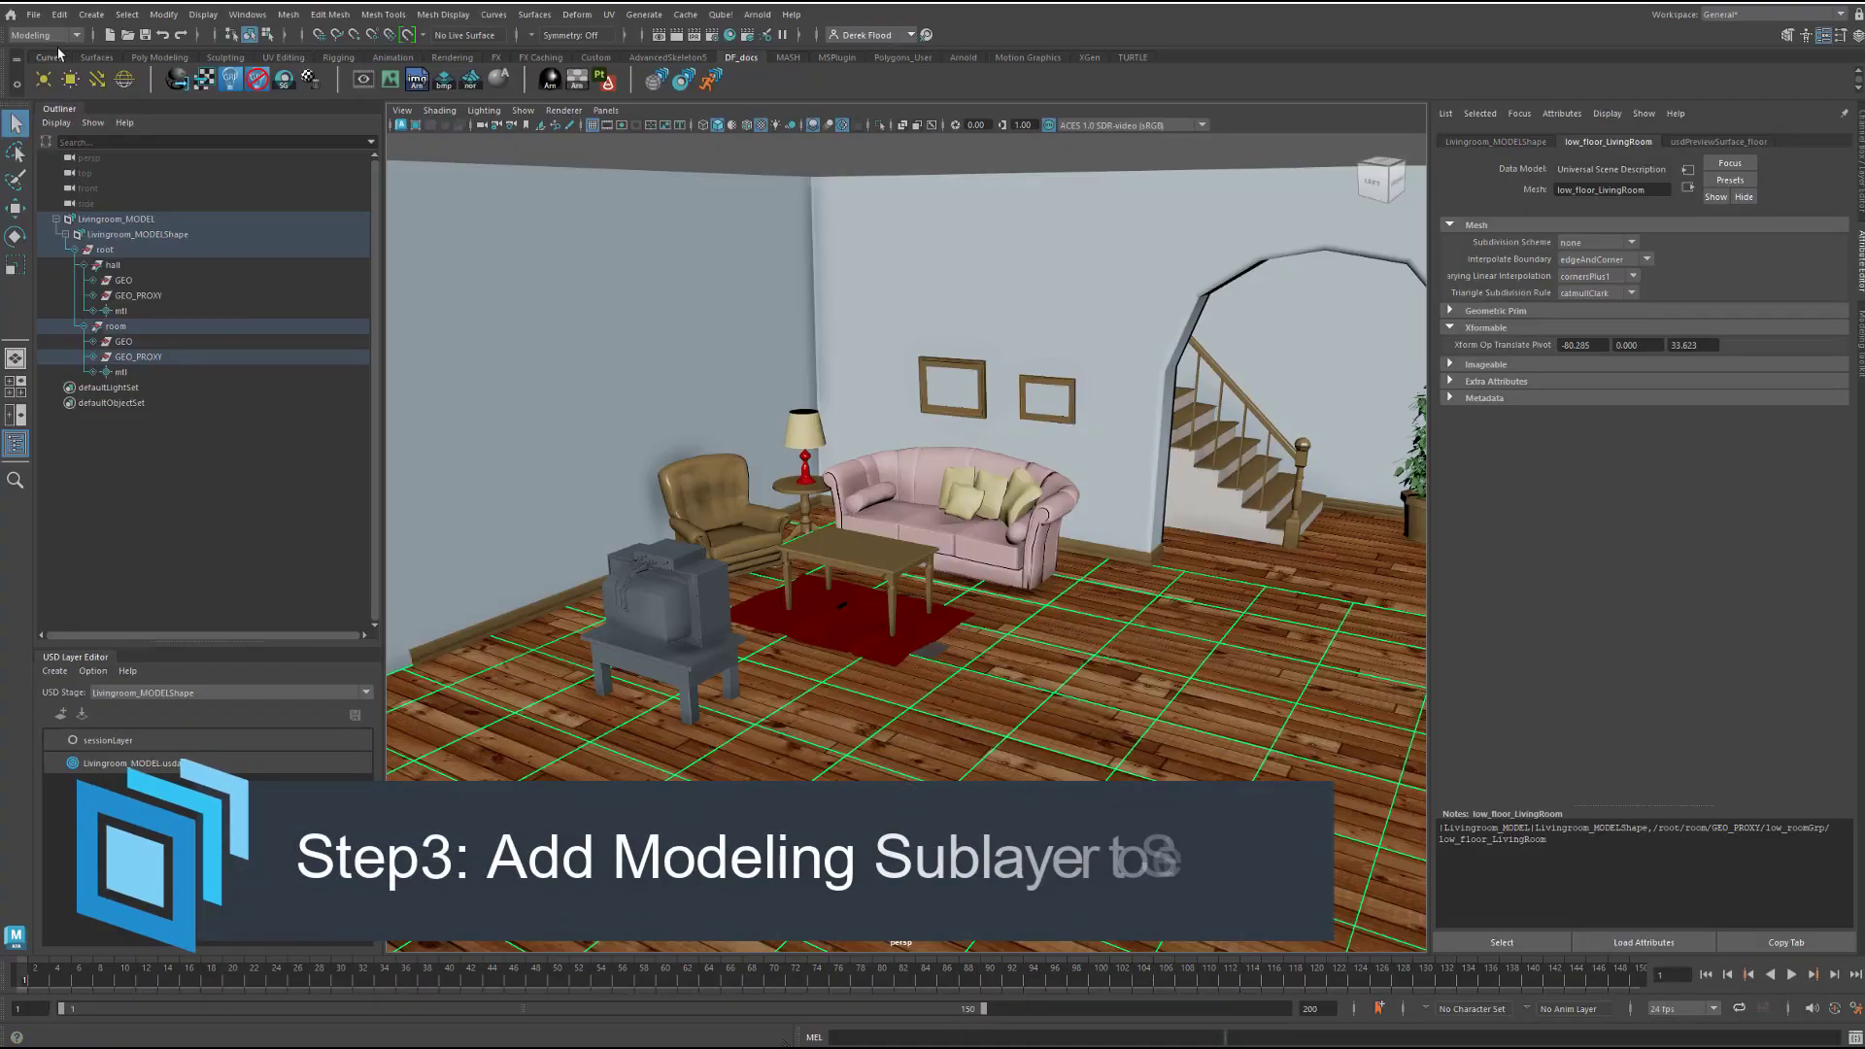
Start a new scene and create a USD Stage with New Layer
left_click(33, 13)
left_click(50, 45)
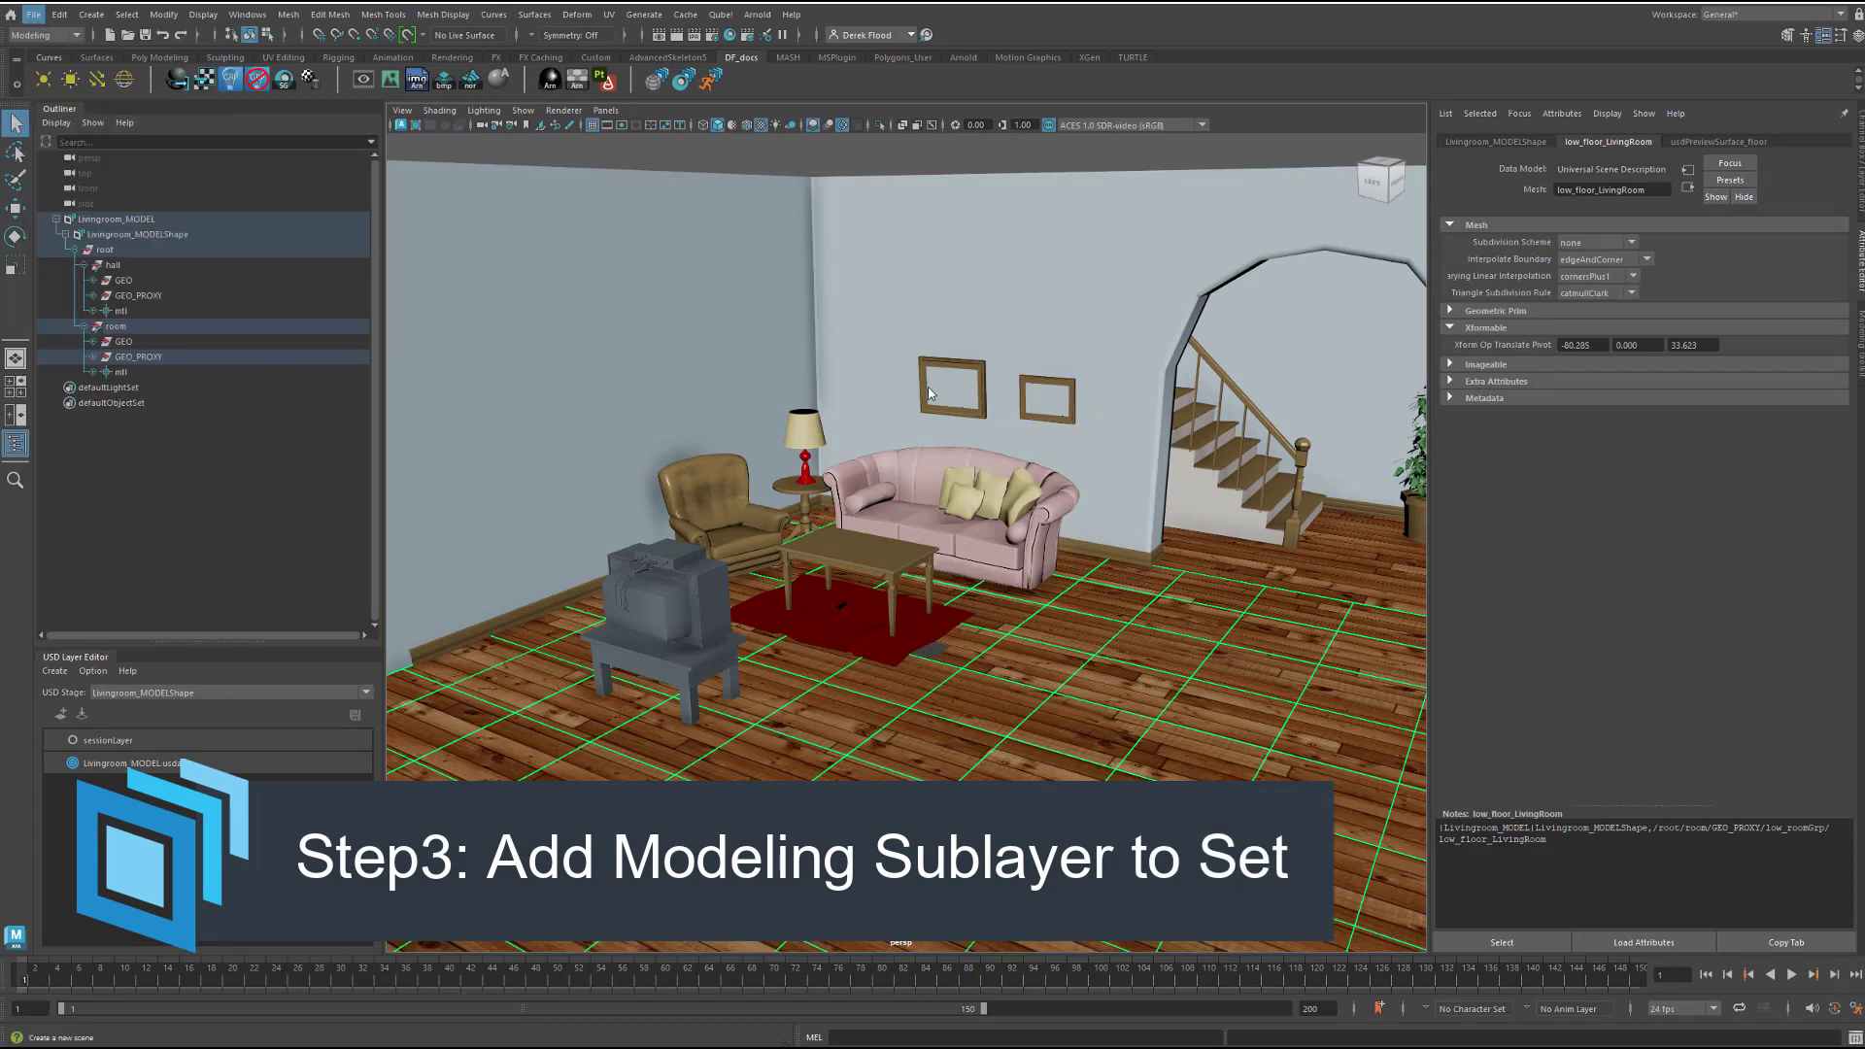
left_click(91, 14)
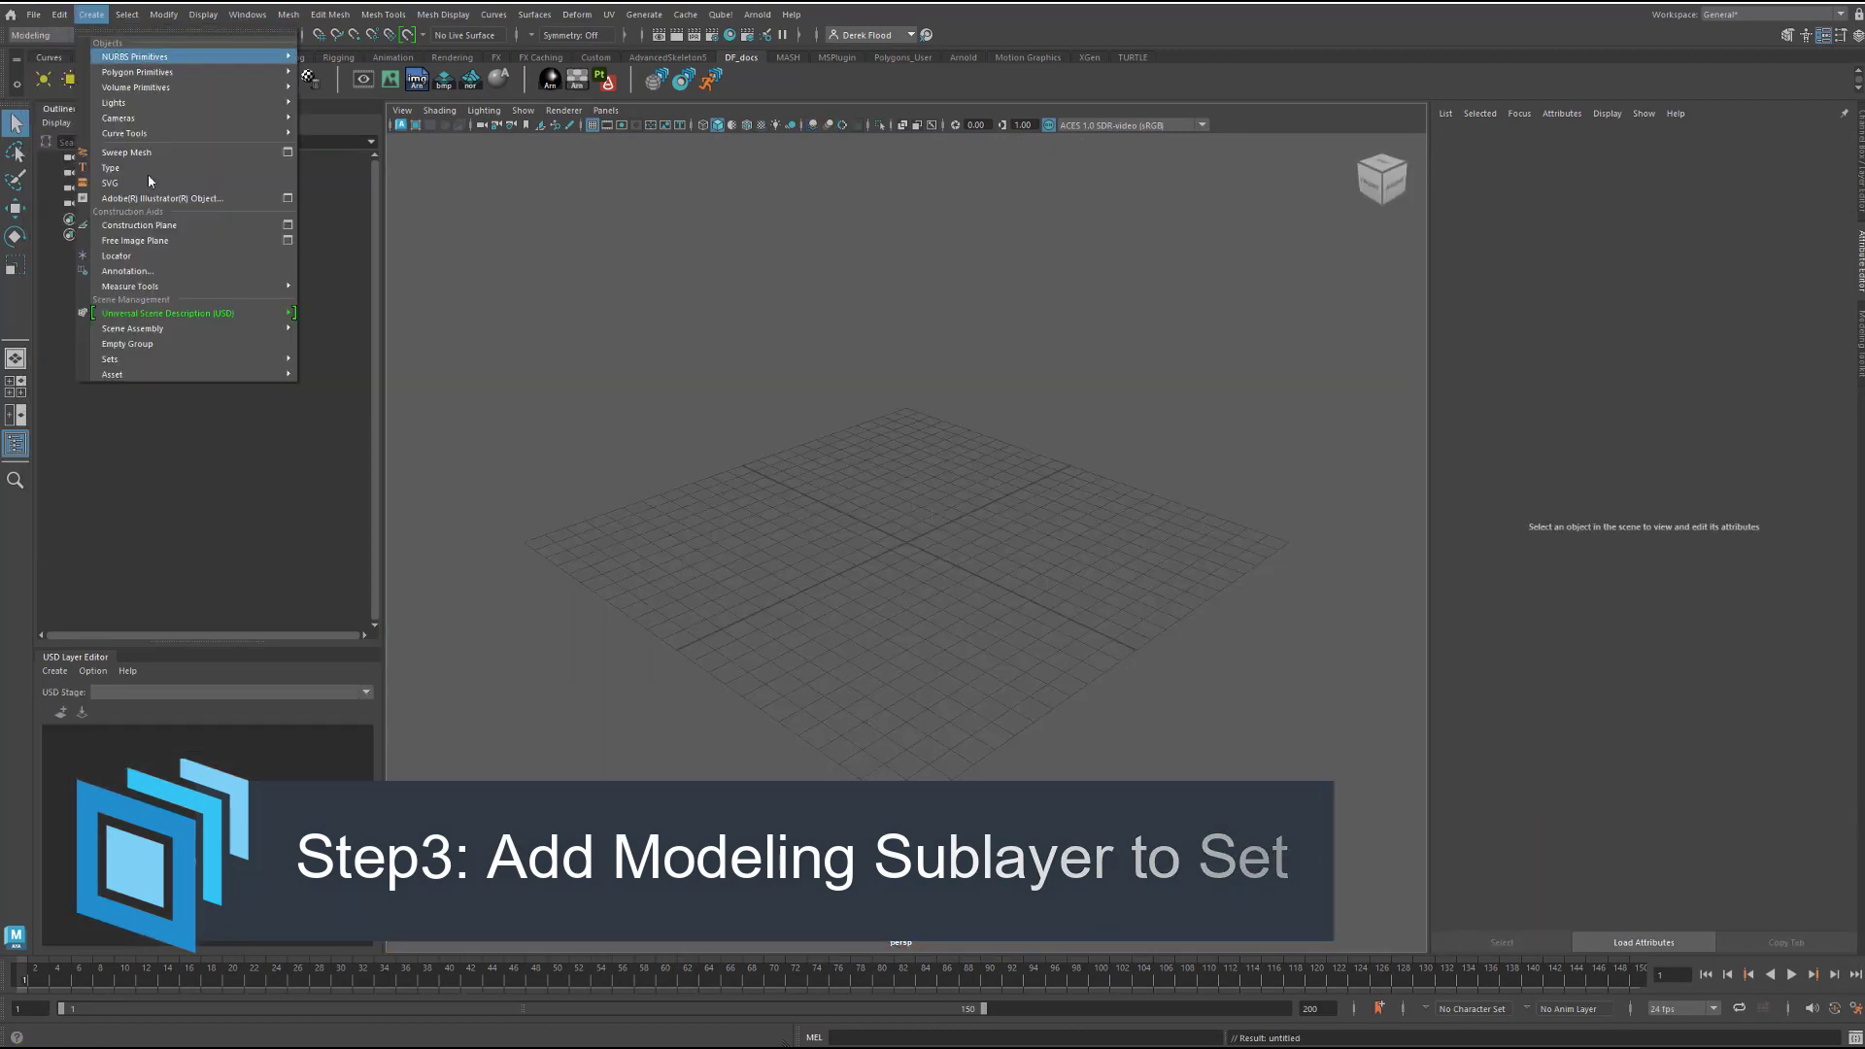
mouse_move(193, 311)
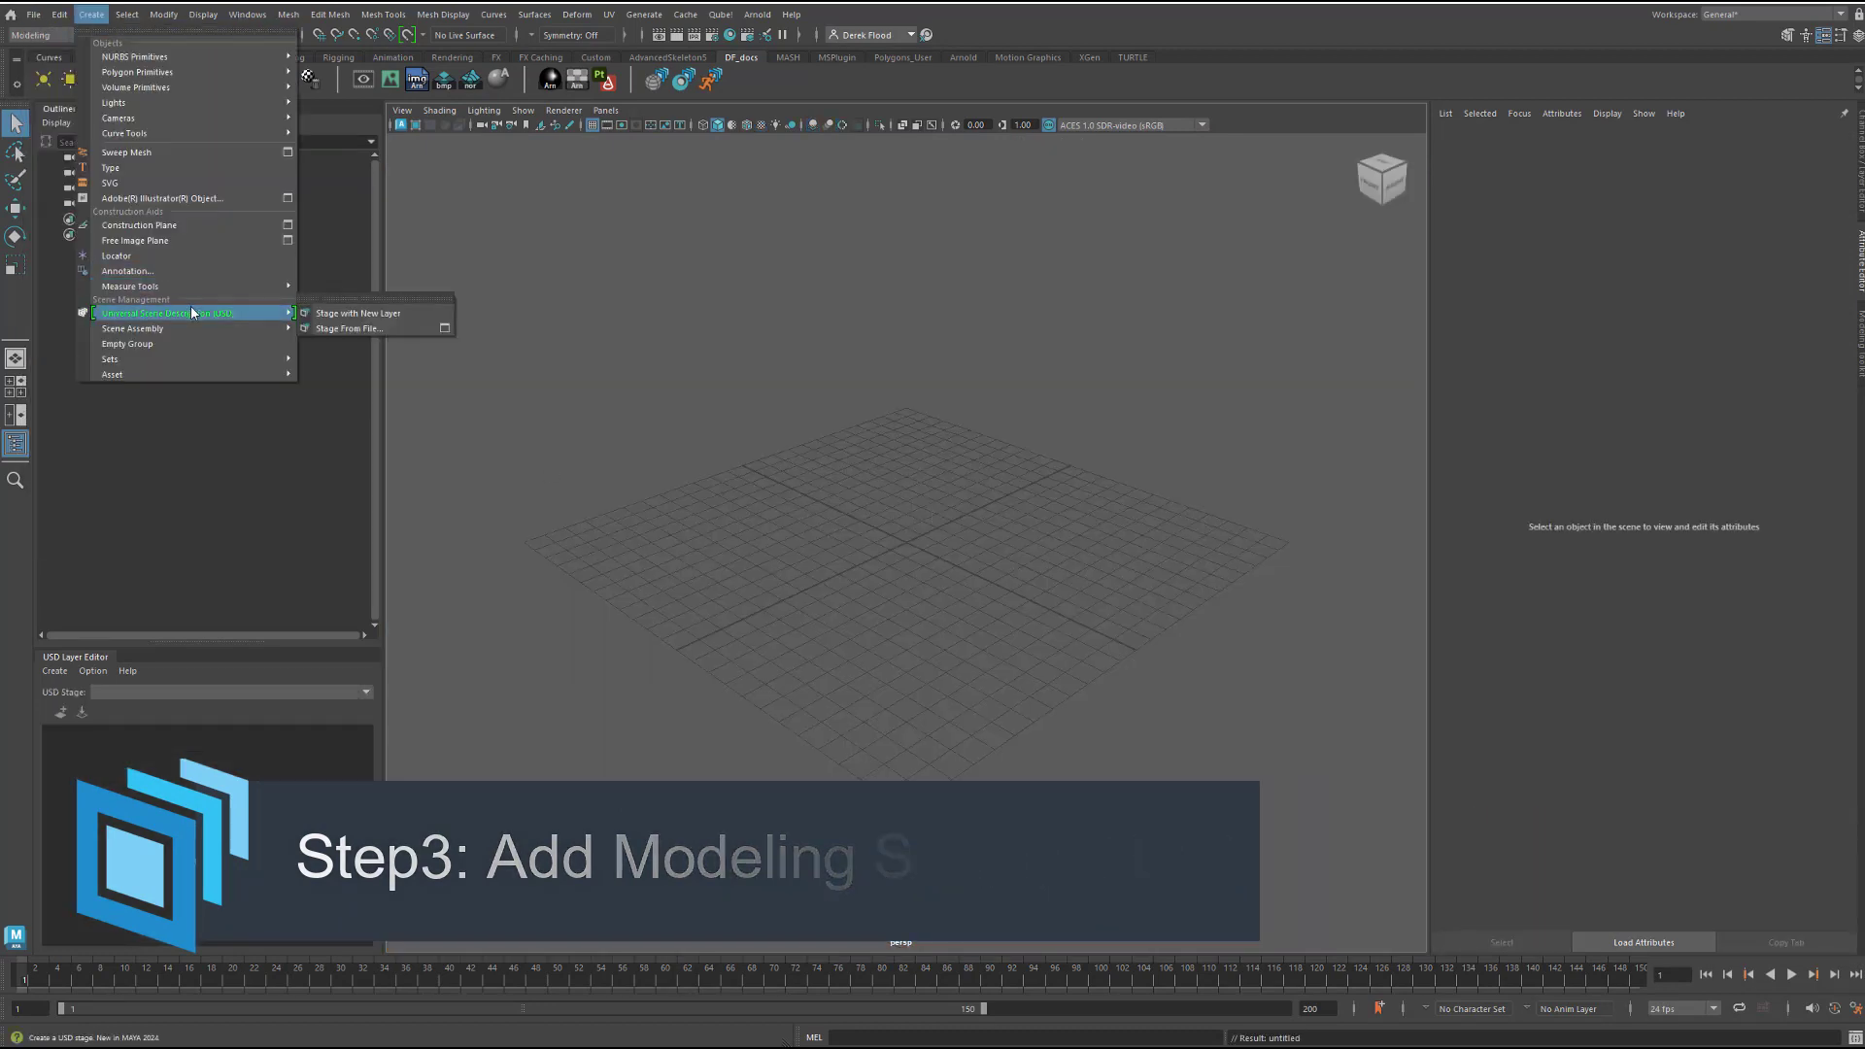
left_click(363, 315)
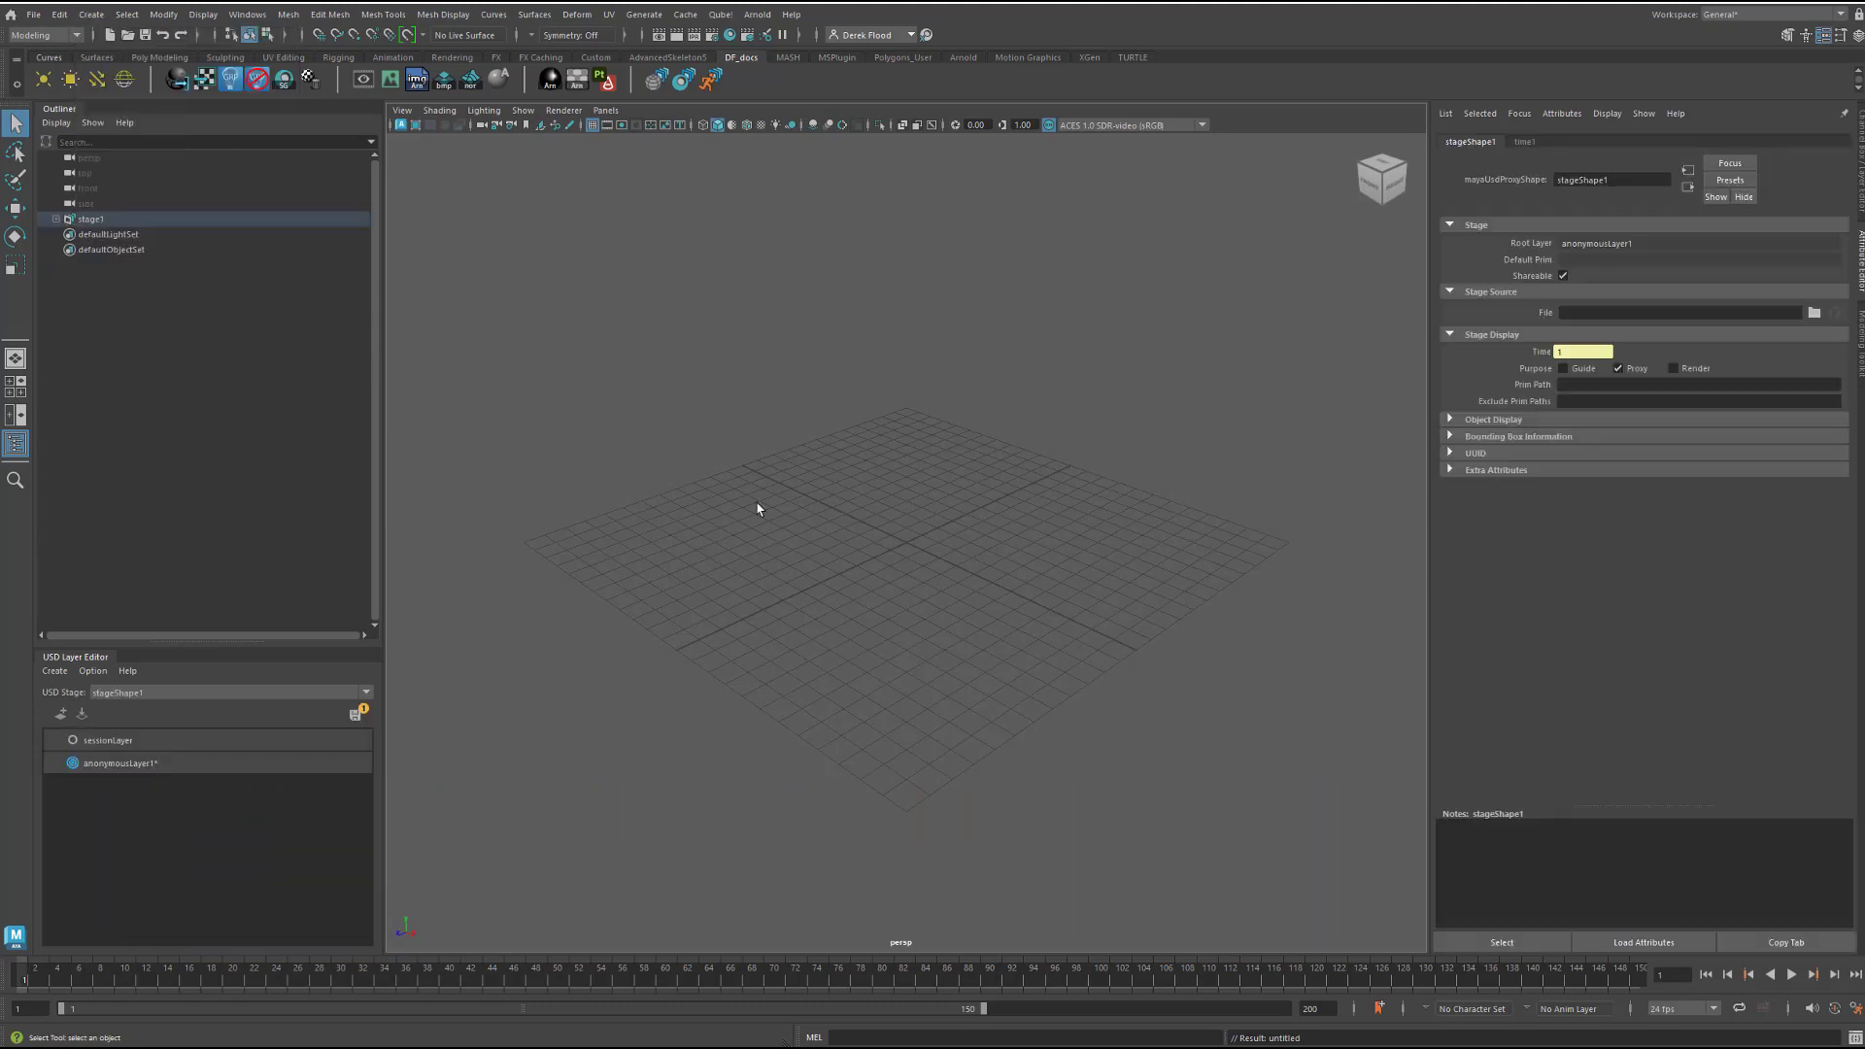
Save the anonymous layer as SET_Livingroom.usda in the LivingRoomVid folder
double_click(137, 769)
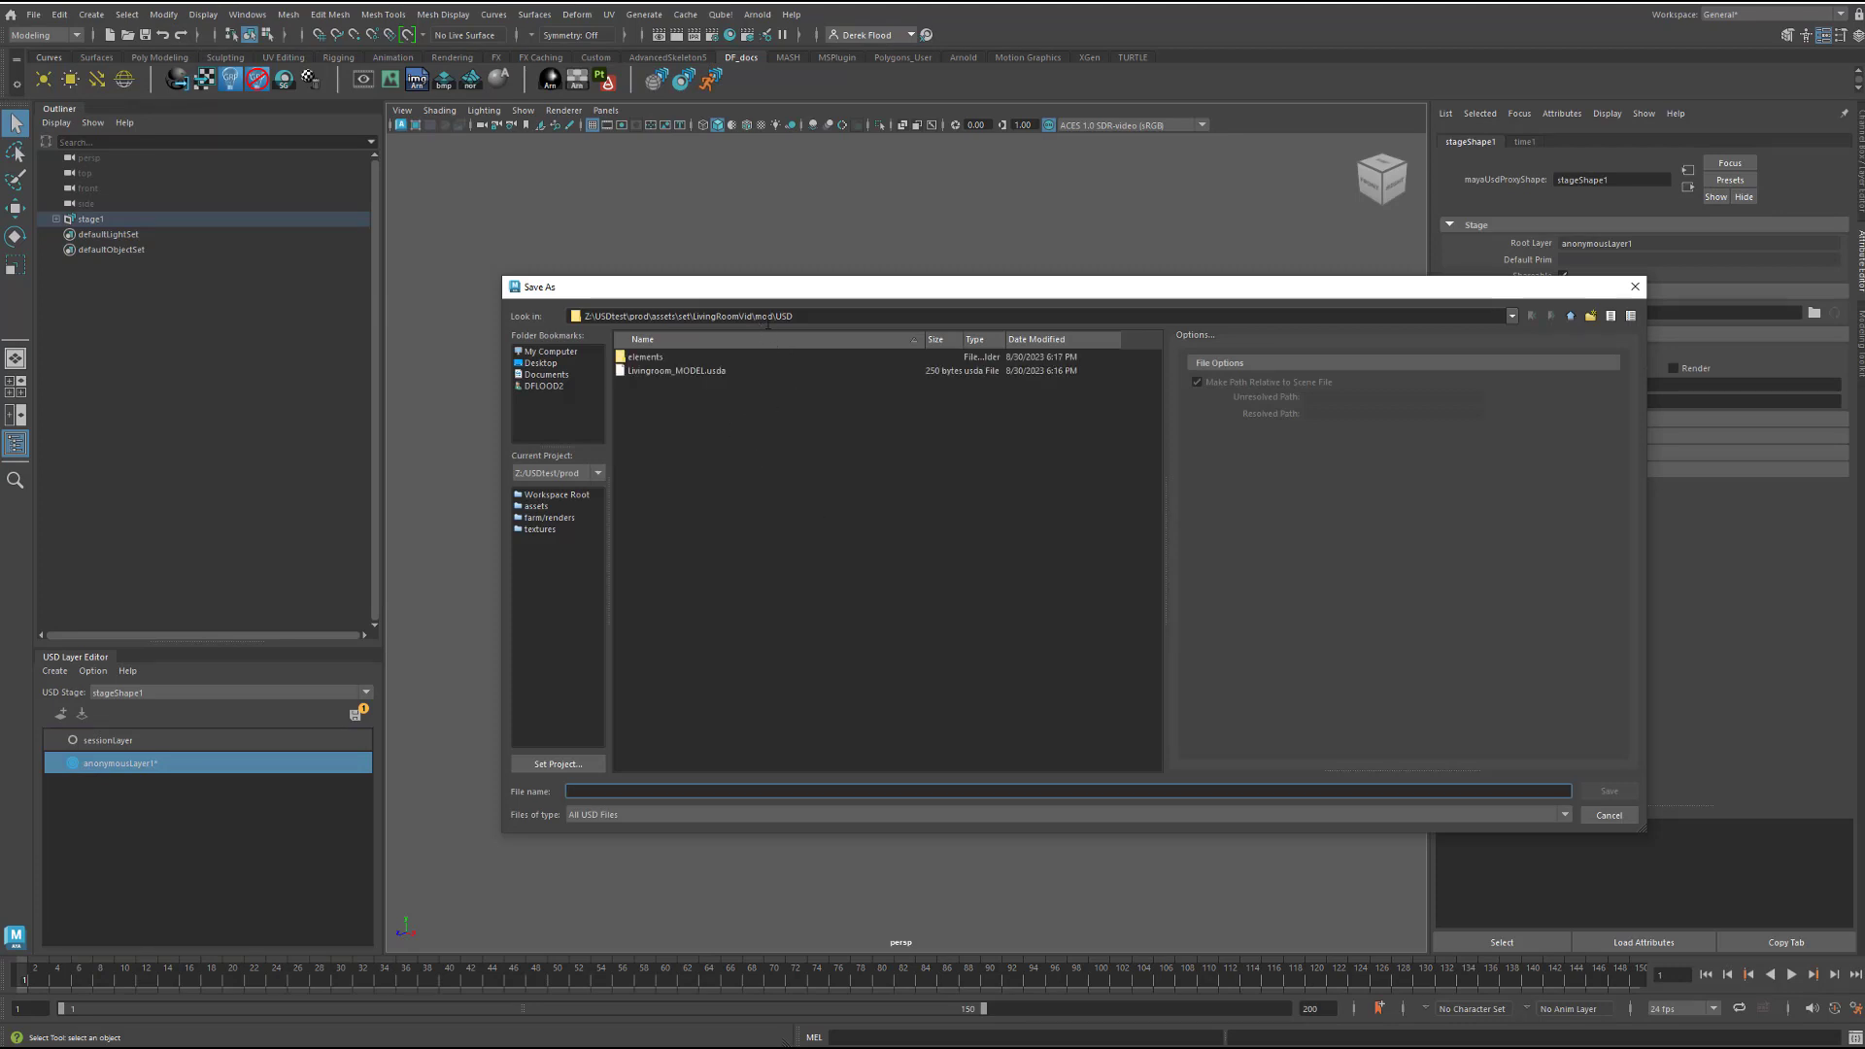
double_click(1571, 316)
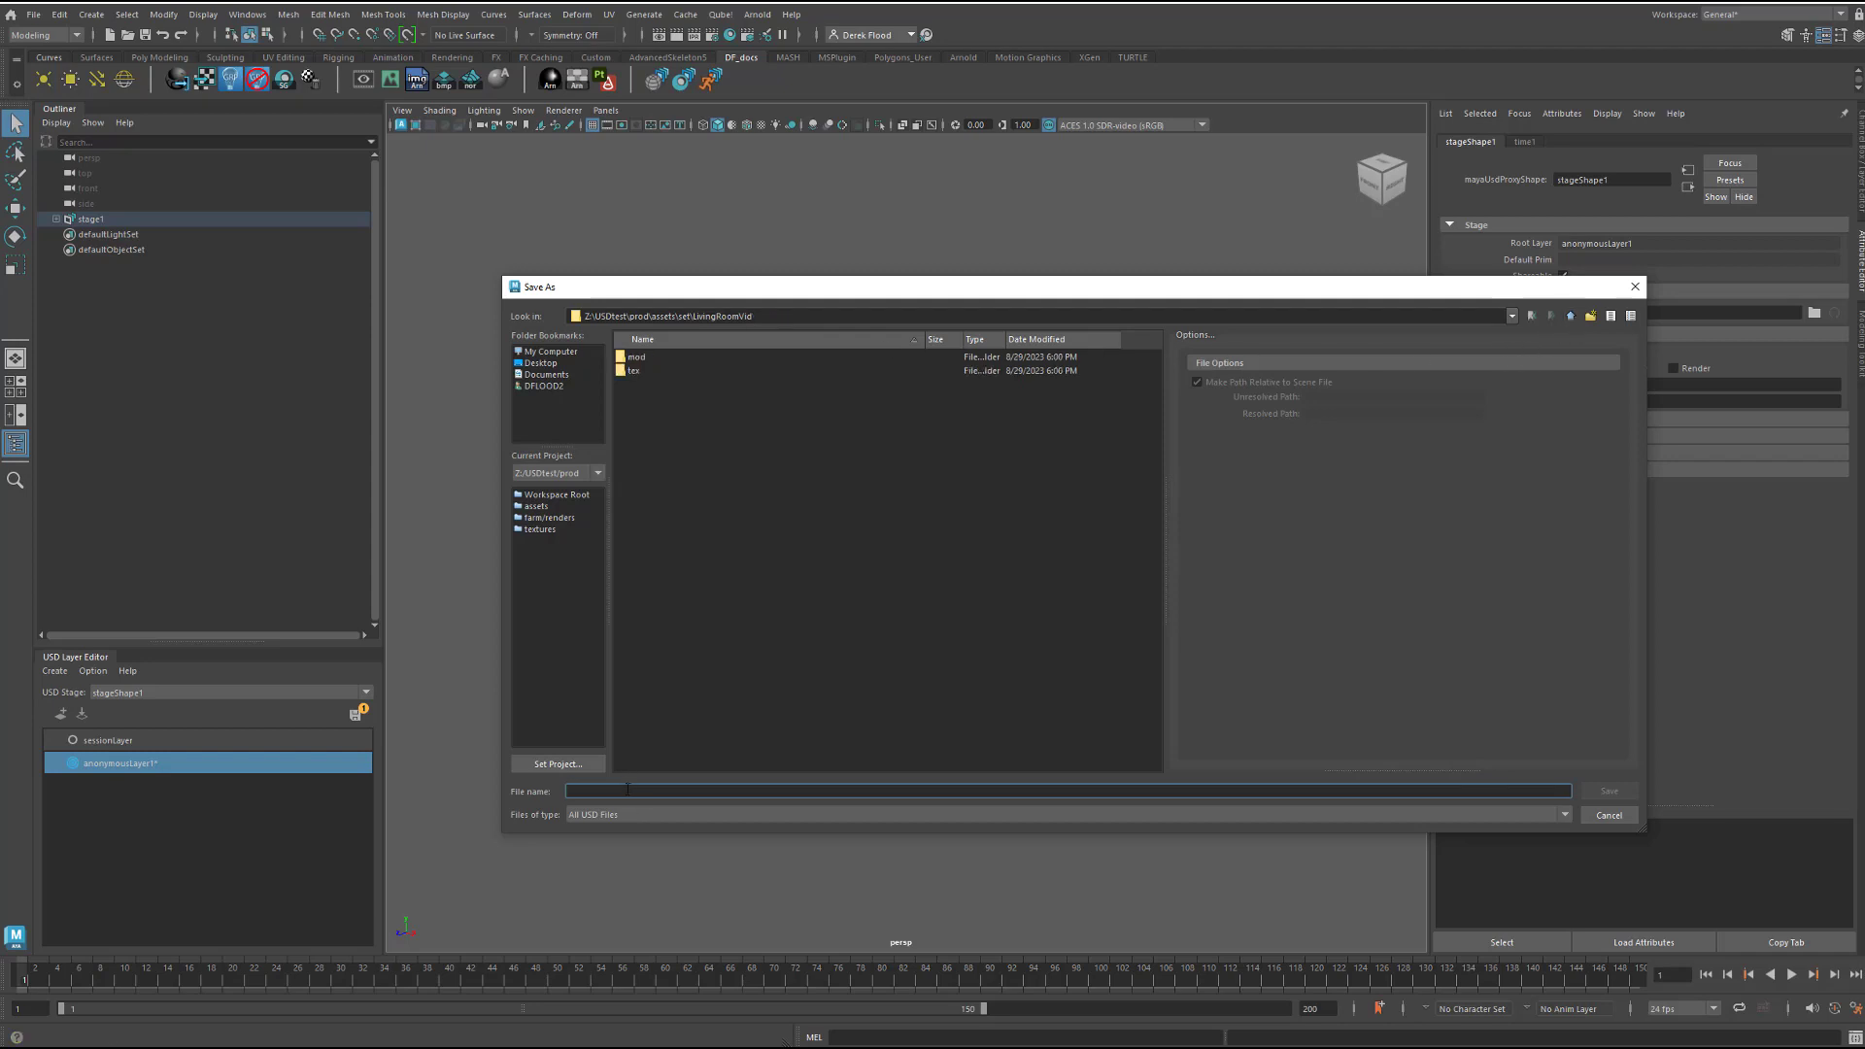
type("se")
type("T_Livingroom.usda")
key("Return")
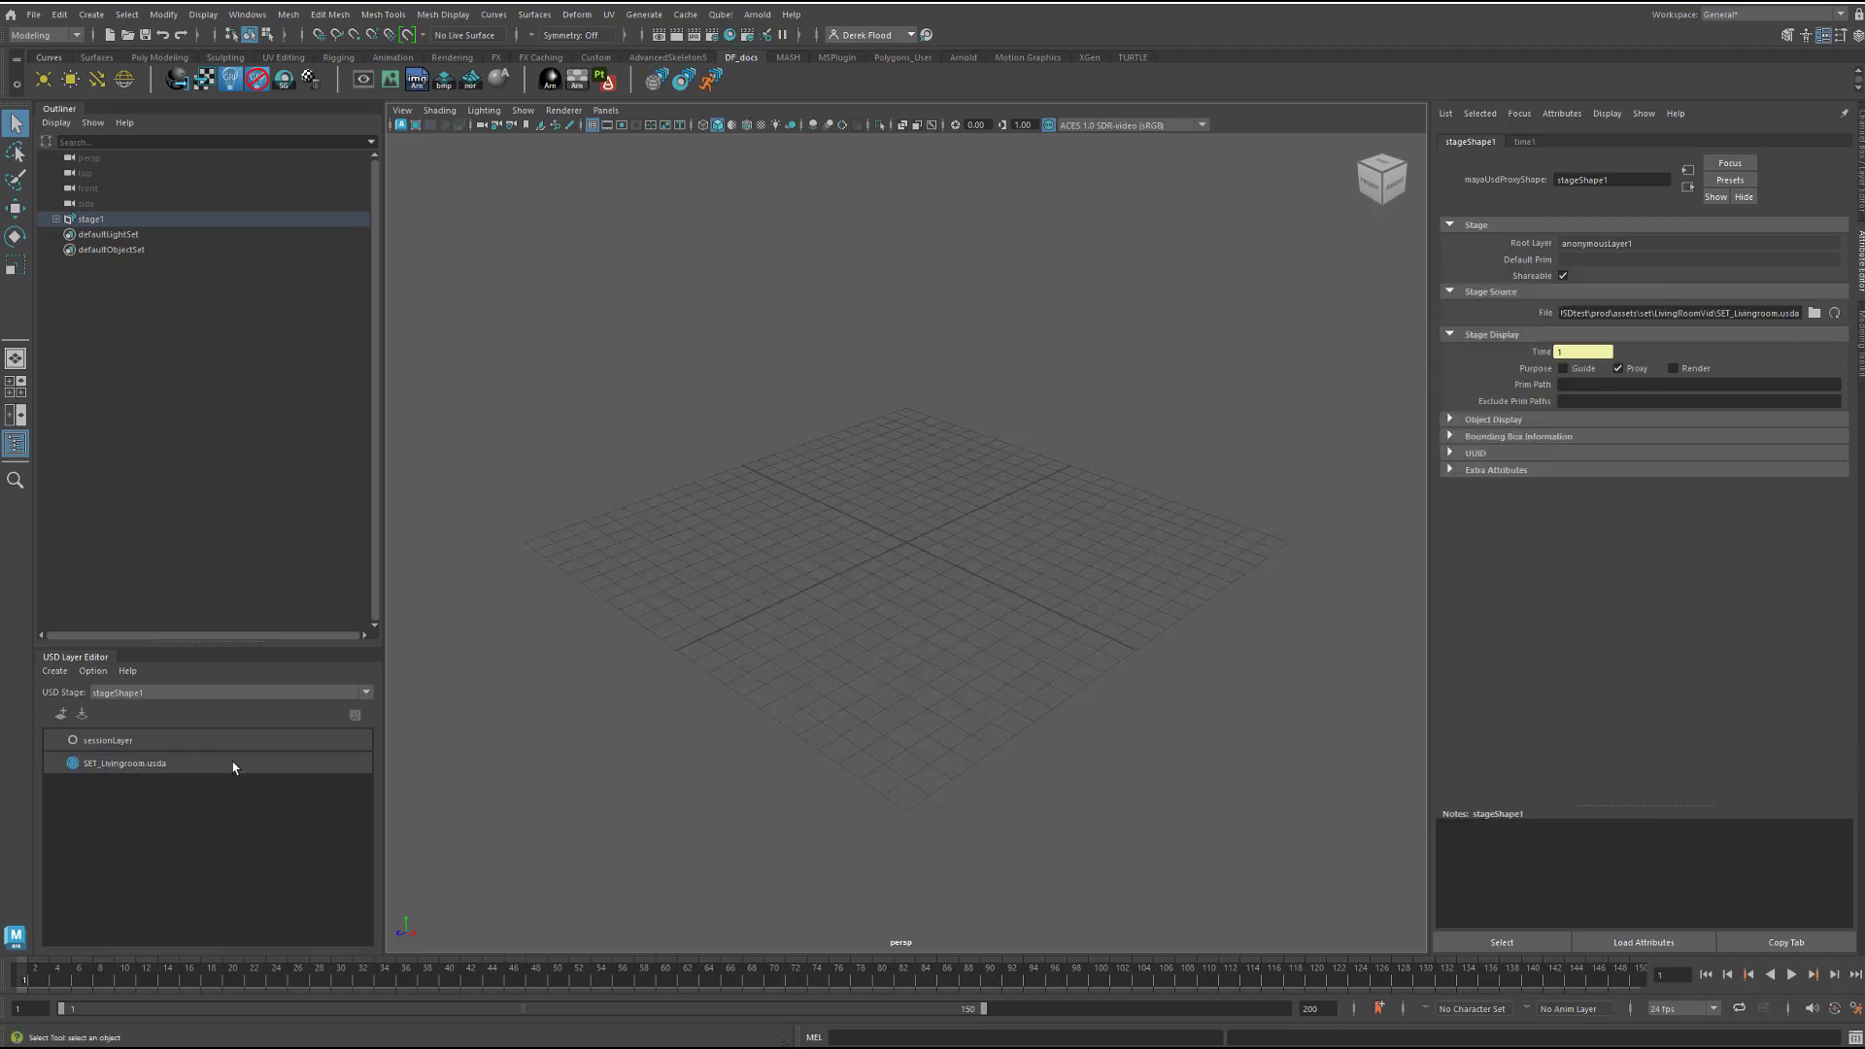
left_click(178, 768)
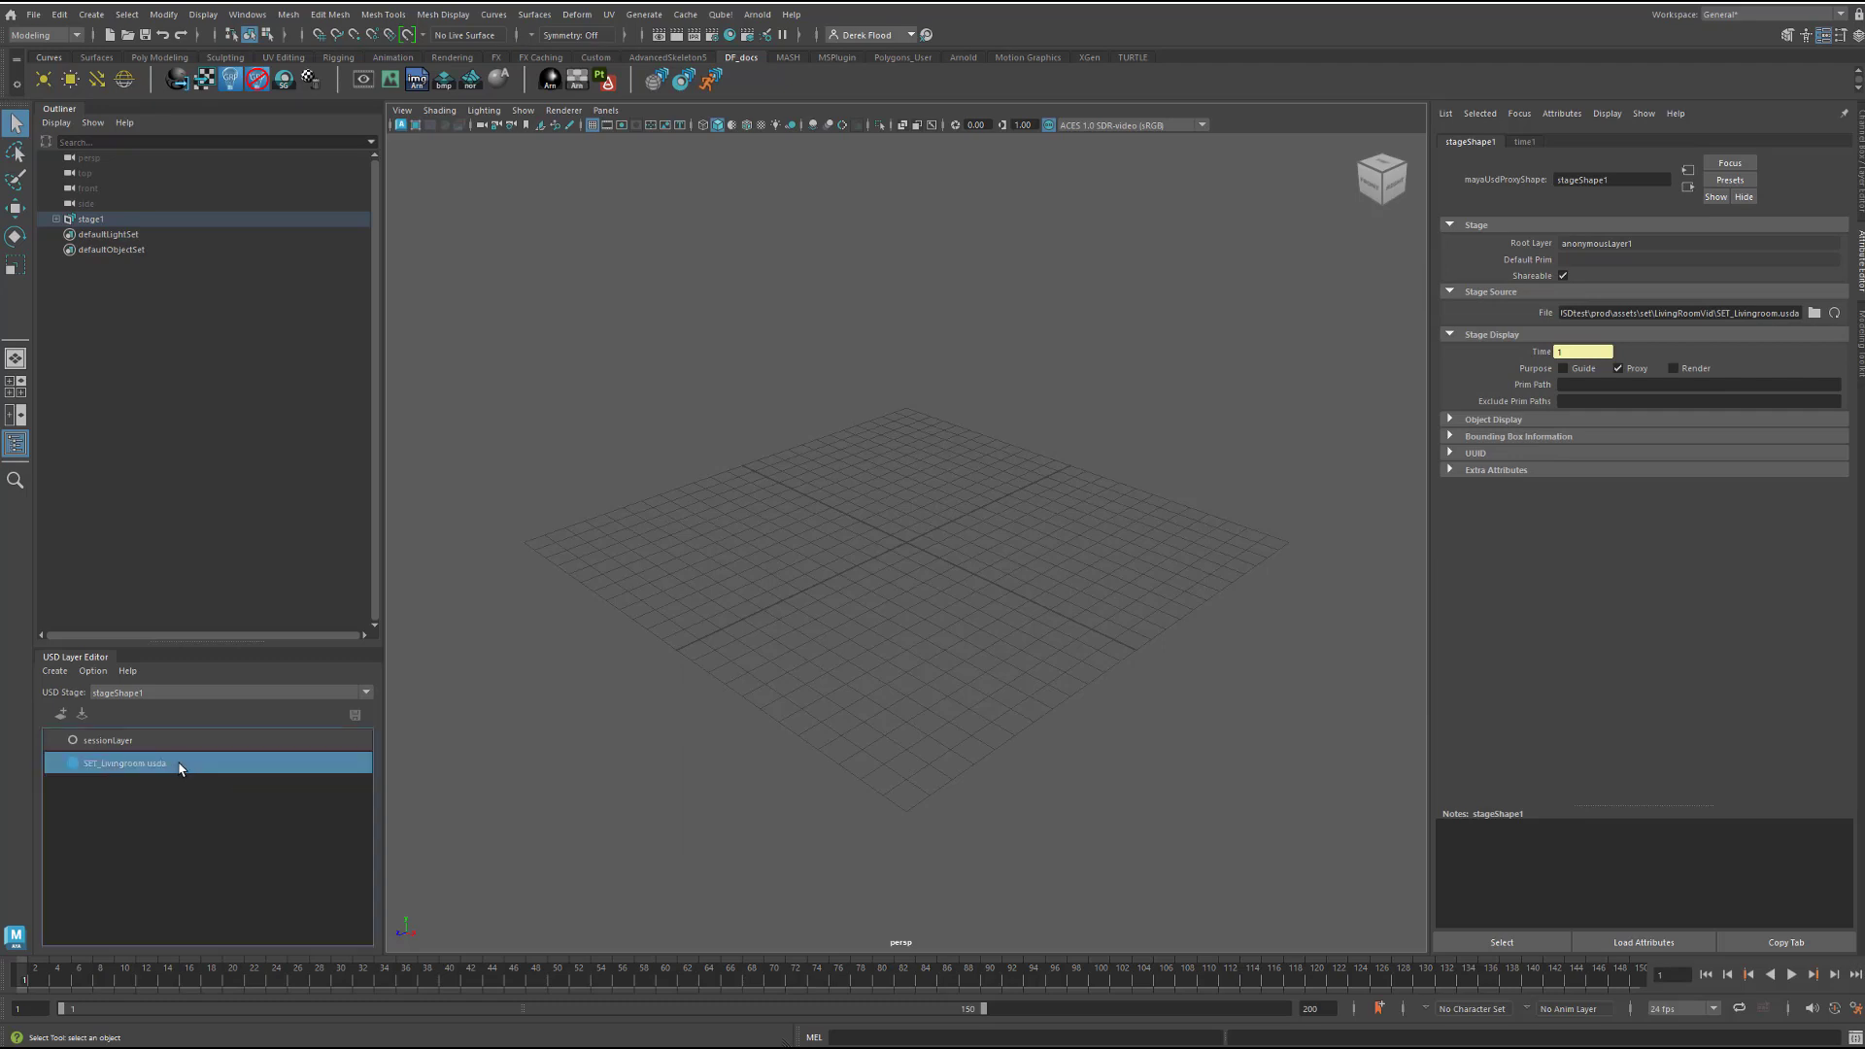
right_click(180, 768)
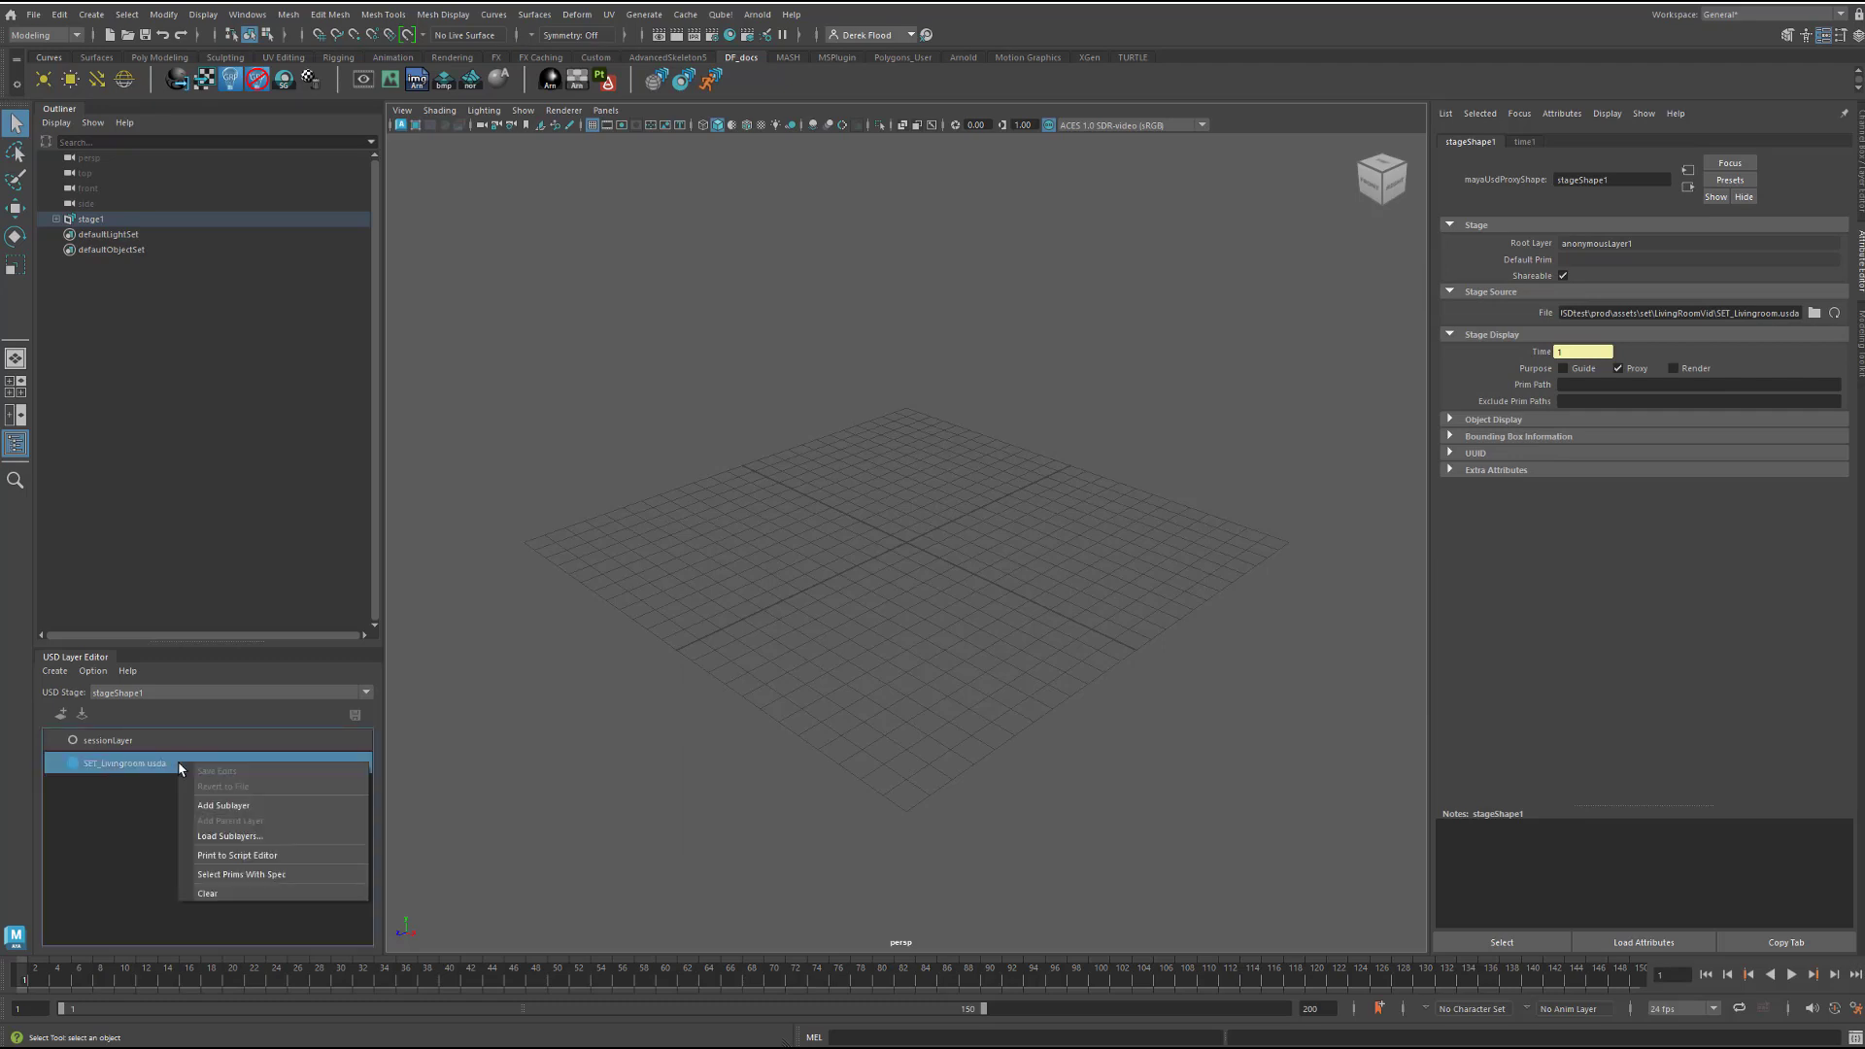
Load mod/USD/Livingroom_MODEL.usda as a sublayer of SET_Livingroom.usda
left_click(249, 837)
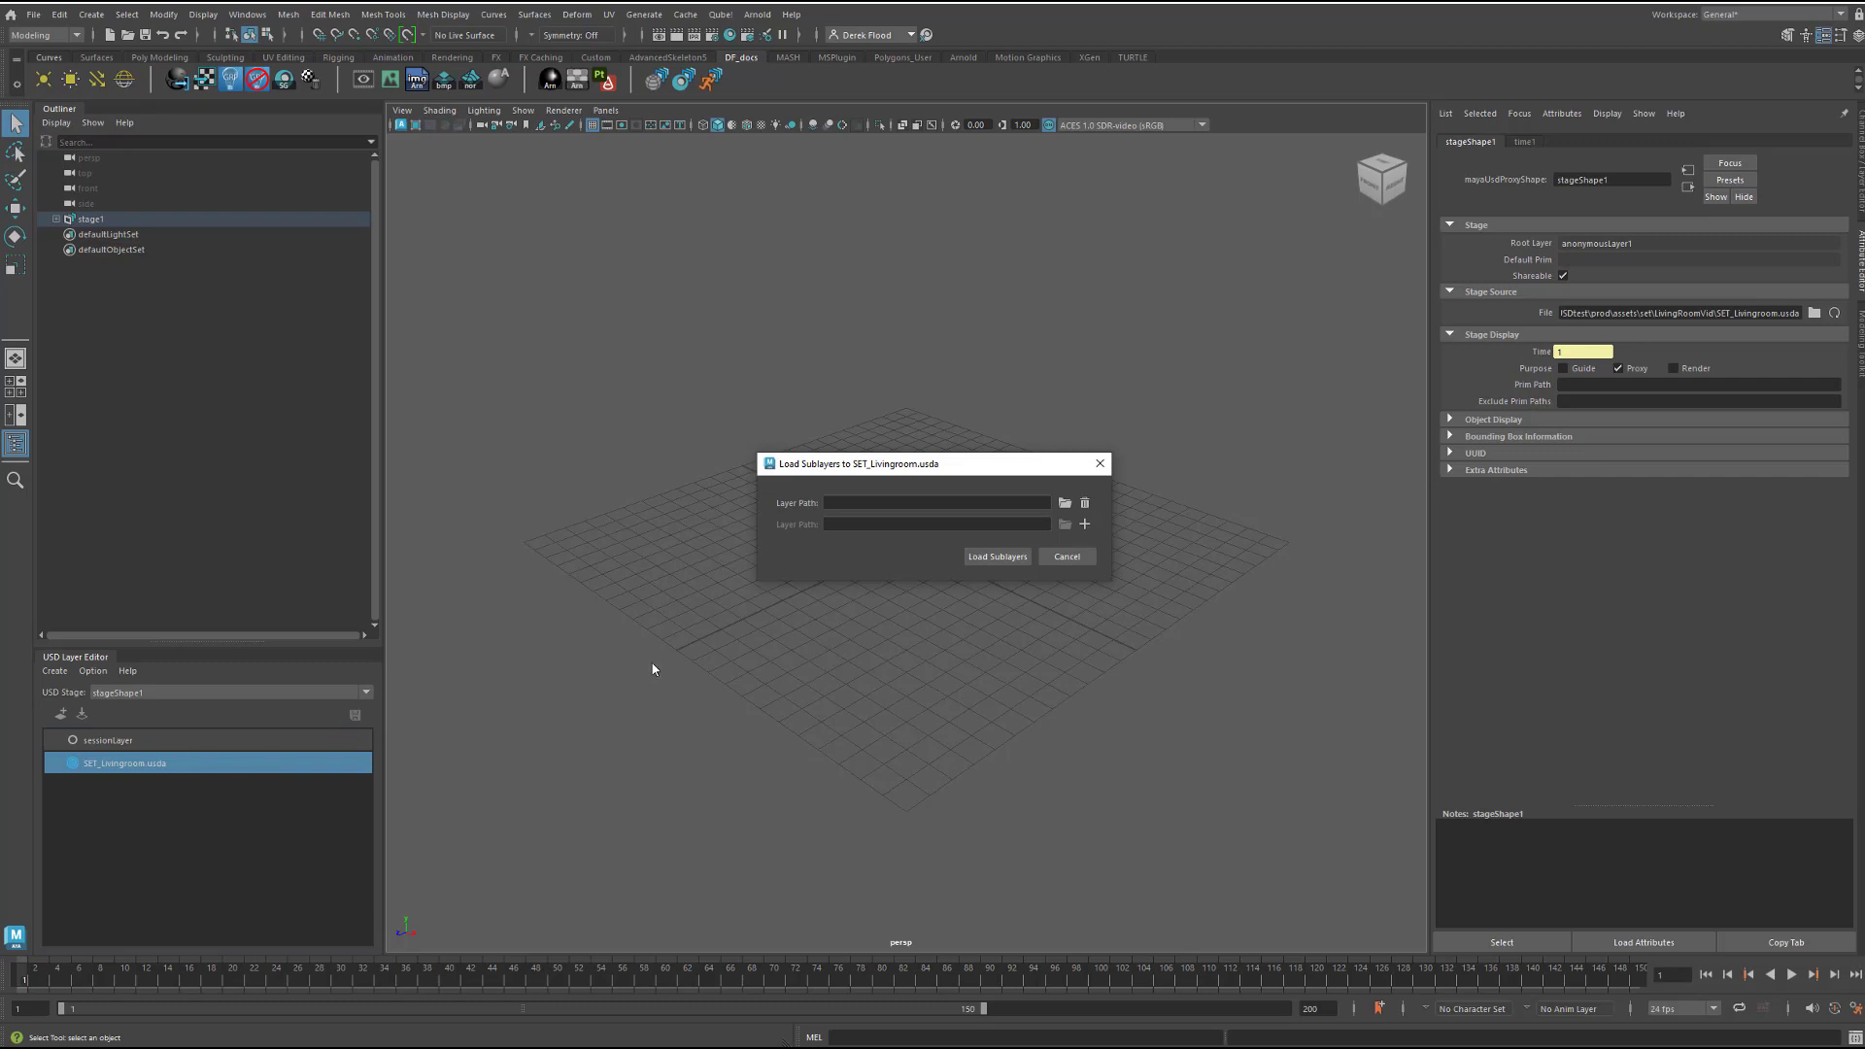
double_click(638, 357)
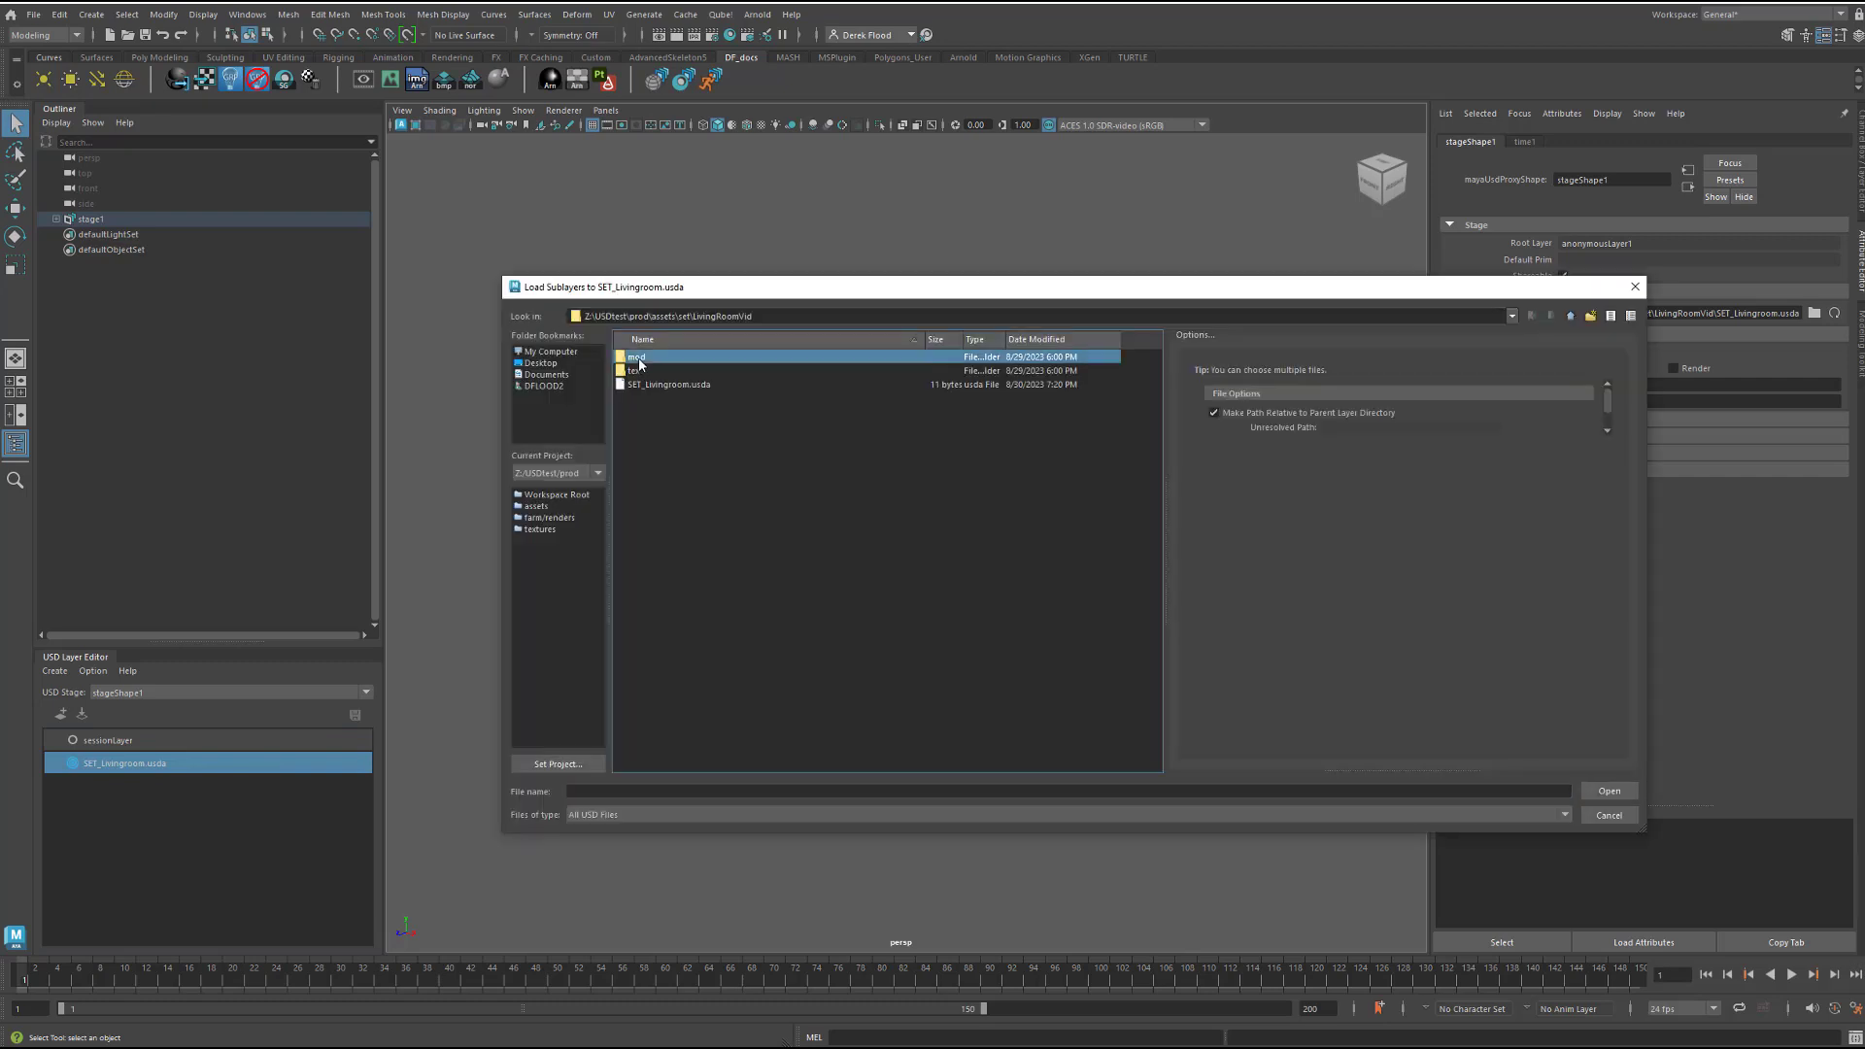
double_click(637, 370)
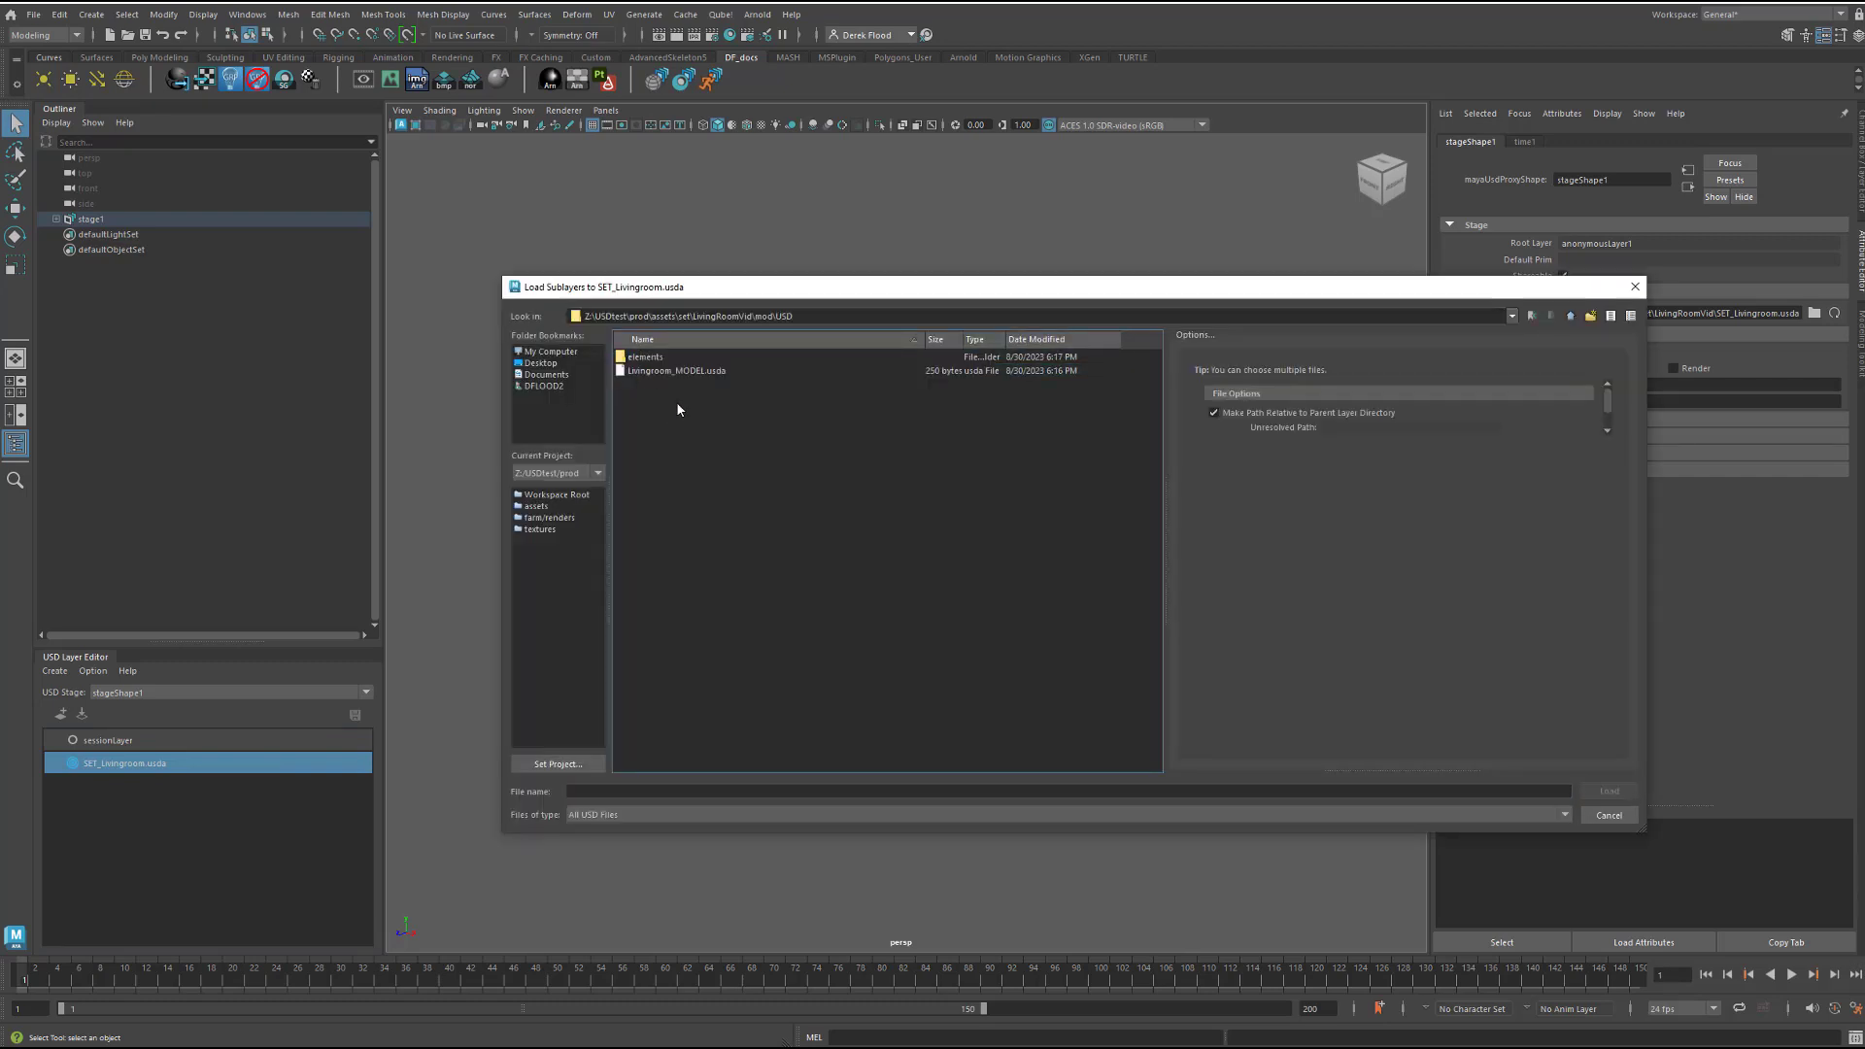
left_click(655, 371)
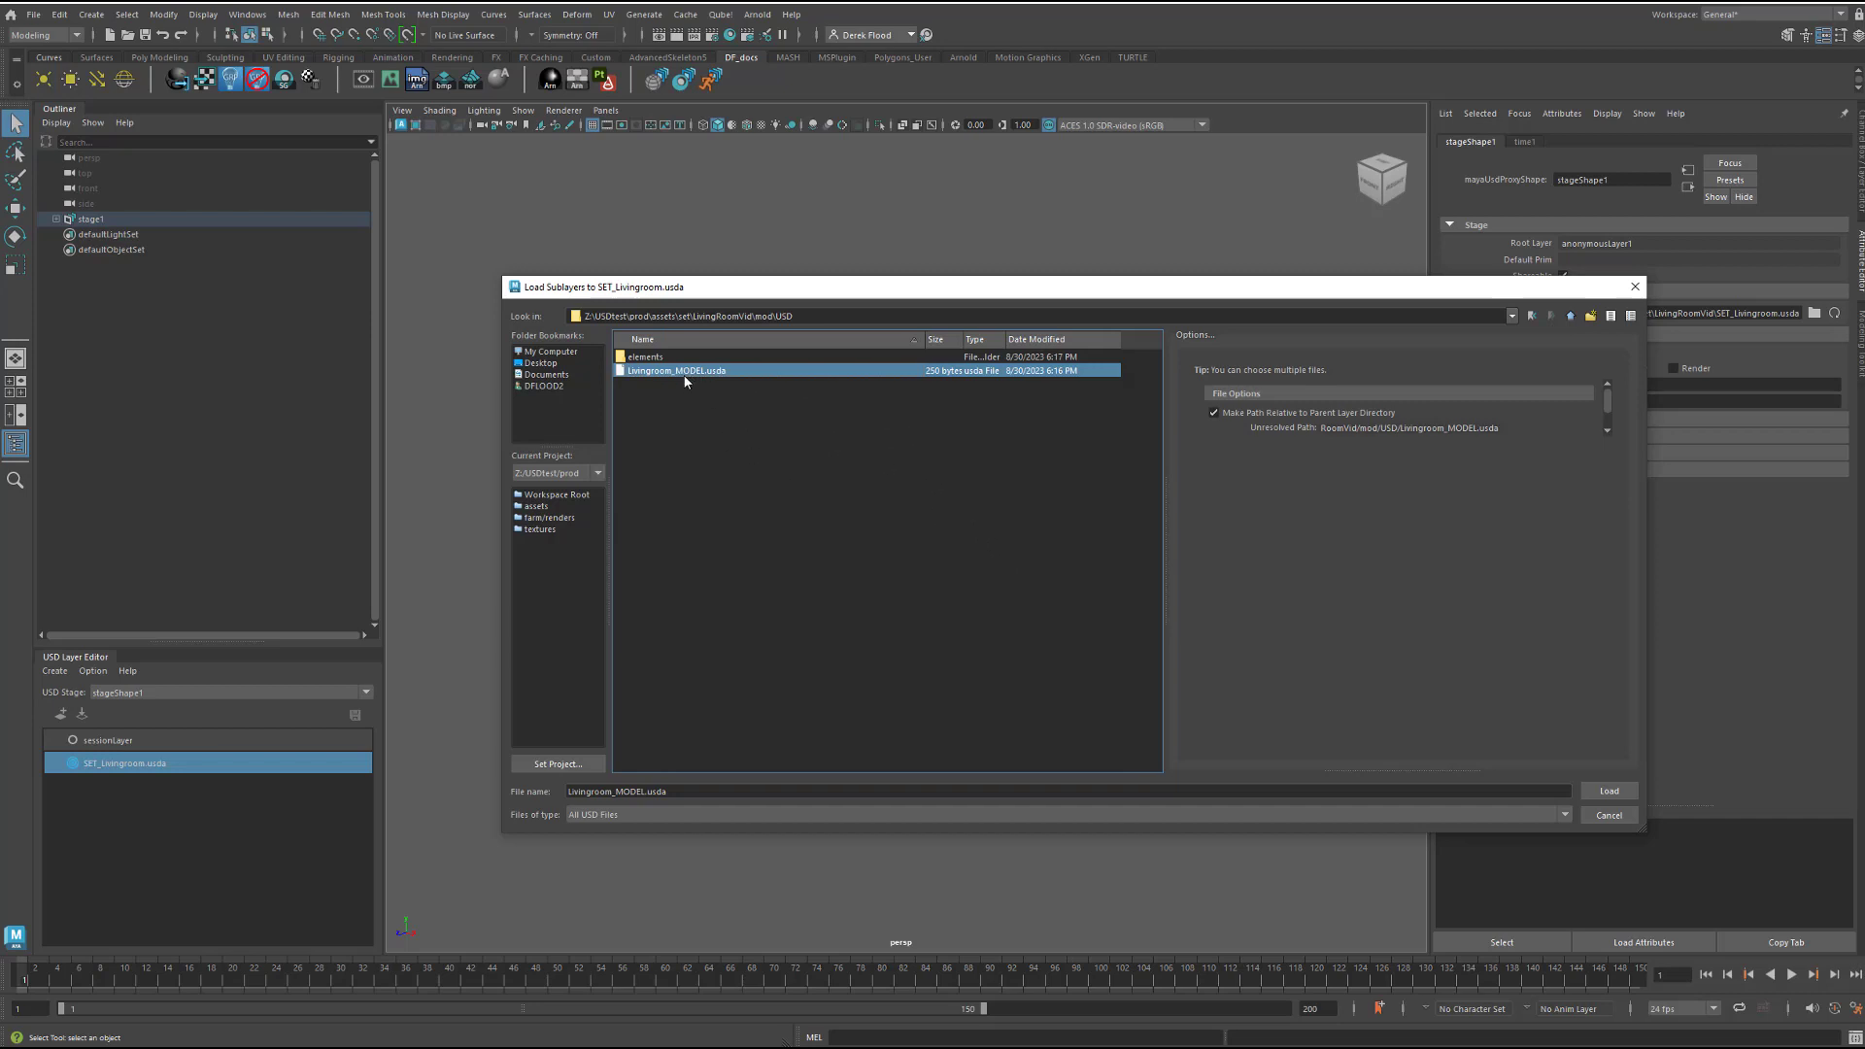
left_click(1609, 791)
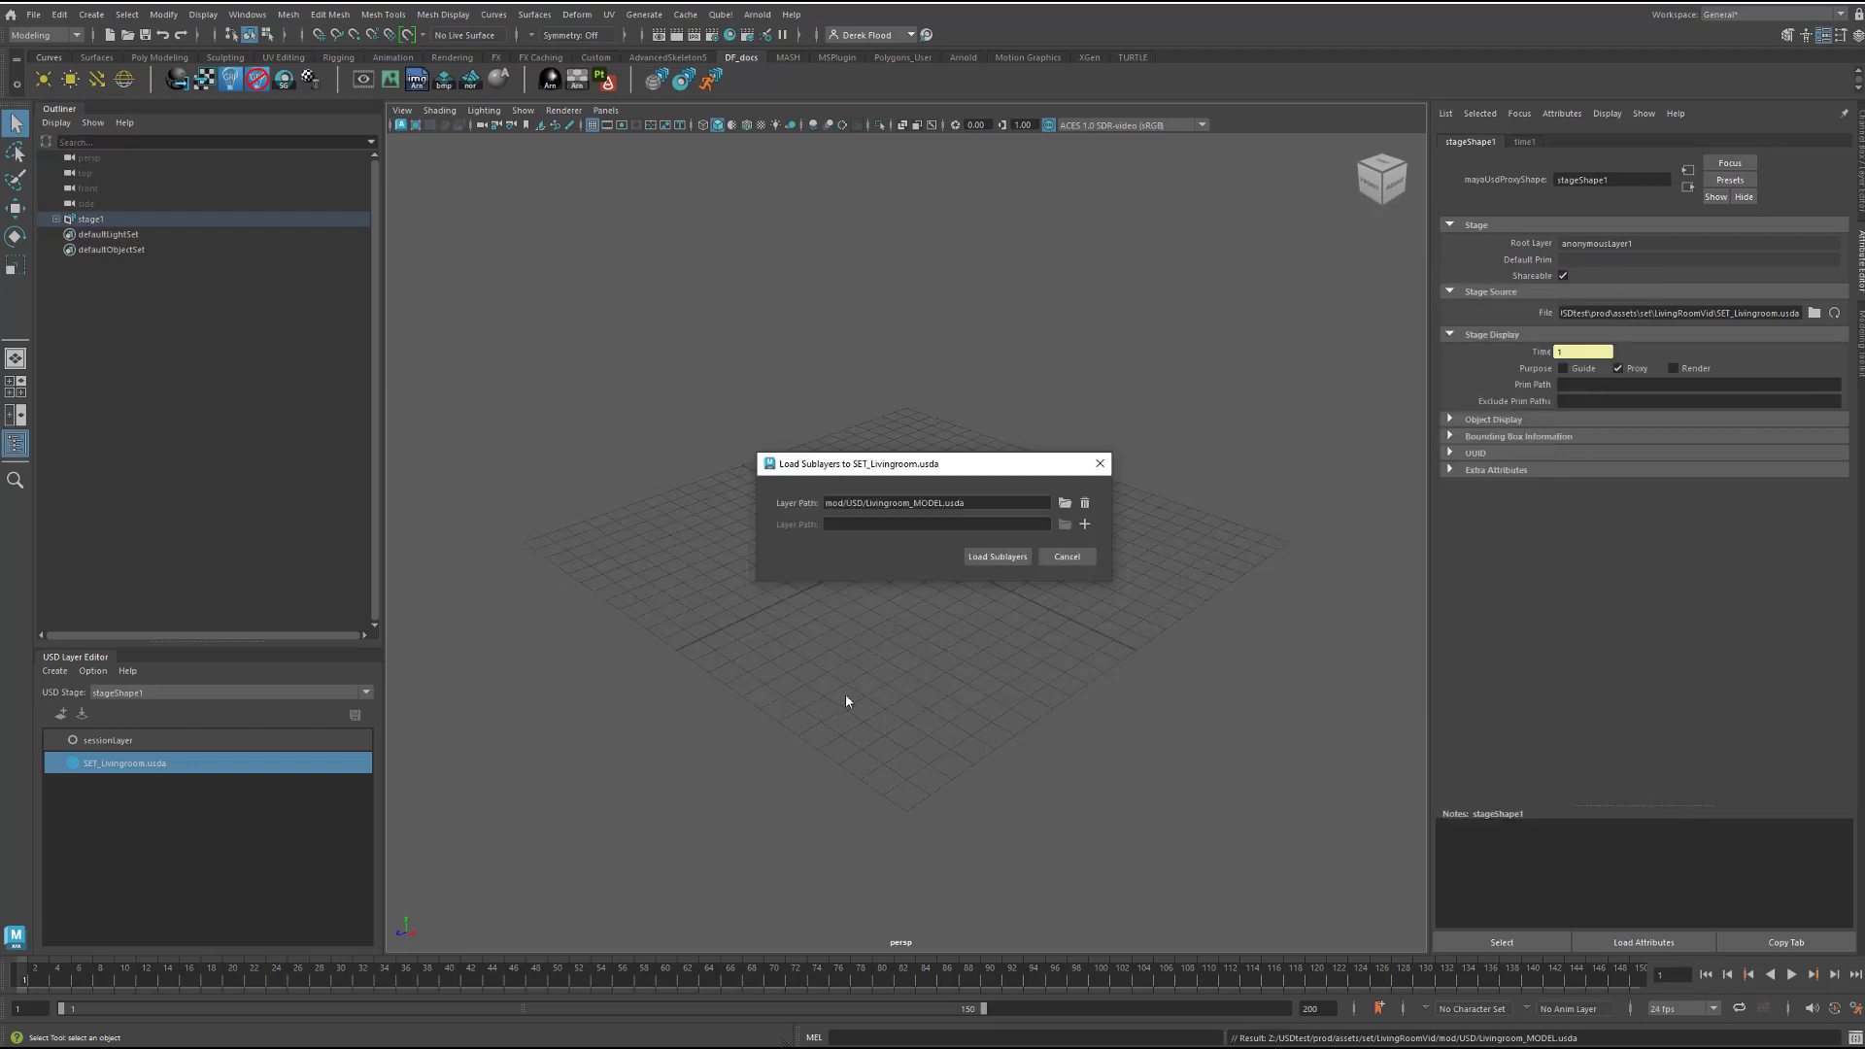
left_click(972, 559)
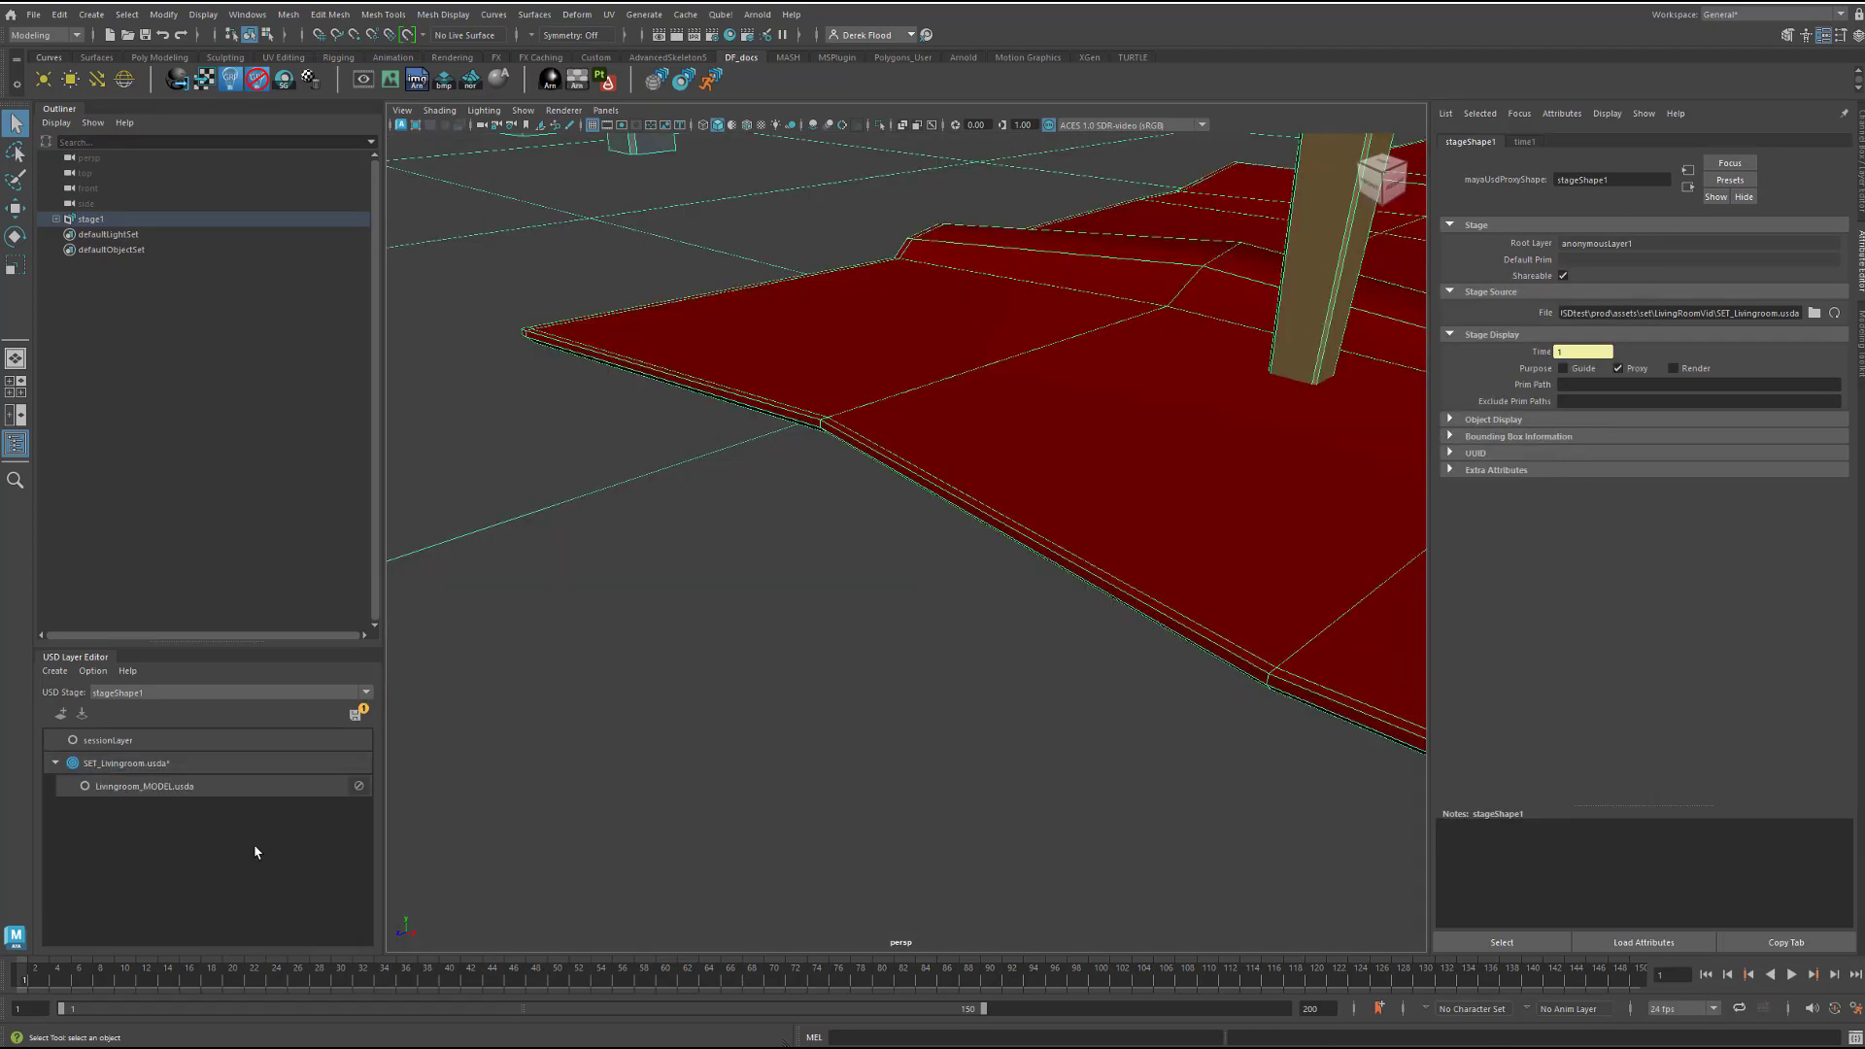
Frame the whole living room and save the stage's layer edits
key("f")
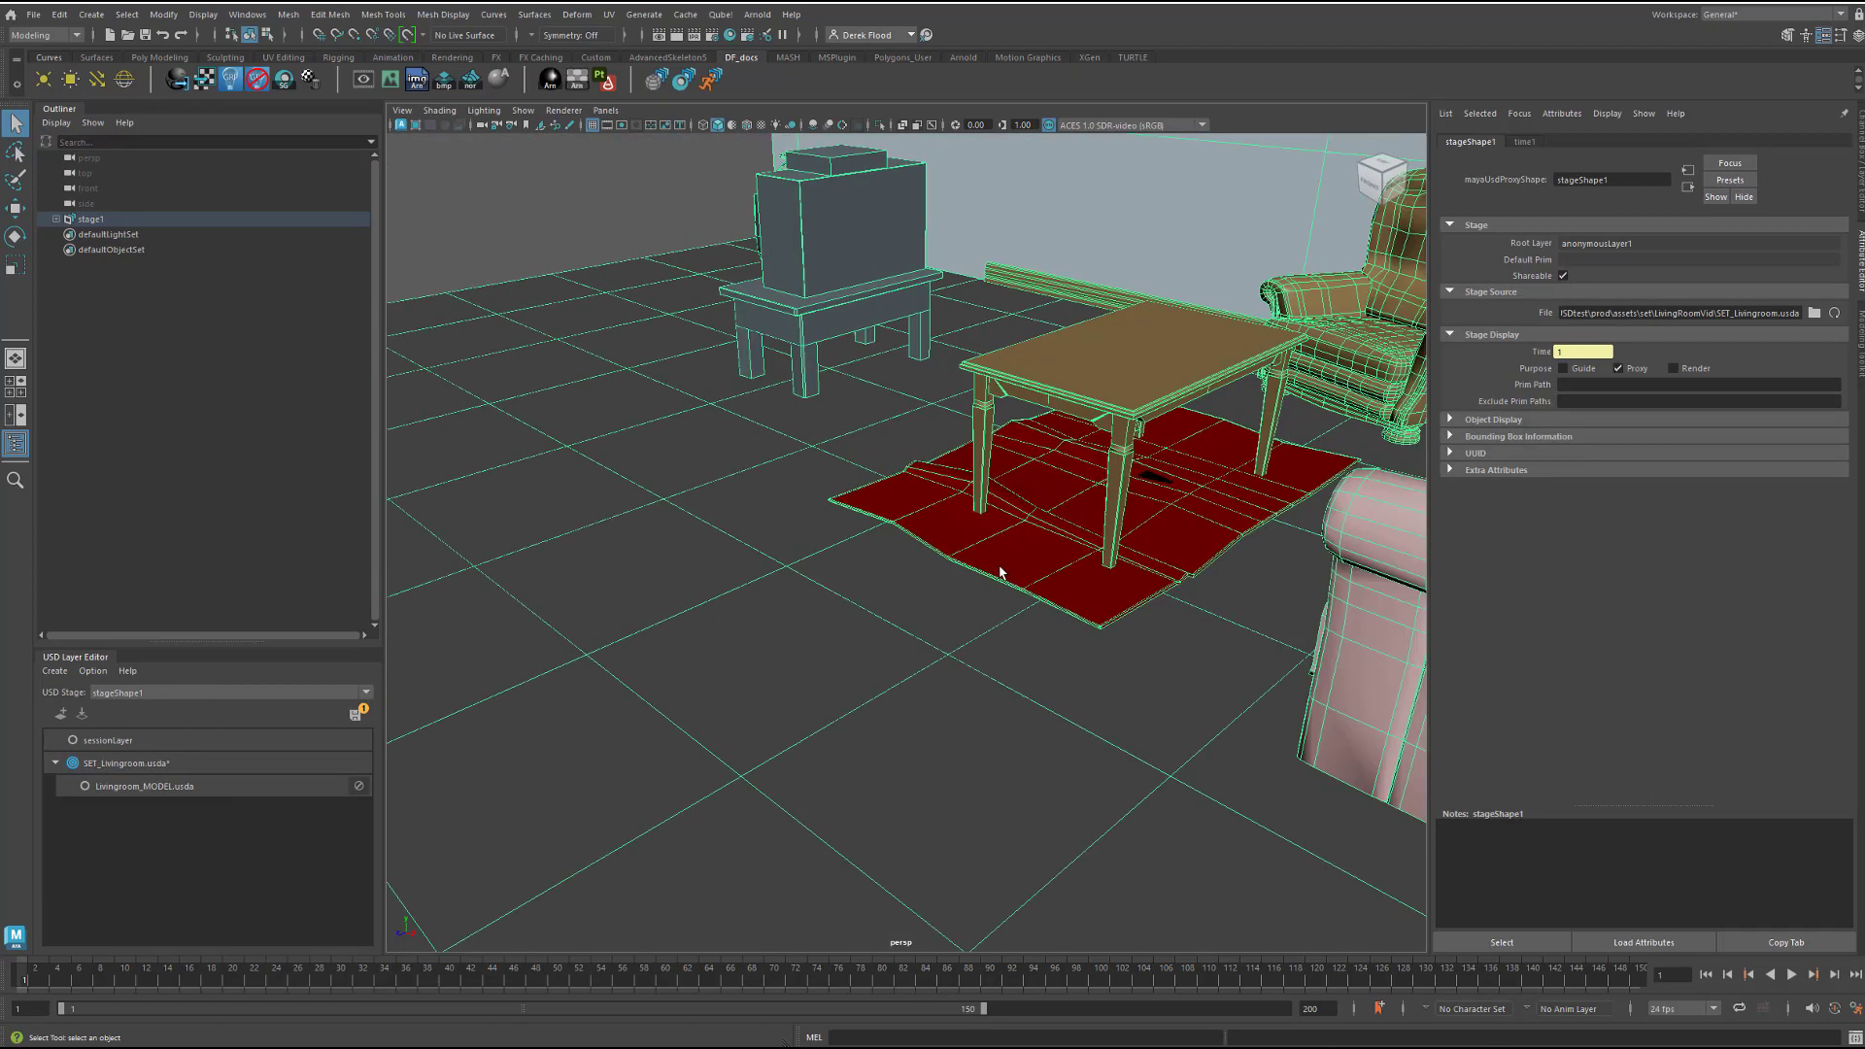
scroll(920, 674, "up", 3)
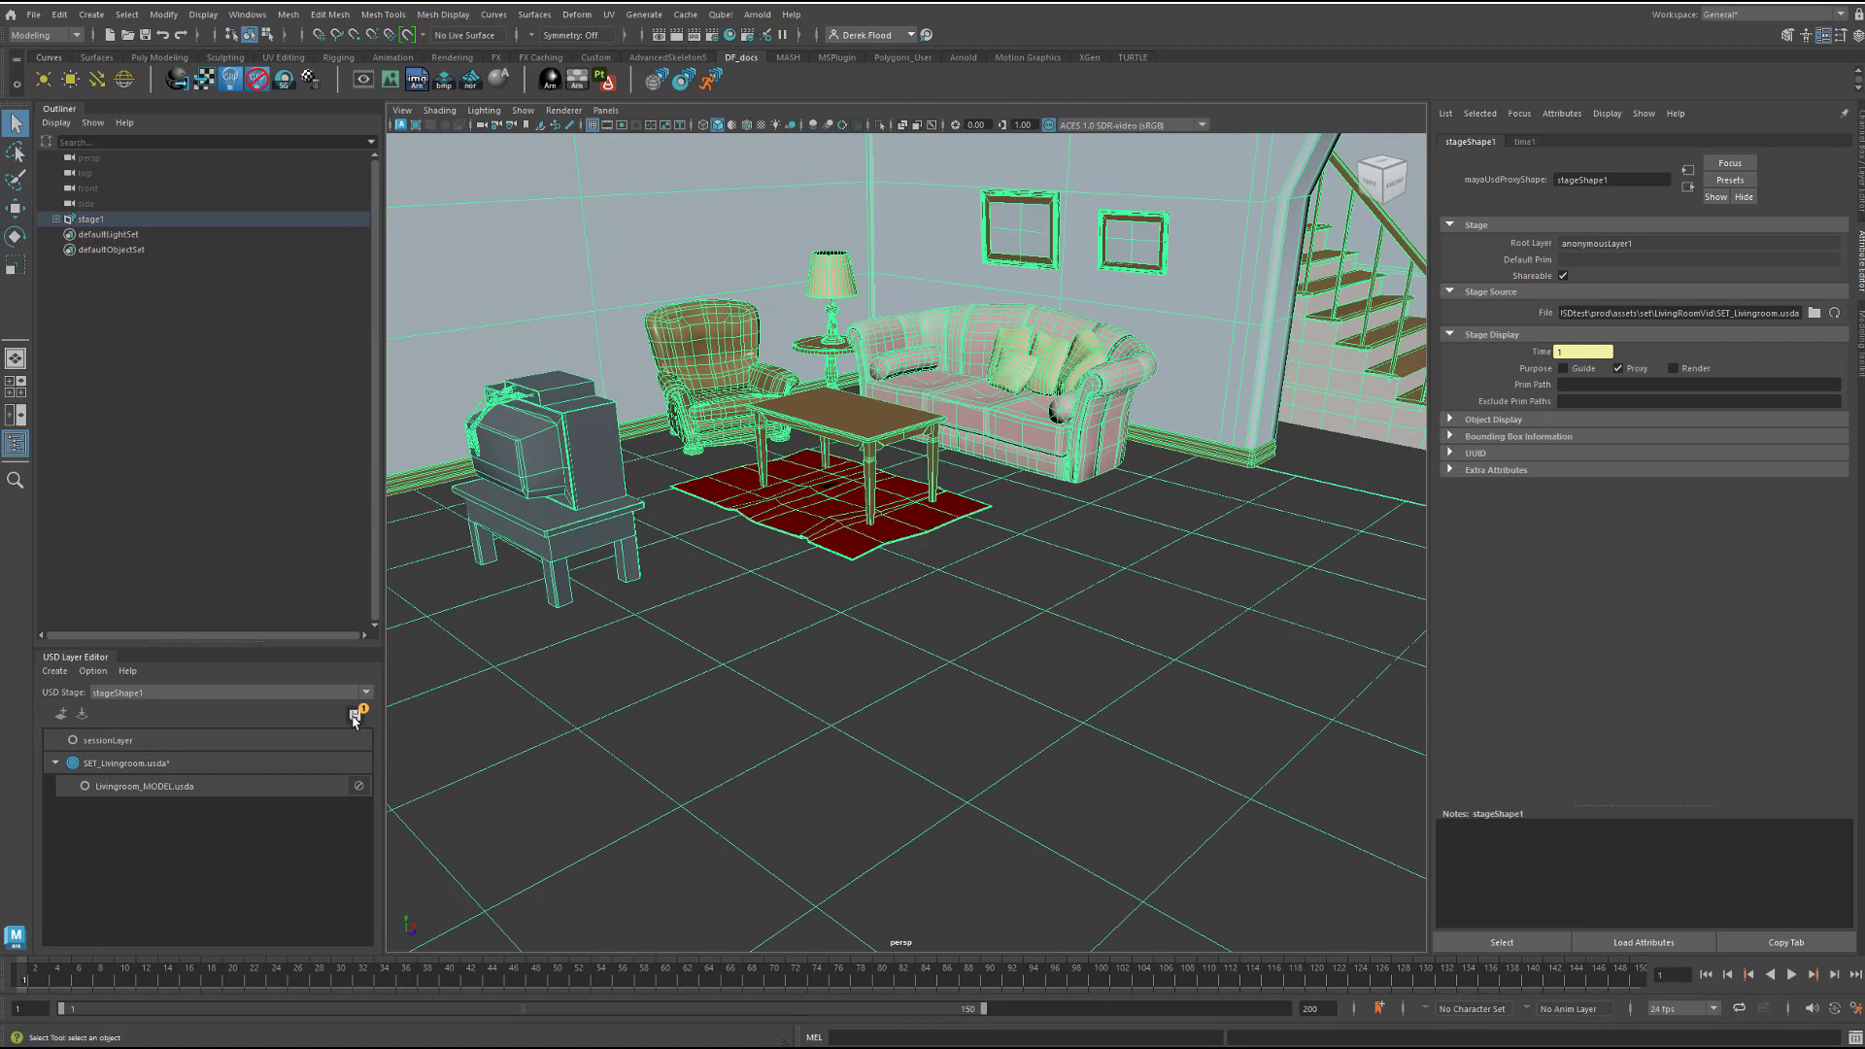
left_click(354, 717)
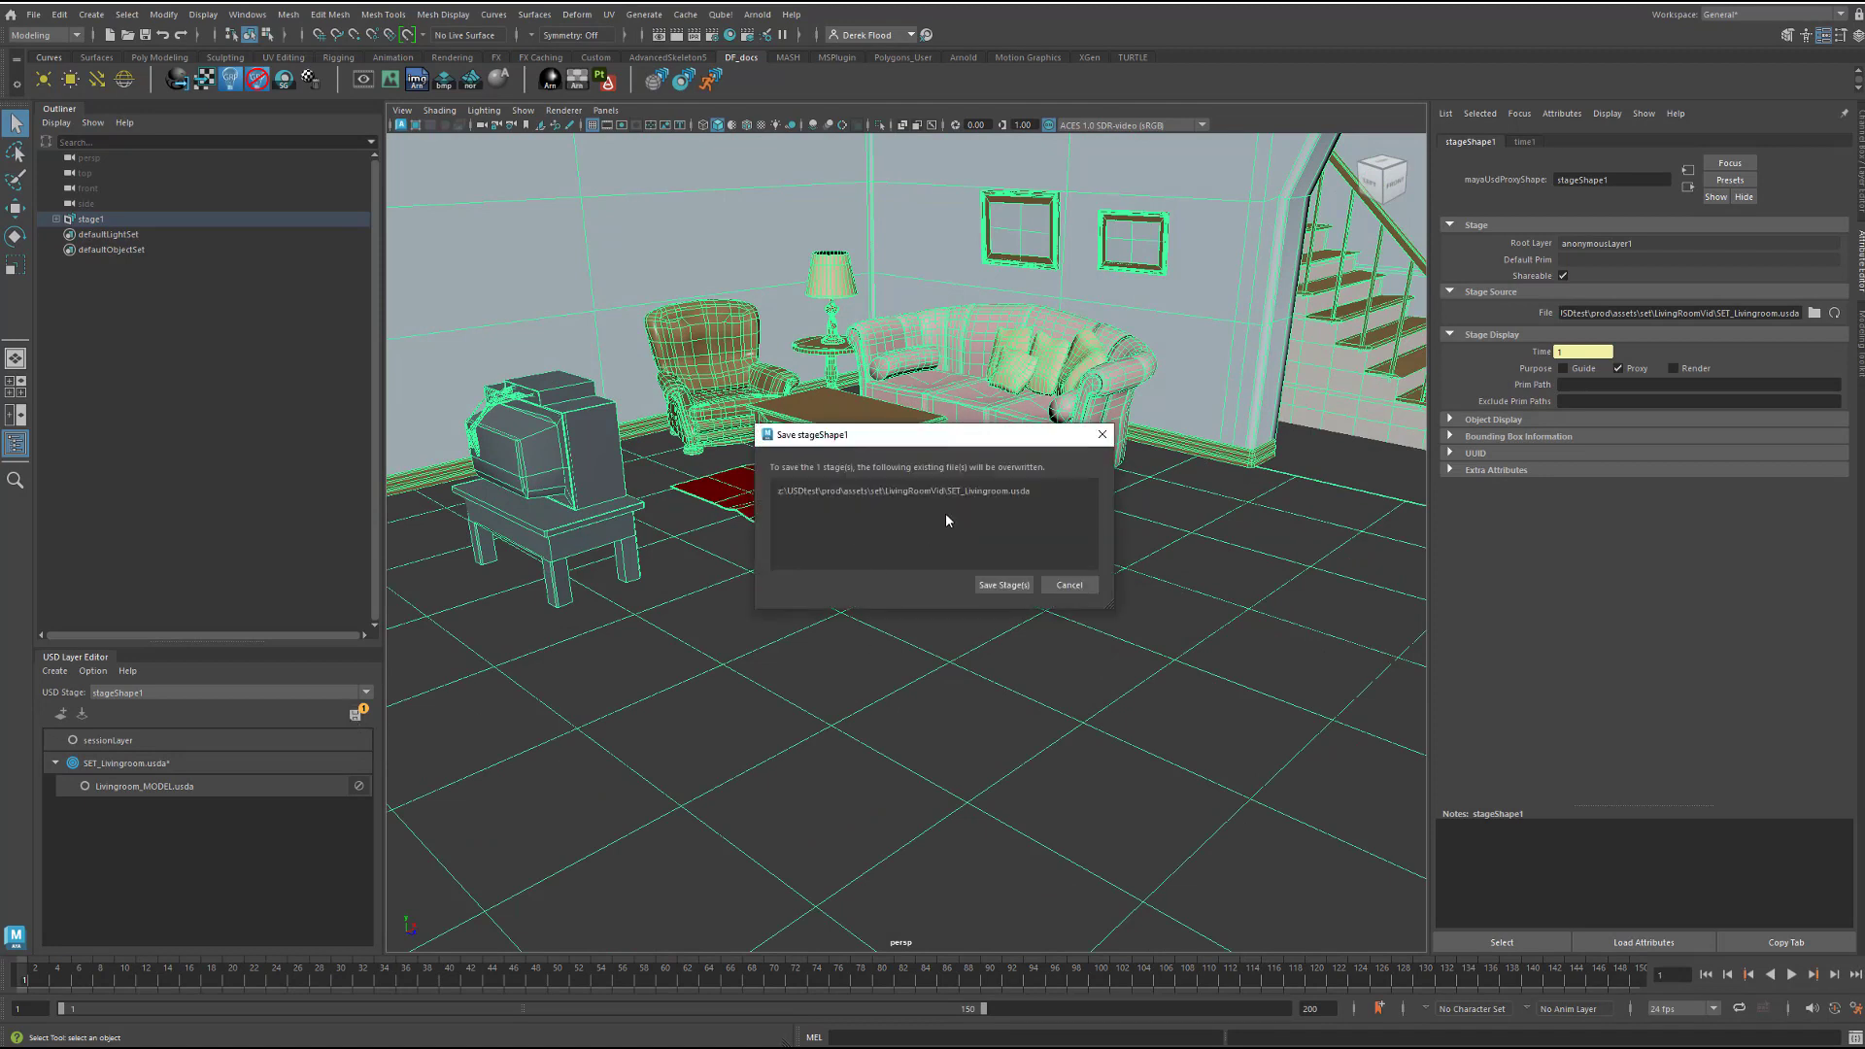